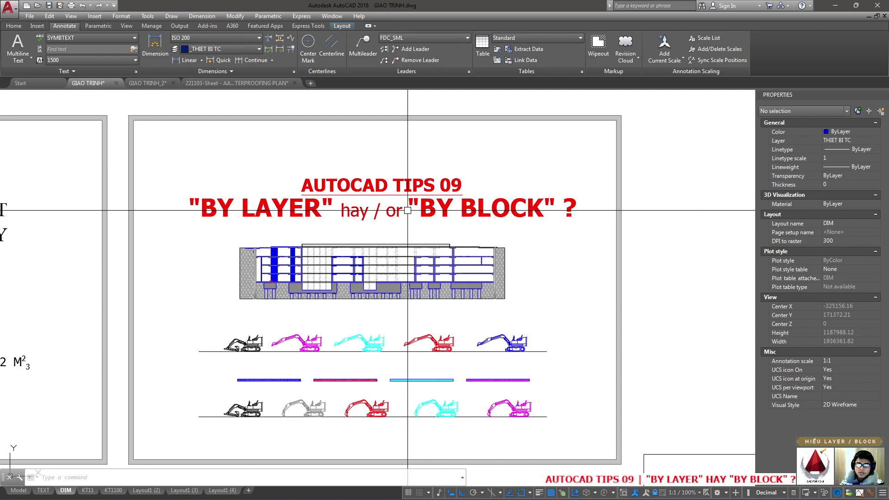
# Zoom in on the magenta excavator and select it to check its Block Reference properties
pyautogui.scroll(2, 299, 342)
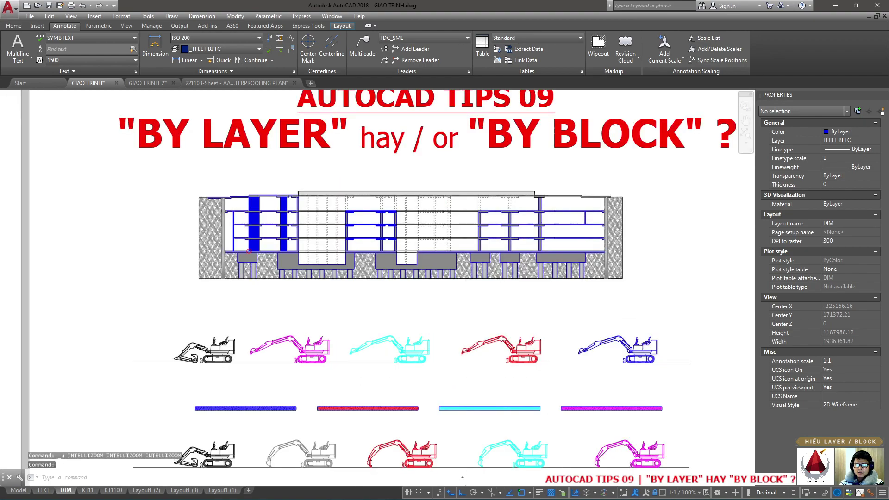
pyautogui.scroll(3, 301, 334)
pyautogui.scroll(2, 306, 319)
pyautogui.click(307, 319)
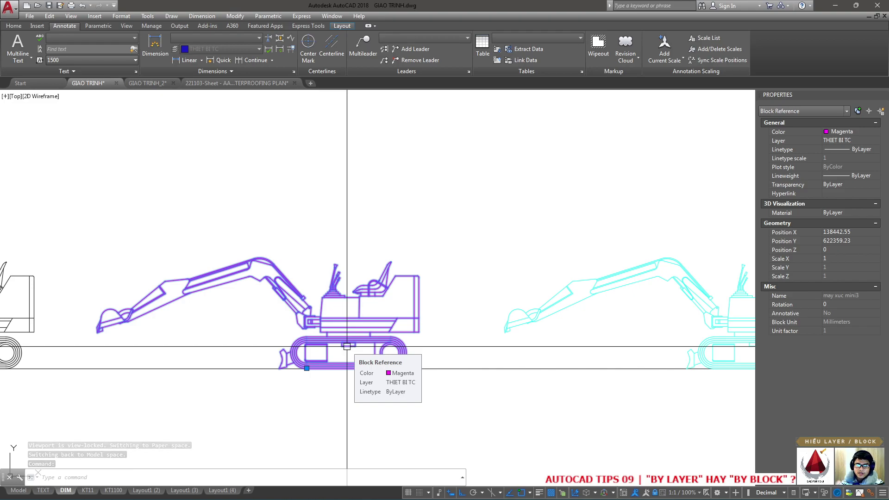
pyautogui.press('Escape')
pyautogui.click(29, 190)
pyautogui.click(461, 403)
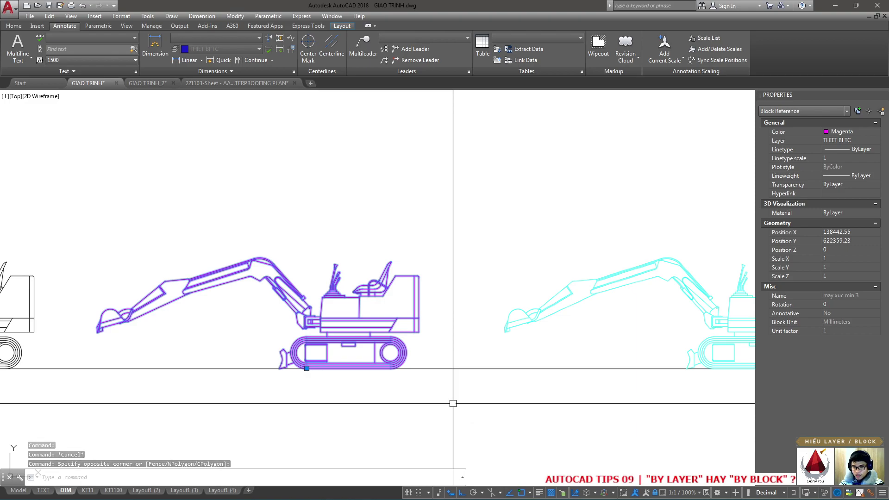
pyautogui.press('Escape')
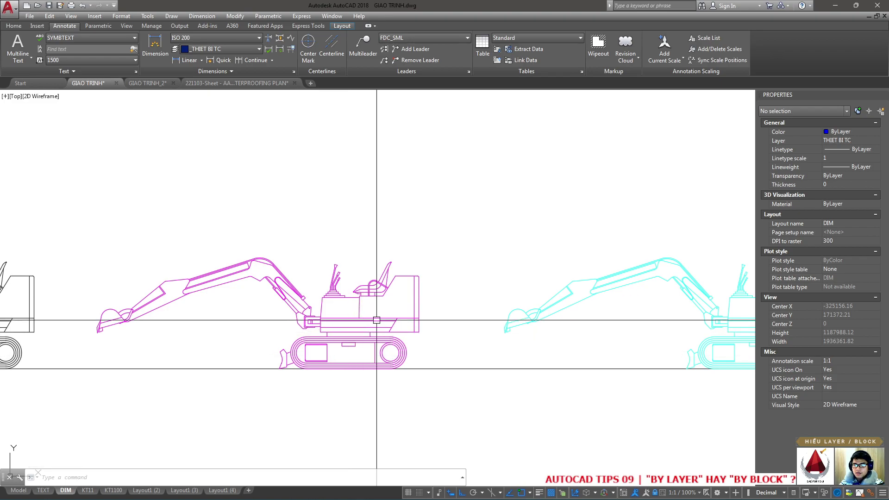
# Try window selections around the excavator cab, then zoom out slightly
pyautogui.scroll(5, 373, 304)
pyautogui.click(343, 200)
pyautogui.click(439, 315)
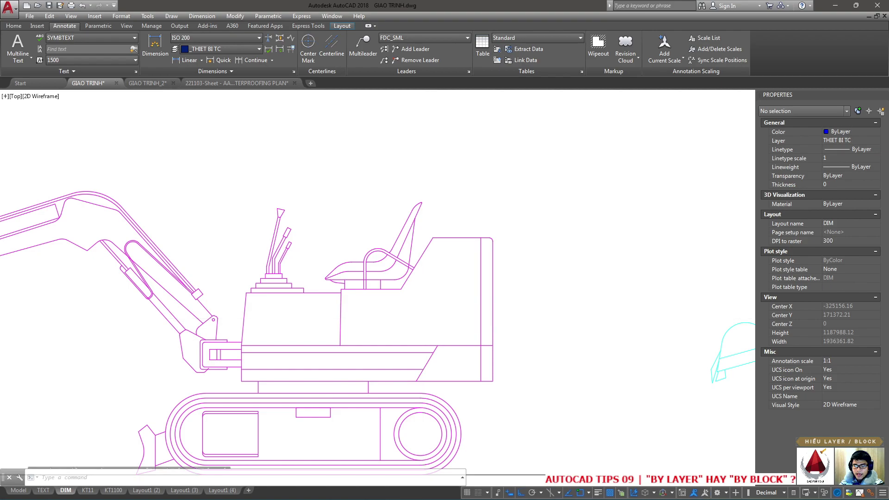
pyautogui.scroll(-4, 424, 319)
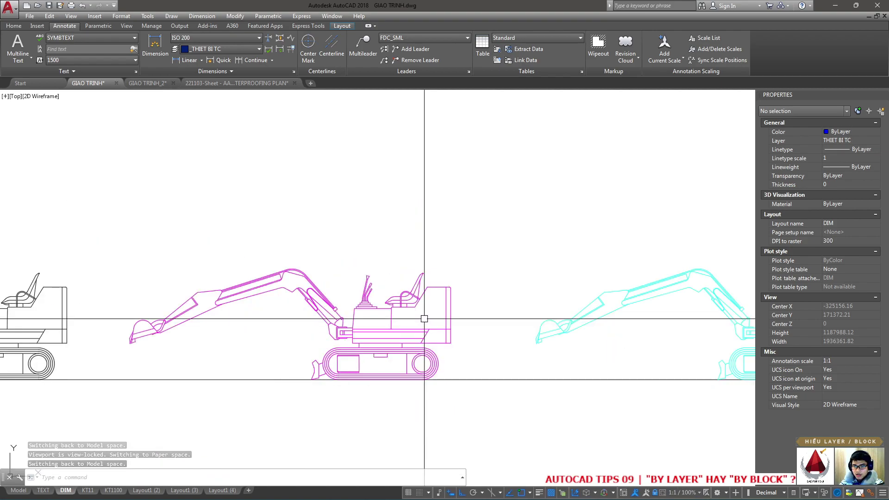
pyautogui.click(355, 251)
pyautogui.click(448, 325)
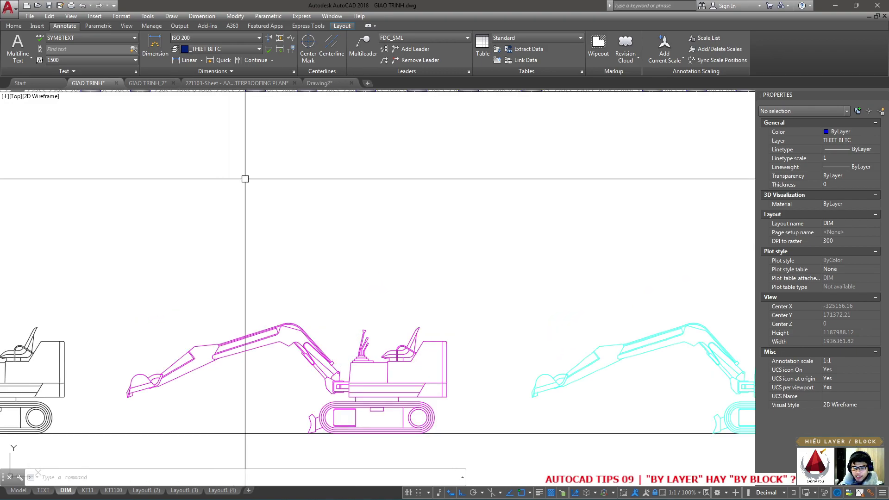
# Draw a short horizontal polyline above the magenta excavator with PL
pyautogui.write('pl')
pyautogui.press('Return')
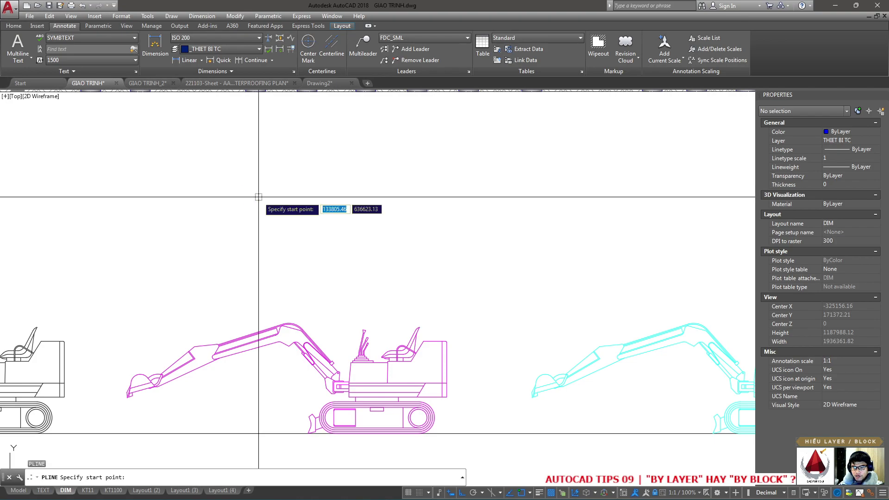
pyautogui.click(258, 197)
pyautogui.click(435, 209)
pyautogui.press('Escape')
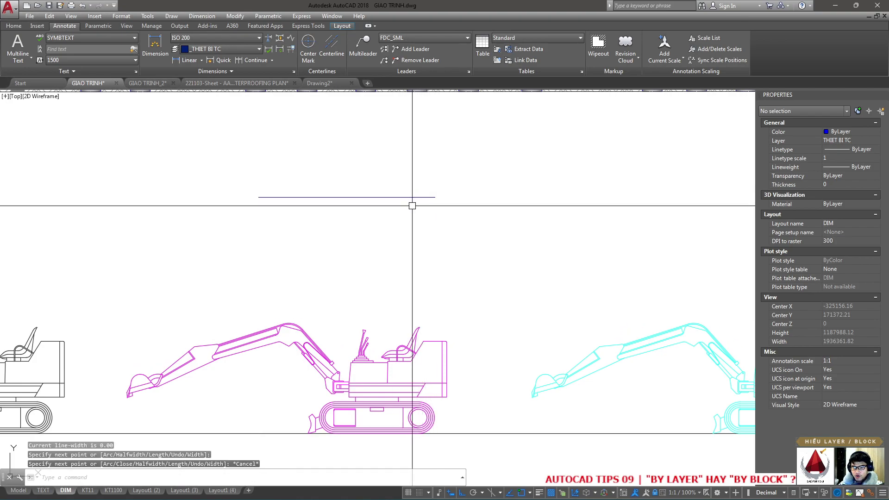
# Select the polyline and confirm it is on layer THIET BI TC with ByLayer colour
pyautogui.click(362, 196)
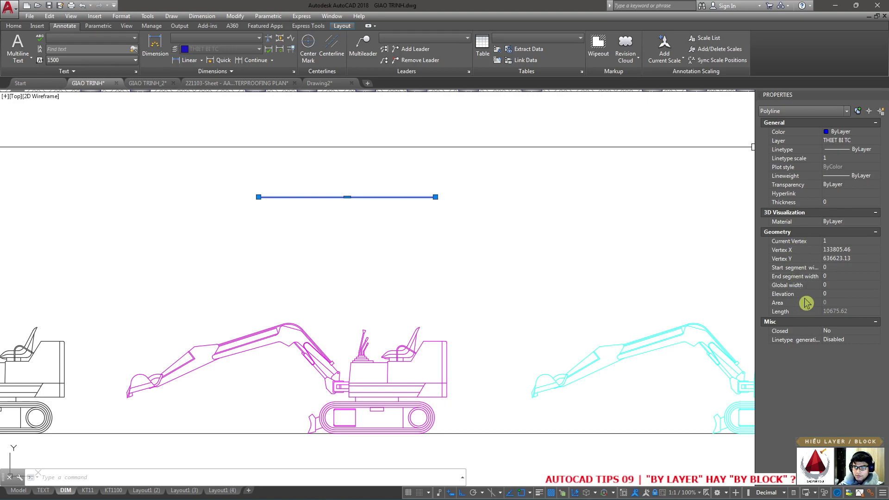
pyautogui.click(242, 162)
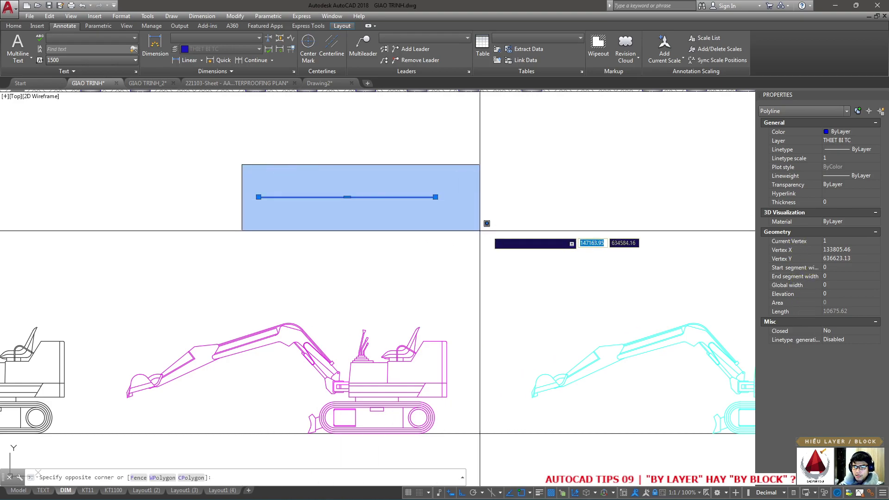
pyautogui.click(481, 231)
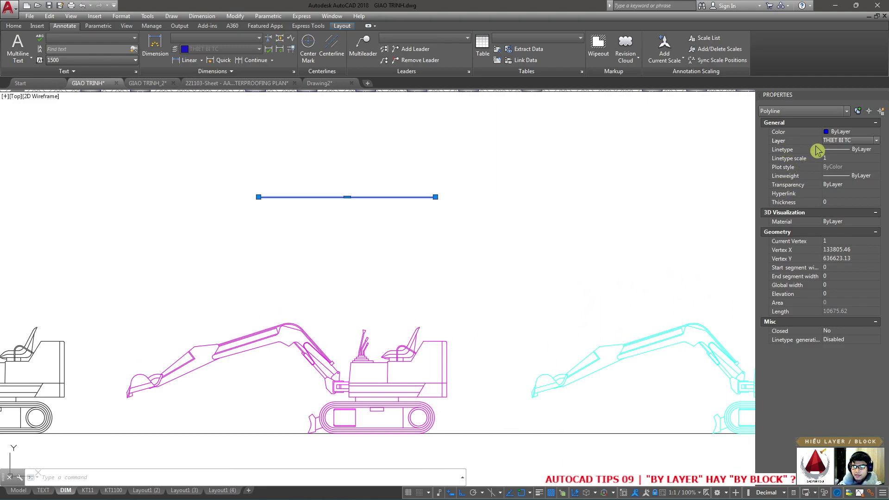
pyautogui.click(852, 142)
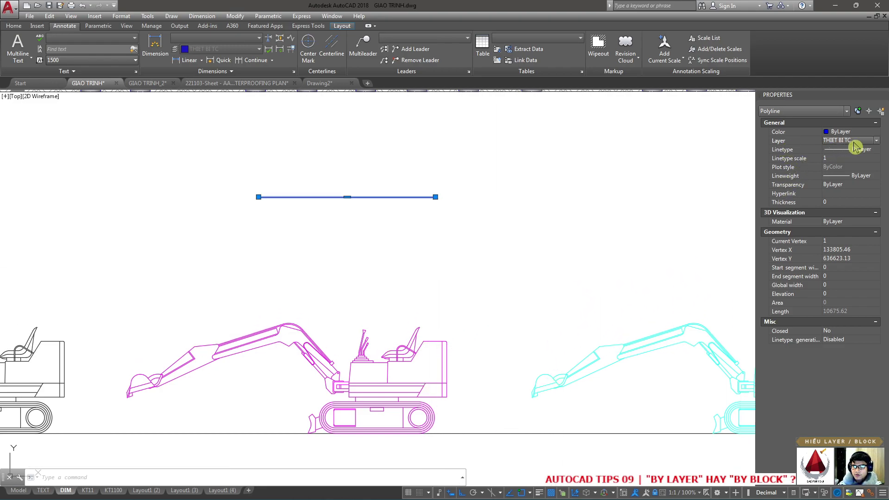
pyautogui.click(347, 127)
pyautogui.press('Escape')
# In Drawing2, add a new layer Layer1 beside layer 0, leaving its colour unchanged
pyautogui.click(335, 88)
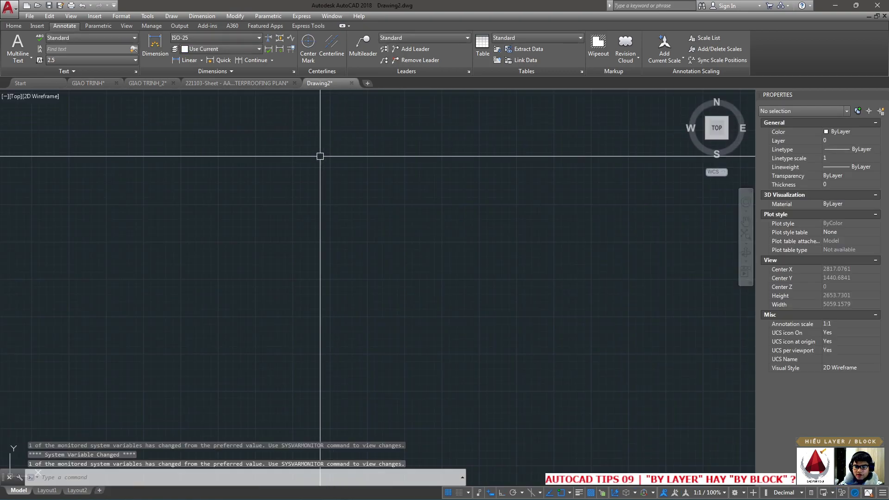
pyautogui.write('LL')
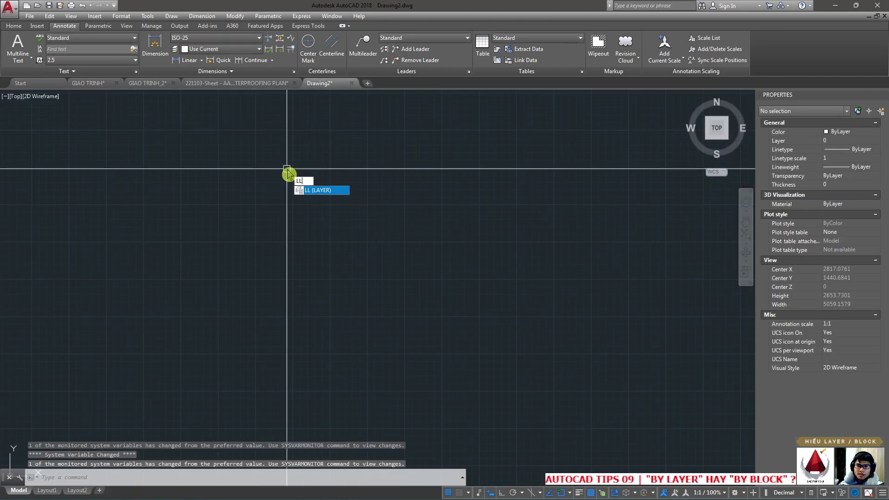
pyautogui.click(318, 190)
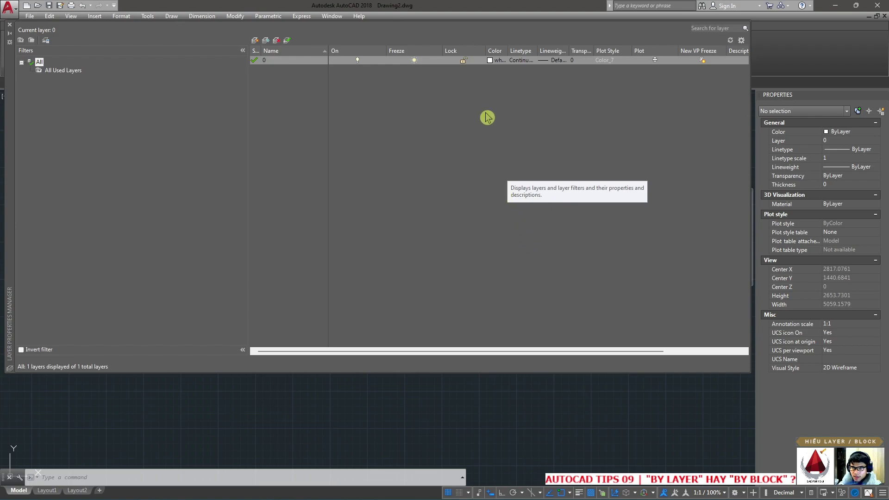
pyautogui.click(509, 61)
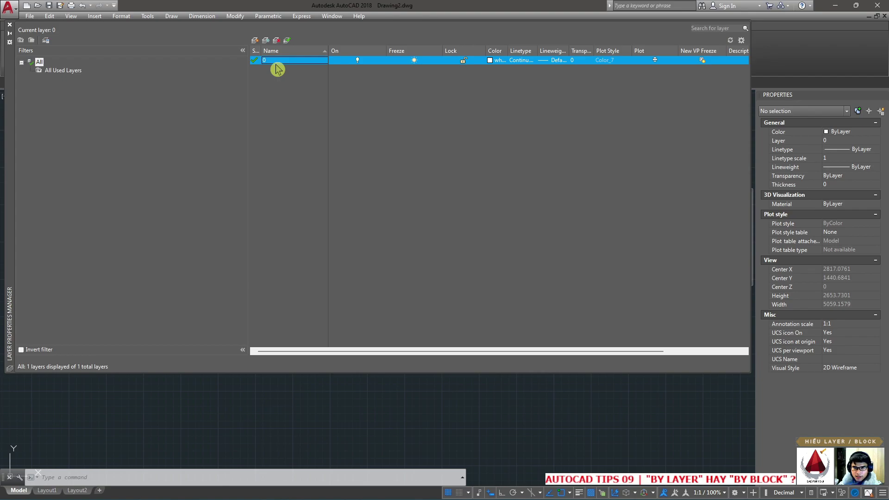
pyautogui.click(254, 40)
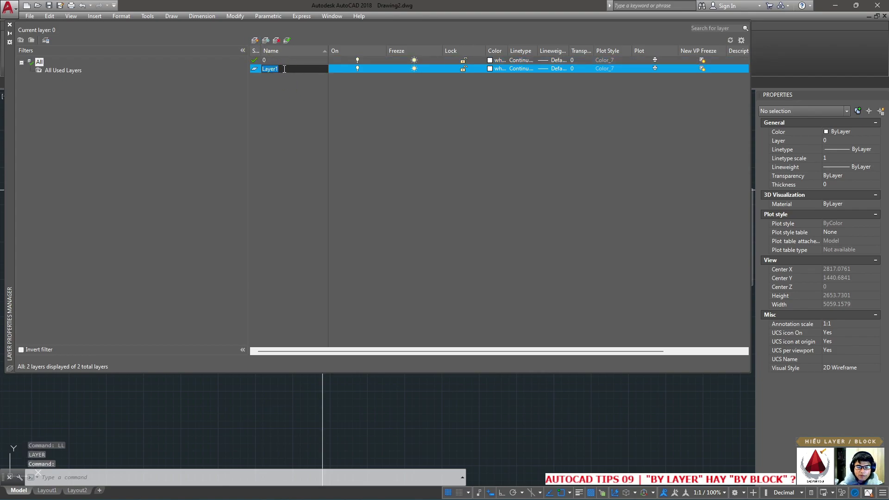
pyautogui.click(298, 86)
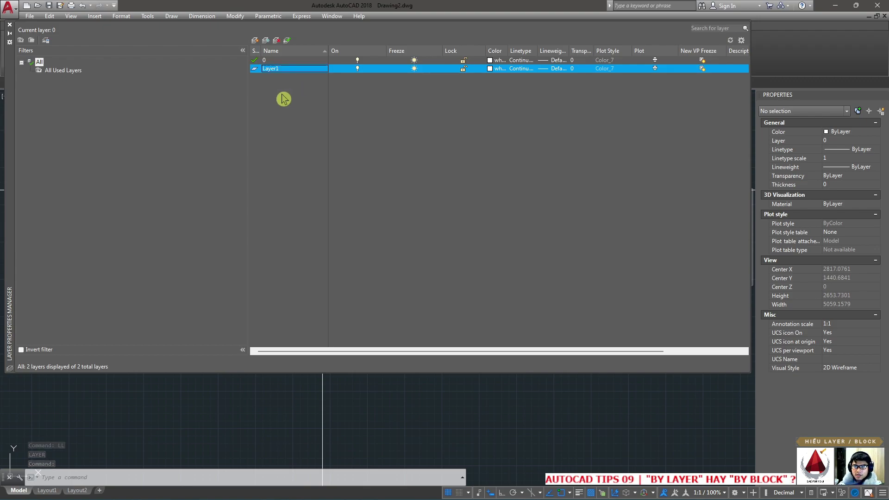
pyautogui.click(494, 69)
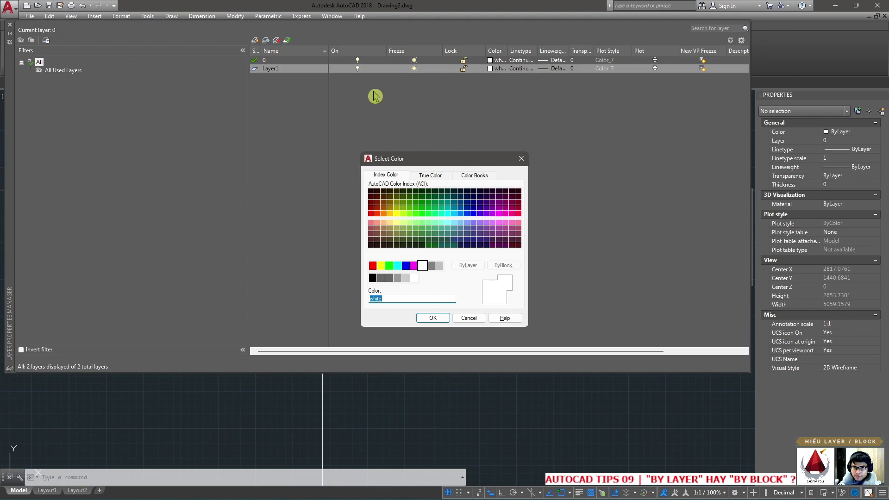
pyautogui.press('Escape')
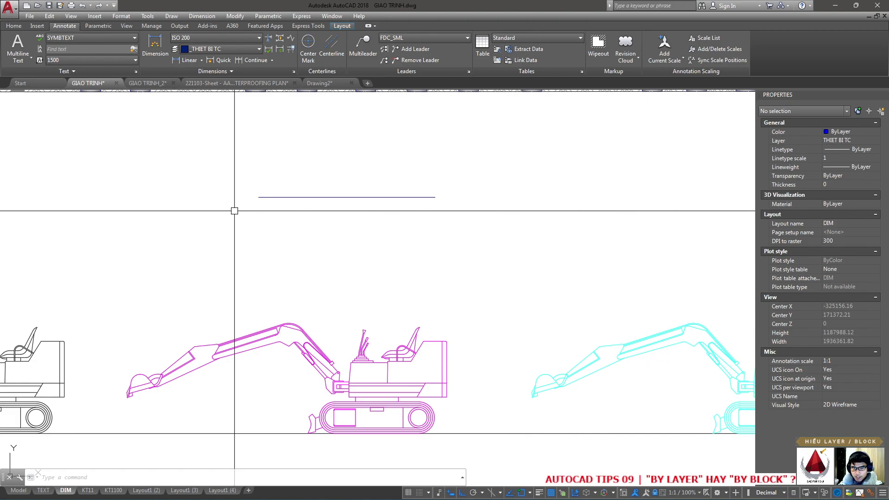
# Zoom out to the full sheet, check the short polyline, and open GIAO TRINH's layer list
pyautogui.scroll(-3, 234, 211)
pyautogui.scroll(-2, 242, 231)
pyautogui.scroll(-2, 222, 199)
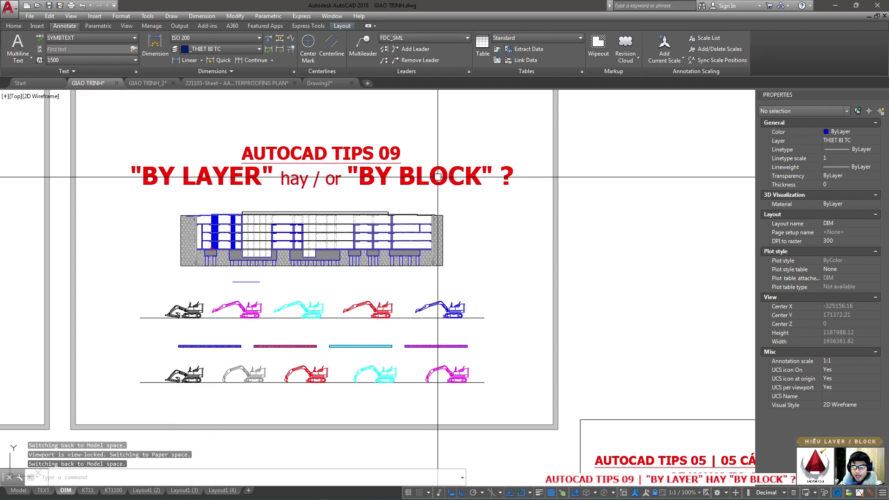
pyautogui.press('Escape')
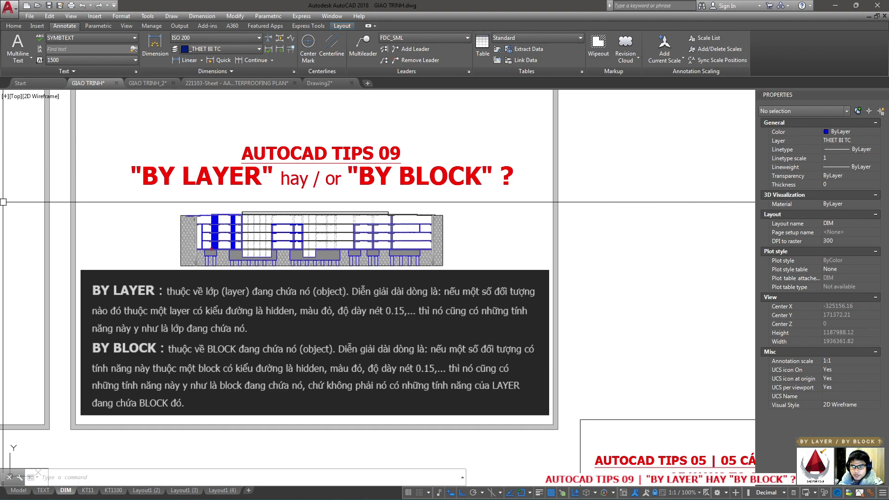
pyautogui.click(328, 329)
pyautogui.press('Escape')
pyautogui.press('Escape')
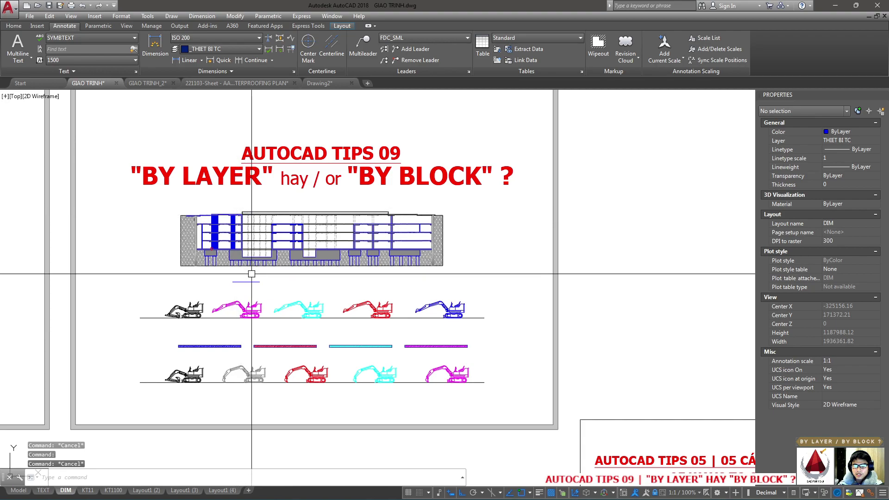
pyautogui.click(251, 282)
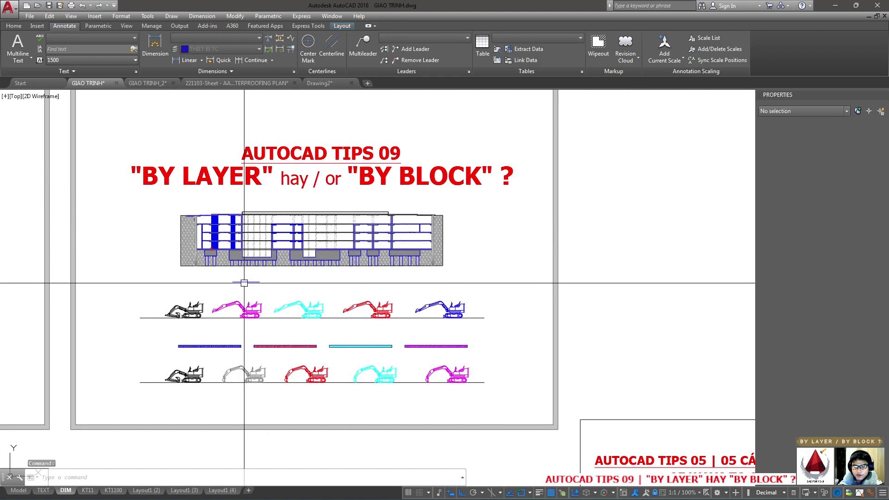
pyautogui.write('ll')
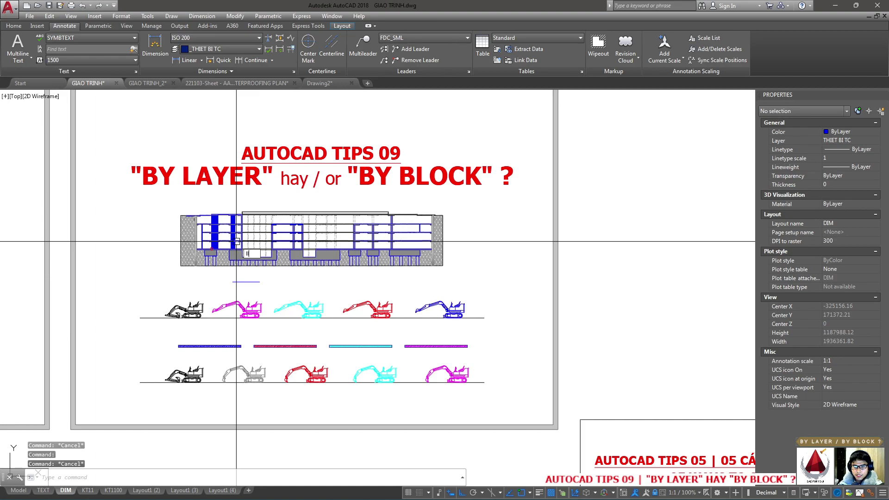
pyautogui.press('Return')
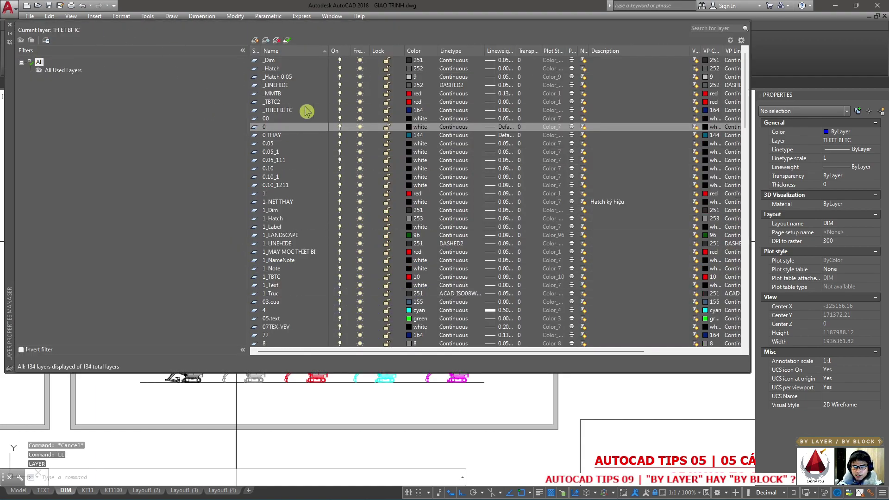
# Select the _THIET BI TC layer, resize the Description and Lineweight columns, and close the layer manager
pyautogui.click(287, 109)
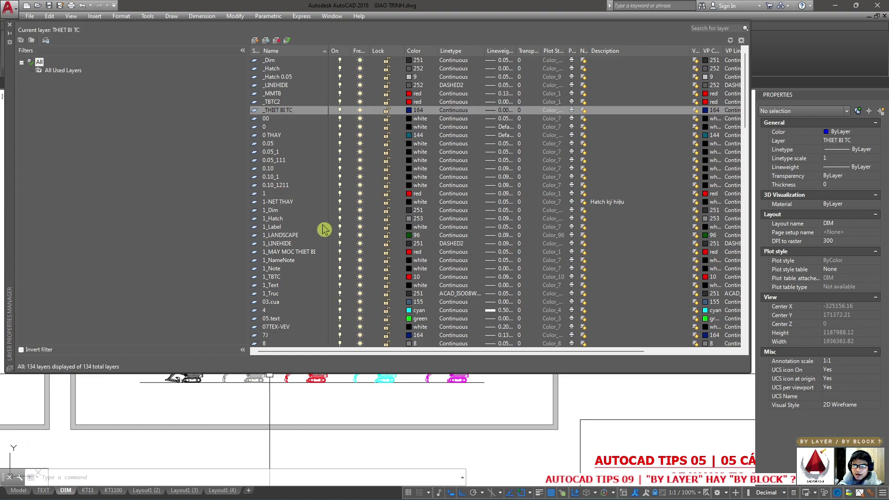
pyautogui.click(286, 111)
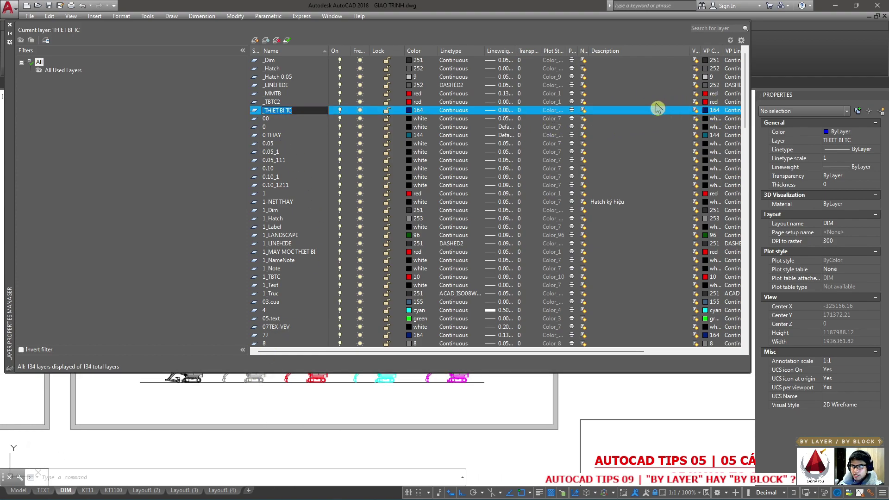
pyautogui.moveTo(675, 50); pyautogui.dragTo(612, 51)
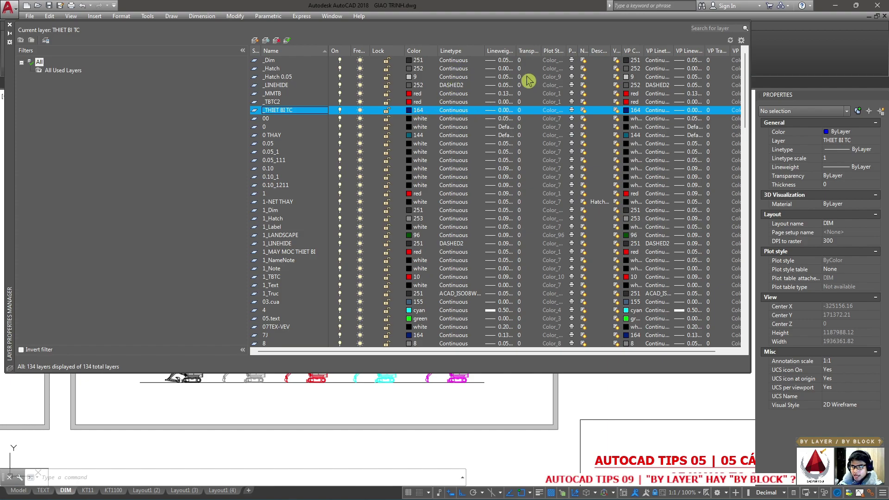
pyautogui.doubleClick(513, 53)
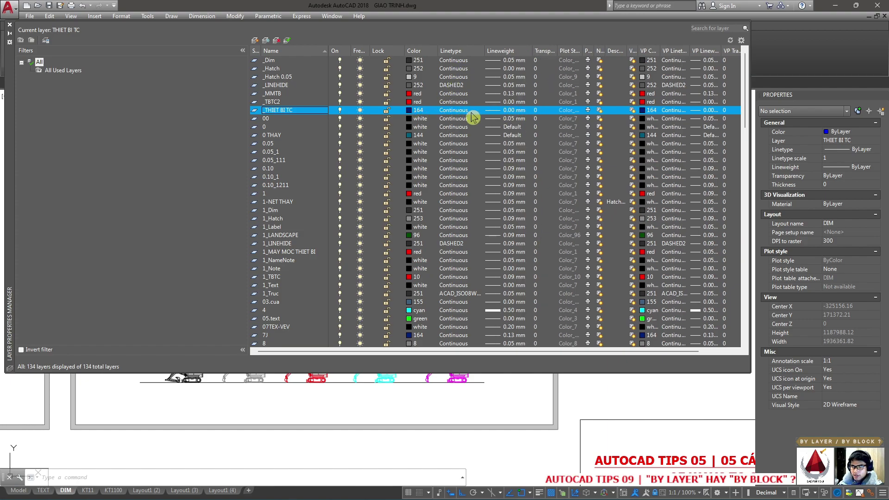
pyautogui.click(9, 25)
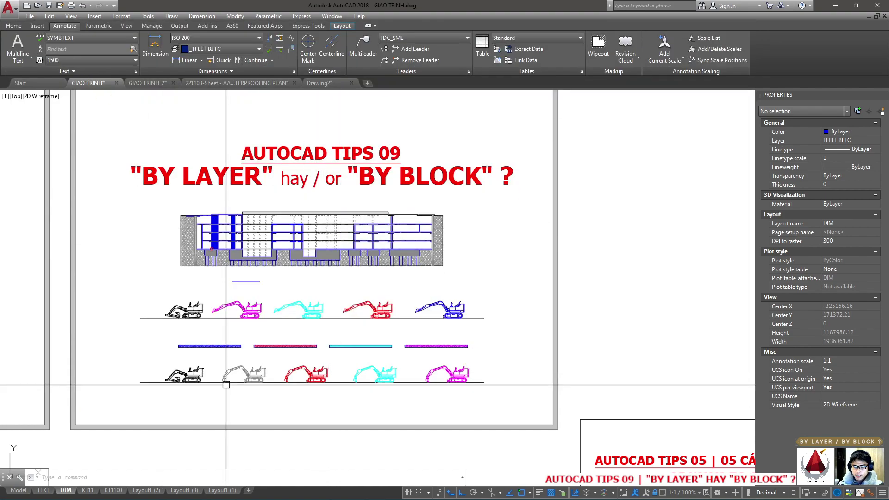
# Move the magenta excavator onto layer THIET BI TC
pyautogui.click(244, 311)
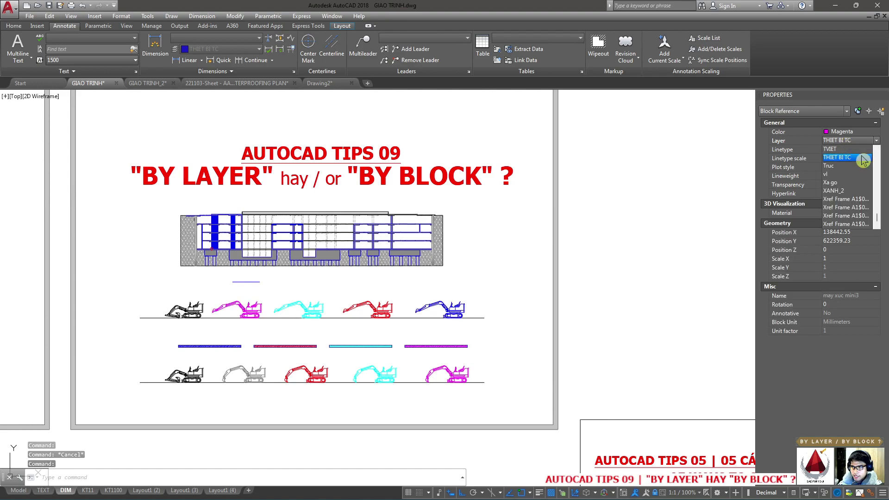
pyautogui.click(863, 159)
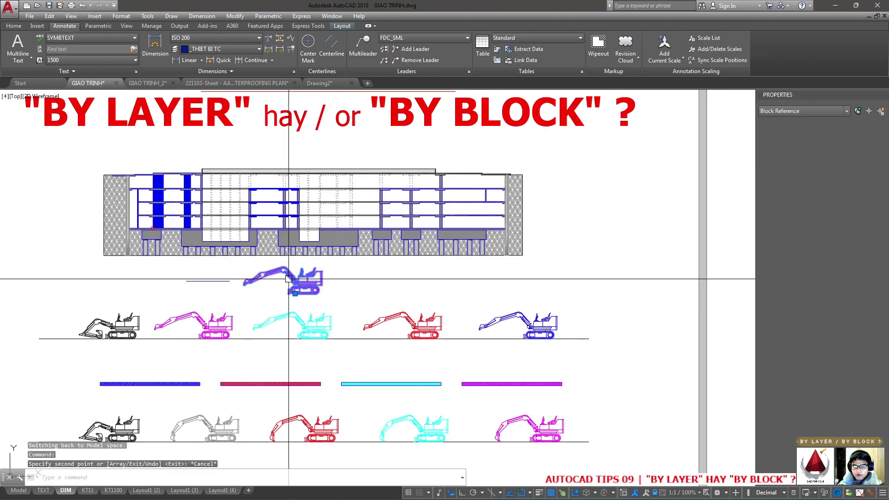
pyautogui.press('Escape')
# Select parts of the upper excavator copy to inspect them, then zoom back out
pyautogui.scroll(4, 263, 311)
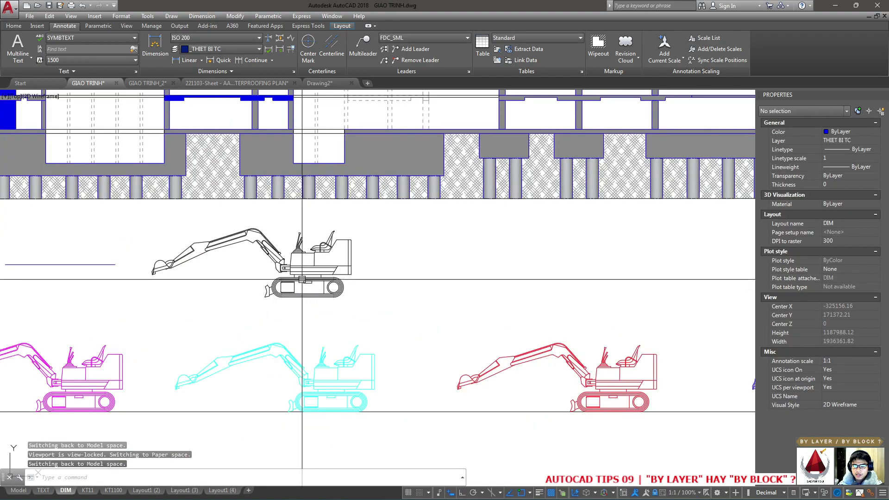
pyautogui.click(370, 279)
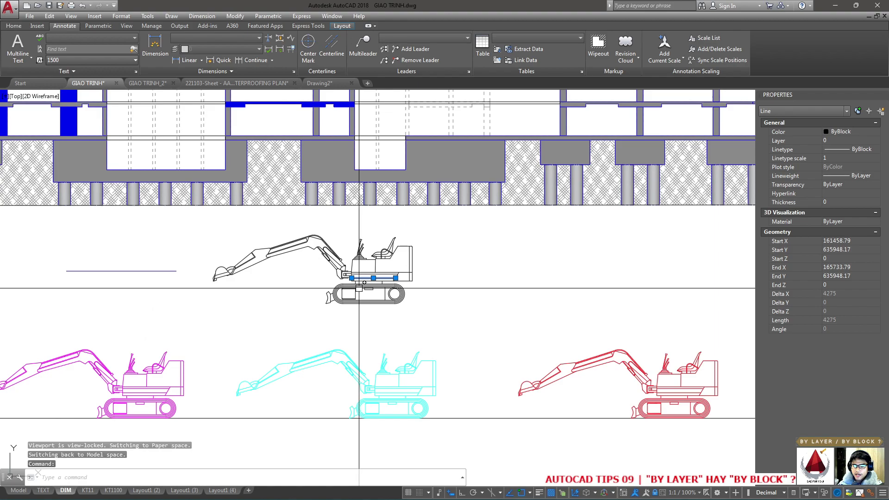
pyautogui.press('Escape')
pyautogui.moveTo(417, 309); pyautogui.dragTo(323, 238)
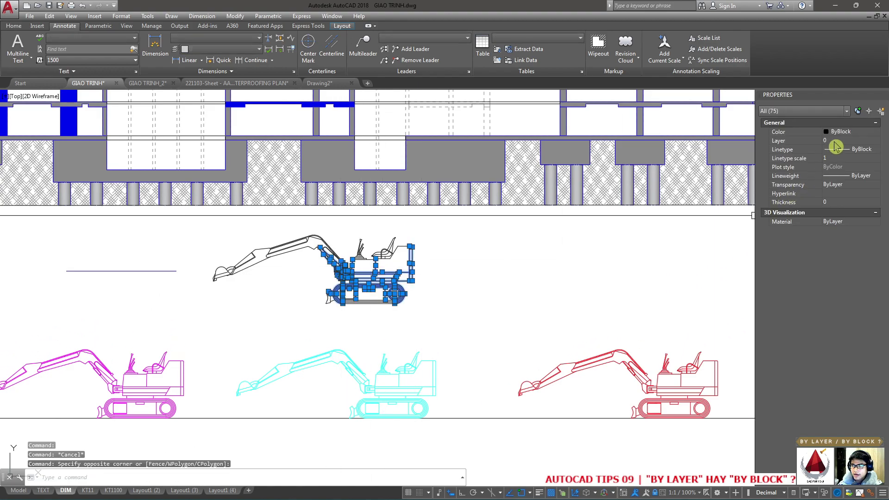
pyautogui.press('Escape')
pyautogui.scroll(-3, 324, 315)
pyautogui.scroll(-2, 380, 308)
# Pick layer 0 in the layer manager, close it, and select the magenta excavator block
pyautogui.write('LL')
pyautogui.press('Return')
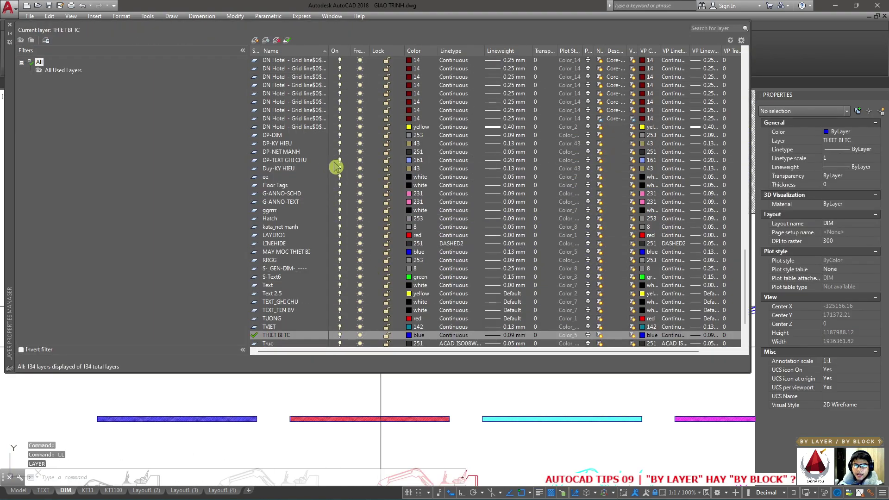
pyautogui.scroll(5, 308, 99)
pyautogui.scroll(10, 301, 99)
pyautogui.click(319, 69)
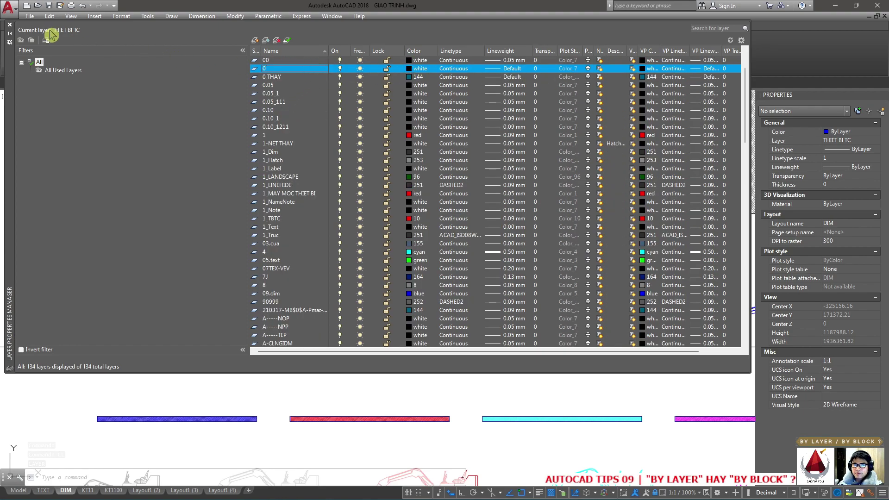
pyautogui.click(9, 24)
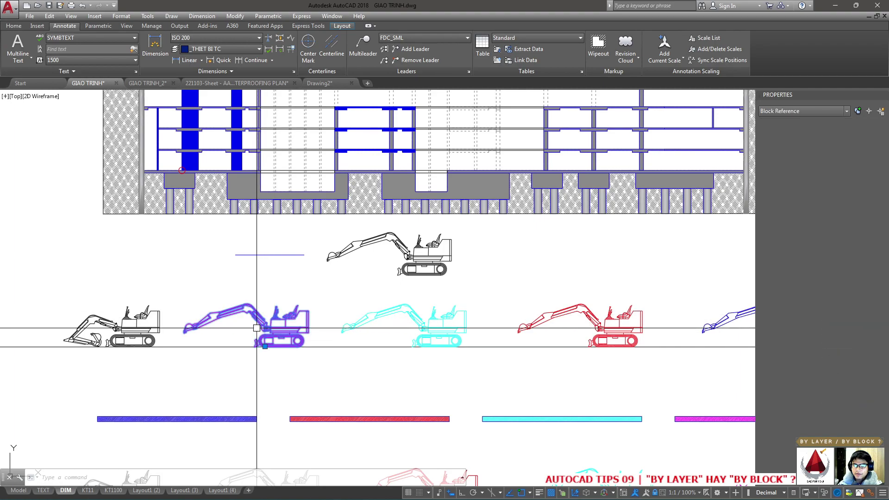
pyautogui.scroll(2, 253, 339)
pyautogui.click(231, 310)
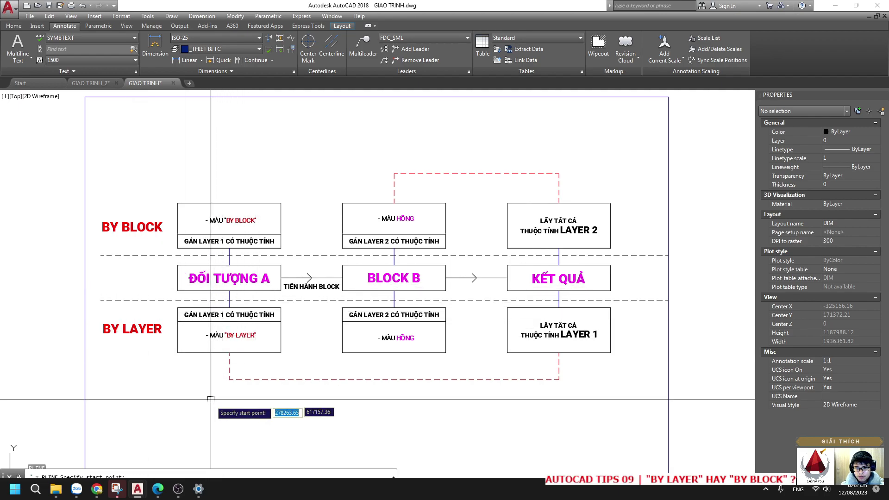
# Give the short polyline below the diagram a global width of 100
pyautogui.click(242, 410)
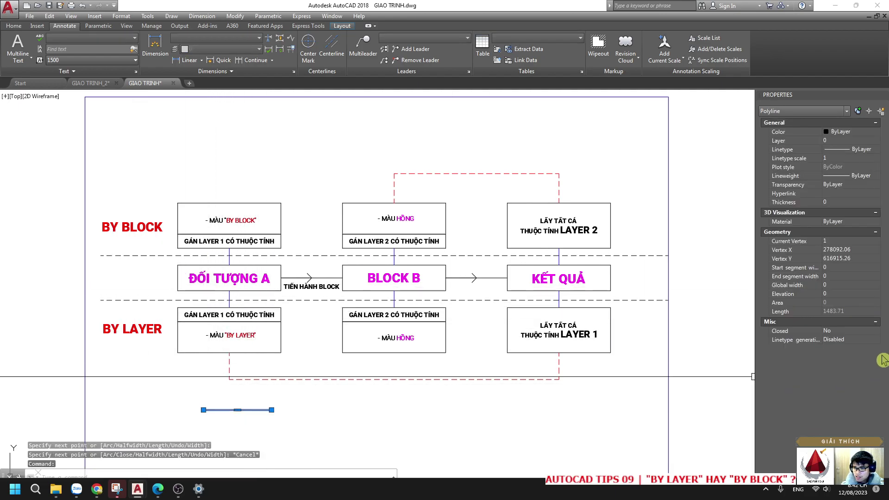
pyautogui.click(832, 285)
pyautogui.write('1')
pyautogui.press('Return')
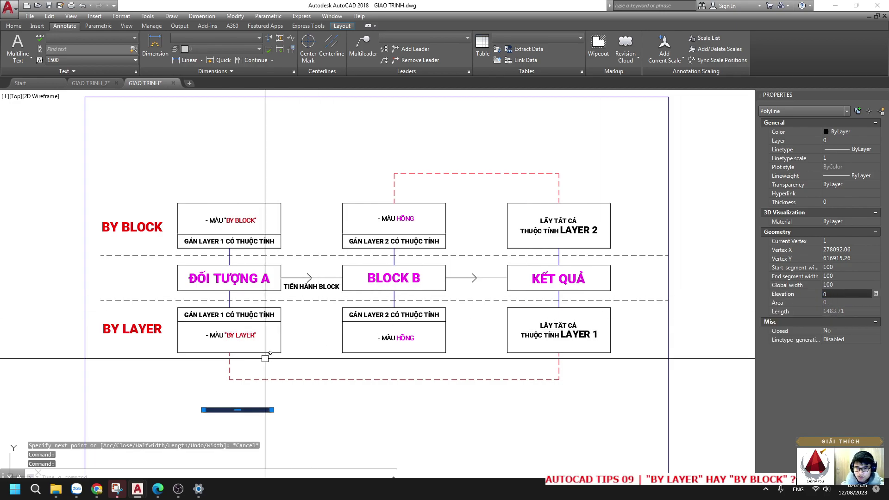
pyautogui.press('Escape')
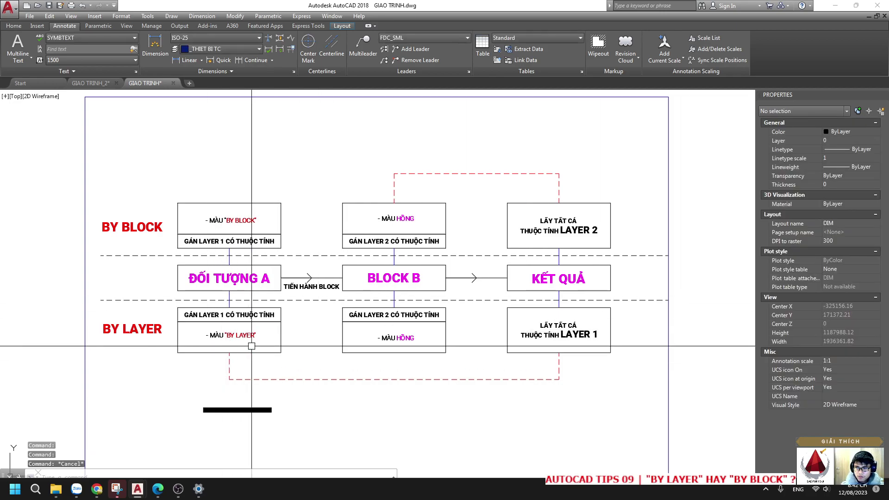
# Draw a vertical construction line at the ĐỐI TƯỢNG A column edge
pyautogui.write('xl')
pyautogui.press('Return')
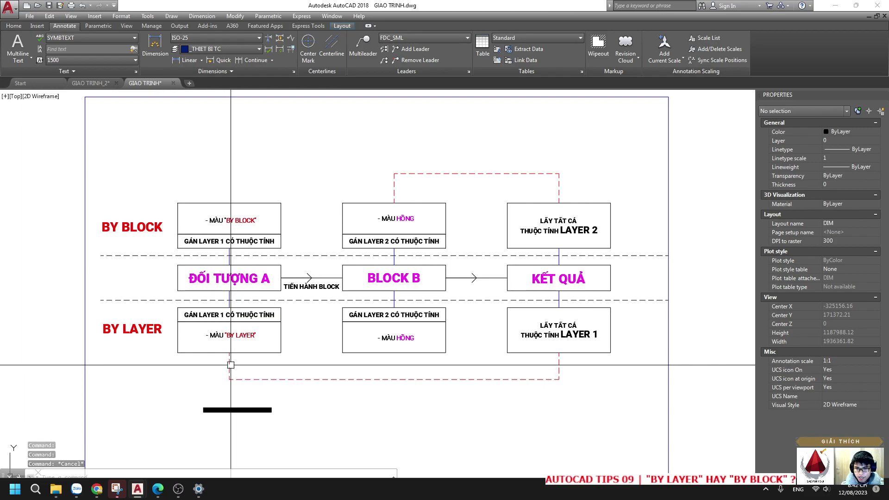
pyautogui.click(229, 366)
pyautogui.click(237, 398)
pyautogui.press('Escape')
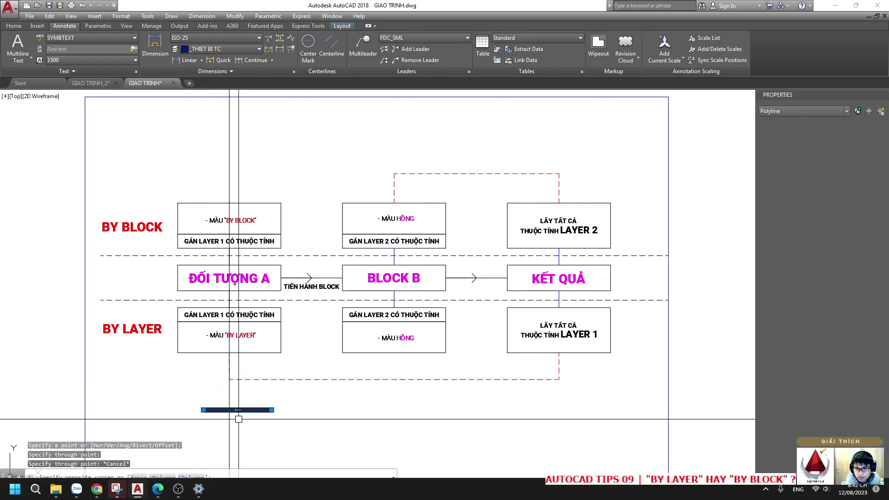
# Stretch the bar's end onto the construction line, then erase the construction line
pyautogui.click(237, 410)
pyautogui.click(229, 410)
pyautogui.press('Escape')
pyautogui.click(228, 418)
pyautogui.write('e')
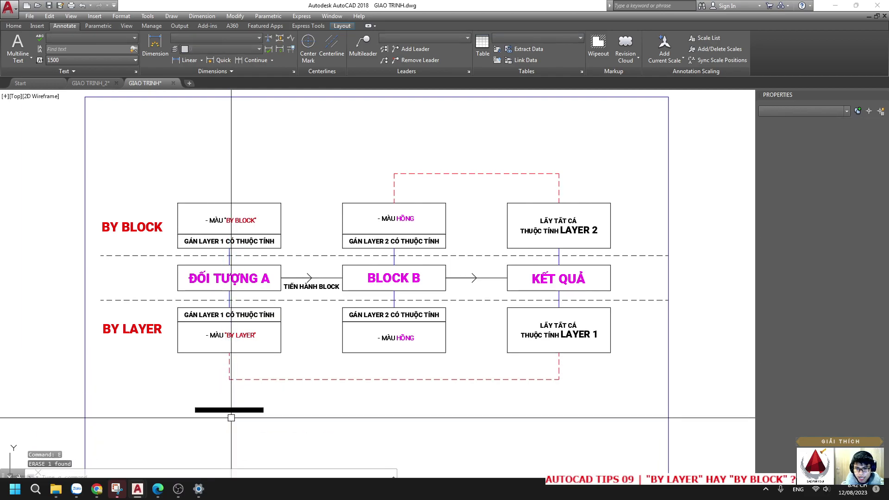
pyautogui.press('Return')
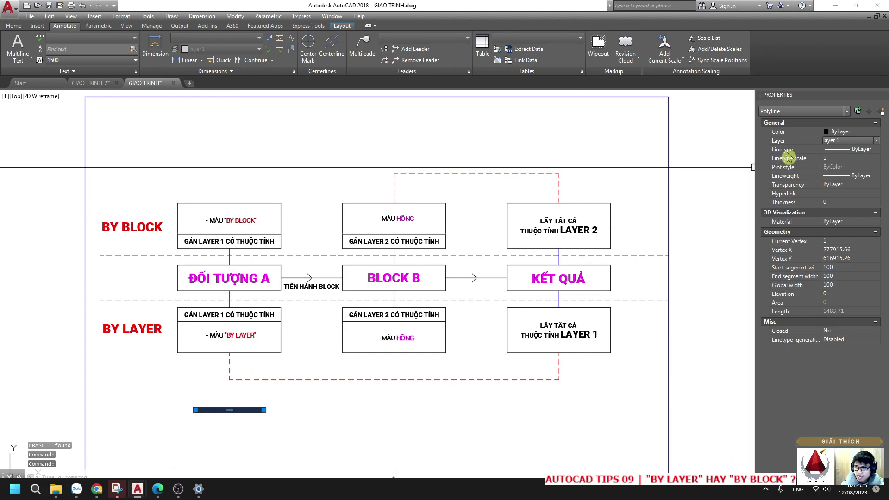
# Paste the bar as a block under the BLOCK B column and put it on layer 2
pyautogui.click(855, 145)
pyautogui.press('Escape')
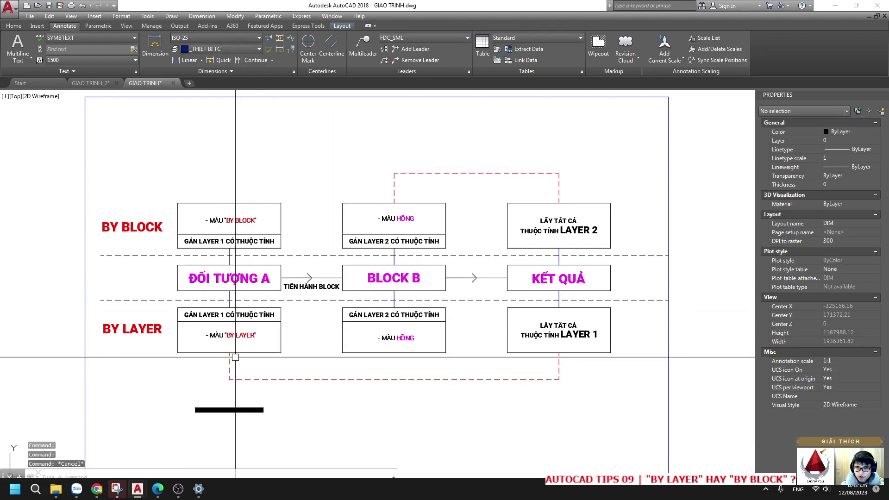
pyautogui.click(232, 410)
pyautogui.hotkey('ctrl', 'shift', 'c')
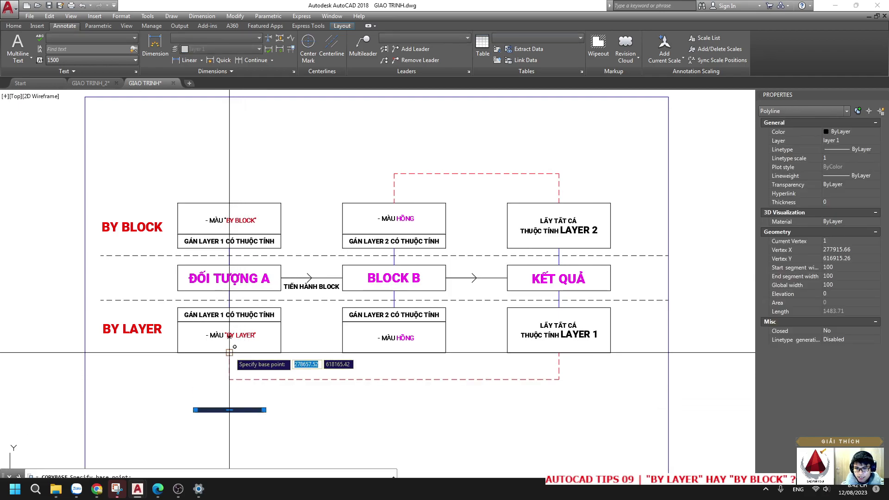
pyautogui.click(238, 410)
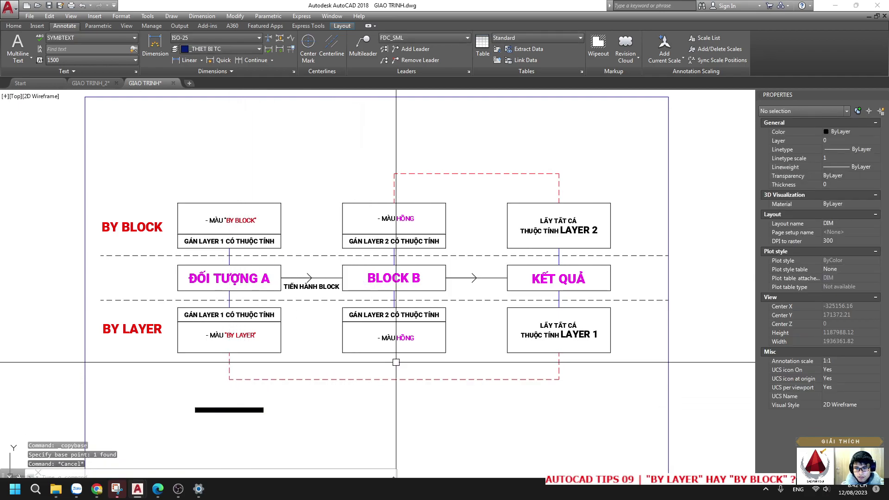
pyautogui.hotkey('ctrl', 'v')
pyautogui.click(402, 410)
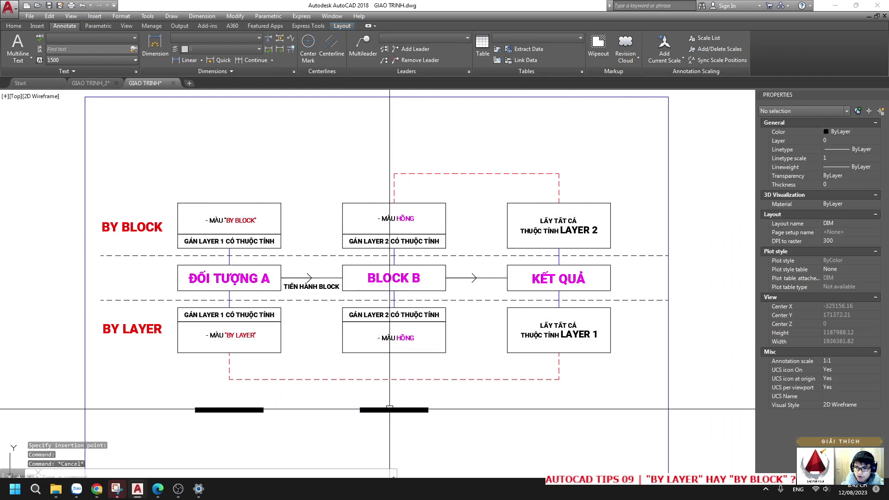
pyautogui.press('Escape')
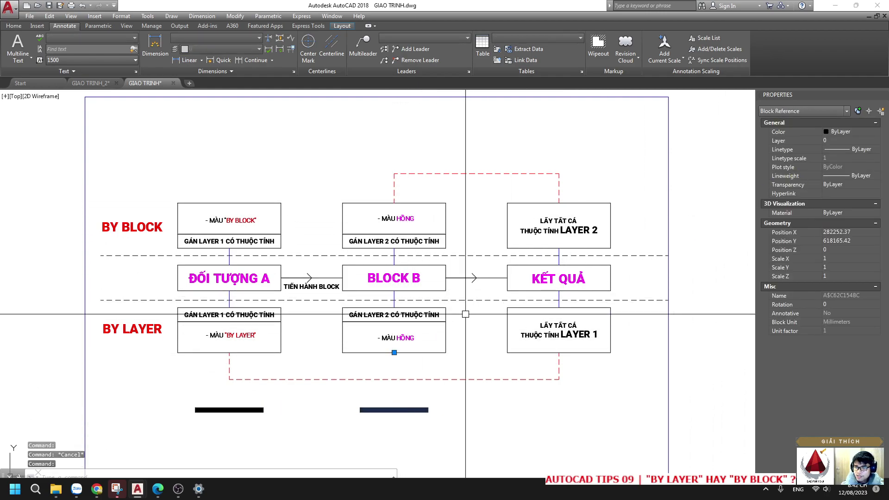
pyautogui.click(848, 140)
pyautogui.click(835, 208)
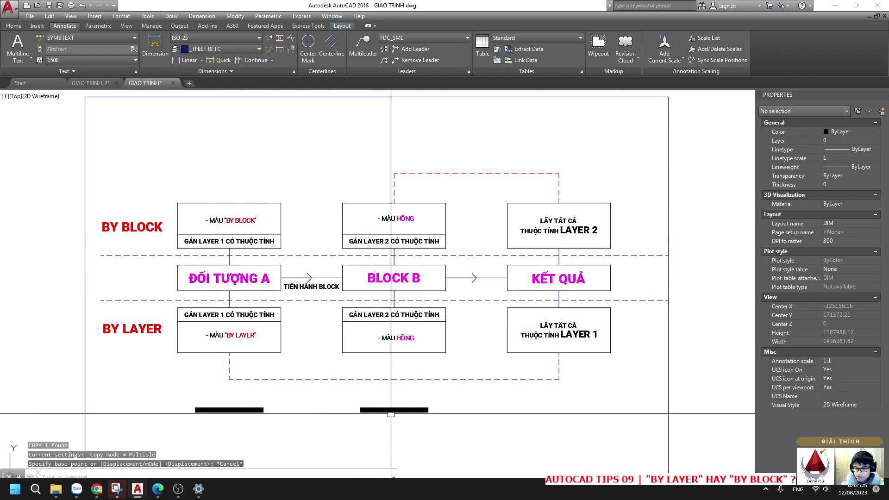
# Copy the block under the KẾT QUẢ column, then bring up the layer list with LA
pyautogui.write('co')
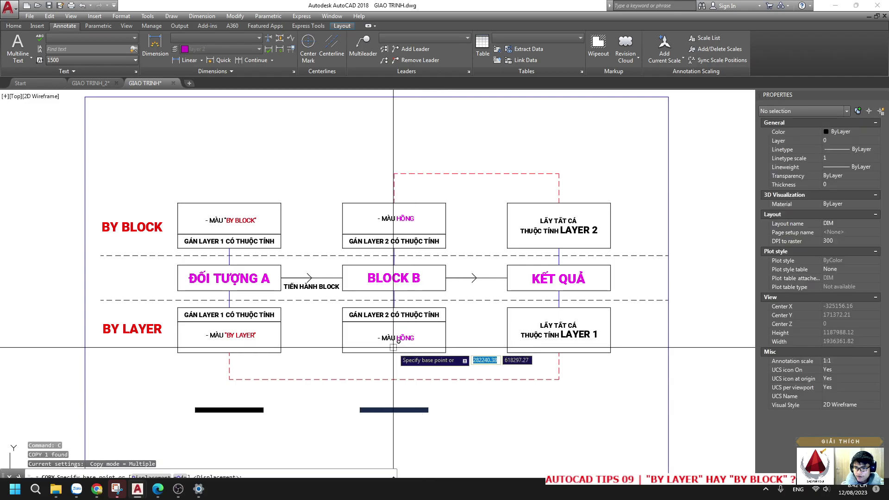
pyautogui.press('Return')
pyautogui.click(394, 352)
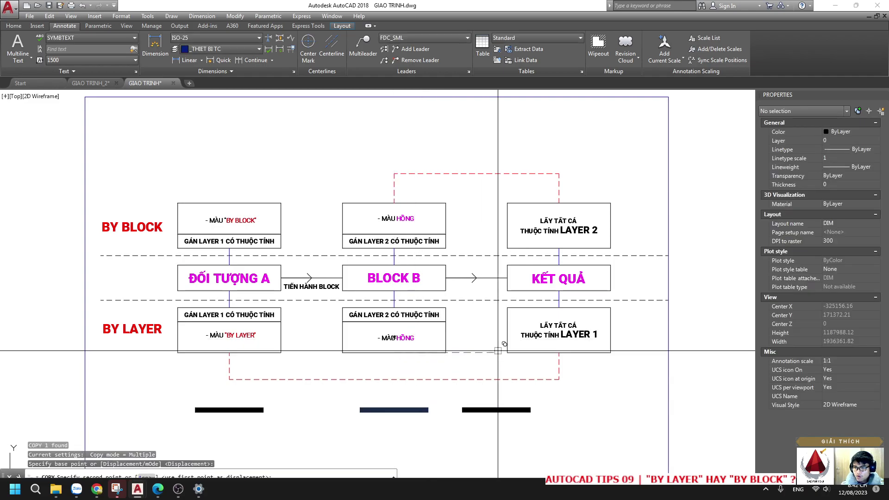
pyautogui.click(558, 352)
pyautogui.press('Escape')
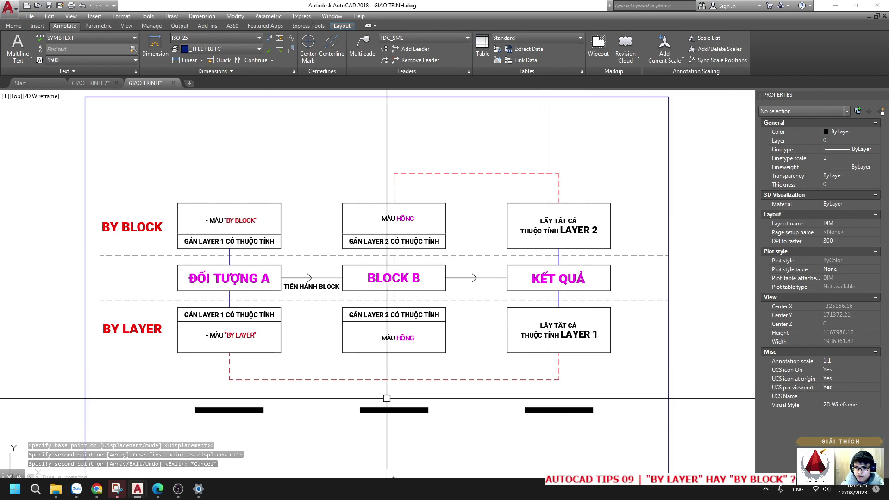
pyautogui.write('la')
pyautogui.press('Return')
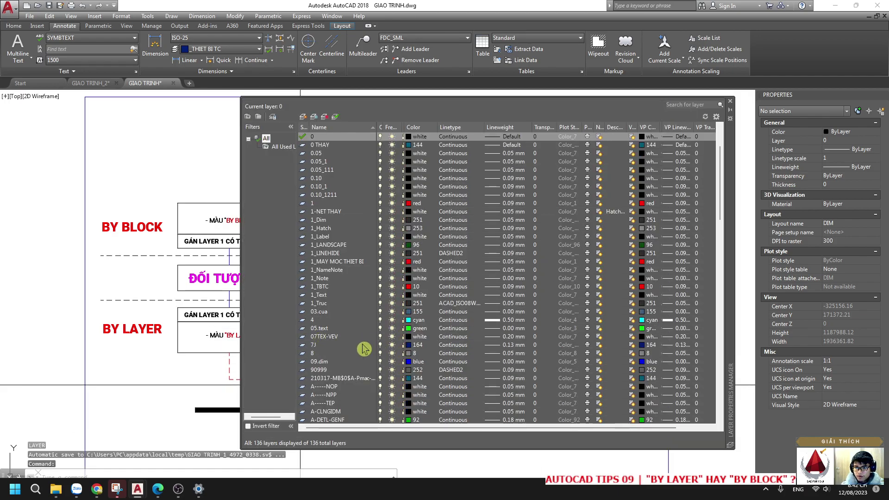
# Look up layer 2 and layer 1 to check their colours, then close the layer manager
pyautogui.scroll(-2, 343, 352)
pyautogui.click(348, 336)
pyautogui.write('layer 2')
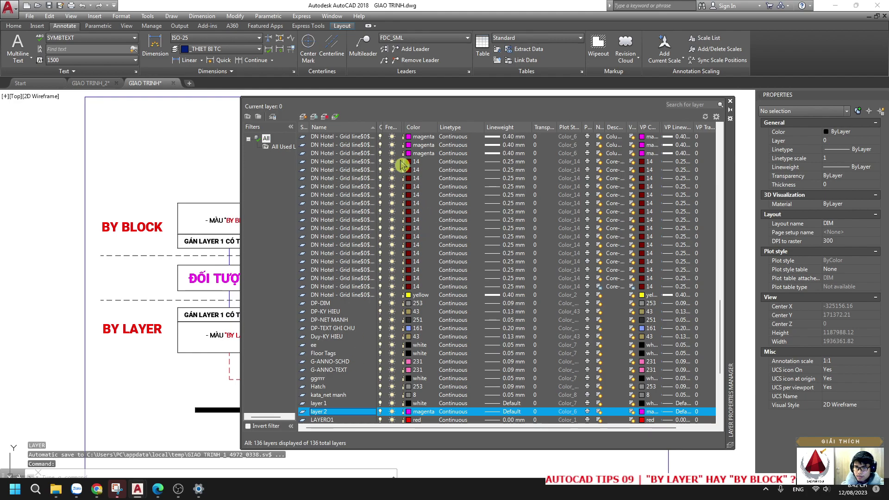
pyautogui.click(354, 403)
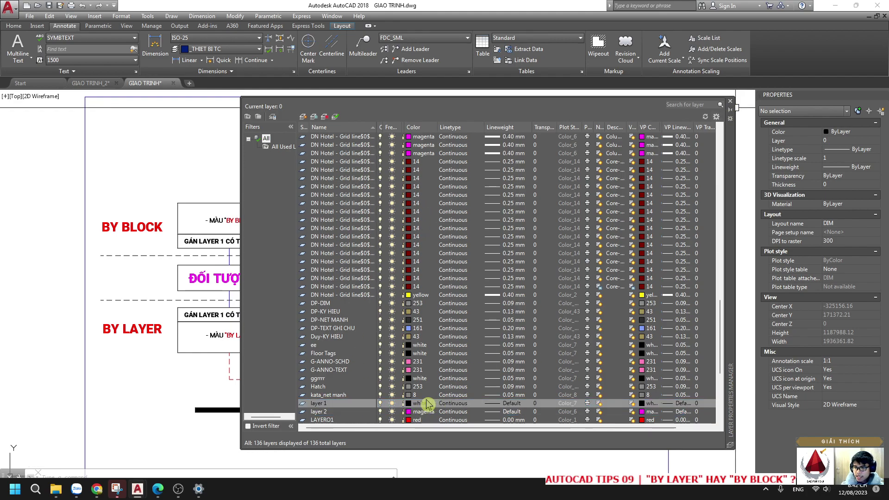
pyautogui.click(731, 103)
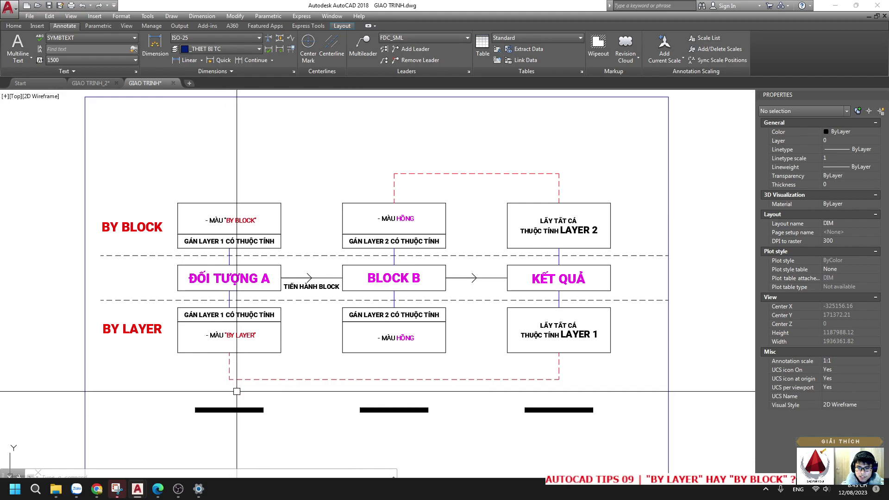
pyautogui.write('C')
# Copy the left bar up to sit above the left box
pyautogui.press('Return')
pyautogui.click(230, 410)
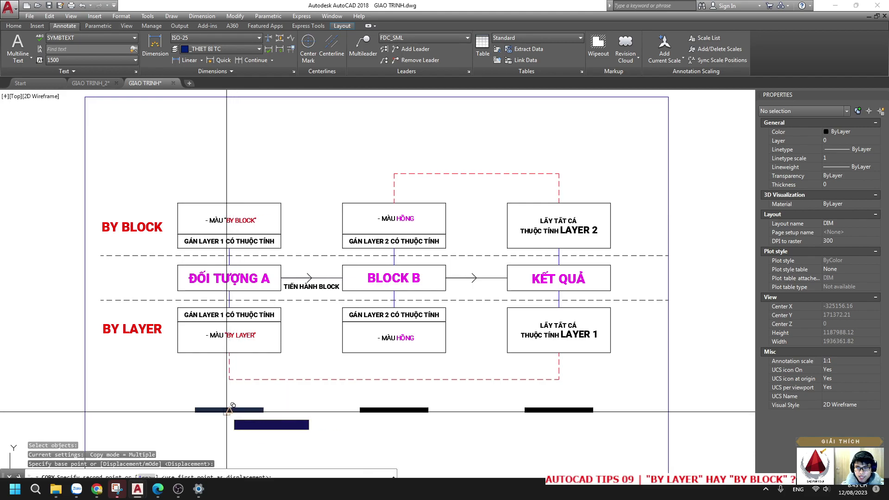
pyautogui.click(232, 150)
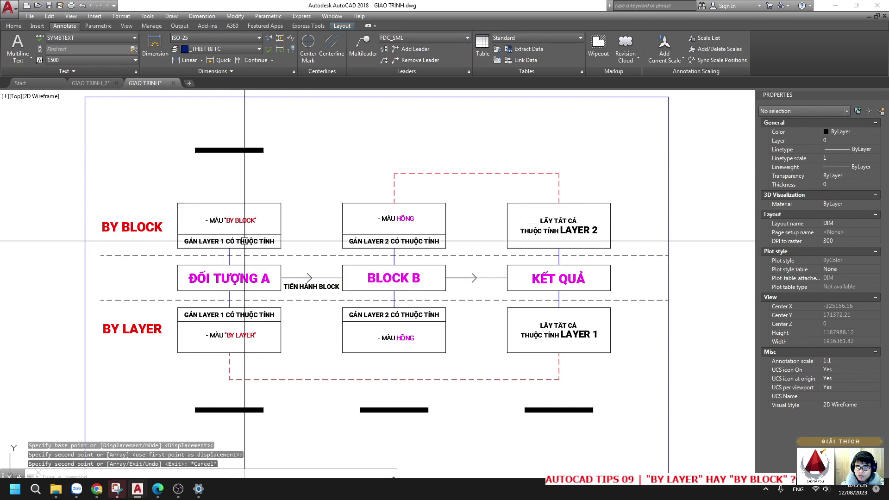
pyautogui.press('Escape')
pyautogui.press('Escape')
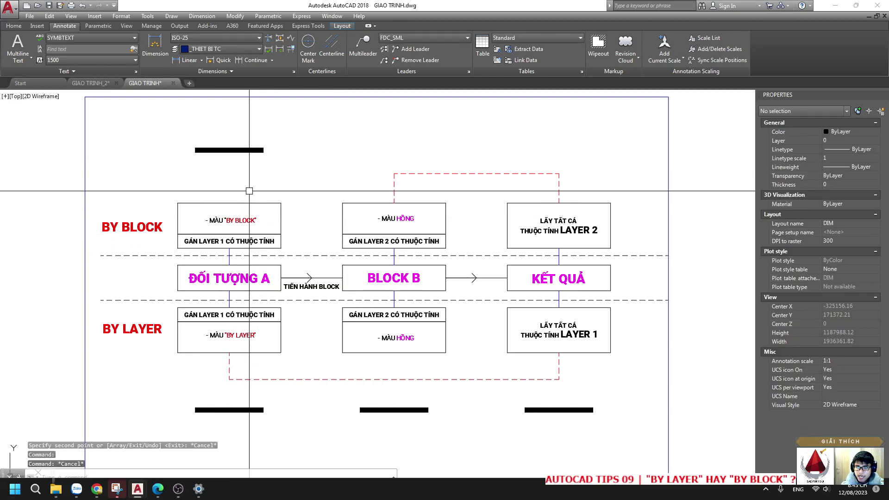
# Set the copied top bar's colour to ByBlock in Properties
pyautogui.click(245, 150)
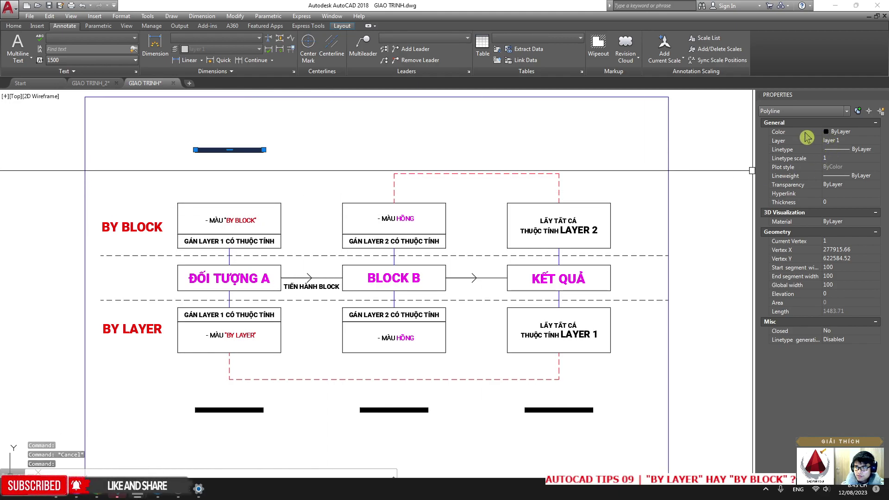
pyautogui.click(843, 133)
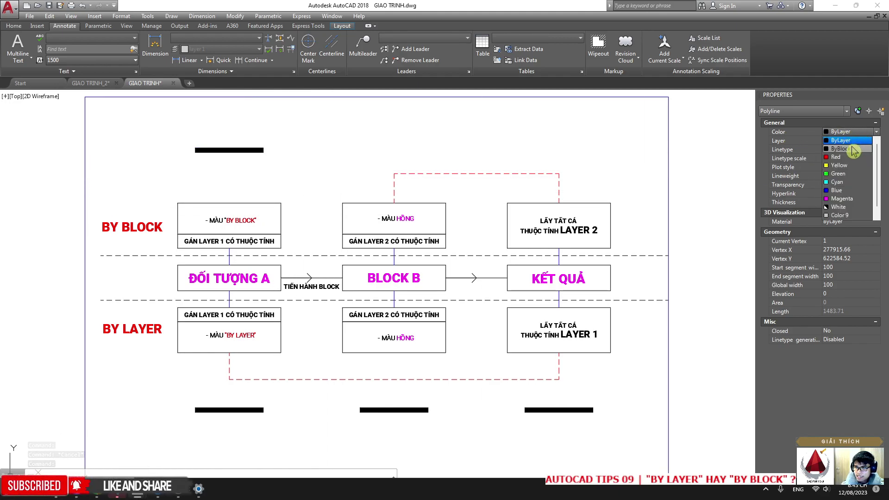
pyautogui.click(854, 149)
pyautogui.click(847, 132)
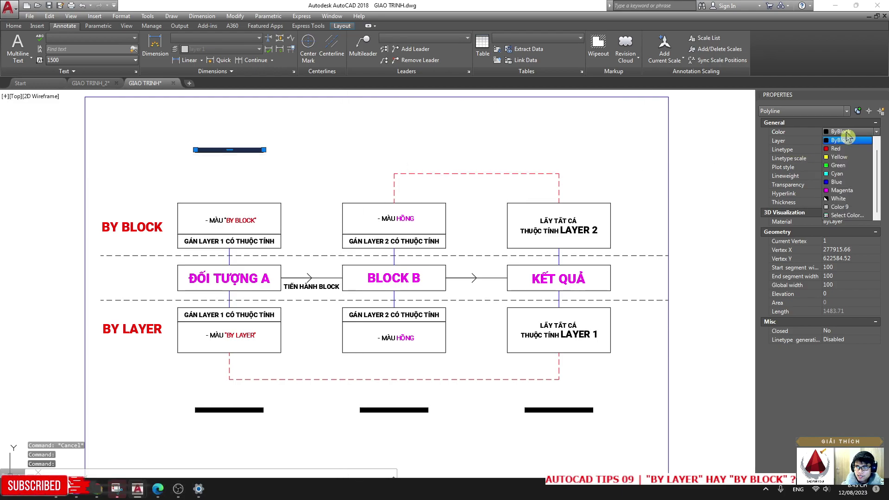
pyautogui.click(849, 140)
pyautogui.press('Escape')
# Copy the ByBlock bar to the clipboard with a base point (COPYBASE)
pyautogui.write('c')
pyautogui.press('Return')
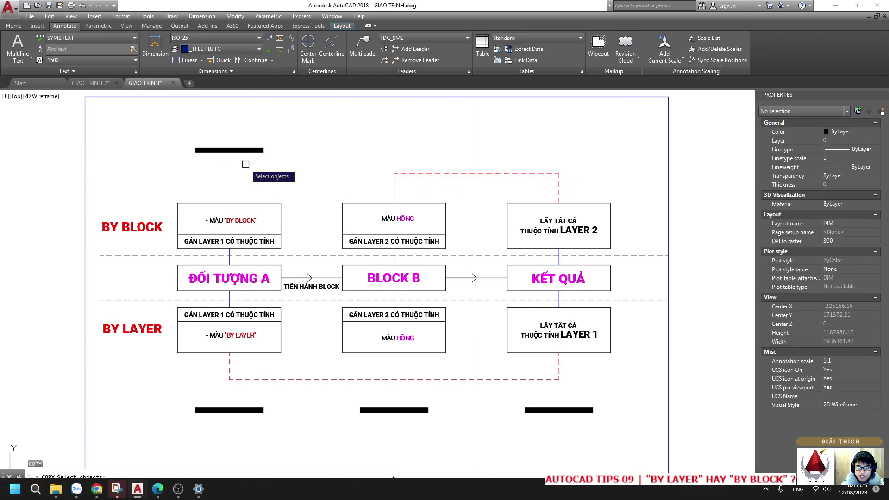
pyautogui.press('Escape')
pyautogui.click(244, 156)
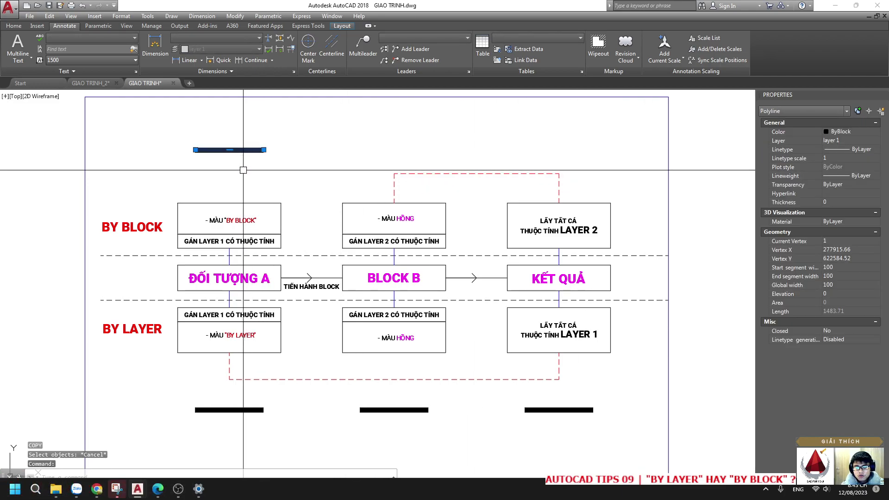
pyautogui.hotkey('ctrl', 'shift', 'c')
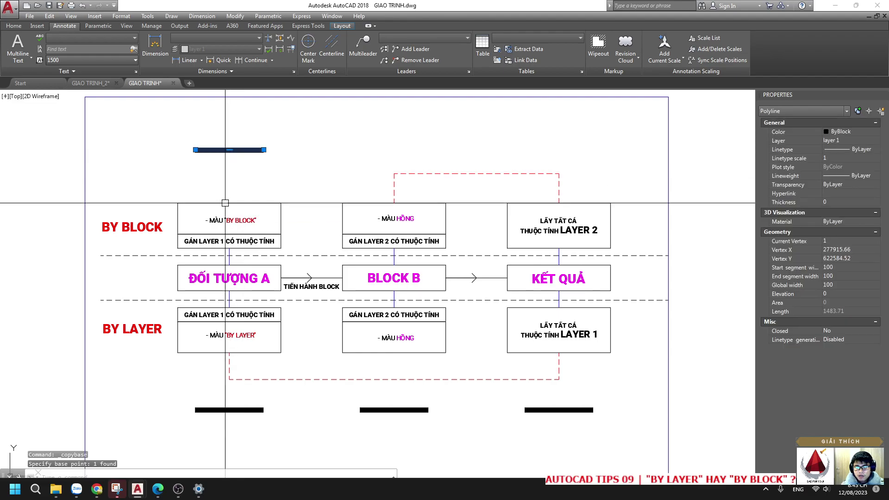
pyautogui.press('Escape')
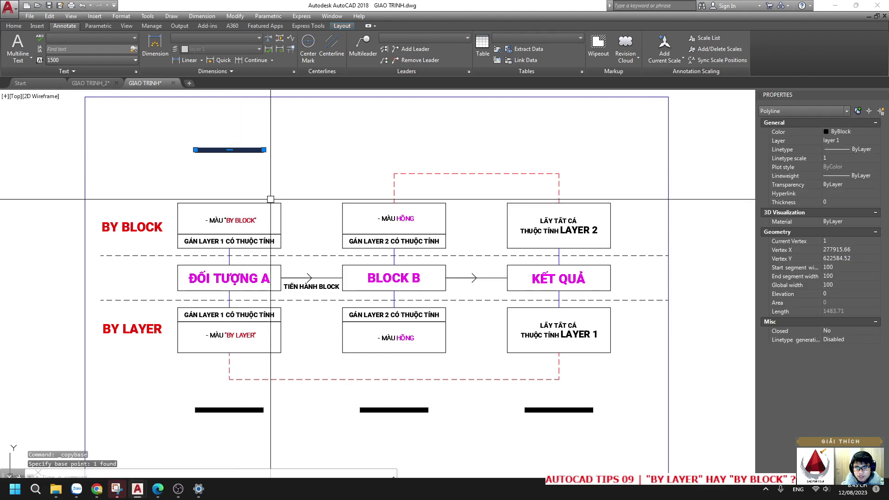
# Paste the bar as a block above the middle column and move it to the magenta layer
pyautogui.hotkey('ctrl', 'v')
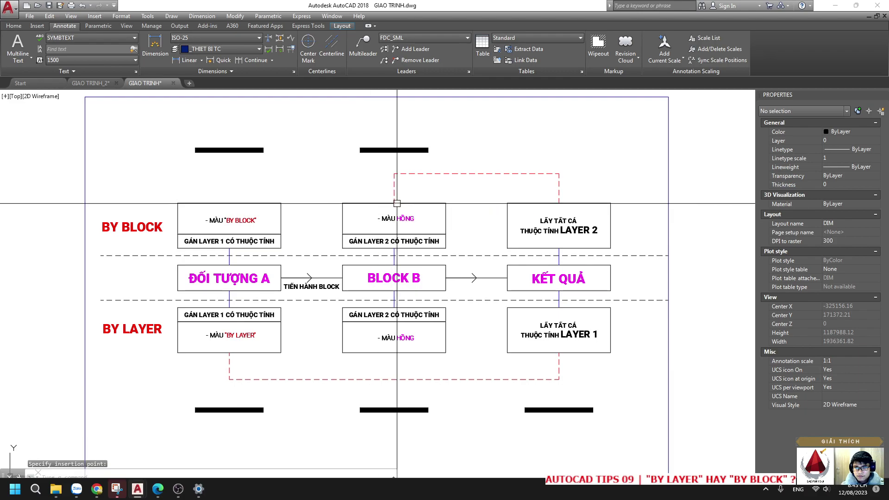
pyautogui.click(394, 203)
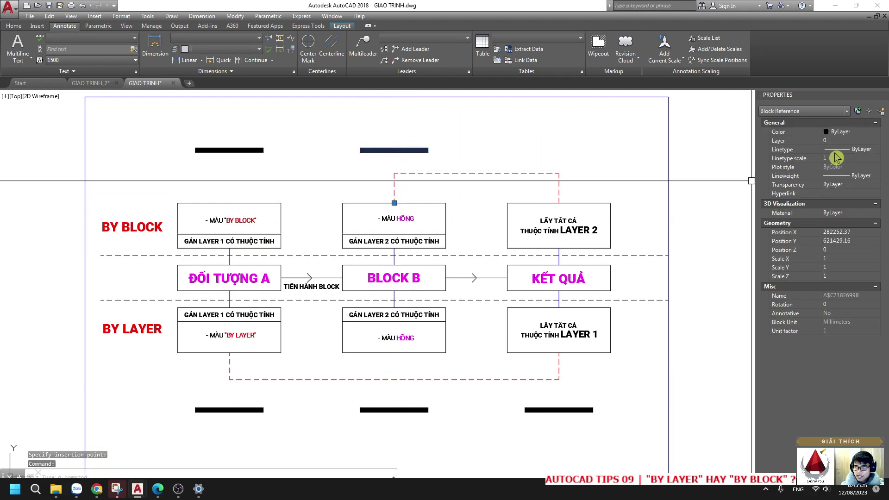
pyautogui.click(845, 190)
pyautogui.press('Escape')
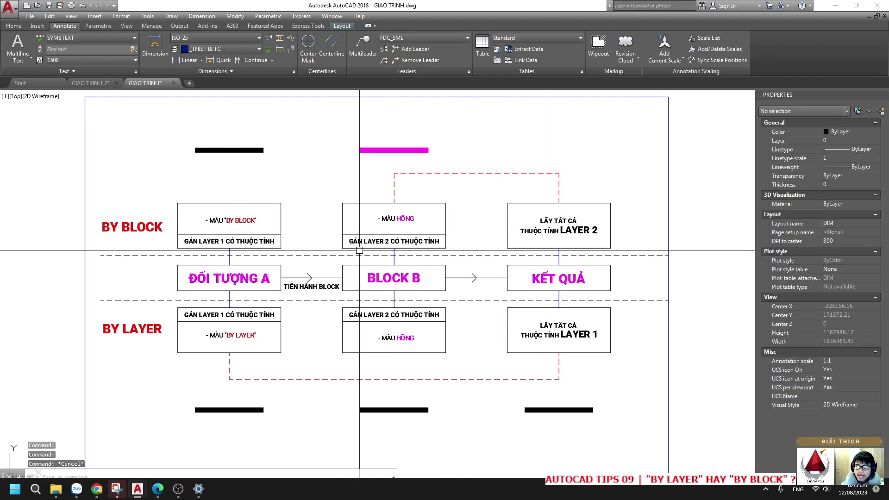
# Check layer 2 in the Layer Properties Manager, then close it
pyautogui.write('LL')
pyautogui.press('Return')
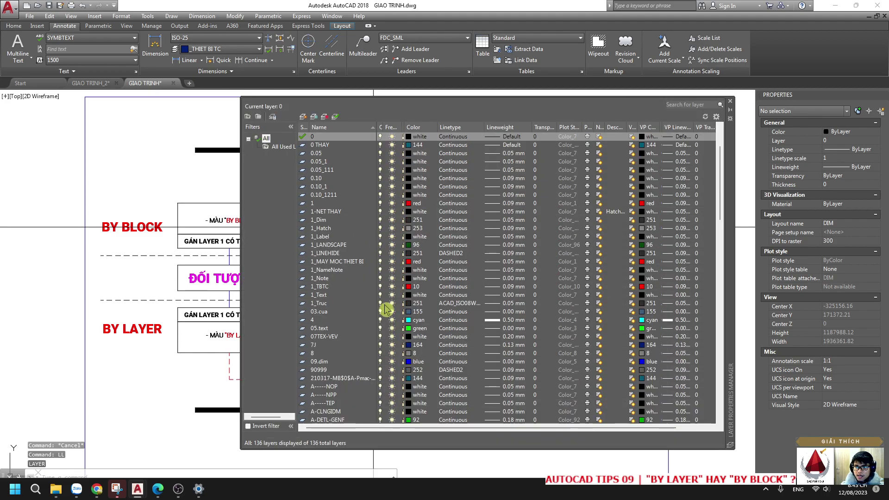
pyautogui.scroll(-2, 377, 307)
pyautogui.scroll(-3, 374, 354)
pyautogui.scroll(-2, 354, 397)
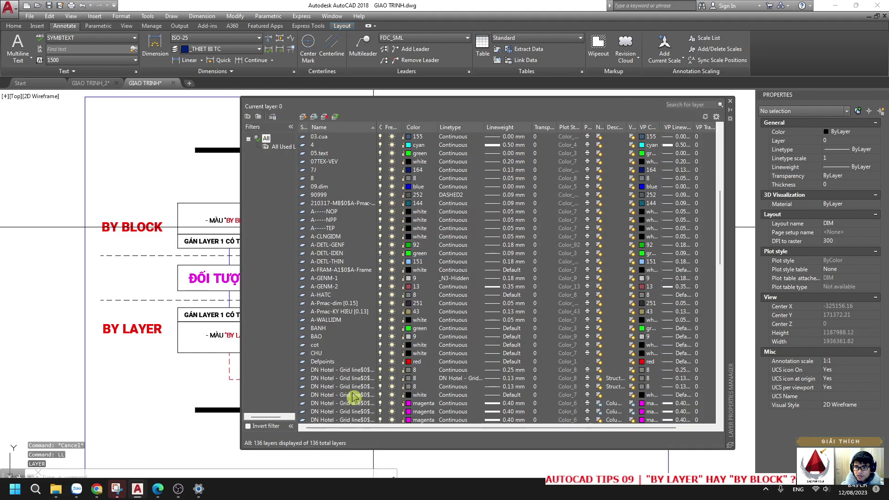
pyautogui.scroll(-14, 355, 329)
pyautogui.click(354, 319)
pyautogui.scroll(4, 395, 346)
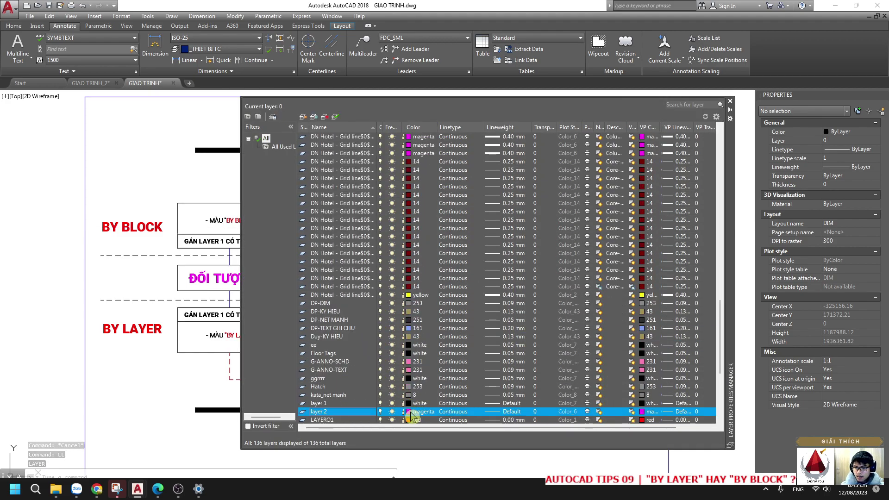
pyautogui.click(730, 102)
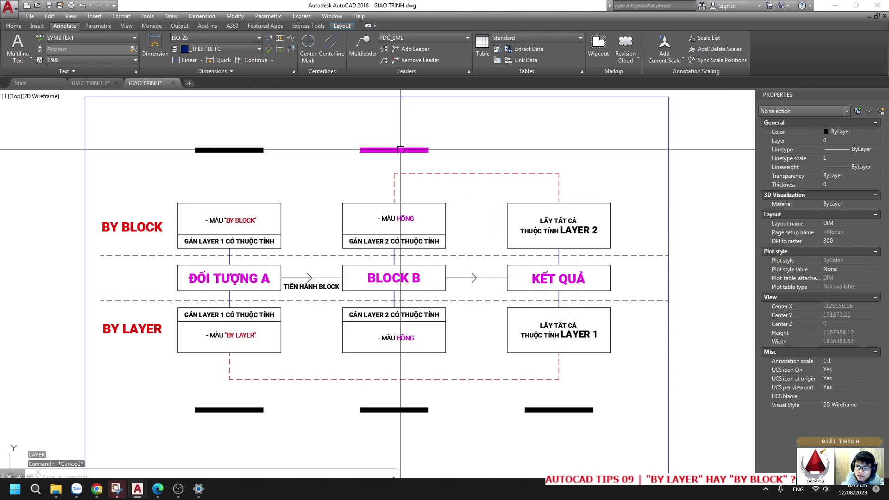
# Copy the magenta middle bar block to above the right column
pyautogui.click(395, 201)
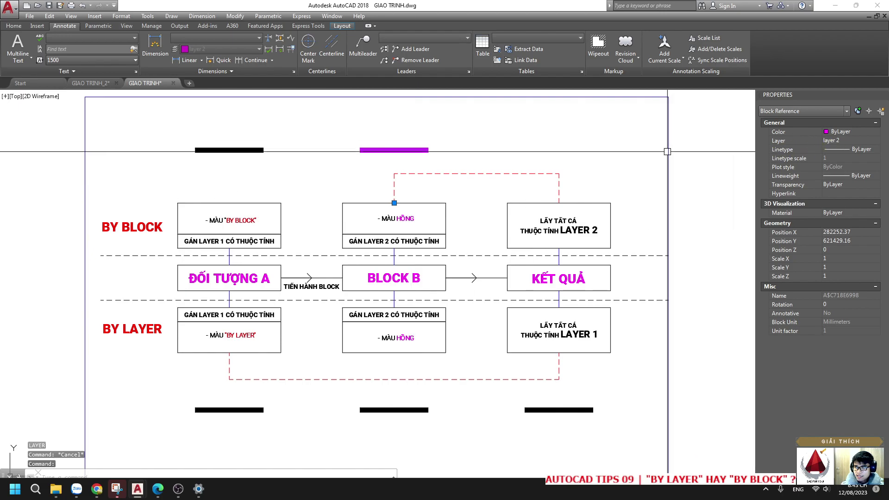
pyautogui.write('c')
pyautogui.press('Return')
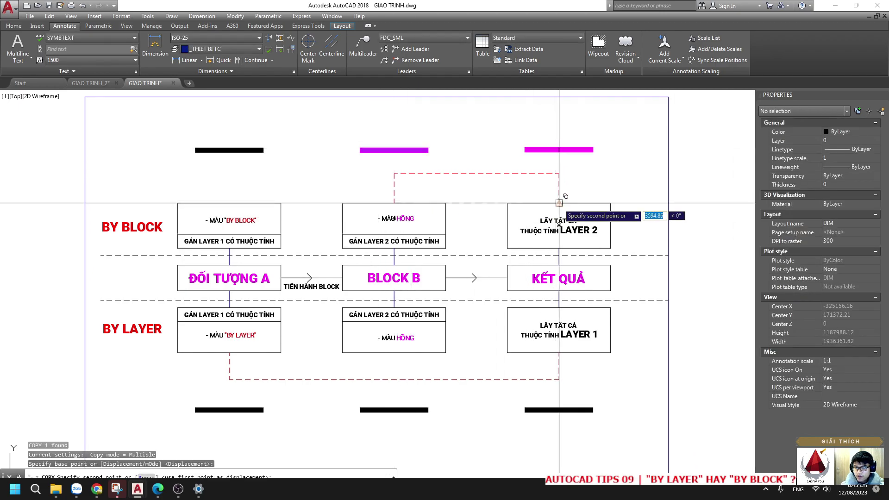
pyautogui.click(561, 201)
pyautogui.press('Escape')
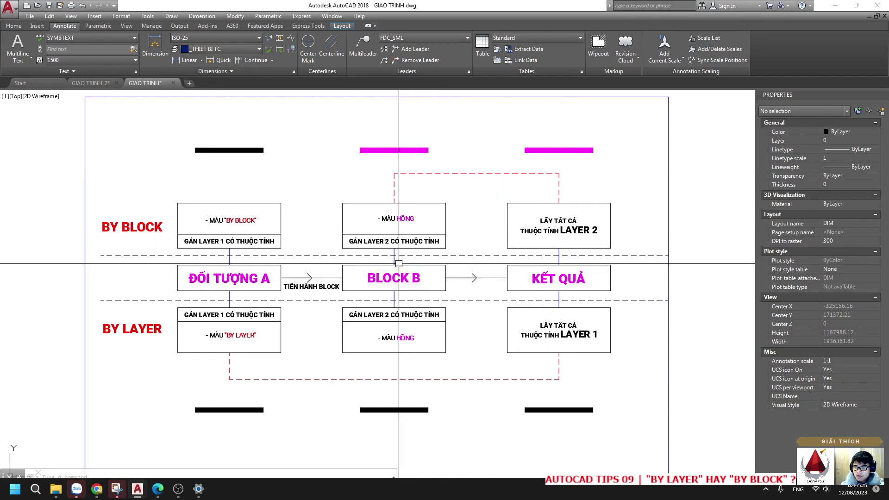
pyautogui.moveTo(420, 282); pyautogui.dragTo(417, 287, button='middle')
pyautogui.click(407, 283)
pyautogui.press('Escape')
pyautogui.click(410, 208)
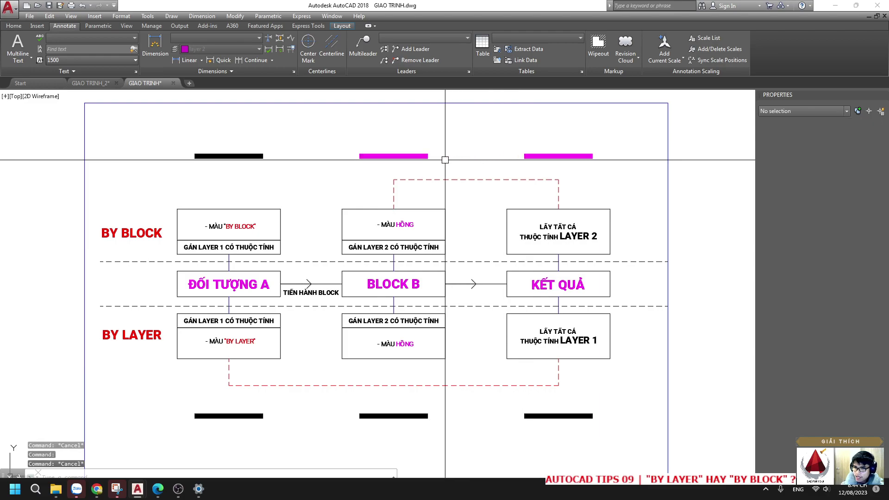
# Try several colours on the middle bar block in Properties, settling on Red
pyautogui.click(845, 132)
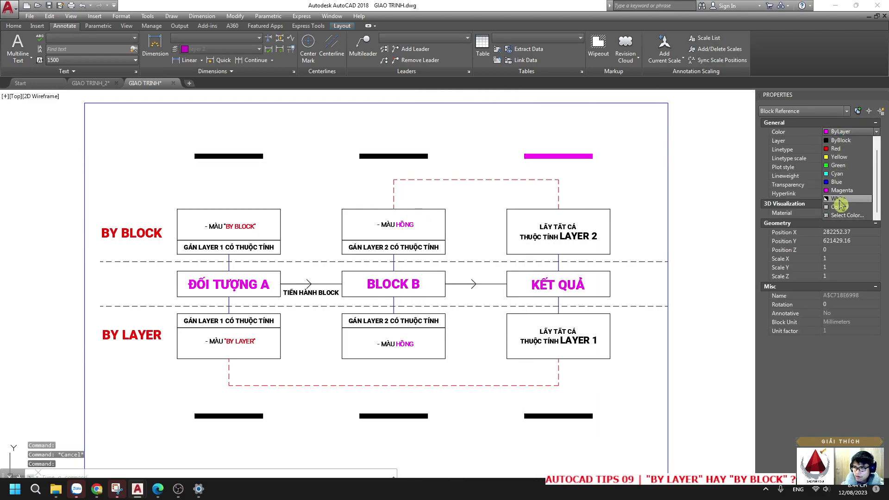
pyautogui.click(839, 182)
pyautogui.click(847, 132)
pyautogui.click(839, 157)
pyautogui.click(847, 132)
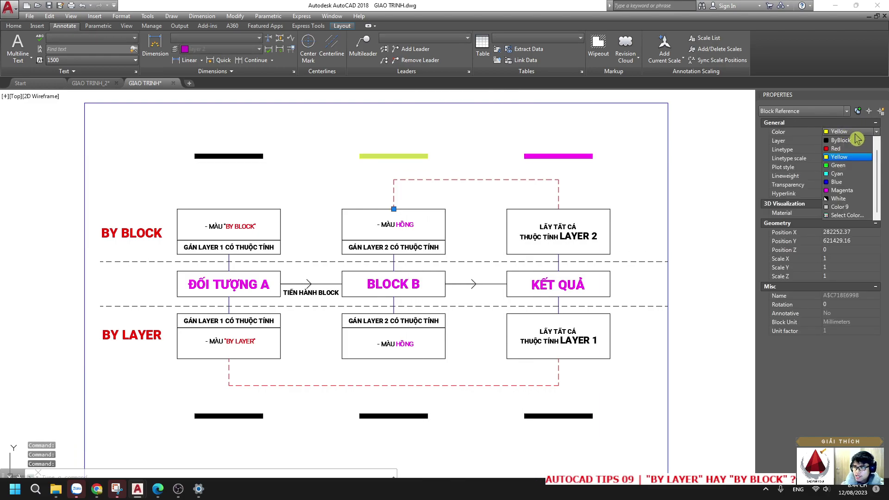
pyautogui.click(857, 148)
pyautogui.click(847, 132)
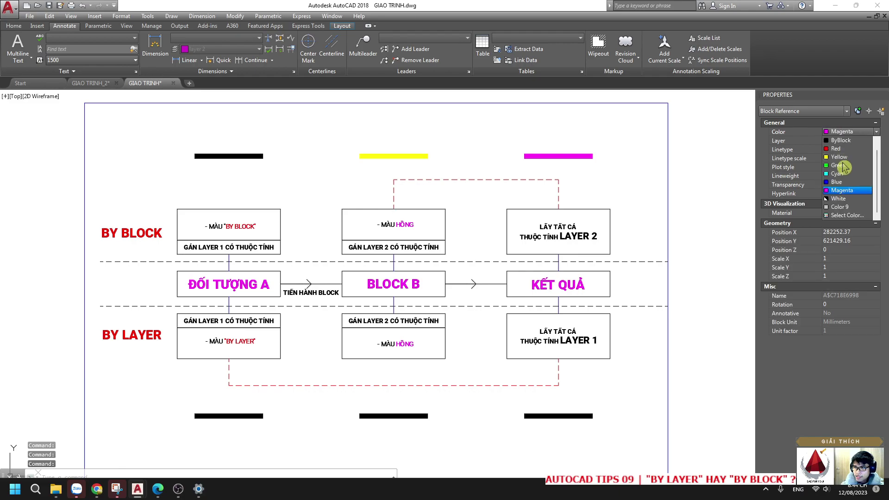
pyautogui.press('Escape')
pyautogui.click(482, 180)
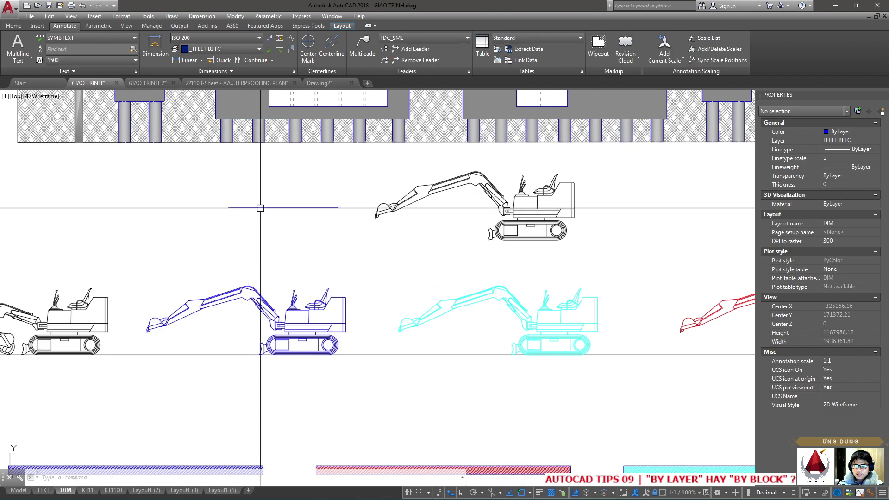
pyautogui.moveTo(260, 205); pyautogui.dragTo(261, 290, button='middle')
pyautogui.scroll(-2, 261, 290)
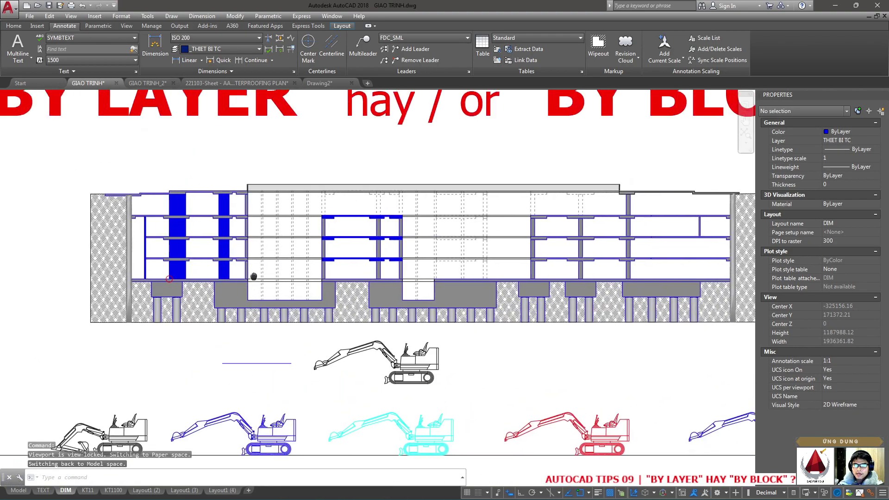
pyautogui.scroll(-2, 301, 278)
pyautogui.scroll(-1, 378, 250)
pyautogui.moveTo(379, 250); pyautogui.dragTo(376, 201, button='middle')
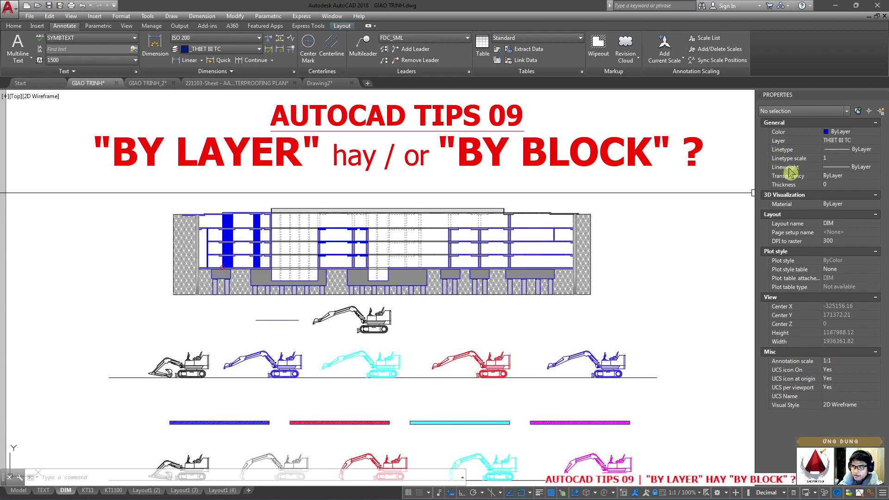
pyautogui.click(259, 321)
pyautogui.press('Escape')
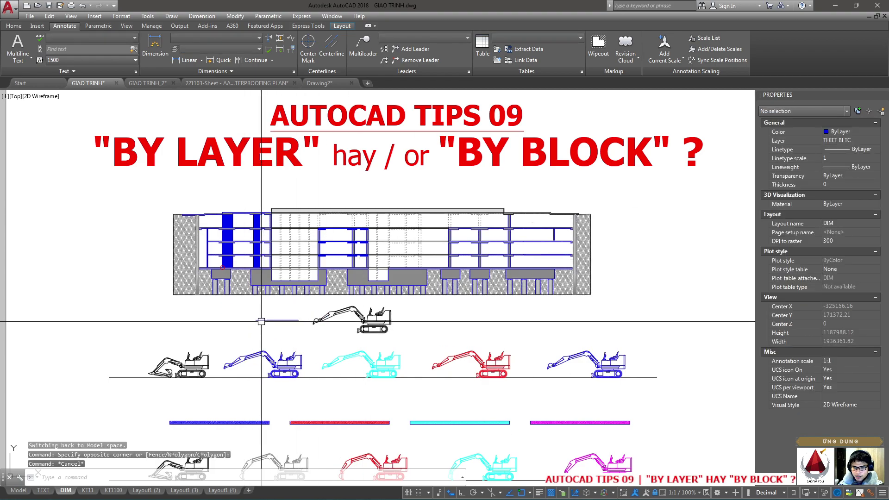
pyautogui.scroll(4, 261, 321)
pyautogui.scroll(-3, 261, 321)
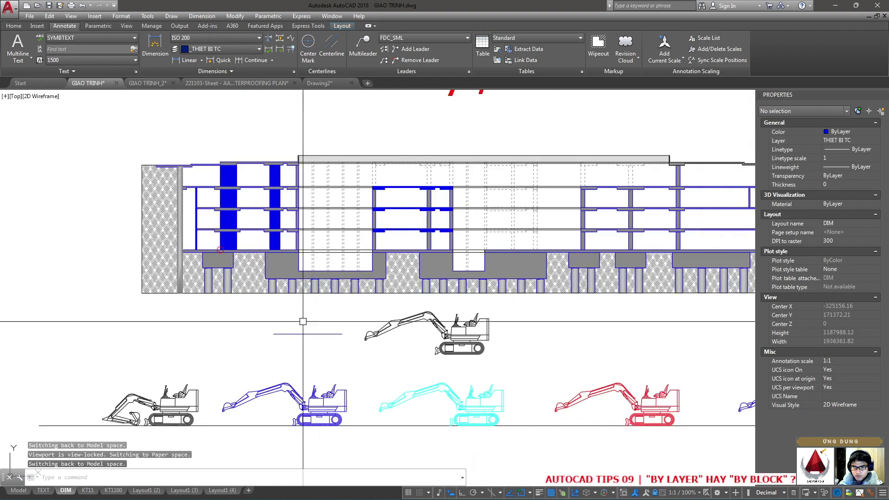
pyautogui.scroll(2, 238, 196)
pyautogui.moveTo(655, 229); pyautogui.dragTo(469, 192, button='middle')
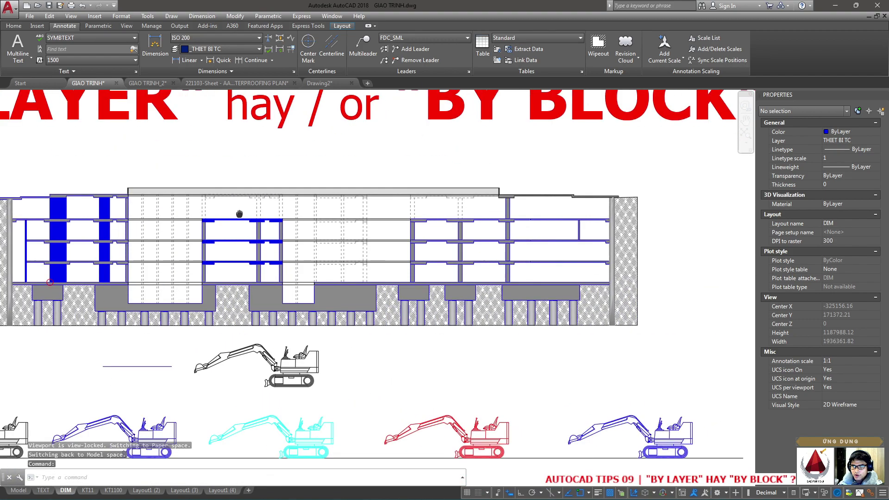
pyautogui.moveTo(239, 329); pyautogui.dragTo(298, 259, button='middle')
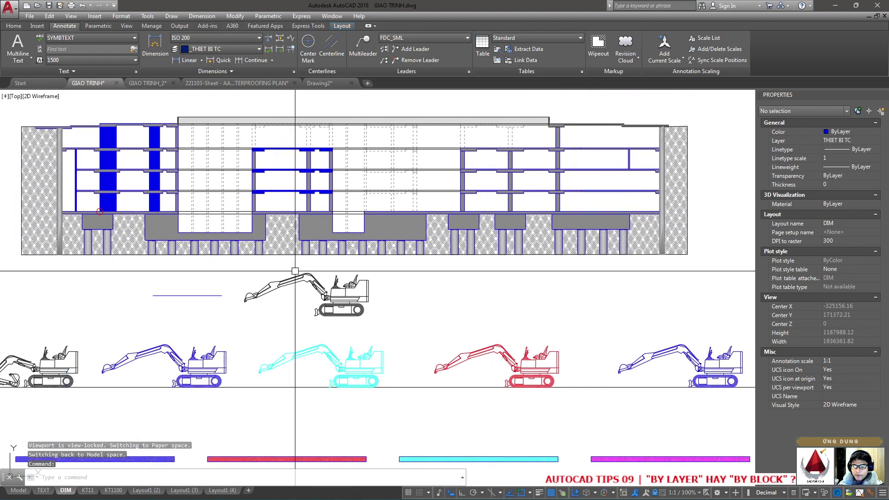
pyautogui.scroll(3, 96, 370)
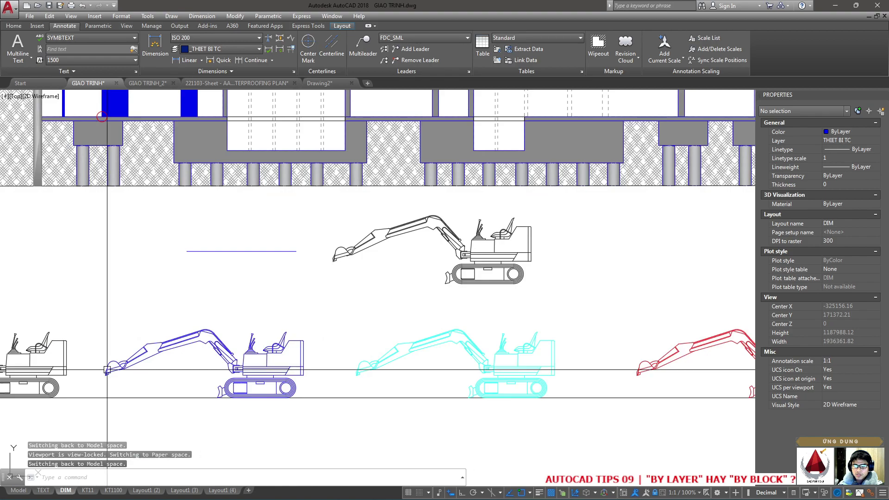
pyautogui.click(93, 318)
pyautogui.click(271, 433)
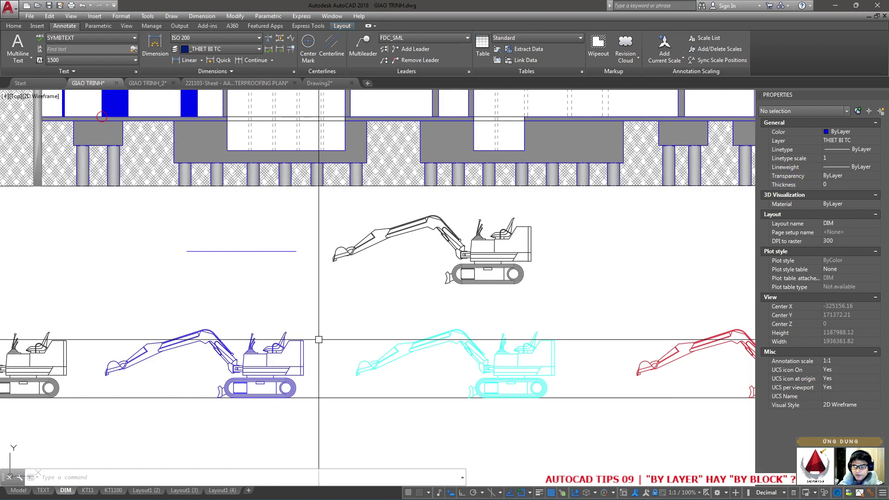
pyautogui.scroll(-4, 319, 336)
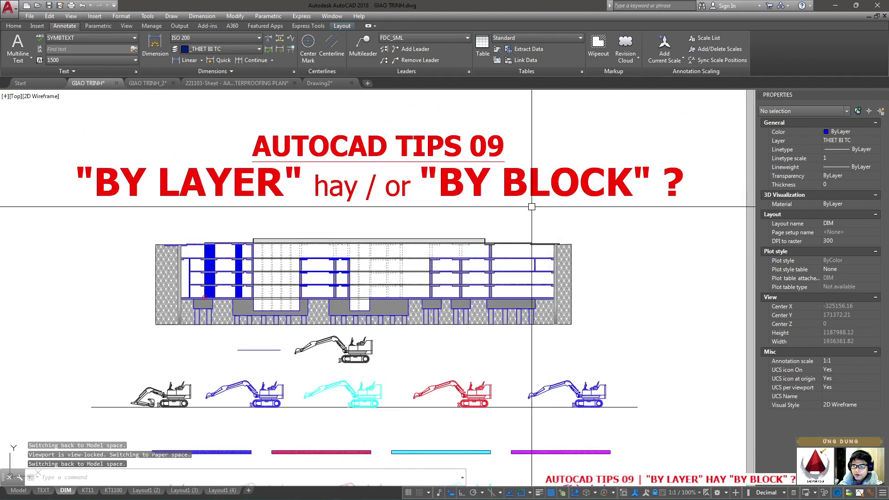
pyautogui.scroll(4, 228, 405)
pyautogui.click(143, 313)
pyautogui.click(398, 419)
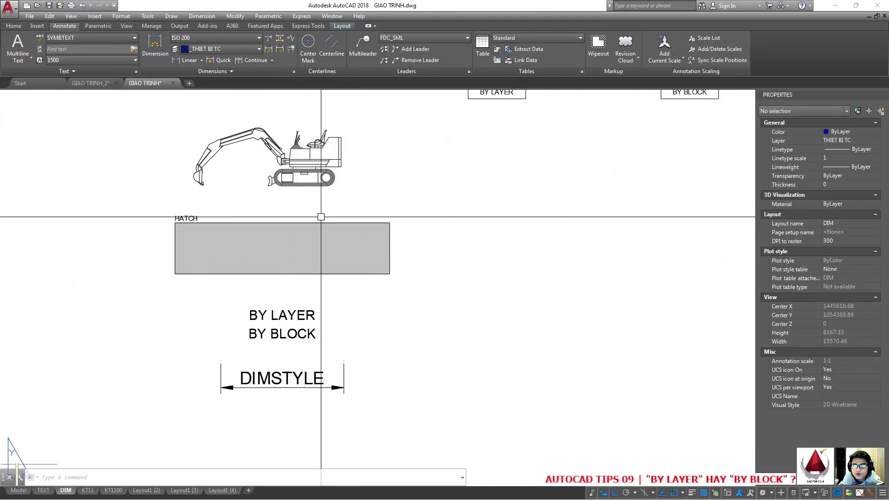
pyautogui.click(304, 167)
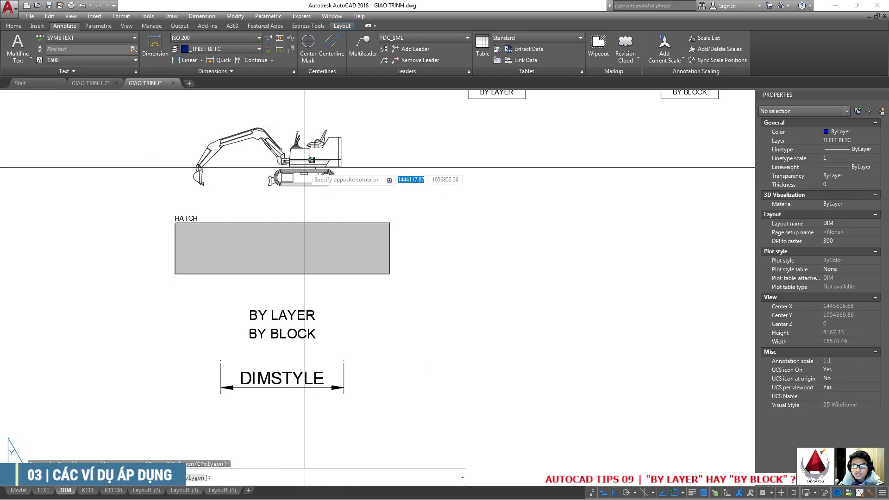
pyautogui.click(294, 152)
pyautogui.press('Escape')
pyautogui.click(174, 124)
pyautogui.press('Escape')
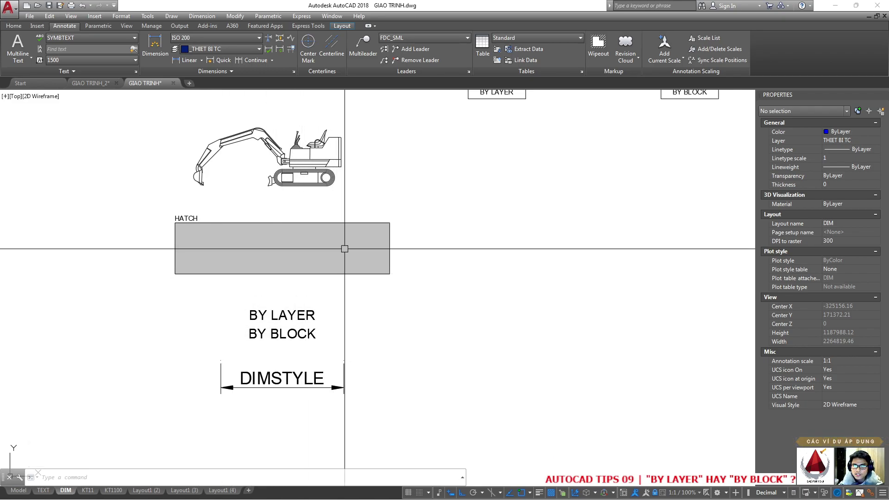
pyautogui.scroll(2, 453, 169)
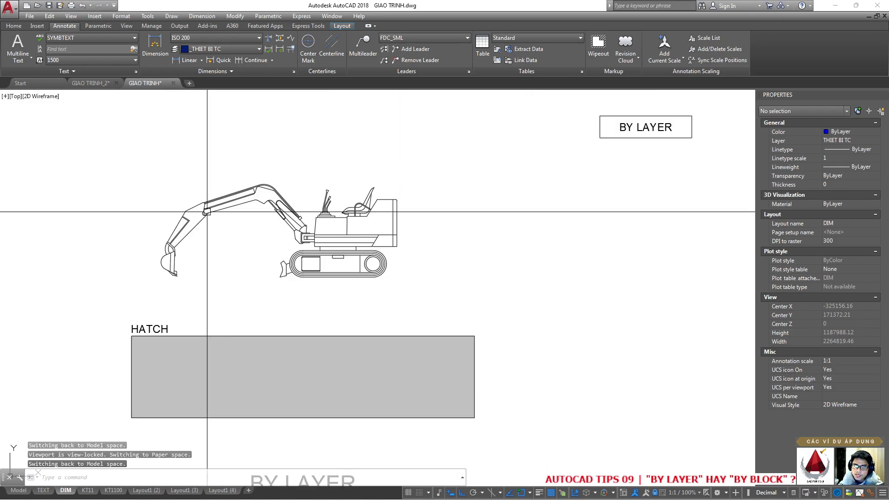
pyautogui.click(155, 181)
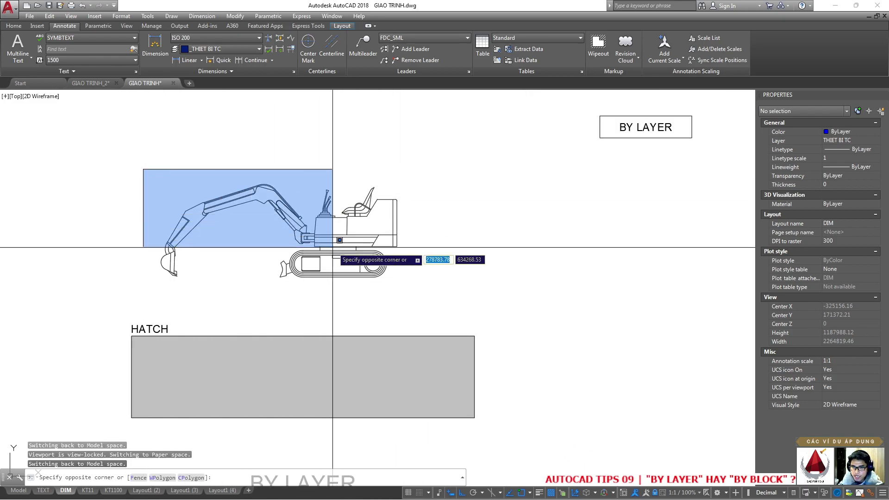
pyautogui.click(398, 266)
pyautogui.press('Escape')
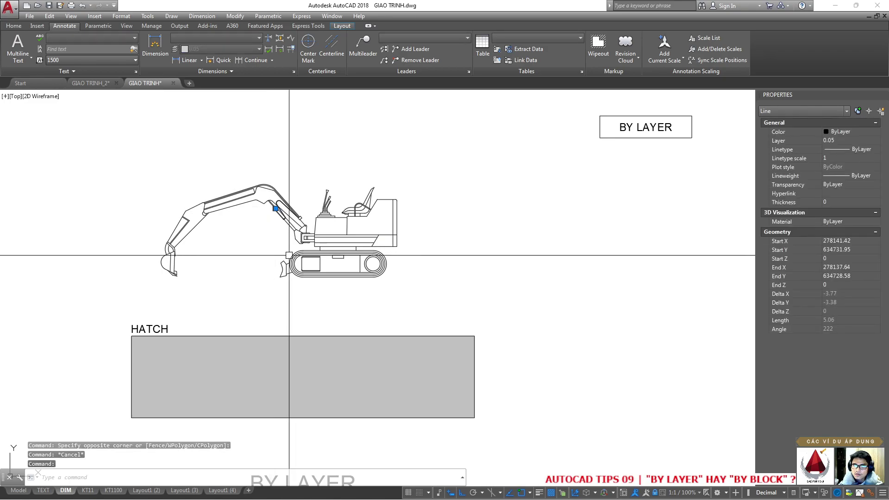
pyautogui.click(477, 308)
pyautogui.click(164, 208)
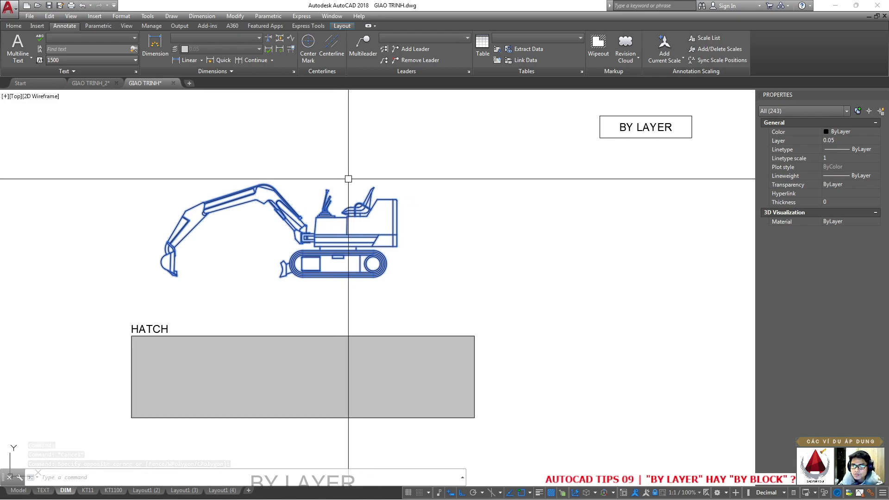
pyautogui.click(134, 151)
pyautogui.click(430, 271)
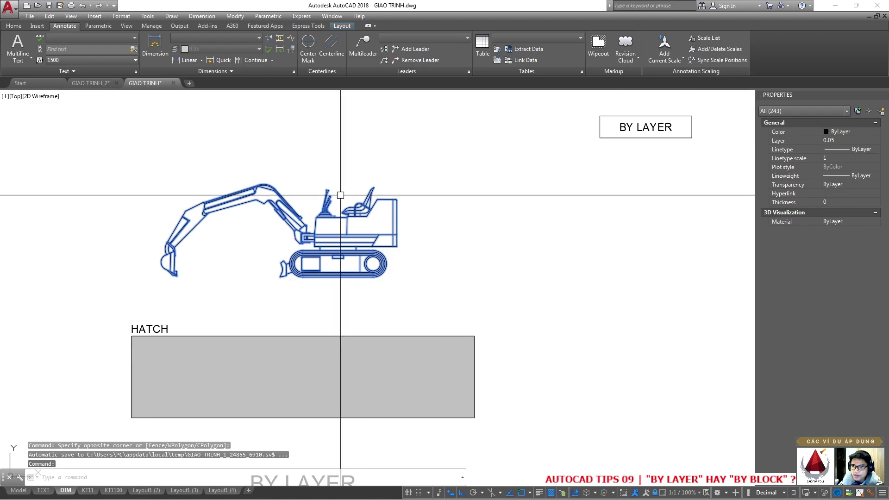
pyautogui.press('Escape')
# Find layer 0.05 in the Layer Properties Manager and confirm the excavator is on it
pyautogui.write('LL')
pyautogui.press('Return')
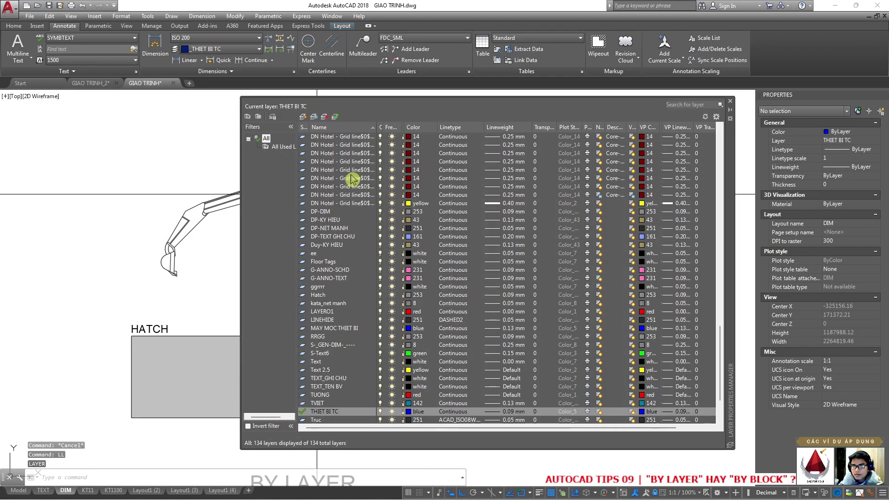
pyautogui.click(342, 172)
pyautogui.press('0')
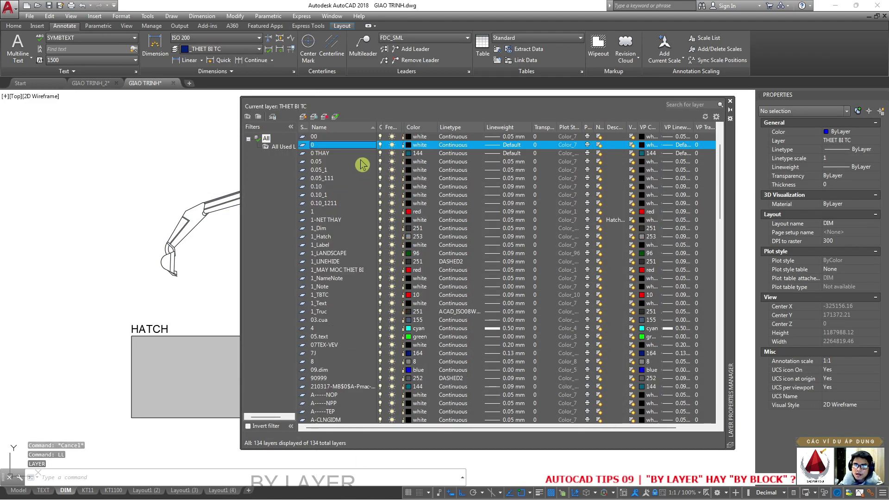
pyautogui.click(320, 161)
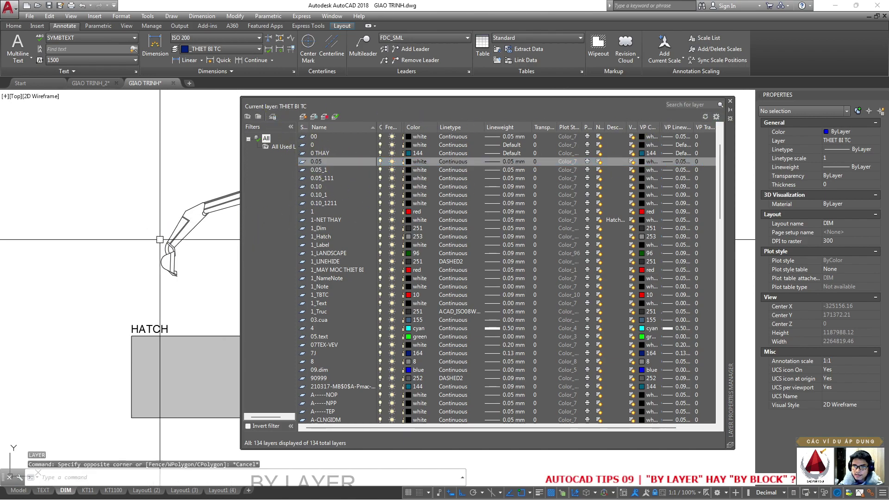
pyautogui.moveTo(208, 250); pyautogui.dragTo(53, 262, button='middle')
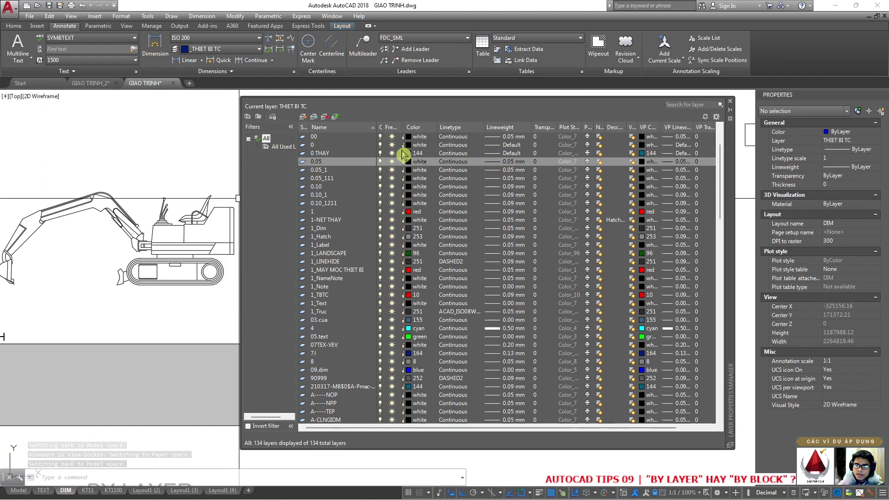
pyautogui.click(105, 227)
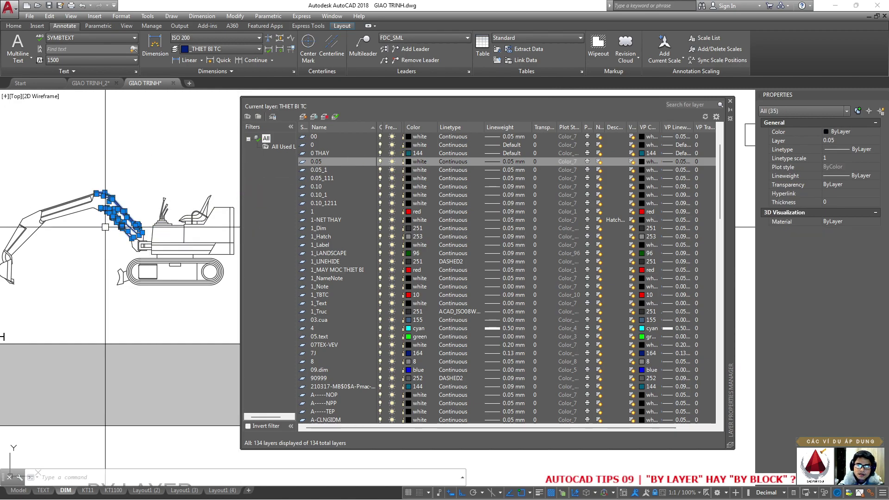
pyautogui.press('Escape')
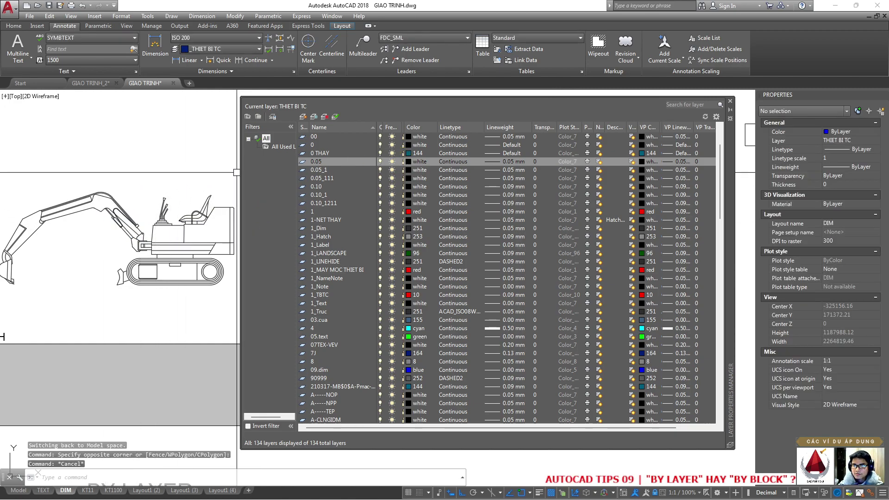
# Set layer 0.05's colour to red and its linetype to ACAD_ISO02W100
pyautogui.click(417, 163)
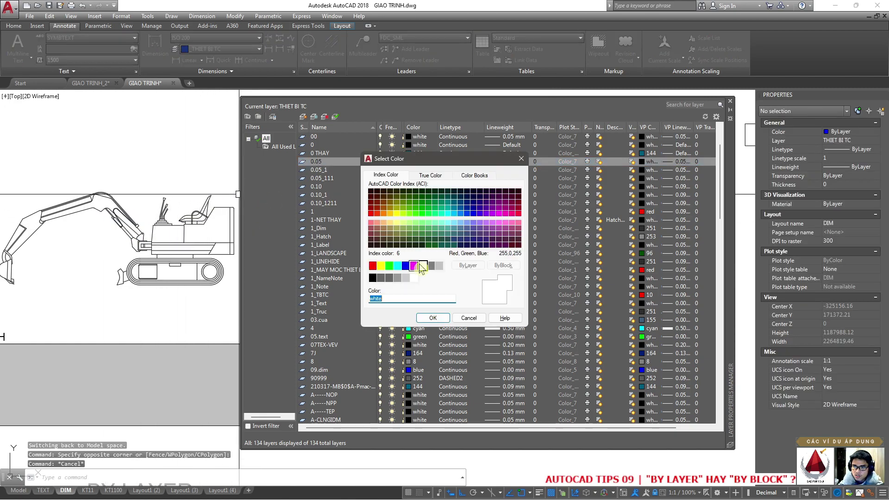
pyautogui.click(381, 266)
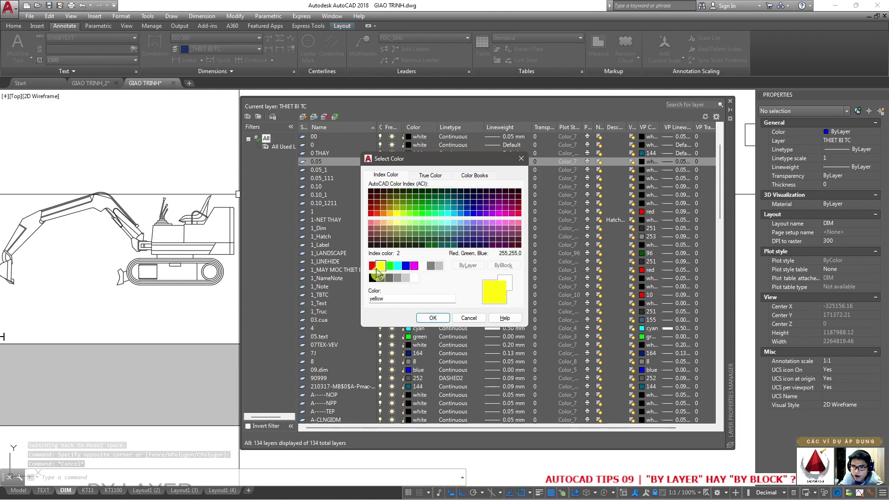
pyautogui.click(433, 318)
pyautogui.press('Escape')
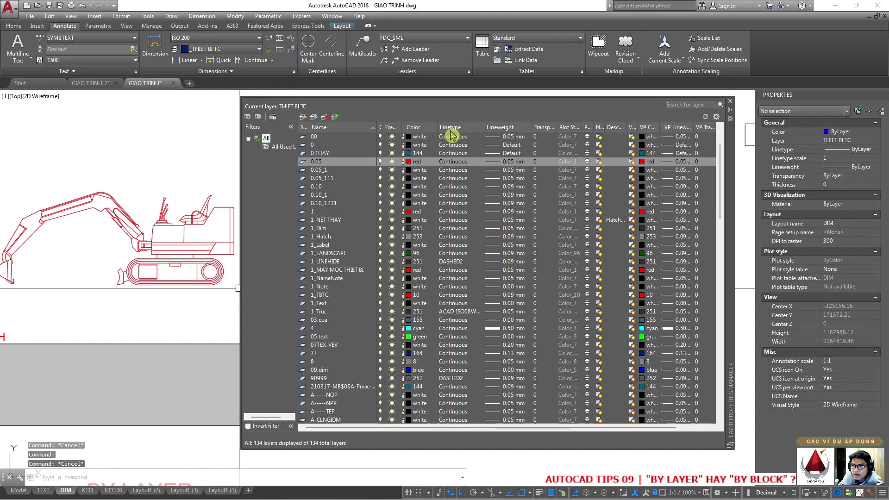
pyautogui.click(460, 160)
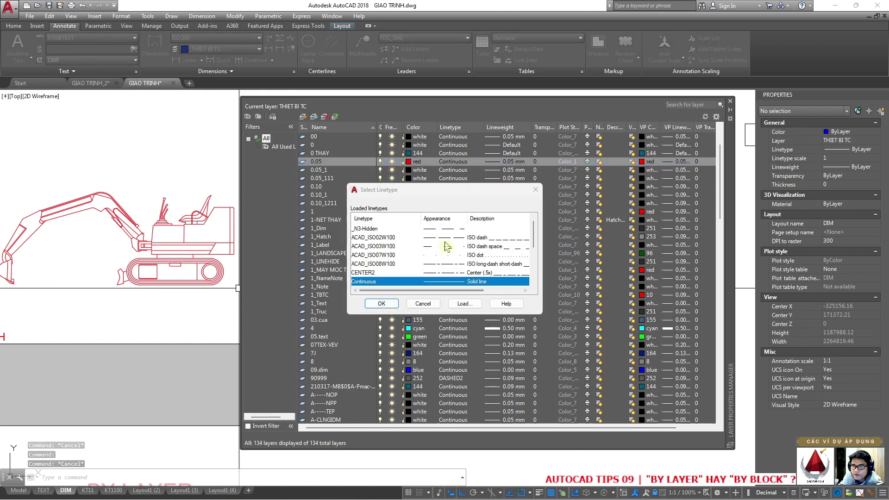
pyautogui.click(398, 238)
pyautogui.click(381, 303)
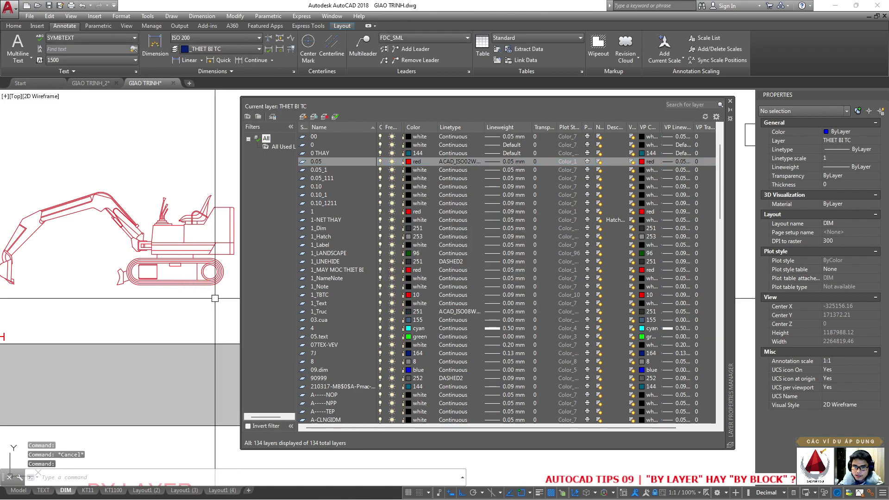
# Select the excavator and adjust its linetype scale, trying 100 then 10
pyautogui.click(232, 303)
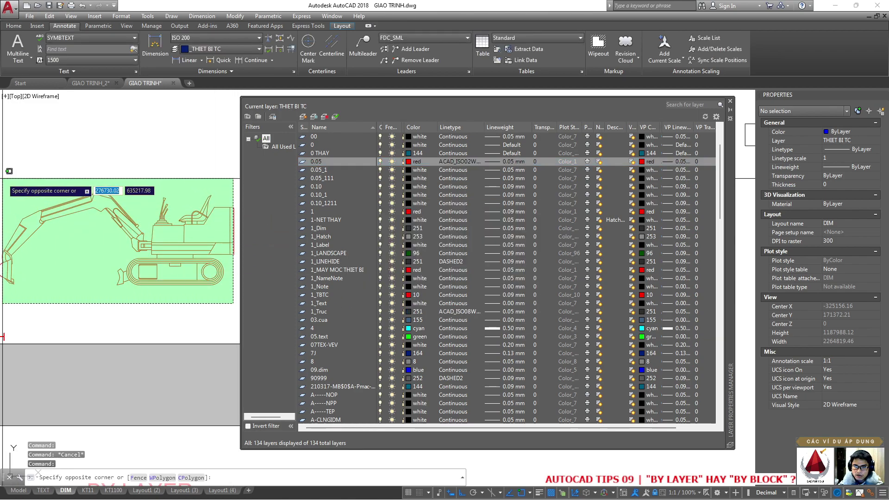
pyautogui.click(24, 179)
pyautogui.write('00')
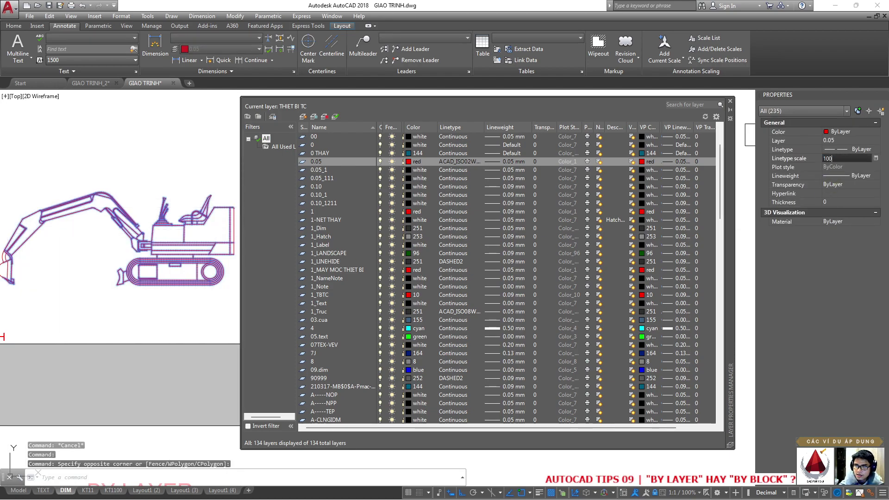
pyautogui.press('Return')
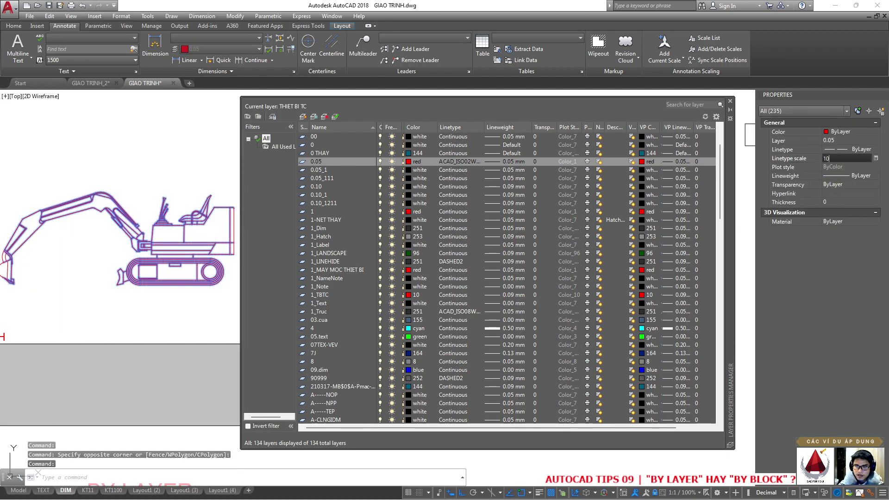
pyautogui.press('Return')
pyautogui.press('Escape')
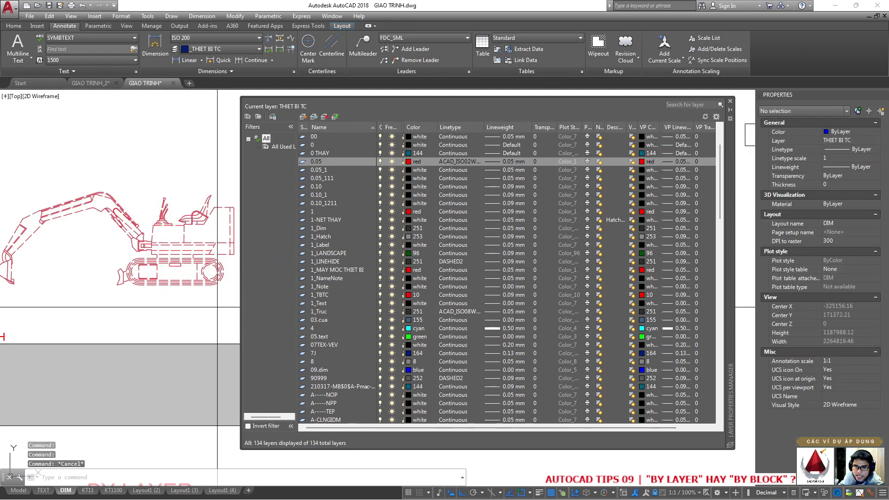
pyautogui.click(256, 221)
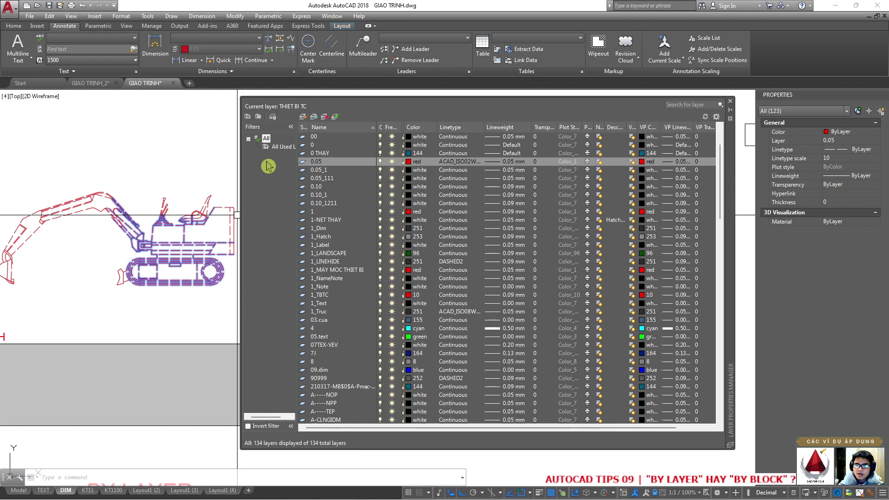
pyautogui.click(134, 224)
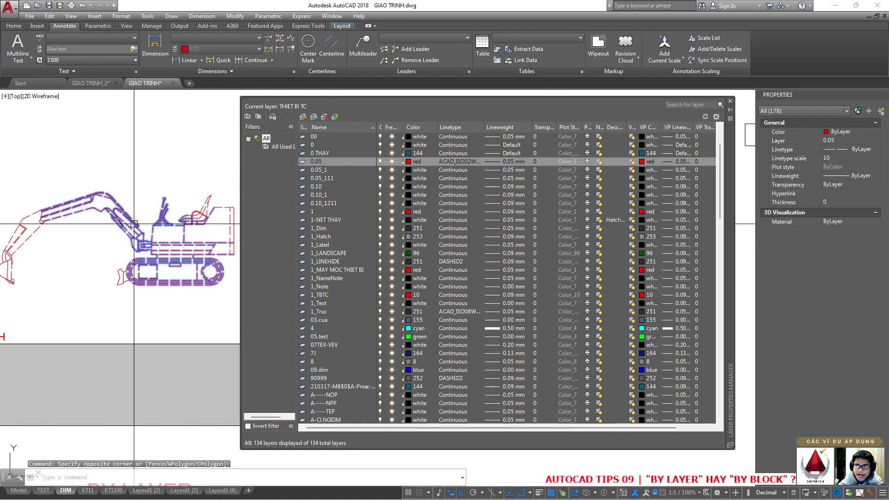
pyautogui.press('Escape')
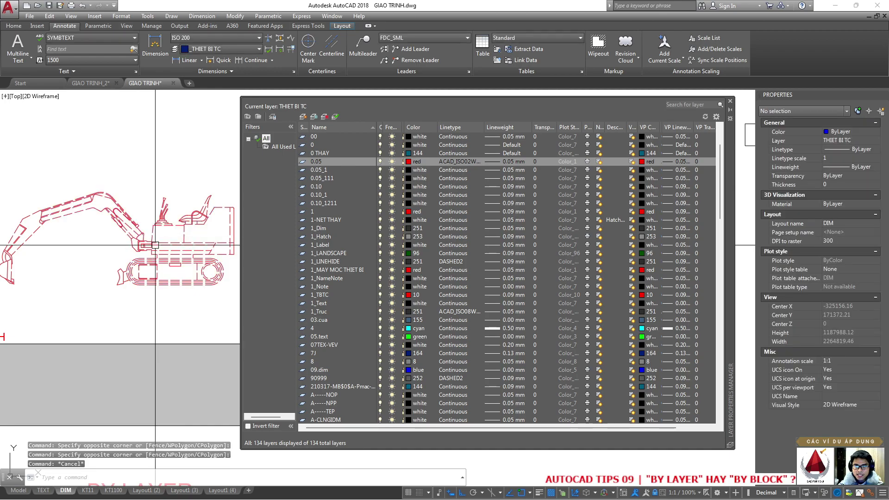
# Give layer 0.05 a 0.09 mm lineweight and turn lineweight display on
pyautogui.click(511, 162)
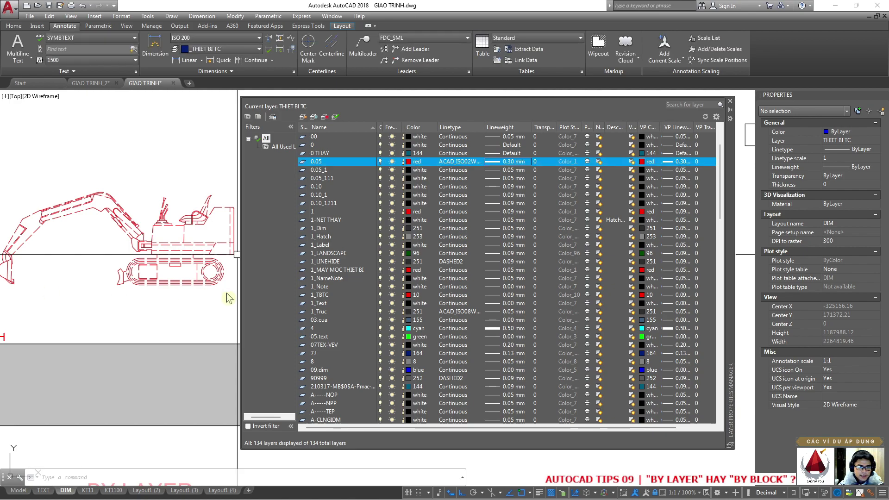
pyautogui.click(539, 493)
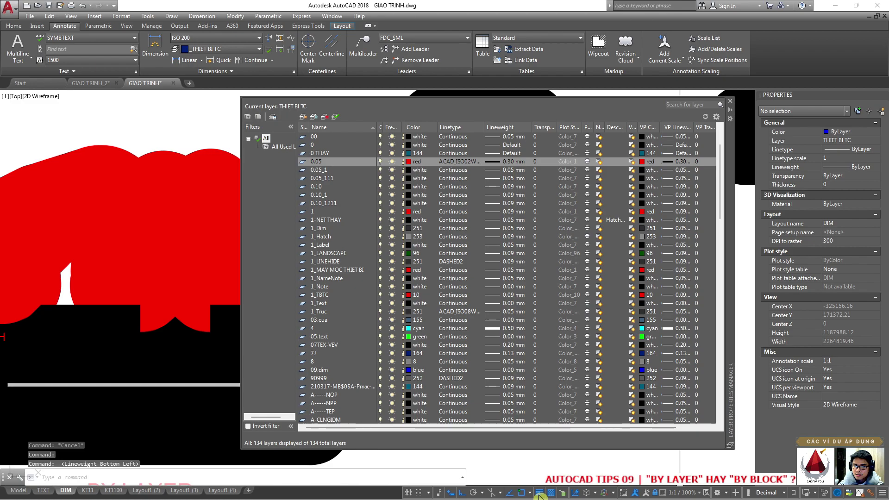
pyautogui.click(539, 493)
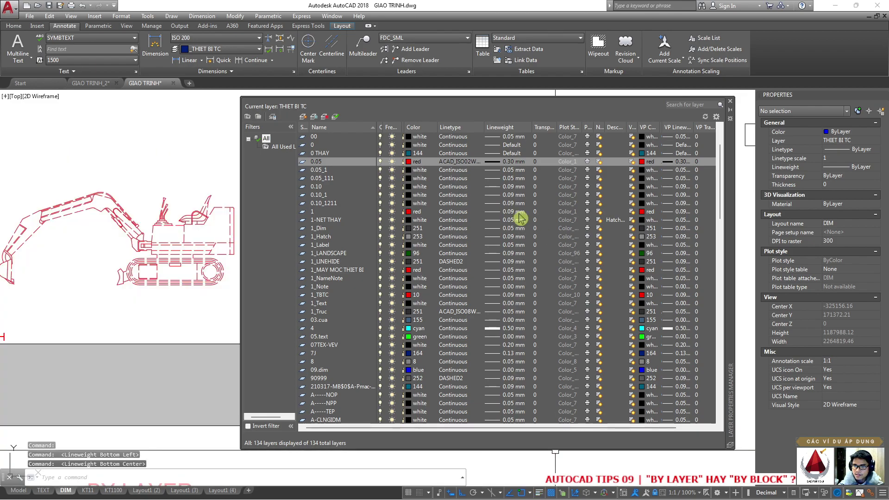
pyautogui.click(513, 164)
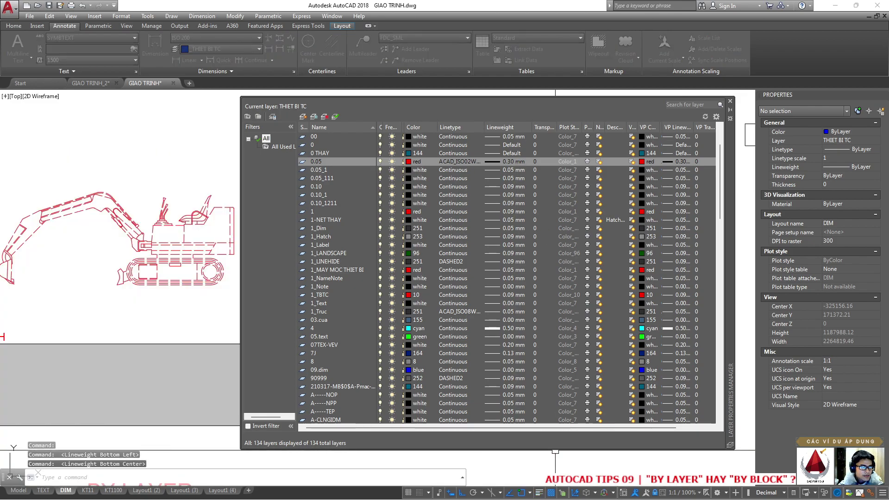
pyautogui.press('Return')
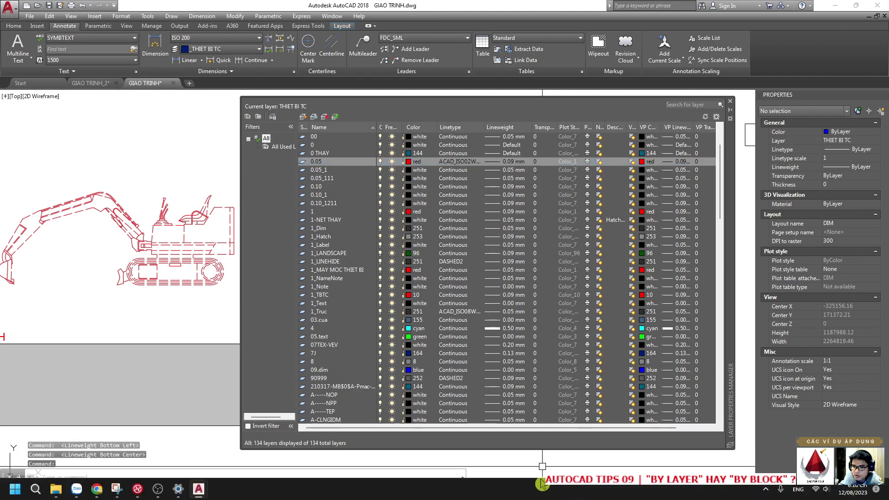
pyautogui.click(539, 493)
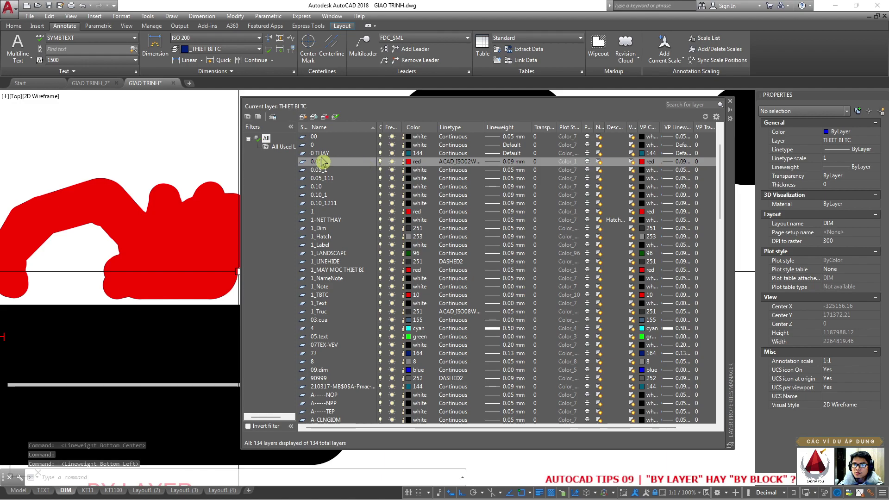
pyautogui.rightClick(134, 241)
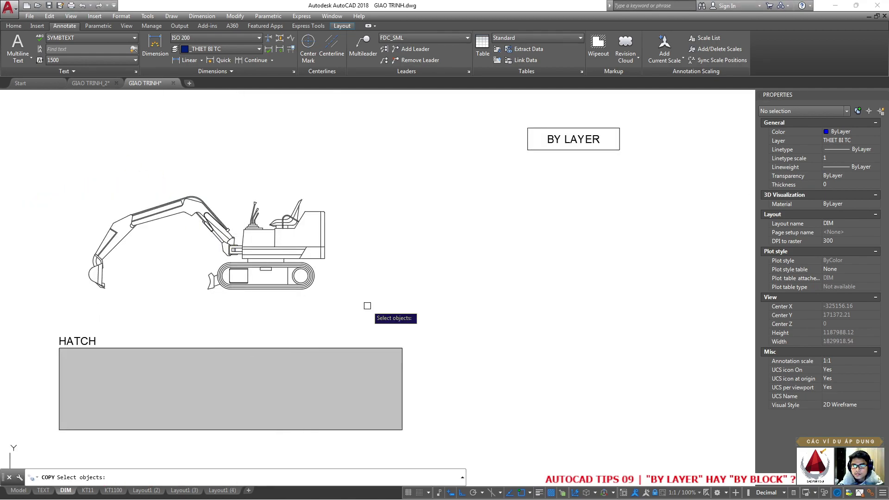
# Copy the excavator to beneath the BY LAYER label
pyautogui.click(367, 305)
pyautogui.click(113, 190)
pyautogui.press('Return')
pyautogui.click(183, 238)
pyautogui.moveTo(585, 238); pyautogui.dragTo(364, 236, button='middle')
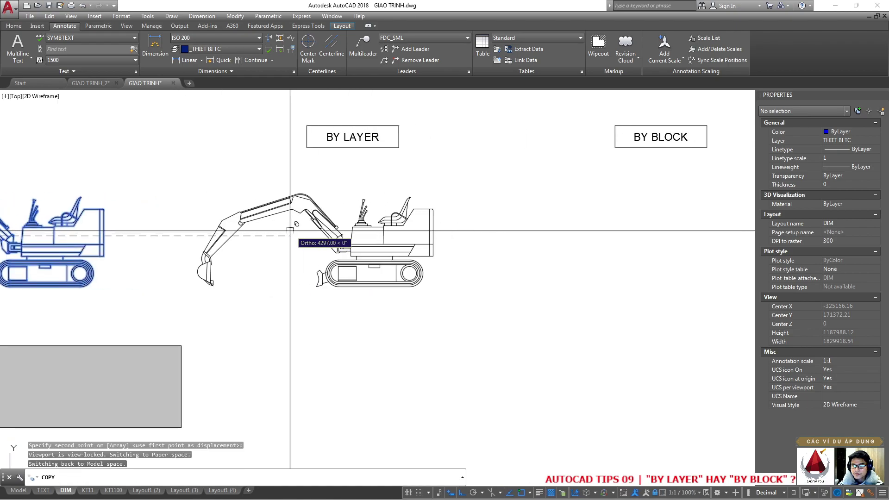
pyautogui.click(290, 231)
pyautogui.press('Escape')
# Inspect the BY LAYER label and both excavators, then start a new block with B
pyautogui.scroll(2, 302, 232)
pyautogui.click(354, 117)
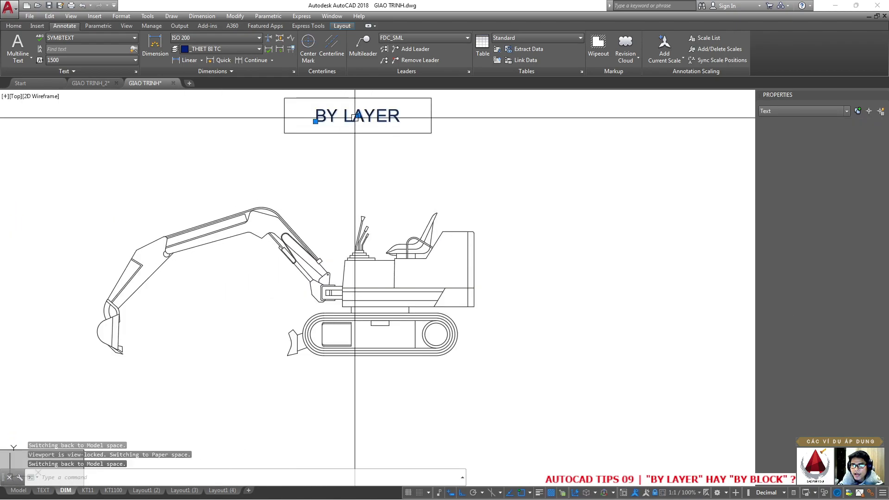
pyautogui.press('Escape')
pyautogui.scroll(-4, 328, 204)
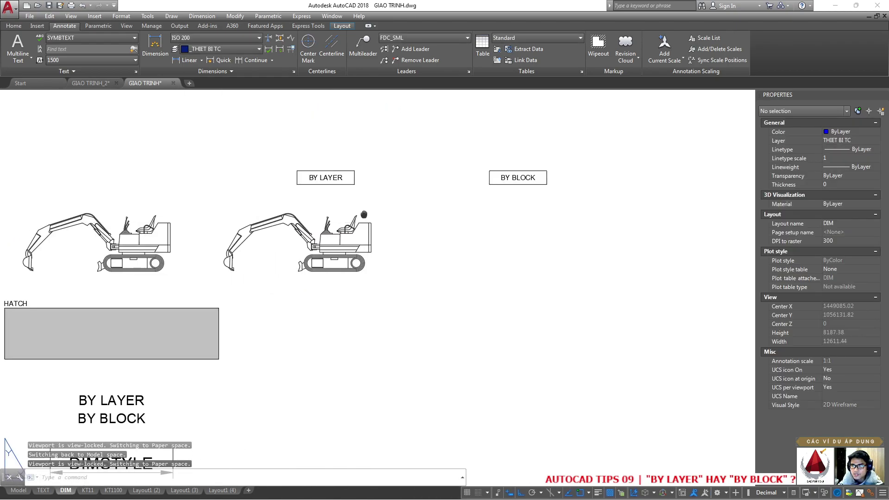
pyautogui.click(206, 139)
pyautogui.click(550, 307)
pyautogui.press('Escape')
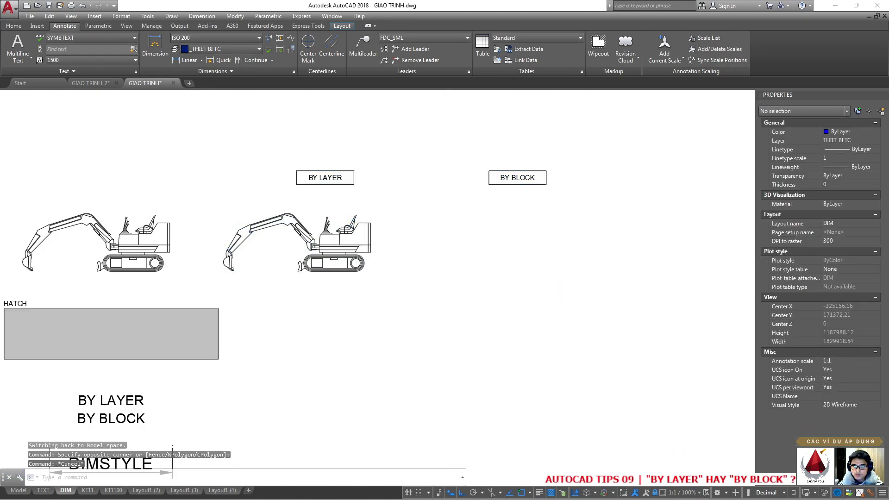
pyautogui.scroll(5, 116, 155)
pyautogui.write('B')
pyautogui.press('Return')
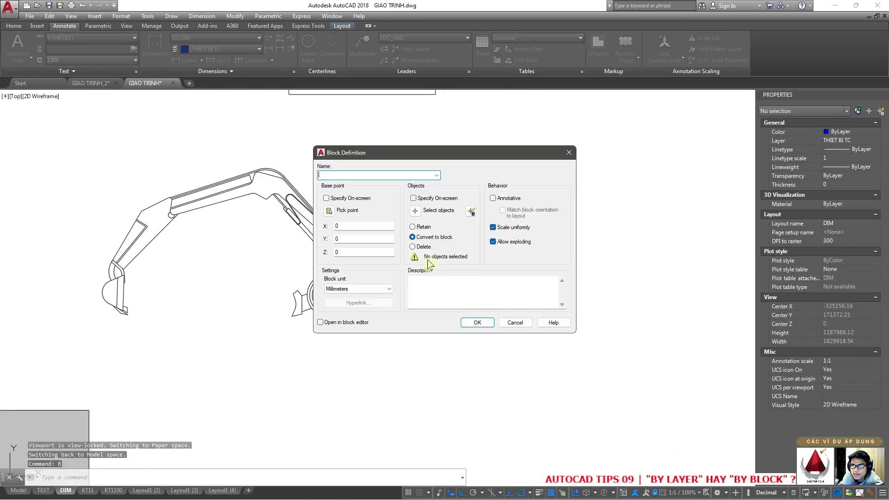
# Pick a base point on the BY LAYER excavator copy
pyautogui.click(329, 211)
pyautogui.click(393, 267)
pyautogui.click(404, 208)
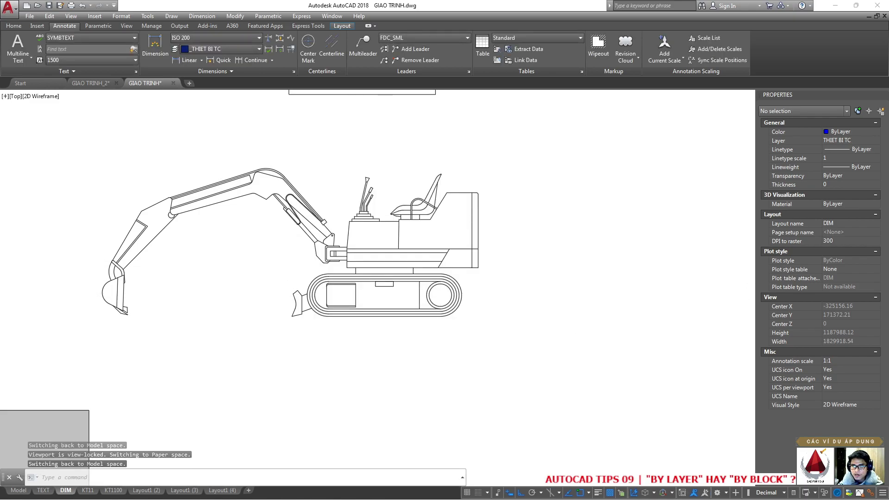
pyautogui.scroll(-3, 301, 245)
# Erase the BY LAYER excavator and paste it back as a block in the same spot
pyautogui.click(224, 207)
pyautogui.click(377, 284)
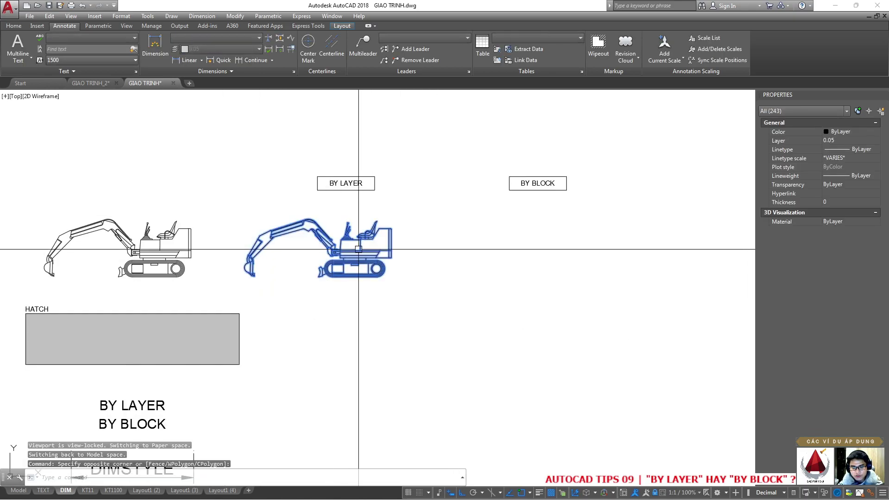
pyautogui.write('ecify base point:')
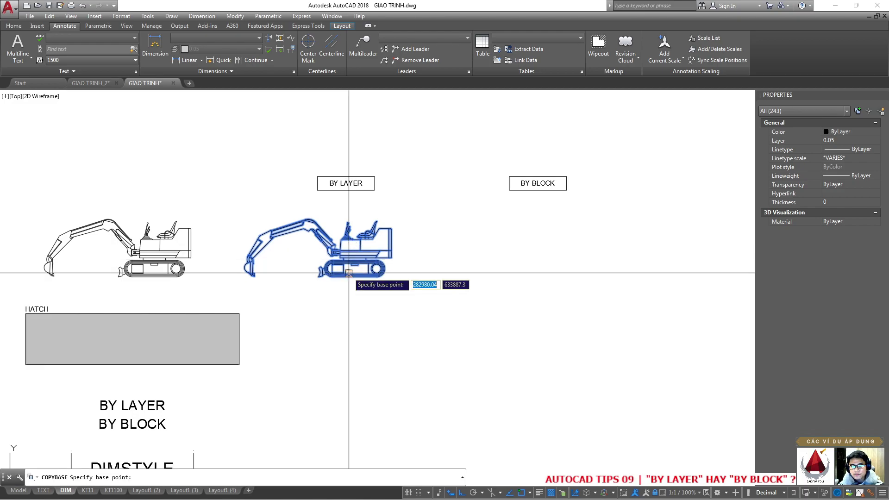
pyautogui.press('Return')
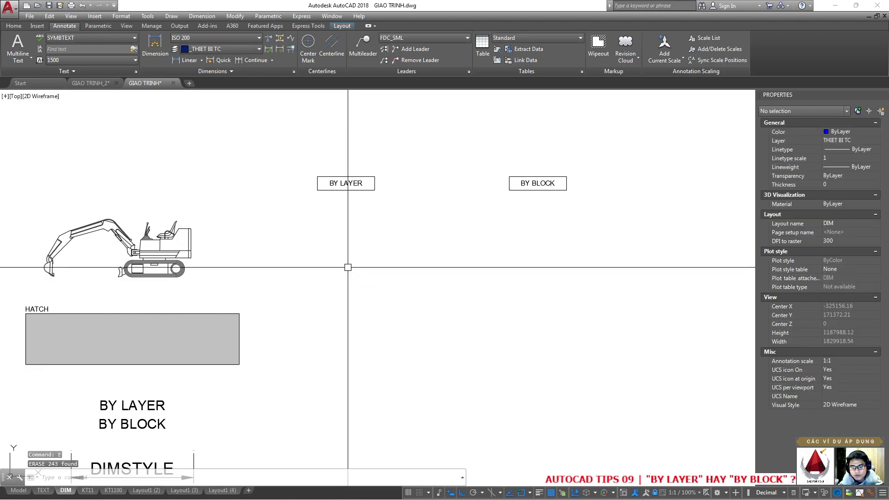
pyautogui.hotkey('ctrl', 'v')
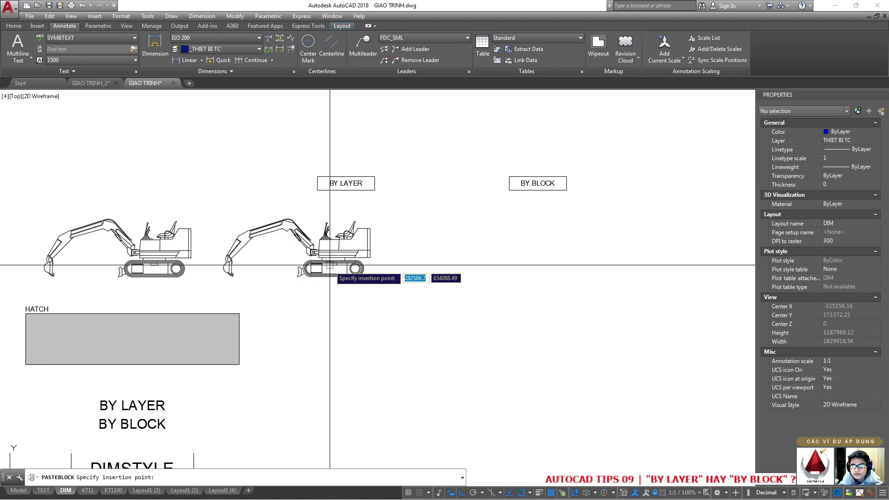
pyautogui.click(338, 270)
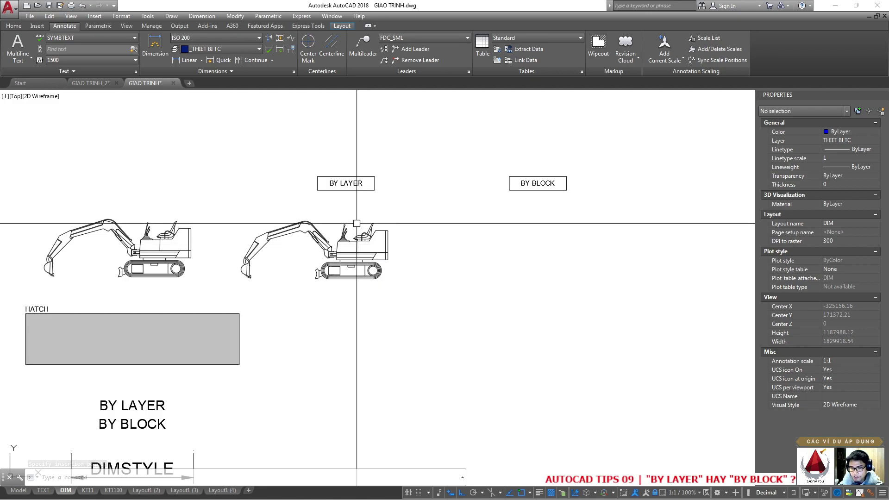
pyautogui.scroll(2, 353, 215)
pyautogui.scroll(2, 353, 215)
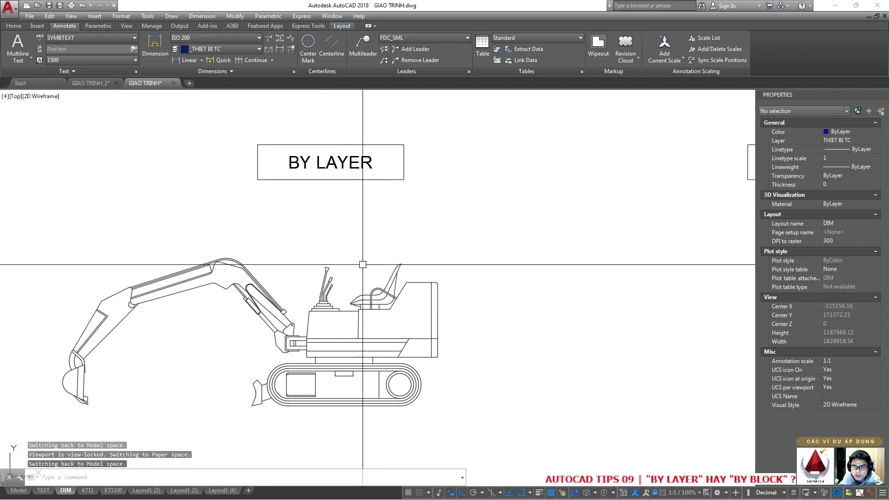
pyautogui.scroll(-2, 423, 249)
# Open the excavator block in the Block Editor and window-select all its parts
pyautogui.doubleClick(363, 294)
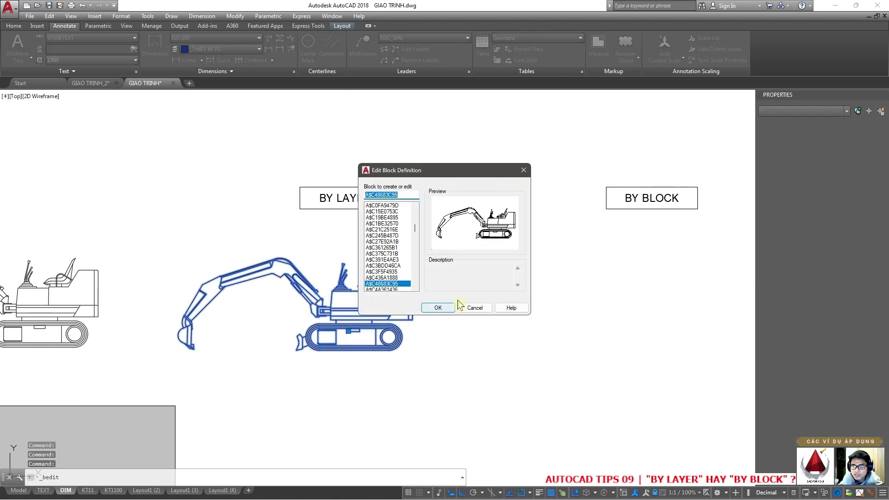
pyautogui.click(427, 296)
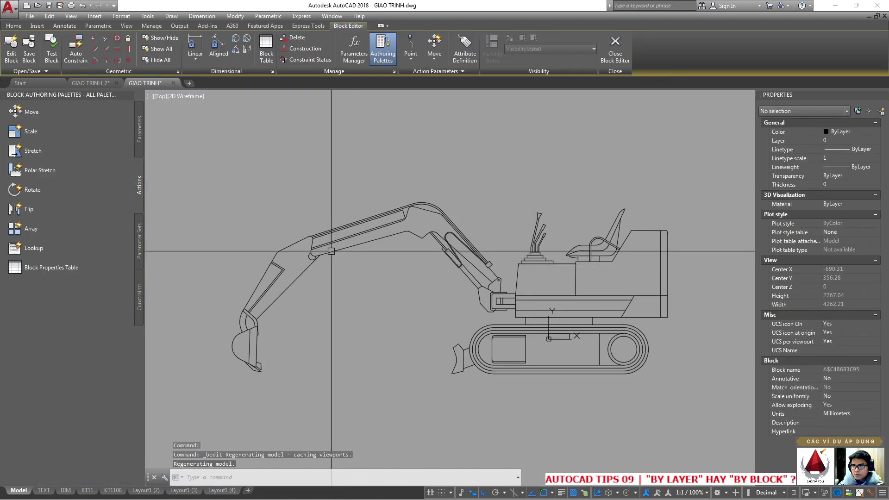
pyautogui.scroll(-1, 490, 178)
pyautogui.scroll(-1, 259, 155)
pyautogui.click(155, 94)
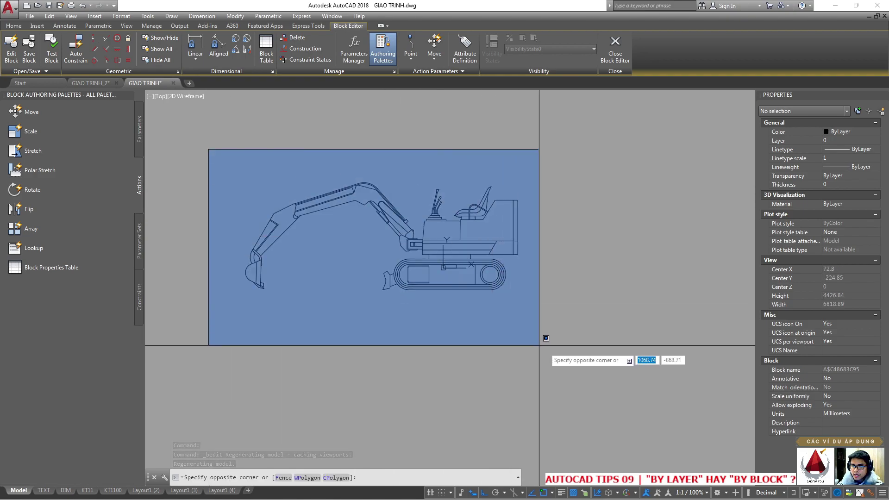
pyautogui.click(591, 357)
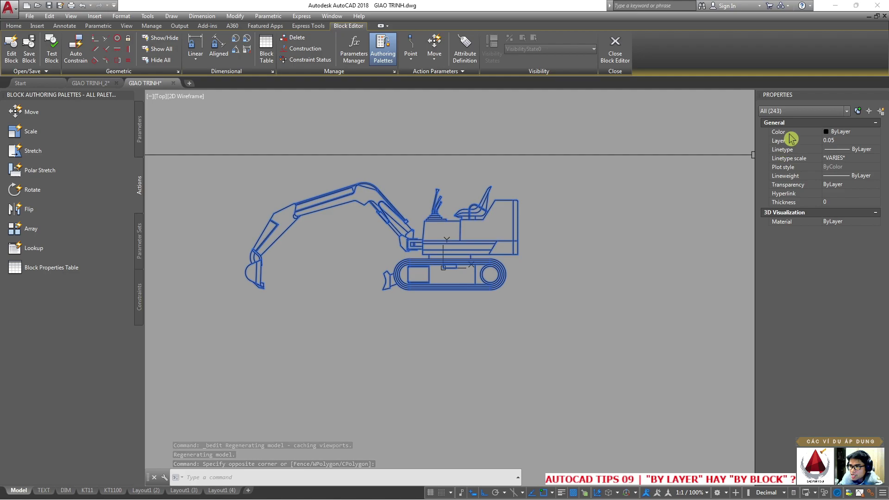
# Keep the parts' colour as ByLayer, then close the Block Editor saving changes
pyautogui.click(864, 133)
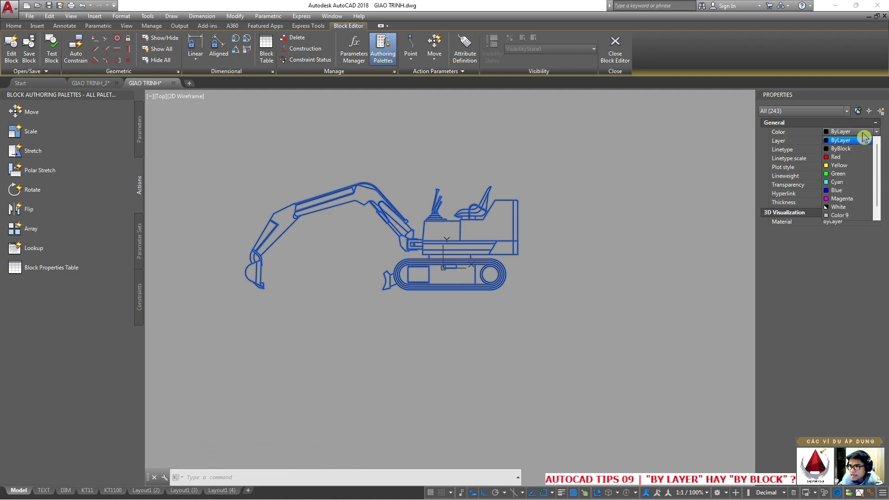
pyautogui.click(839, 140)
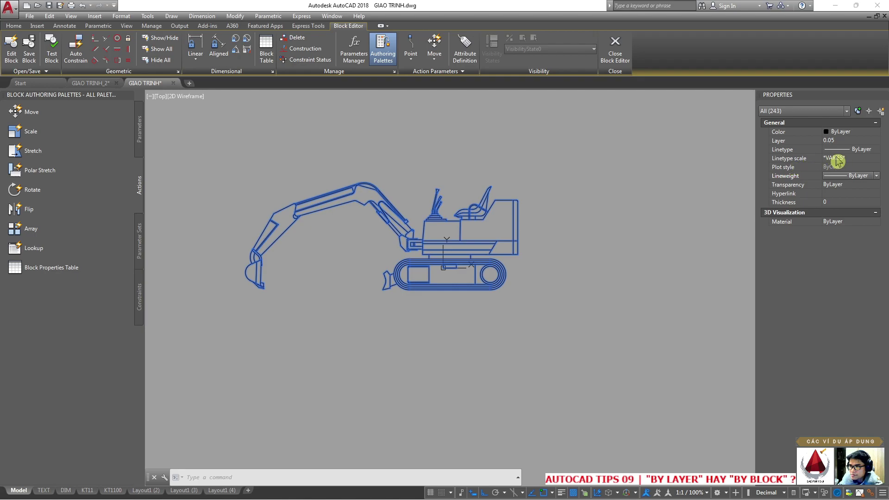
pyautogui.press('Escape')
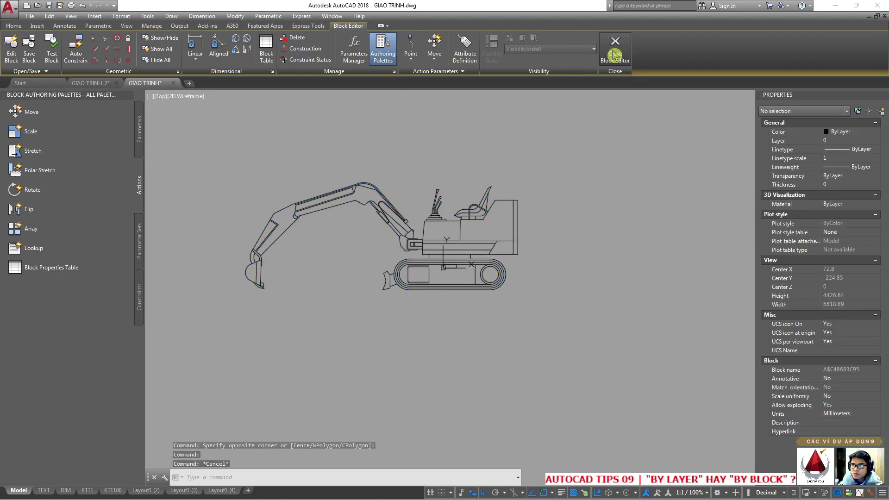
pyautogui.click(615, 49)
pyautogui.click(438, 238)
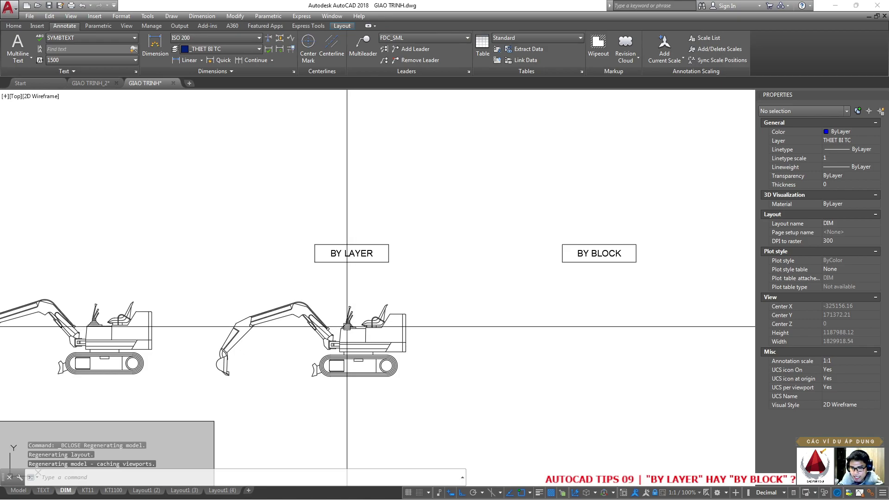
# Inspect the BY LAYER excavator block's properties, then review layer THIET BI TC in the layer manager
pyautogui.click(353, 325)
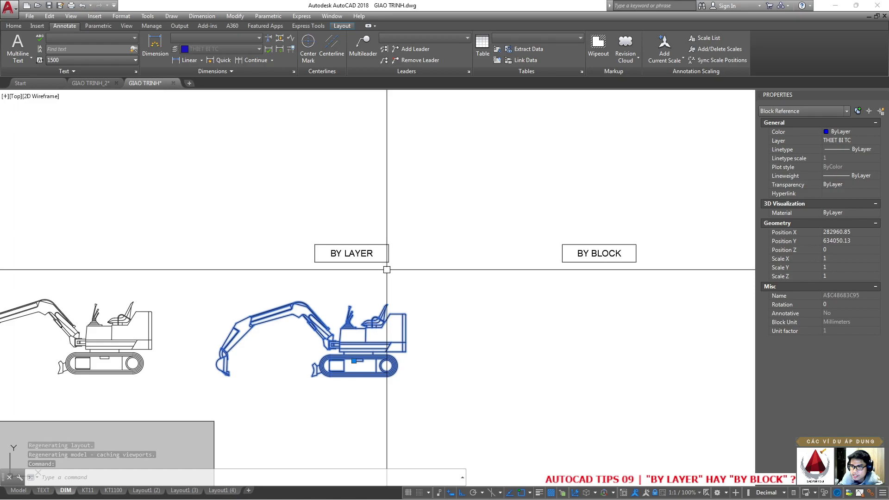
pyautogui.press('Escape')
pyautogui.click(360, 328)
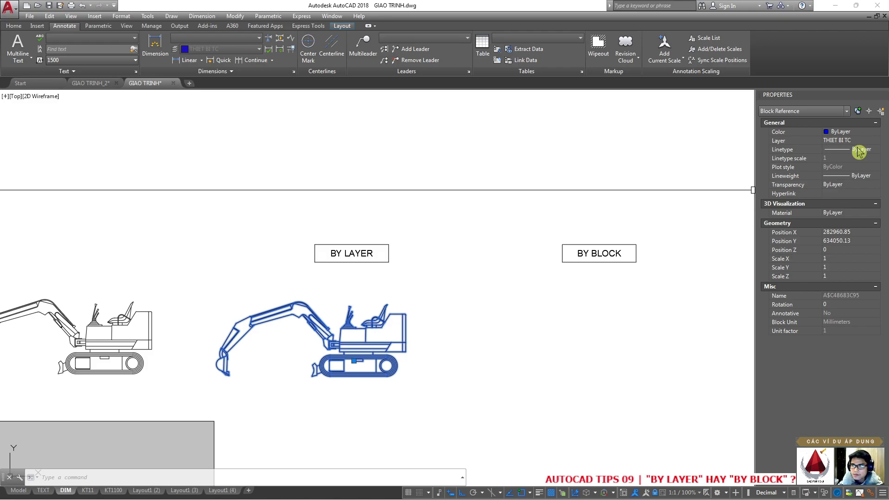
pyautogui.press('Escape')
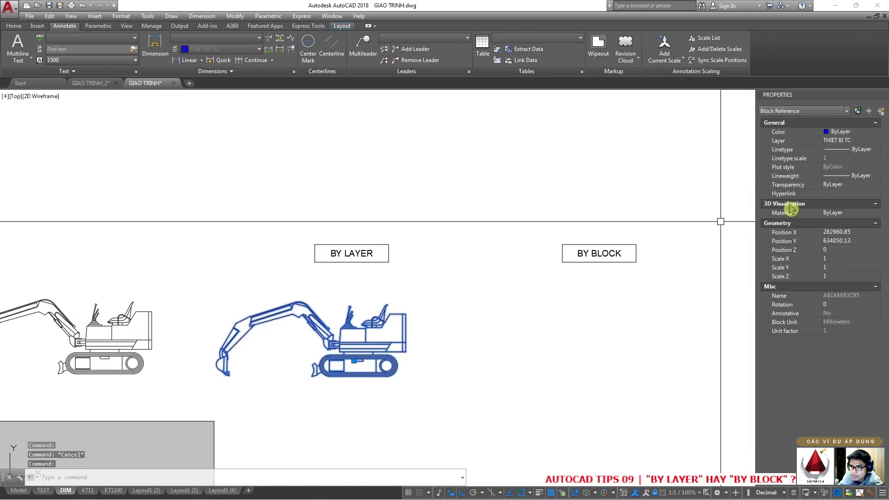
pyautogui.write('ll')
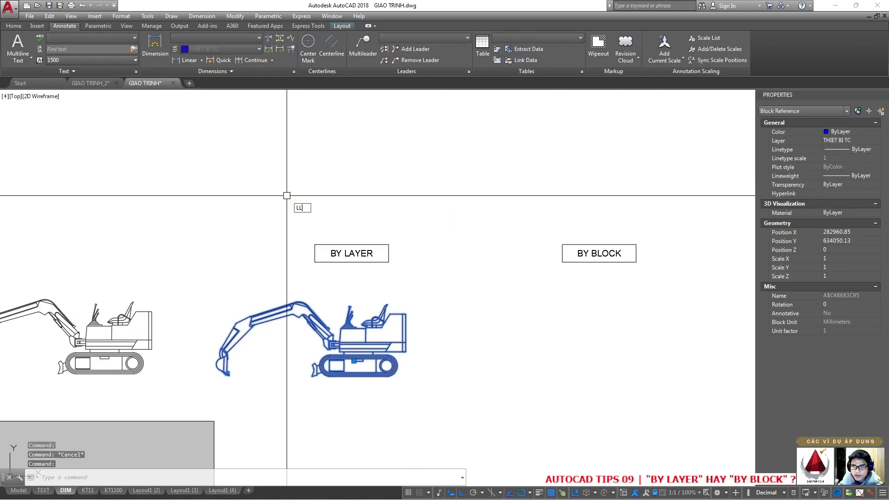
pyautogui.press('Return')
pyautogui.scroll(-2, 437, 238)
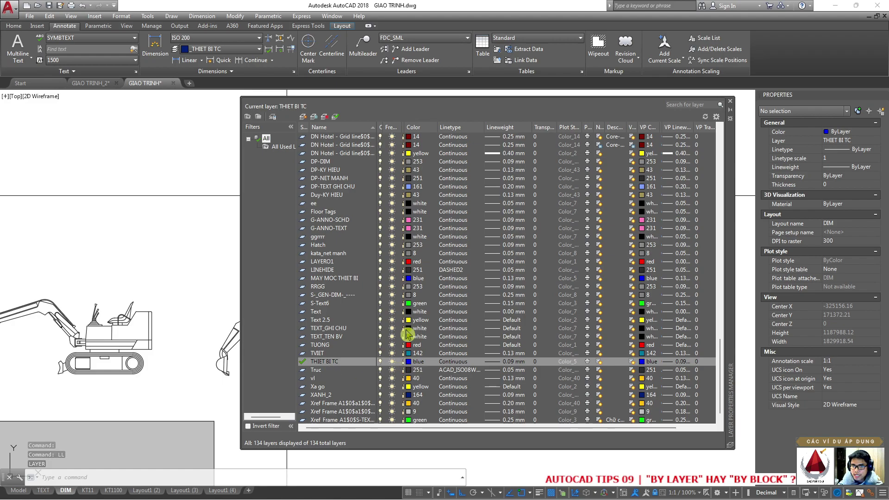
pyautogui.click(730, 101)
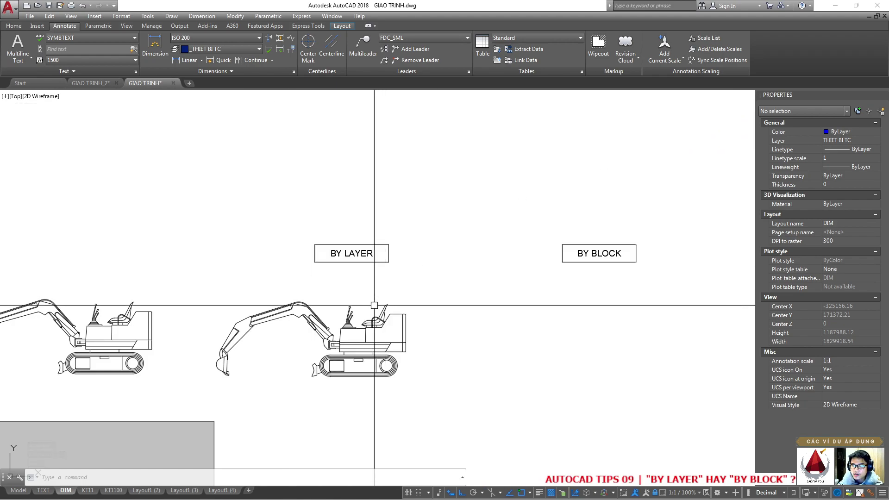
pyautogui.doubleClick(352, 350)
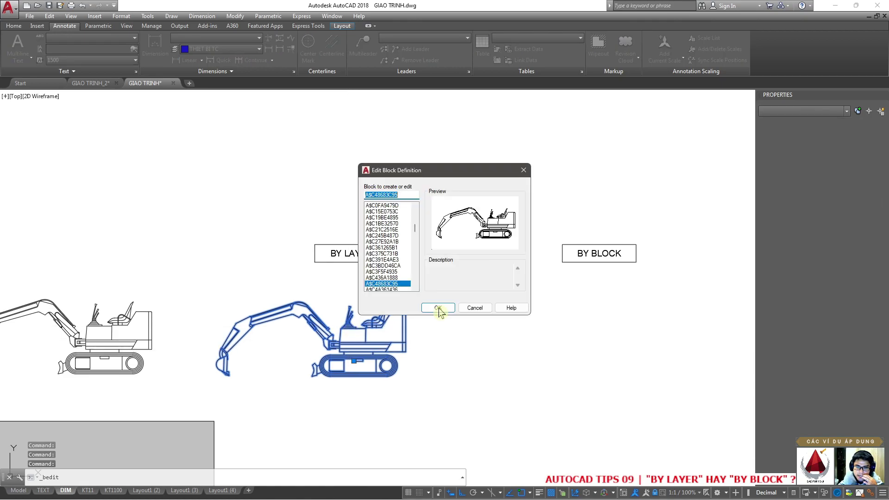
pyautogui.click(447, 308)
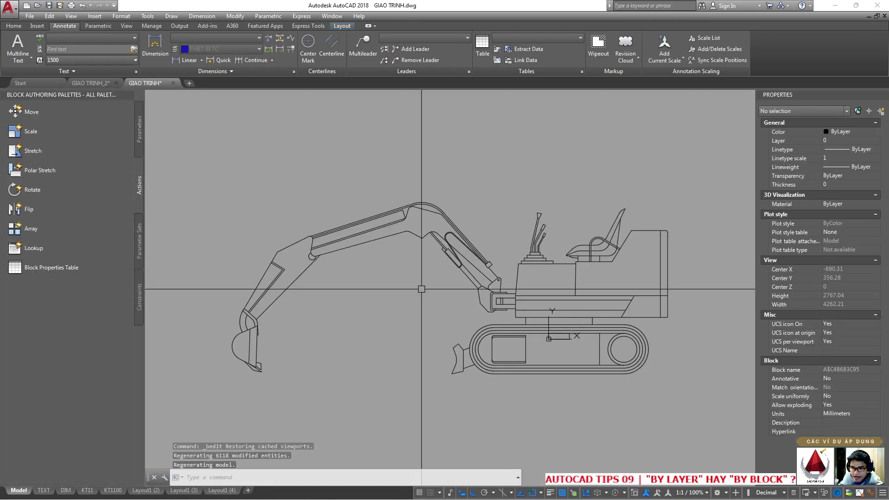
pyautogui.moveTo(512, 203); pyautogui.dragTo(639, 299)
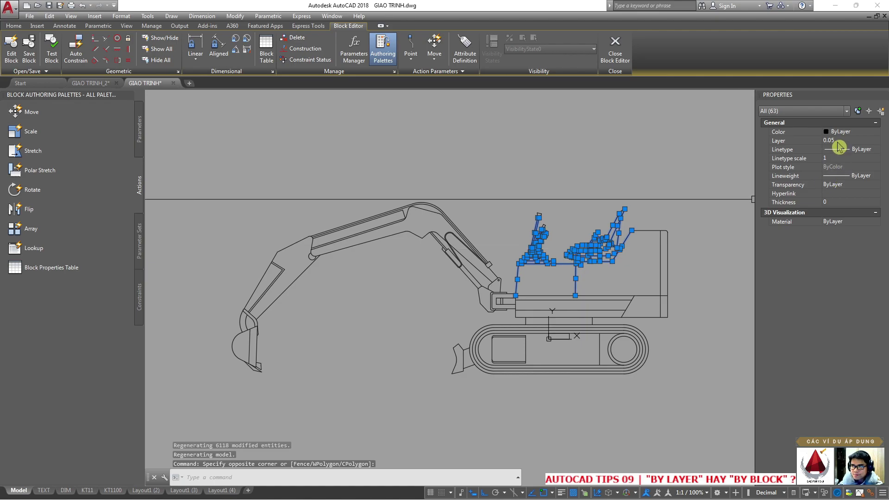
pyautogui.hotkey('ctrl', 'z')
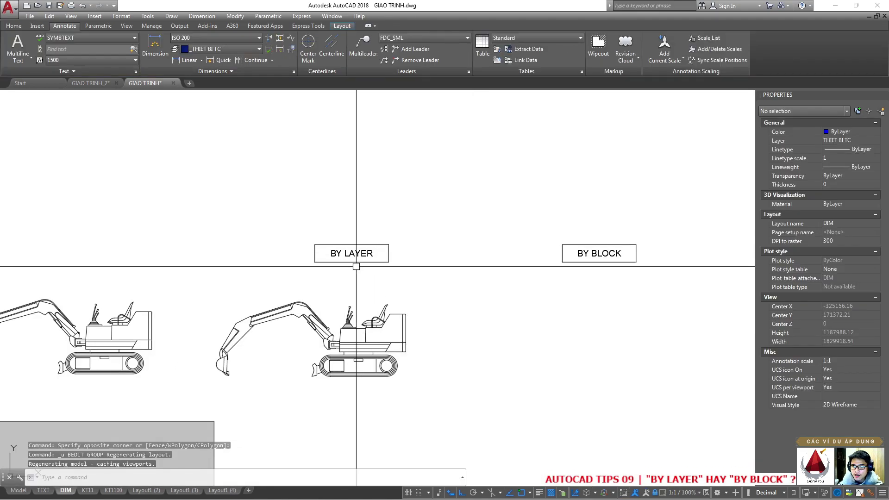
# Copy the BY LAYER excavator to a spot above the BY LAYER label
pyautogui.write('co')
pyautogui.press('Return')
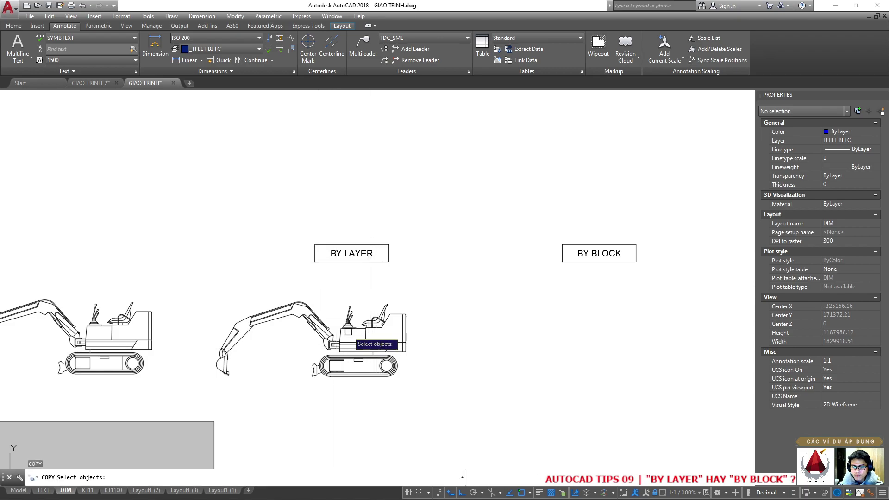
pyautogui.click(350, 337)
pyautogui.press('Return')
pyautogui.click(342, 365)
pyautogui.click(341, 168)
pyautogui.press('Return')
pyautogui.press('Return')
pyautogui.moveTo(342, 167)
pyautogui.mouseDown(button='middle')
pyautogui.moveTo(291, 270)
pyautogui.moveTo(323, 238)
pyautogui.mouseUp(button='middle')
pyautogui.press('Escape')
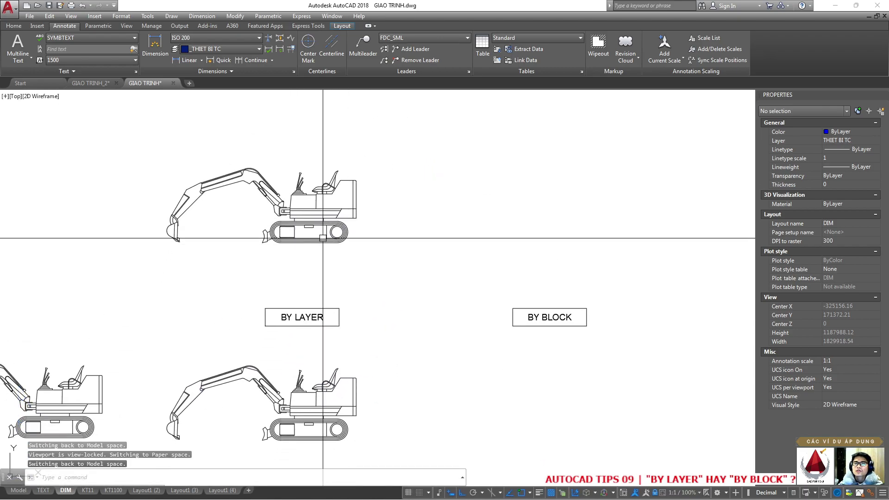
# Explode the upper excavator copy with X and window-select its lines
pyautogui.click(155, 144)
pyautogui.click(177, 171)
pyautogui.click(123, 146)
pyautogui.click(388, 254)
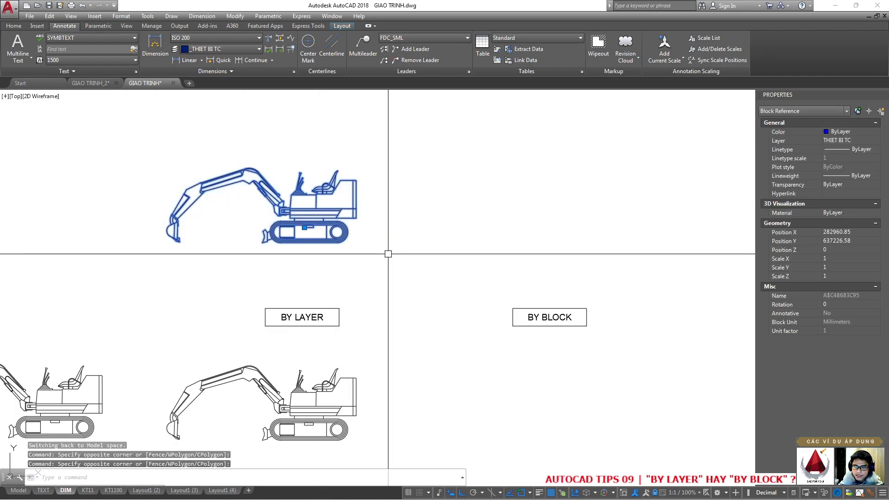
pyautogui.press('Escape')
pyautogui.click(321, 247)
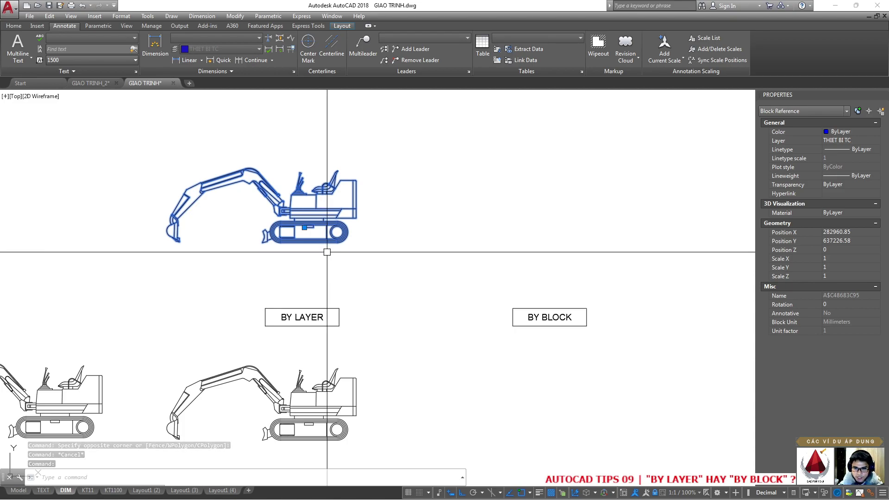
pyautogui.write('x')
pyautogui.press('Return')
pyautogui.click(377, 264)
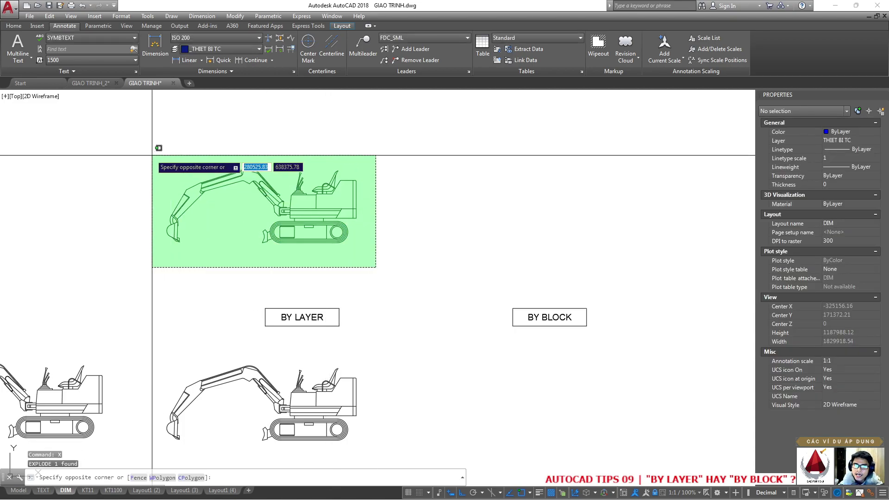
pyautogui.click(154, 149)
pyautogui.press('Escape')
pyautogui.click(403, 272)
pyautogui.click(123, 153)
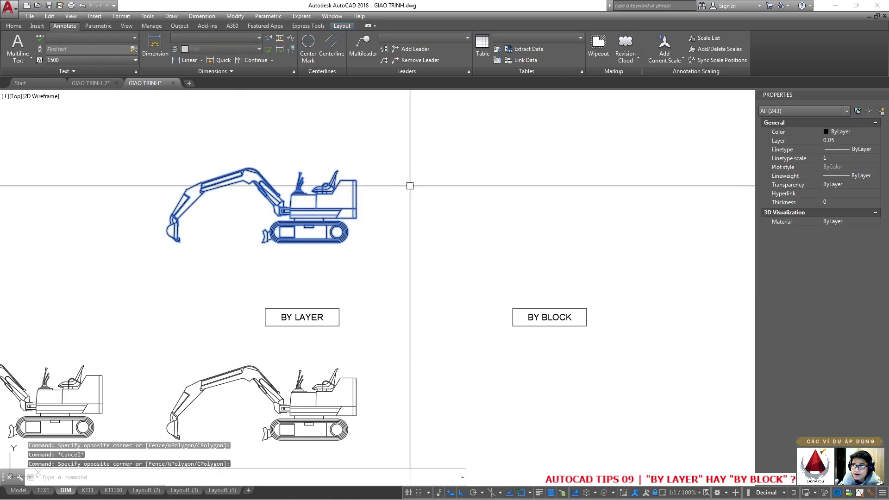
pyautogui.write('ll')
pyautogui.press('Return')
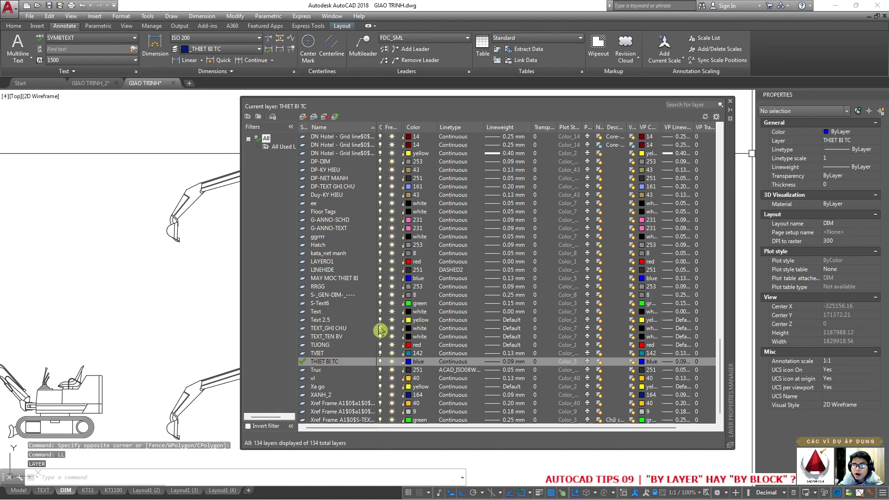
pyautogui.scroll(8, 366, 264)
pyautogui.scroll(8, 365, 260)
pyautogui.scroll(8, 365, 261)
pyautogui.scroll(8, 373, 265)
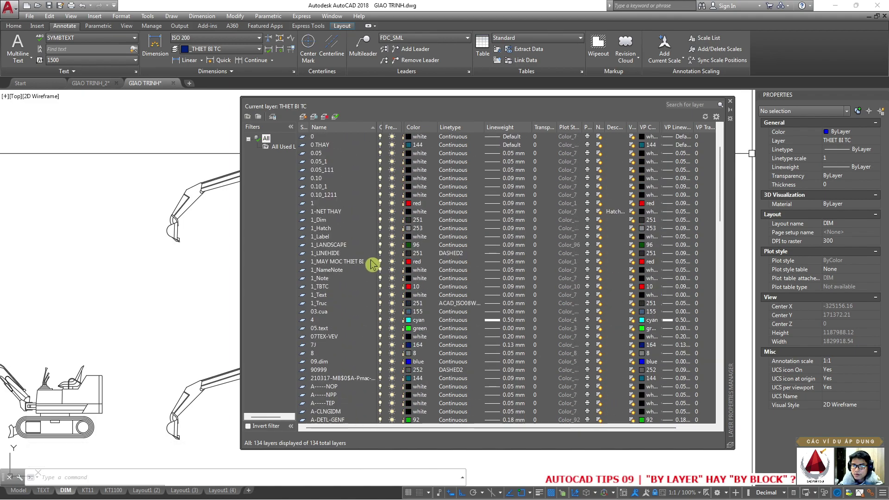
pyautogui.scroll(-8, 371, 257)
pyautogui.scroll(-8, 376, 260)
pyautogui.scroll(-4, 381, 273)
pyautogui.scroll(-3, 382, 273)
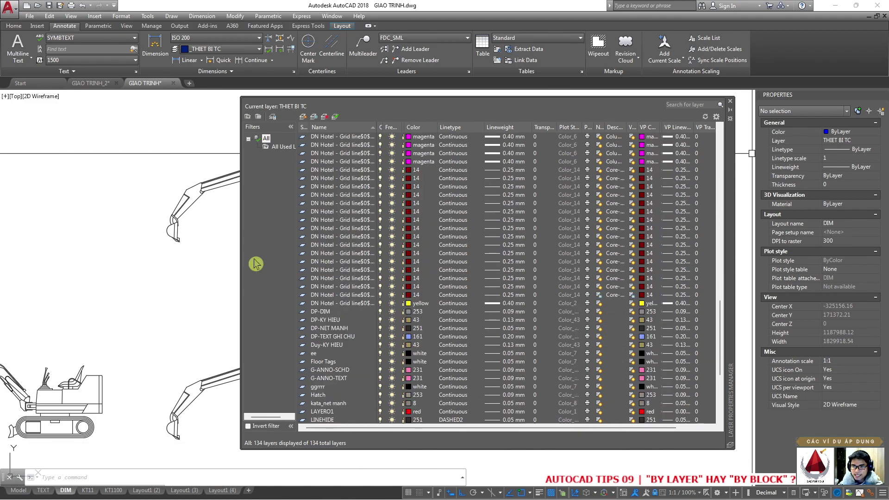
pyautogui.scroll(10, 366, 277)
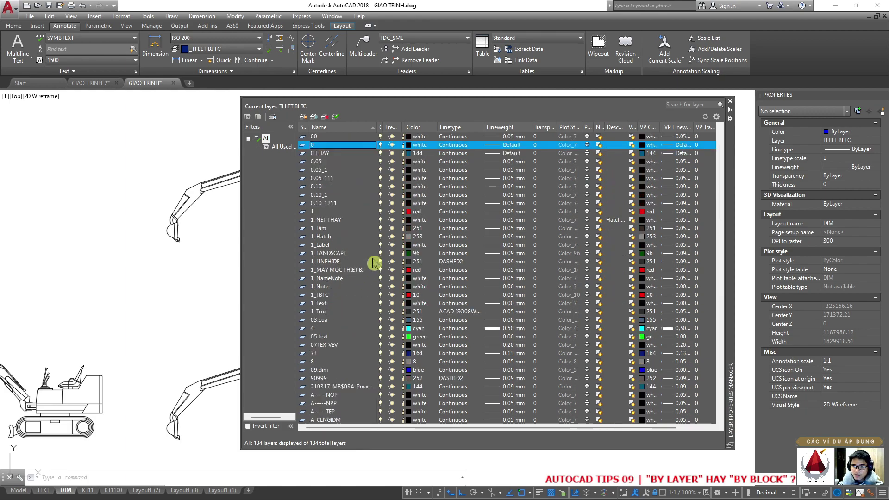
pyautogui.click(416, 163)
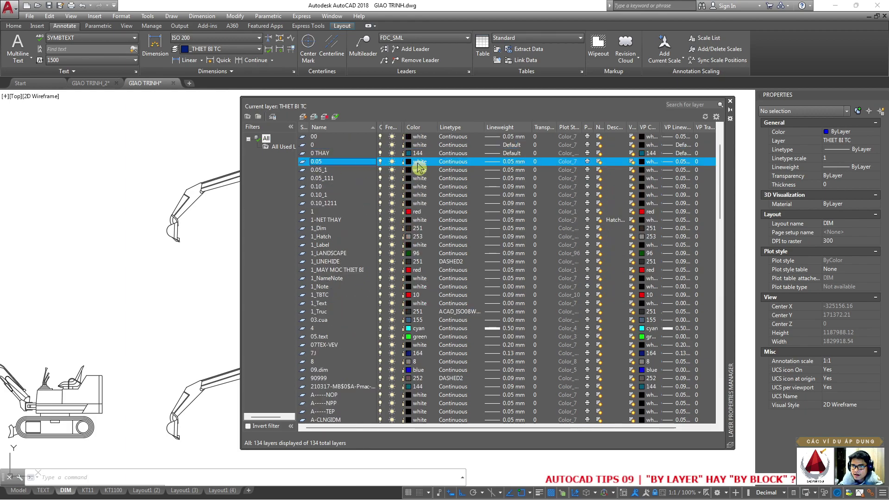
pyautogui.click(143, 216)
pyautogui.press('Escape')
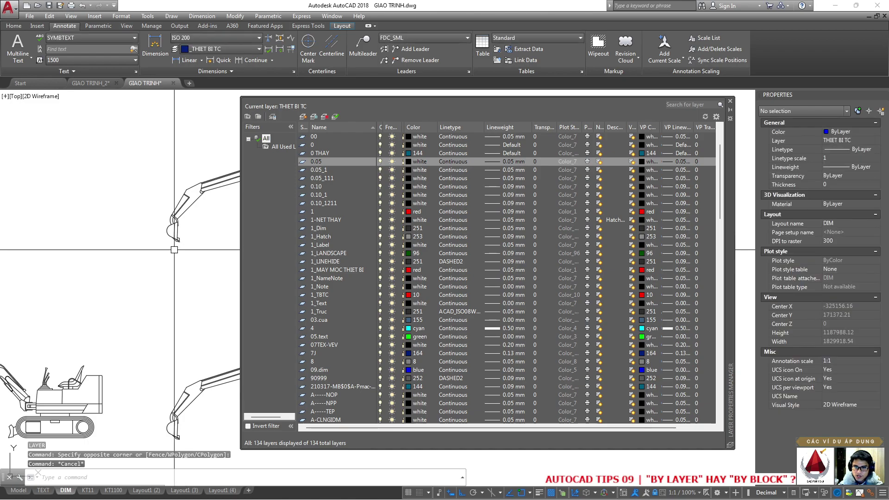
pyautogui.click(730, 101)
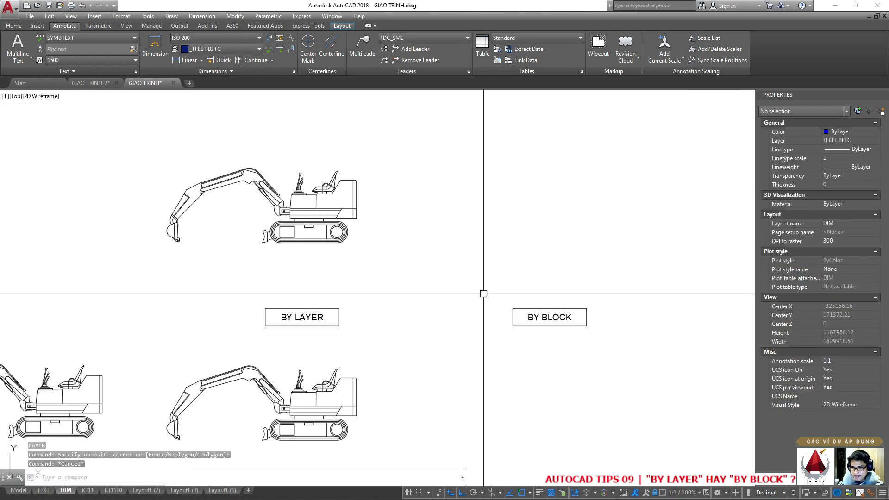
# Copy the lower BY LAYER excavator to a spot under the BY BLOCK label
pyautogui.moveTo(467, 274); pyautogui.dragTo(404, 227, button='middle')
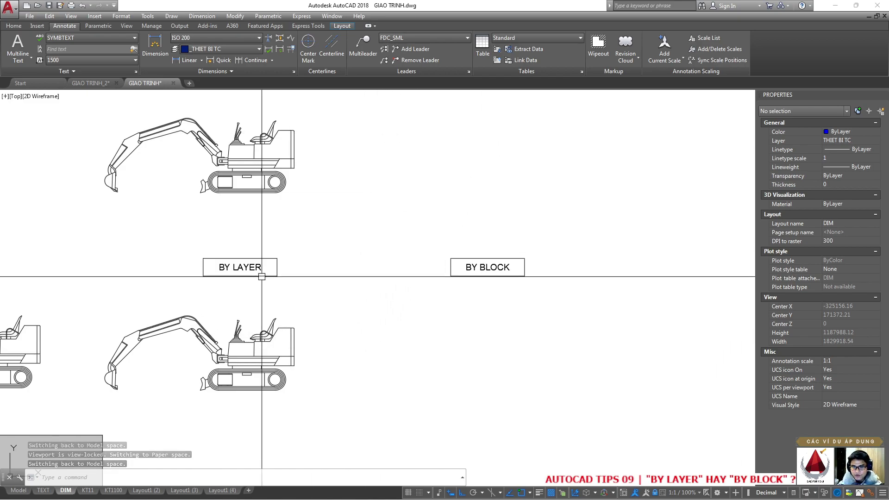
pyautogui.click(226, 349)
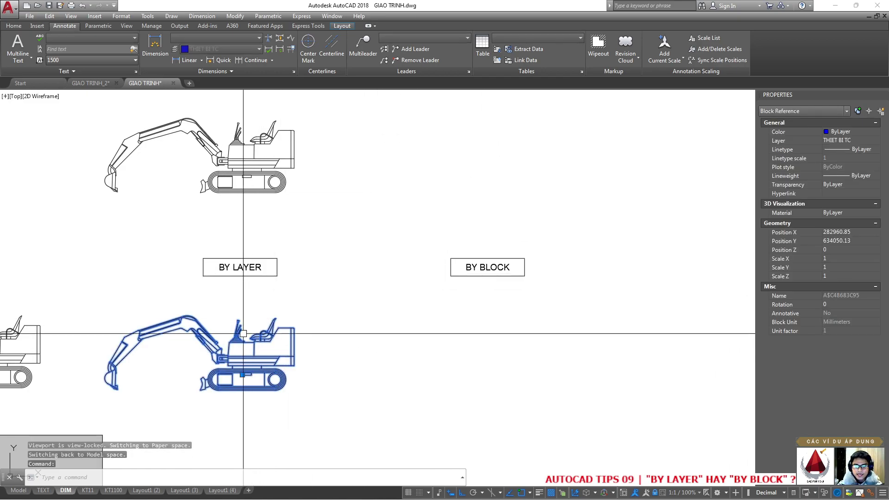
pyautogui.write('co')
pyautogui.press('Return')
pyautogui.click(221, 330)
pyautogui.moveTo(456, 322); pyautogui.dragTo(393, 287, button='middle')
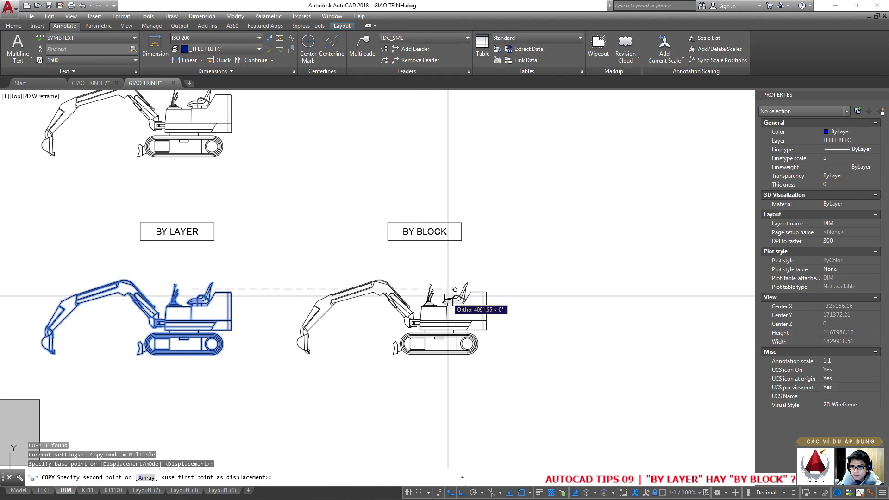
pyautogui.click(415, 301)
pyautogui.press('Escape')
# Explode the copy, copy its lines to the clipboard with a base point, then delete them
pyautogui.click(397, 312)
pyautogui.write('x')
pyautogui.press('Return')
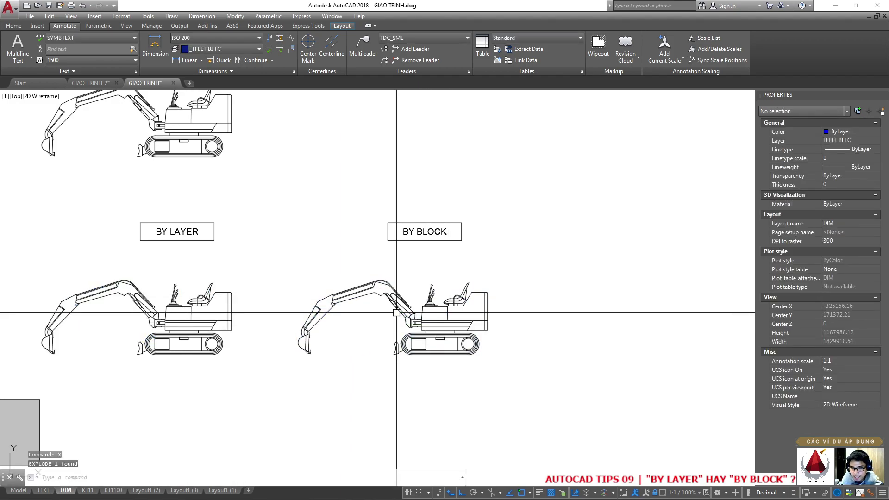
pyautogui.click(266, 254)
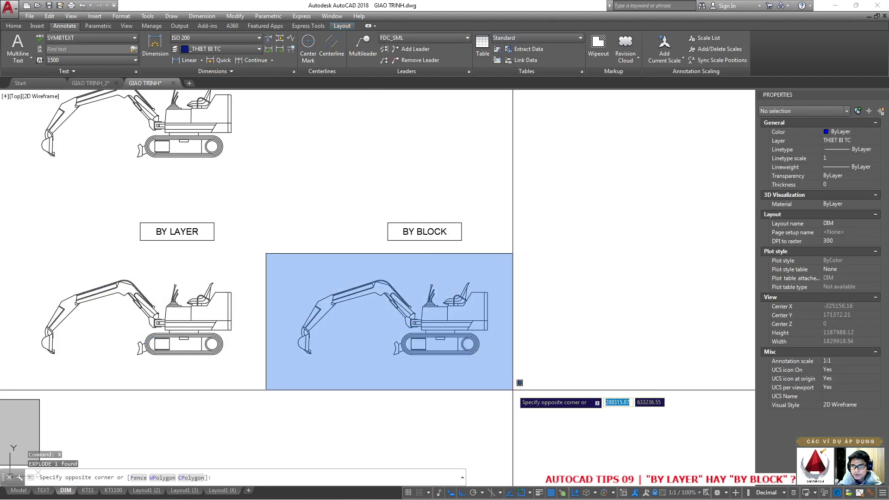
pyautogui.click(520, 383)
pyautogui.hotkey('ctrl', 'shift', 'c')
pyautogui.click(431, 322)
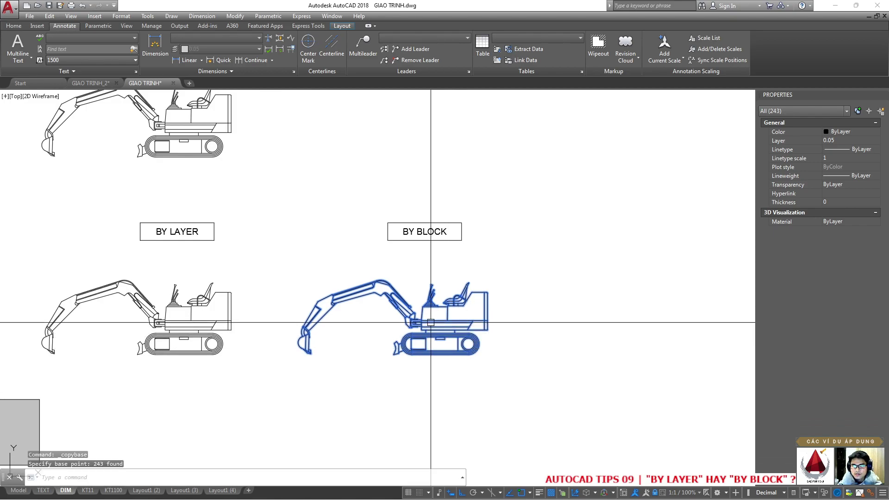
pyautogui.press('Delete')
# Draw a horizontal construction line along the BY LAYER excavator's tracks
pyautogui.write('xl')
pyautogui.press('Return')
pyautogui.click(195, 354)
pyautogui.click(319, 372)
pyautogui.press('Escape')
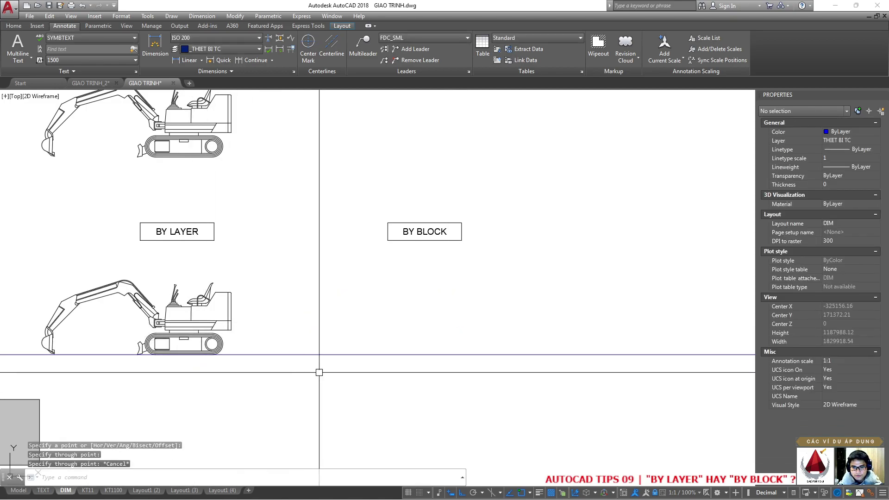
# Paste the lines back as a new block, move it onto the guide line, and delete the guide
pyautogui.hotkey('ctrl', 'v')
pyautogui.click(434, 329)
pyautogui.press('Escape')
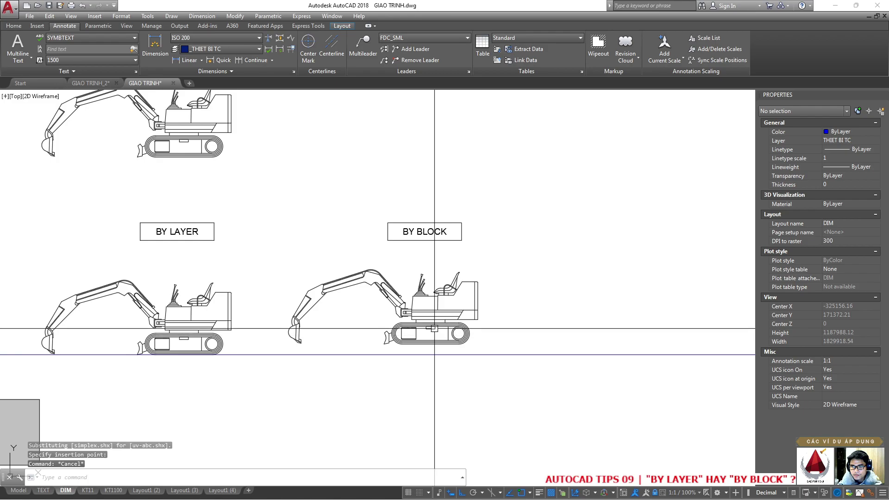
pyautogui.write('m')
pyautogui.press('Return')
pyautogui.press('Return')
pyautogui.click(426, 341)
pyautogui.click(475, 351)
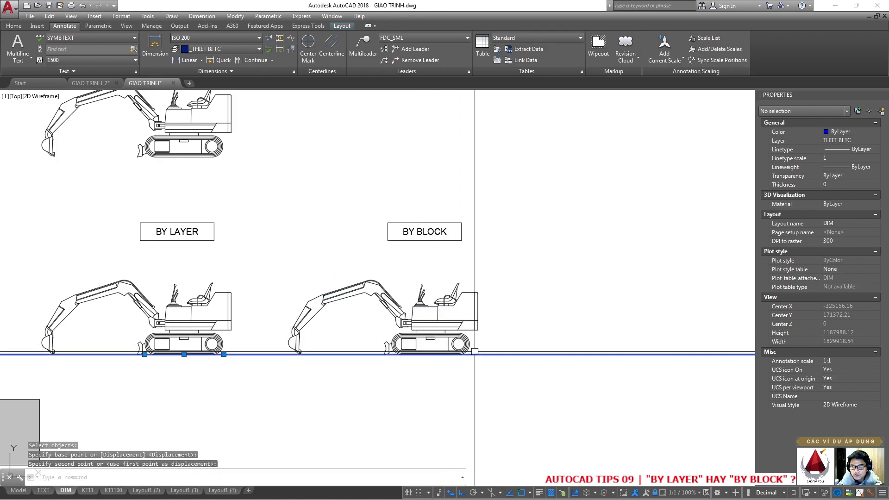
pyautogui.press('Delete')
pyautogui.doubleClick(431, 296)
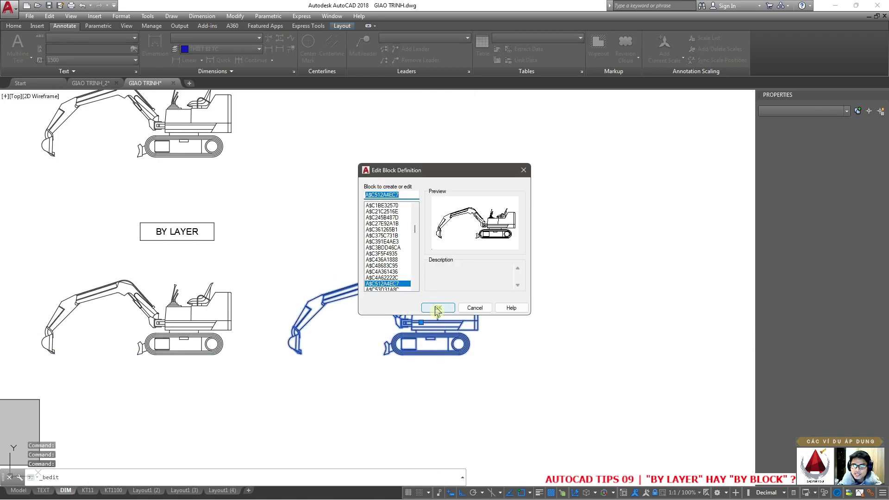
# In the Block Editor, set all excavator objects' colour, linetype and lineweight to ByBlock
pyautogui.click(437, 308)
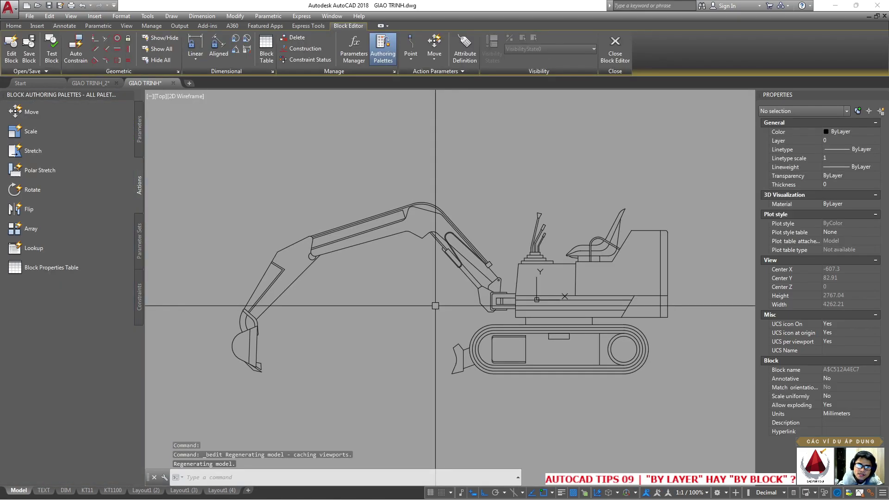
pyautogui.press('Escape')
pyautogui.scroll(-2, 374, 194)
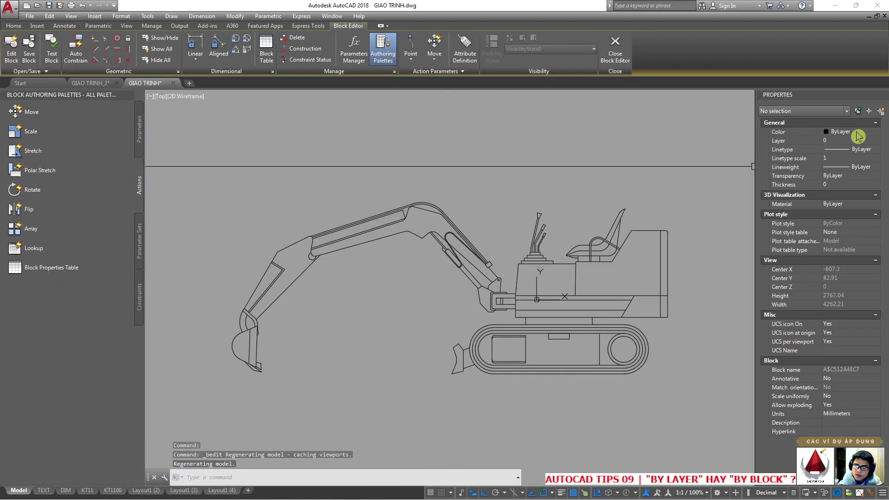
pyautogui.click(250, 163)
pyautogui.click(620, 345)
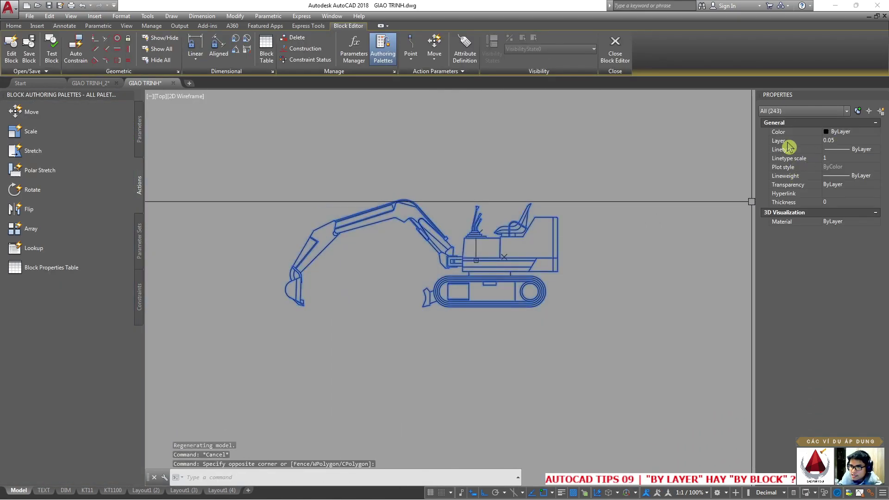
pyautogui.click(855, 133)
pyautogui.click(850, 148)
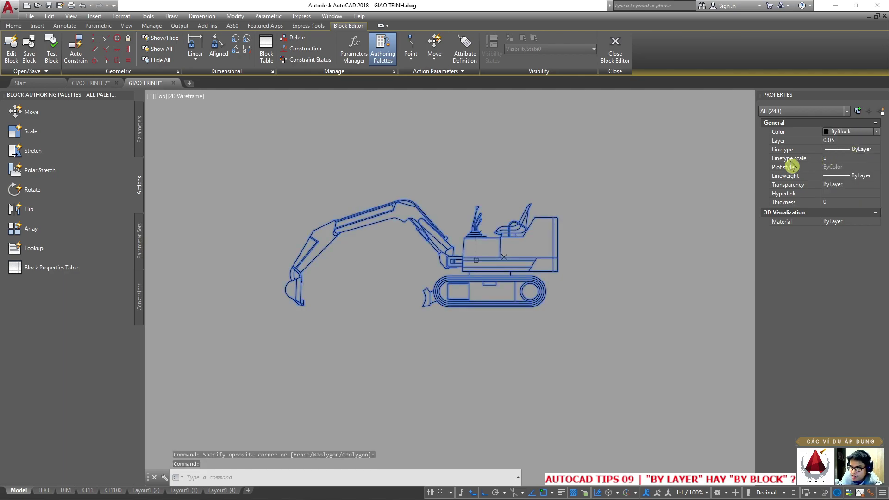
pyautogui.click(847, 166)
pyautogui.click(852, 175)
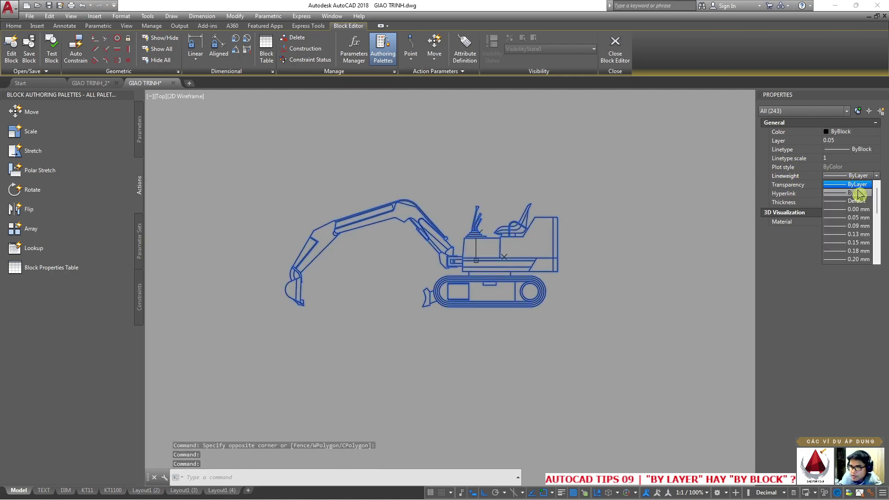
pyautogui.click(856, 193)
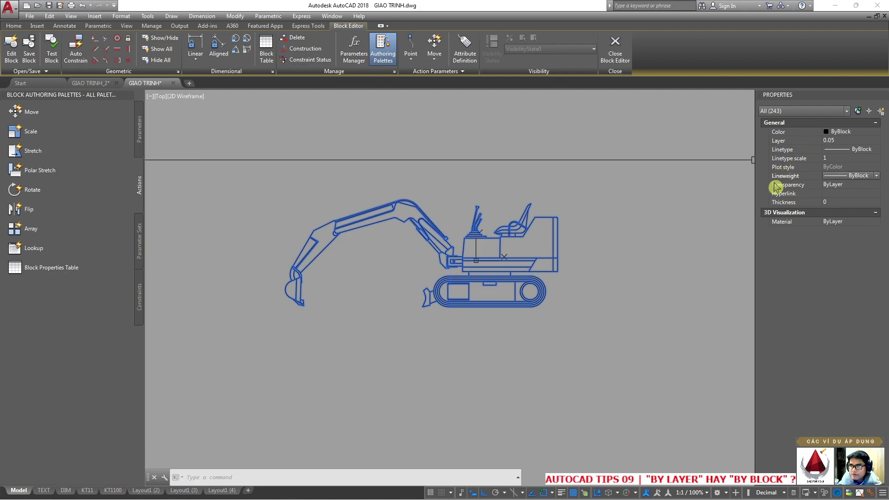
# Reselect the excavator objects, then close the Block Editor saving the changes
pyautogui.press('Escape')
pyautogui.click(303, 181)
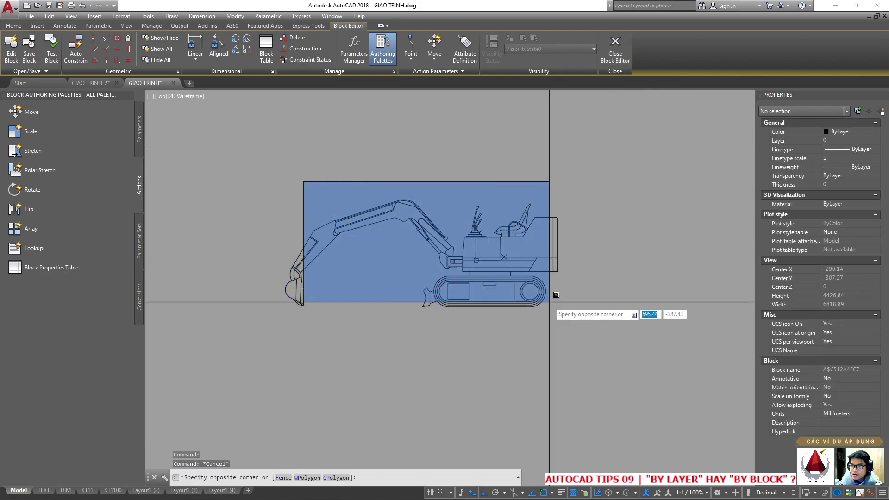
pyautogui.click(549, 302)
pyautogui.click(582, 317)
pyautogui.click(254, 238)
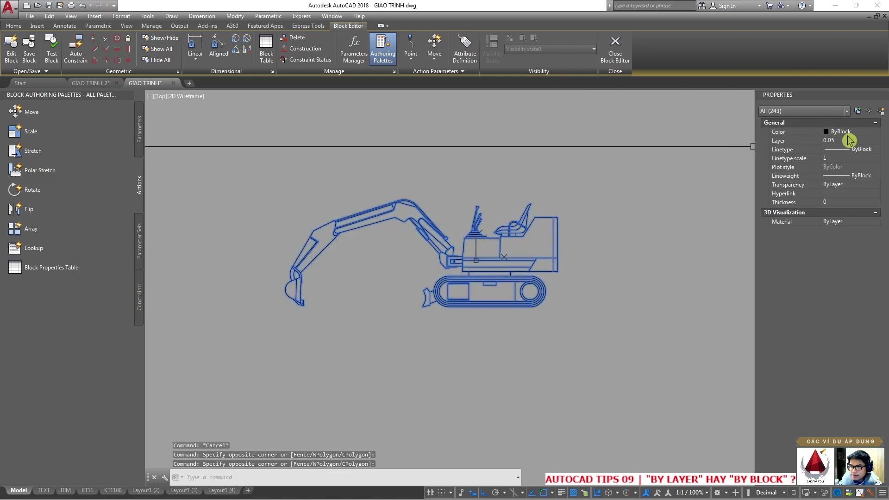
pyautogui.click(615, 51)
pyautogui.click(419, 234)
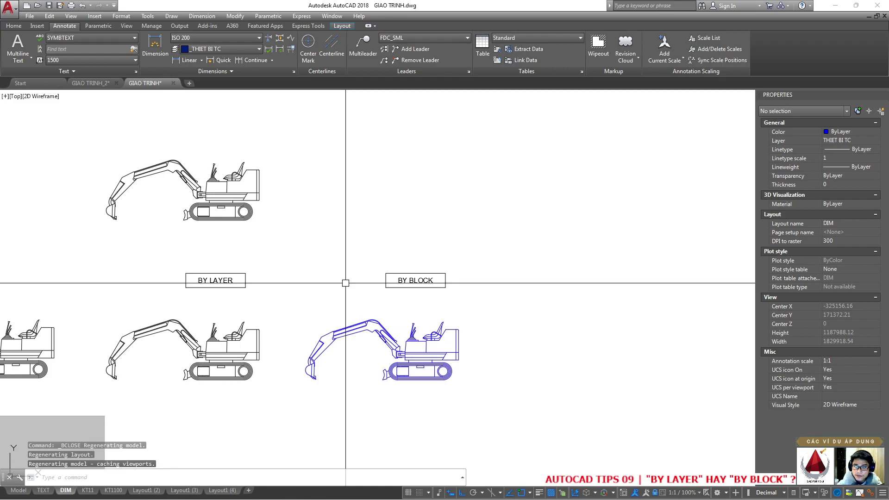
# Select the blue BY BLOCK excavator block to show its ByLayer colour in Properties
pyautogui.click(365, 299)
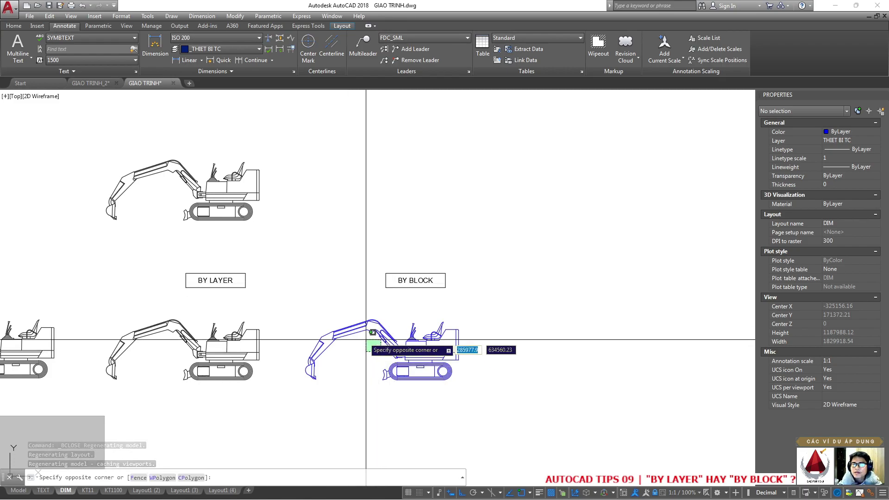
pyautogui.click(357, 326)
pyautogui.press('Escape')
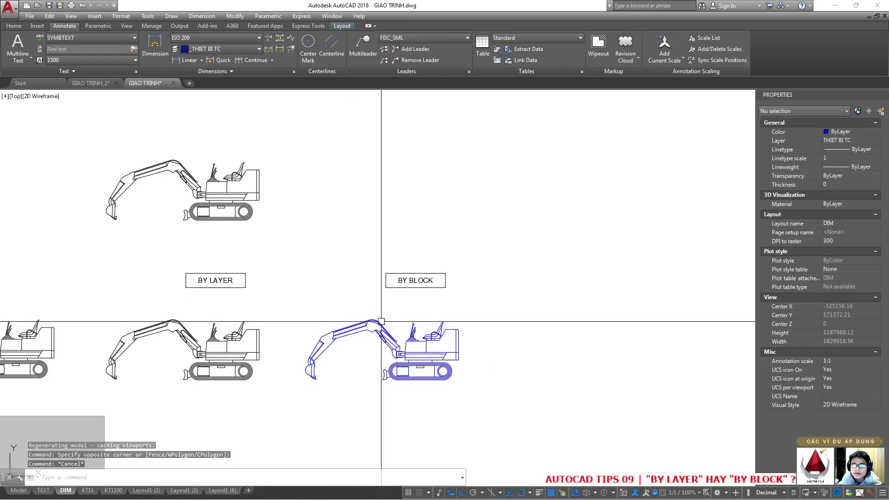
pyautogui.click(428, 330)
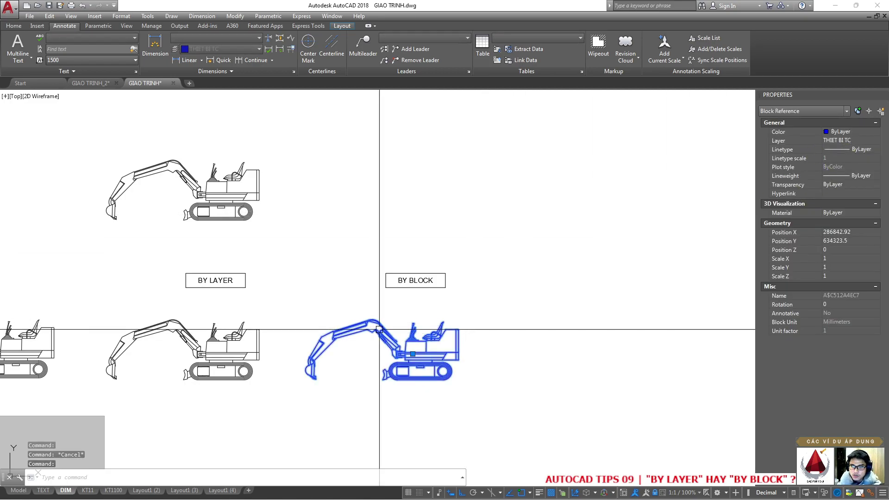
pyautogui.moveTo(380, 330)
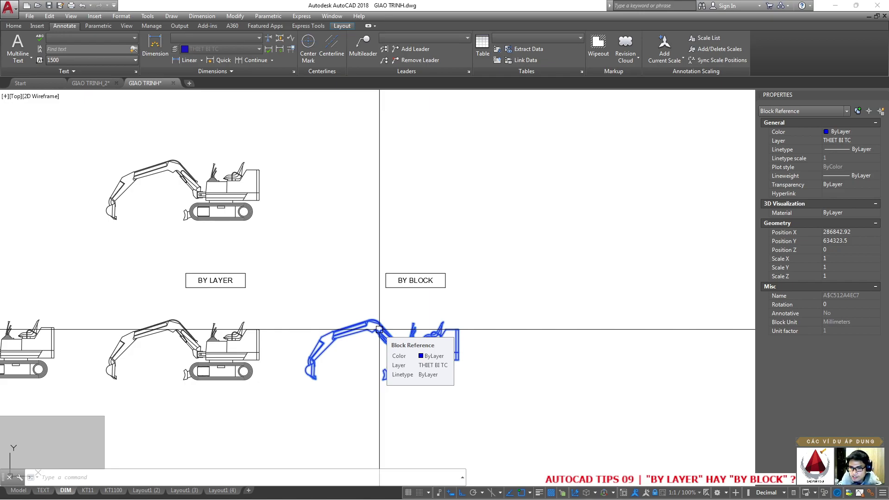
pyautogui.press('Escape')
pyautogui.click(379, 329)
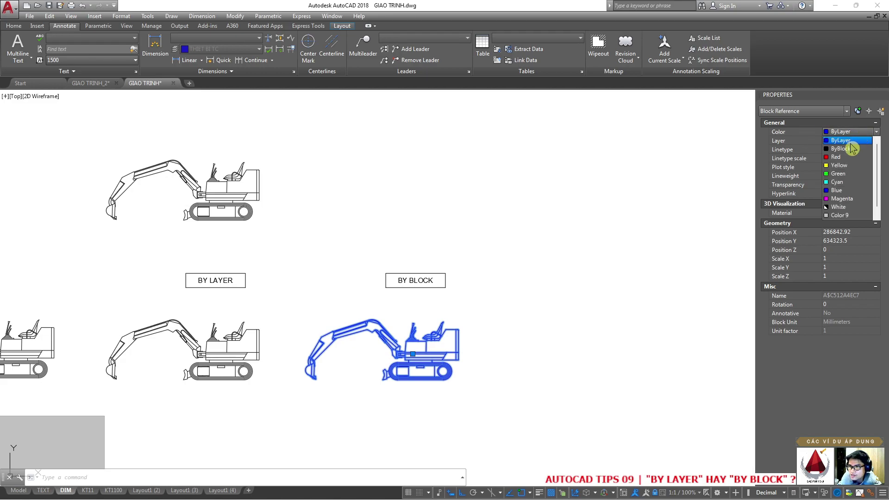
# Recolour the BY BLOCK excavator Red, then Blue, then Magenta
pyautogui.click(840, 157)
pyautogui.press('Escape')
pyautogui.click(852, 133)
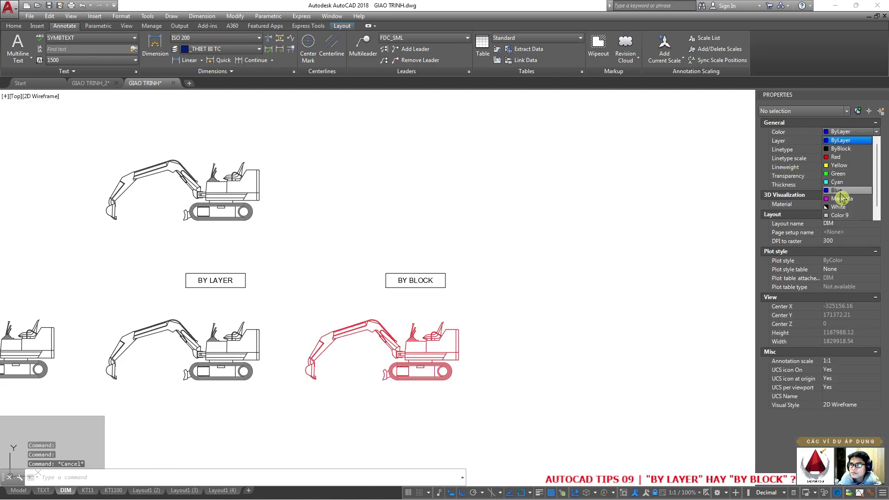
pyautogui.click(839, 192)
pyautogui.click(409, 301)
pyautogui.click(507, 263)
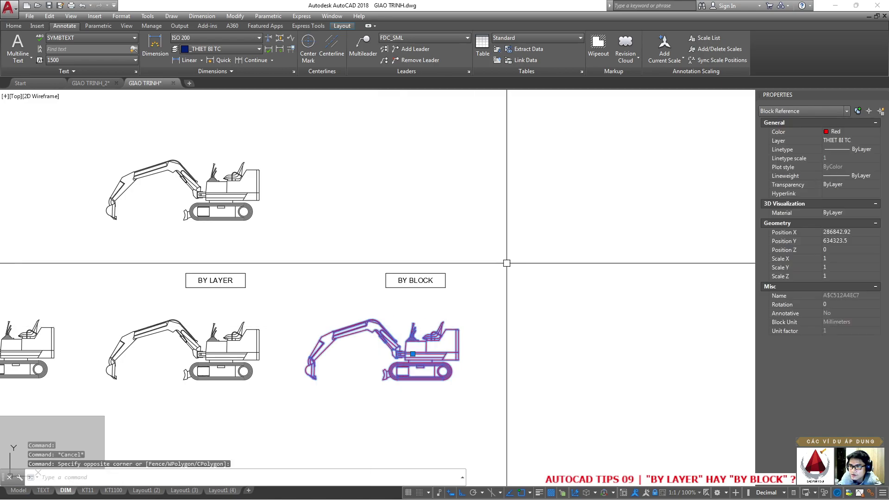
pyautogui.click(836, 132)
pyautogui.click(839, 193)
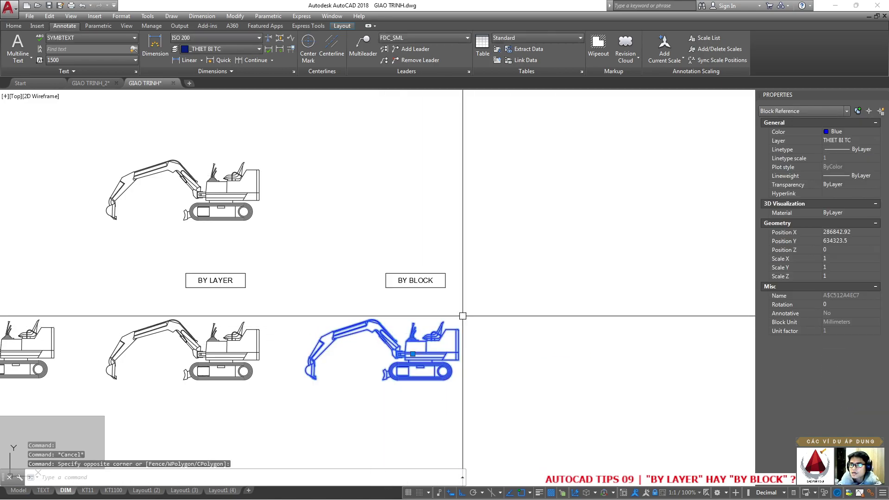
pyautogui.click(842, 190)
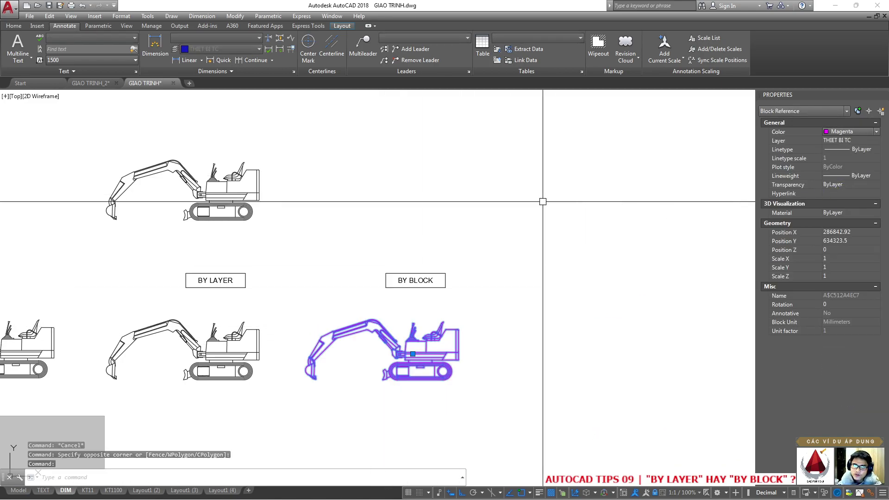
# Try Yellow on the excavator, then set it back to Magenta
pyautogui.click(500, 201)
pyautogui.press('Escape')
pyautogui.press('Escape')
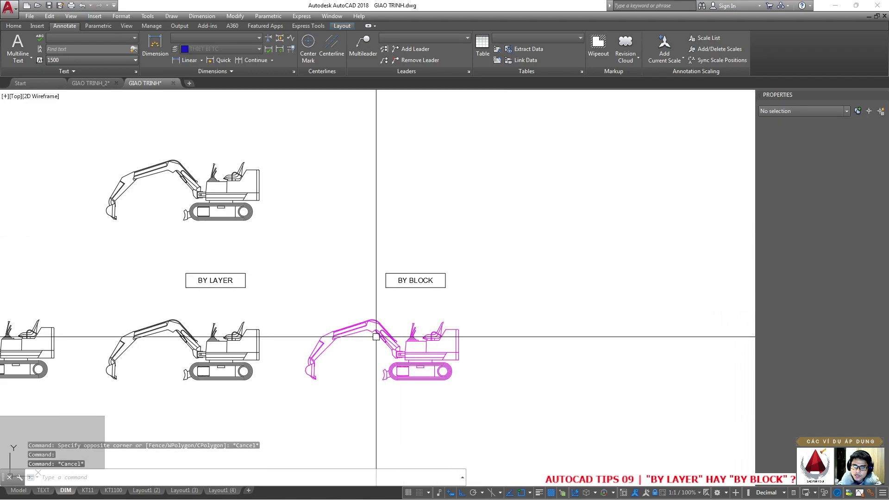
pyautogui.click(284, 308)
pyautogui.press('Escape')
pyautogui.click(408, 357)
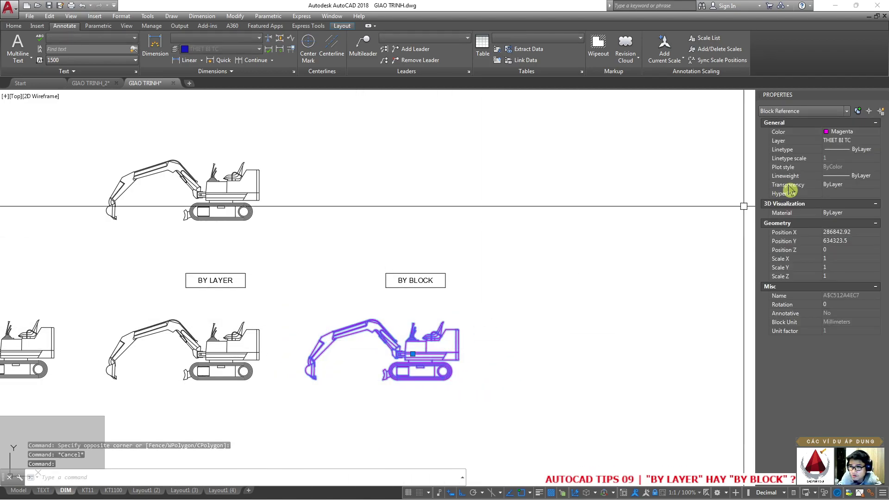
pyautogui.click(845, 132)
pyautogui.click(843, 167)
# Reselect the magenta excavator and view its linetype list without changing it
pyautogui.press('Escape')
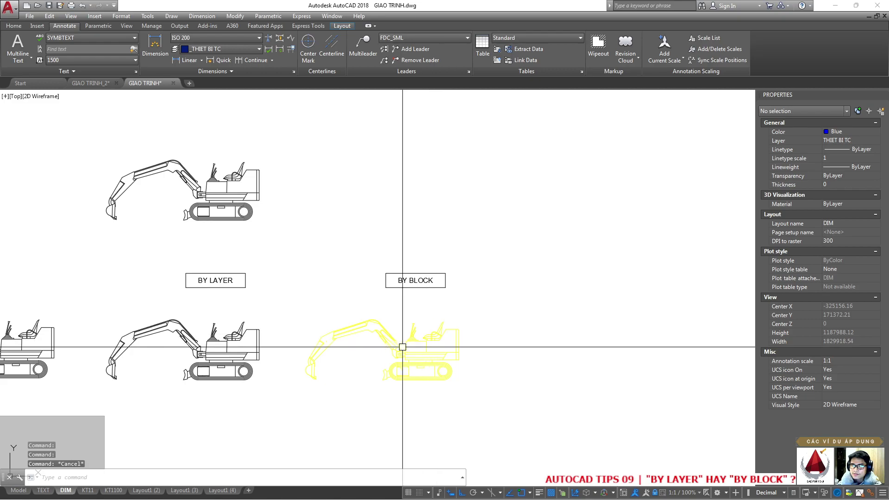
pyautogui.click(402, 347)
pyautogui.click(845, 132)
pyautogui.click(843, 202)
pyautogui.press('Escape')
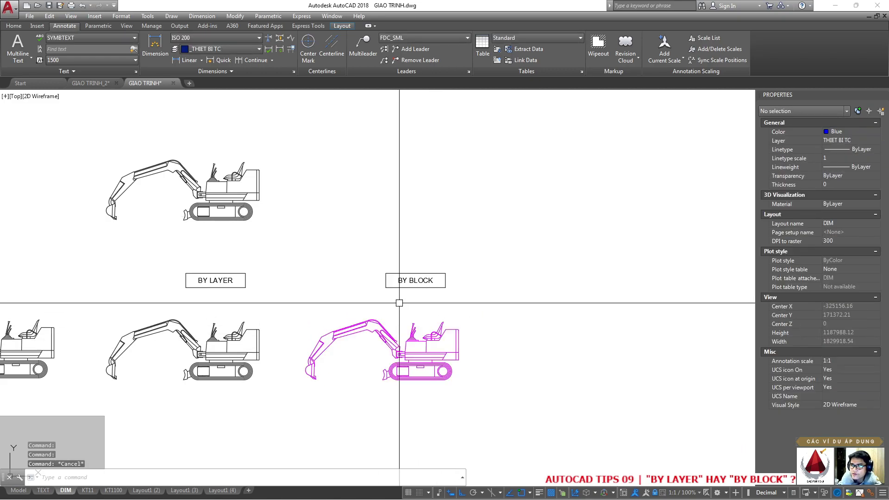
pyautogui.click(417, 357)
pyautogui.click(671, 216)
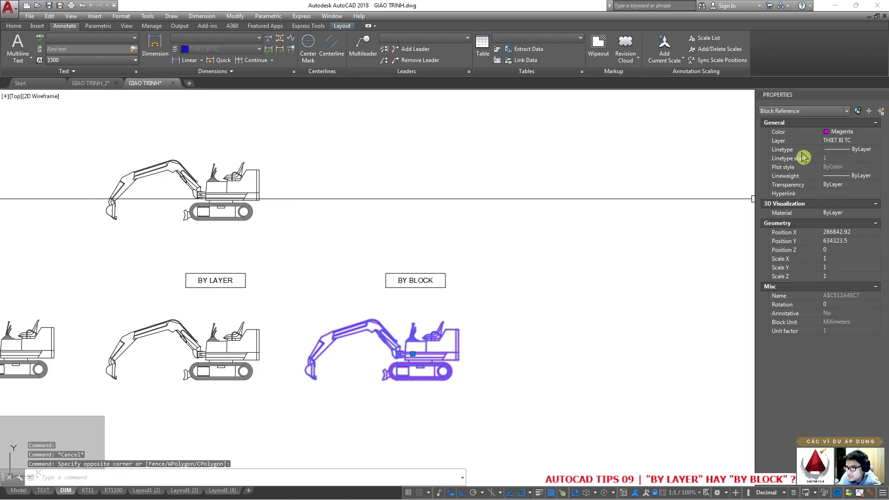
pyautogui.click(856, 149)
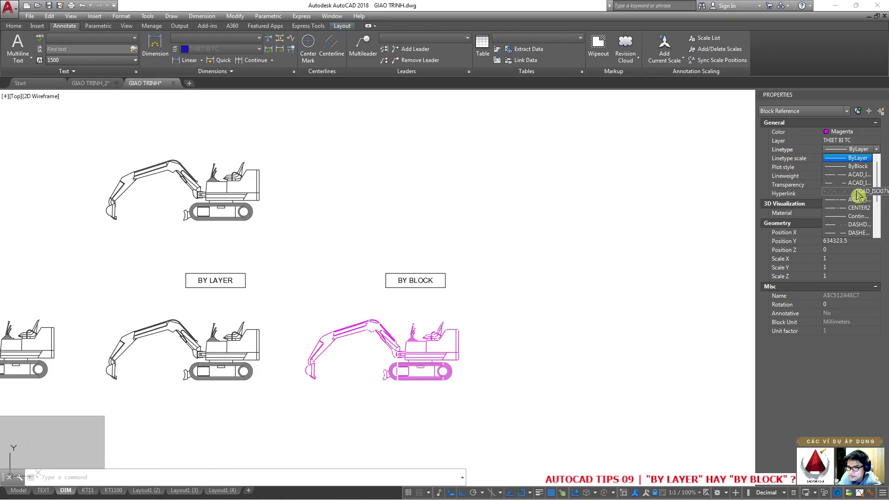
pyautogui.press('Escape')
pyautogui.scroll(4, 409, 357)
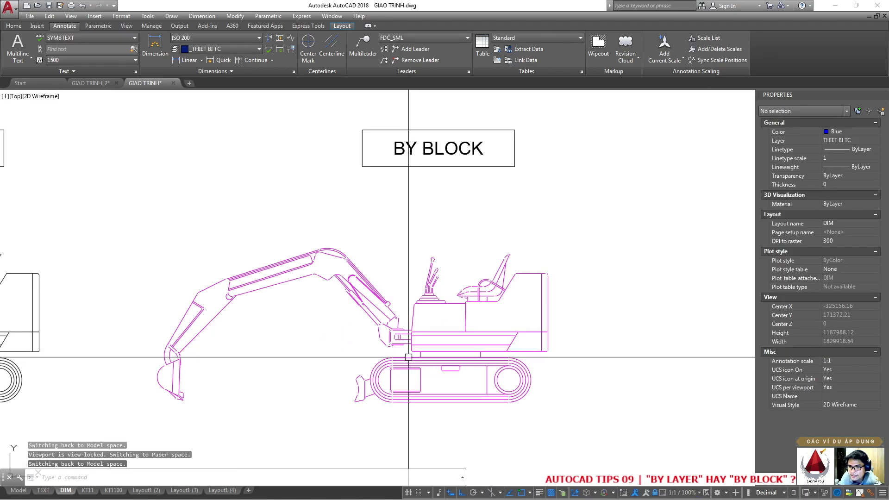
# Give the BY BLOCK excavator a dashed ISO linetype
pyautogui.click(408, 357)
pyautogui.click(861, 150)
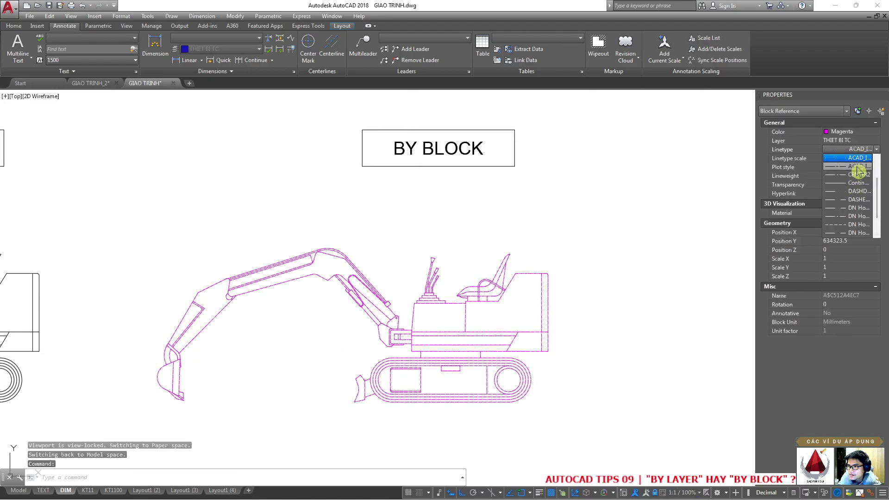
pyautogui.click(859, 172)
pyautogui.press('Escape')
pyautogui.scroll(5, 336, 279)
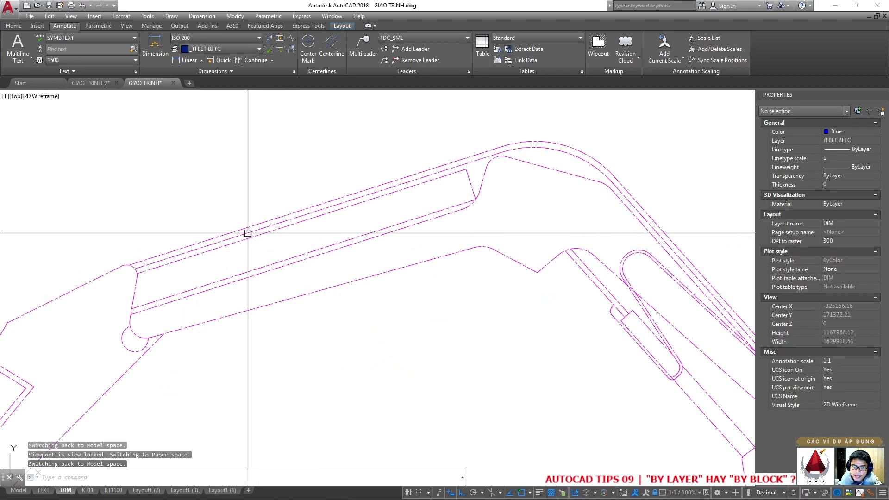
pyautogui.scroll(-5, 336, 279)
pyautogui.scroll(-3, 298, 250)
# Set the dashed excavator's linetype back to ByLayer
pyautogui.click(296, 245)
pyautogui.scroll(4, 268, 250)
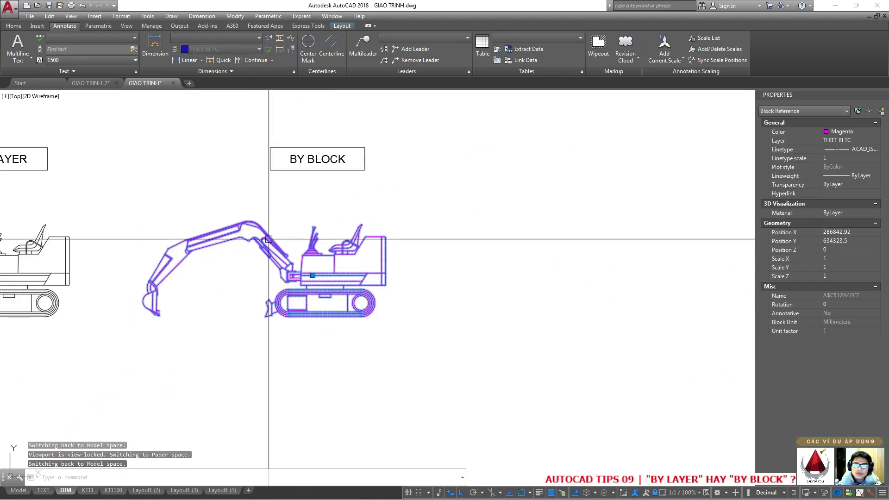
pyautogui.scroll(3, 268, 250)
pyautogui.scroll(-1, 307, 262)
pyautogui.scroll(1, 304, 268)
pyautogui.press('Escape')
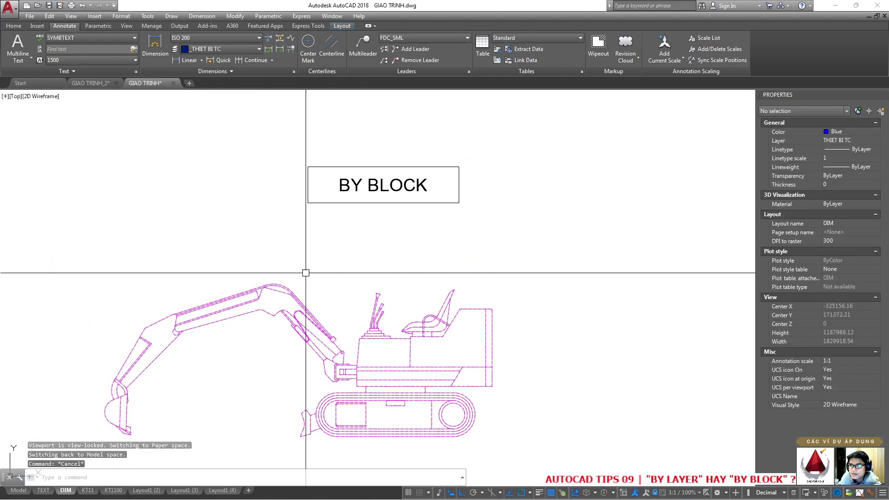
pyautogui.click(301, 270)
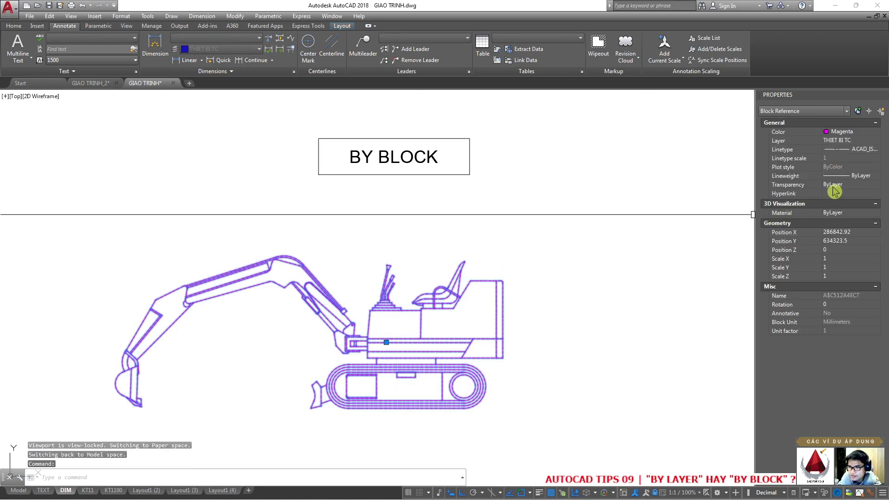
pyautogui.click(859, 153)
pyautogui.click(848, 159)
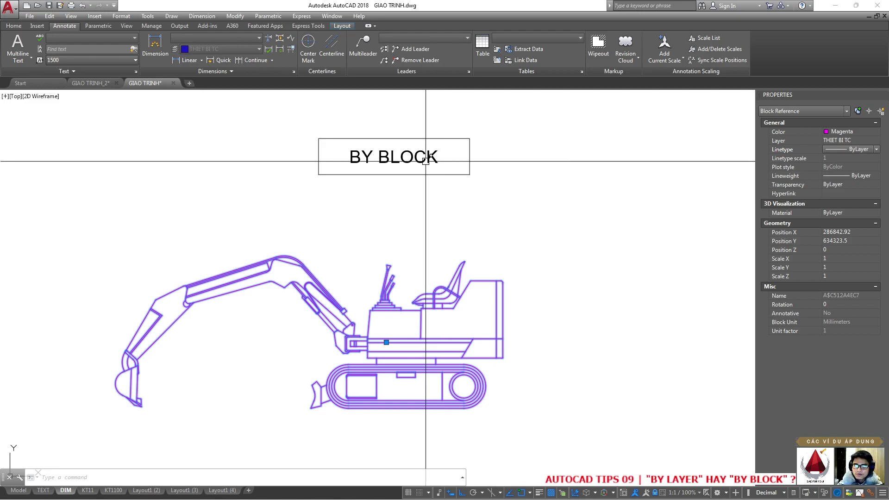
pyautogui.press('Escape')
# Turn on lineweight display, keep ByLayer lineweight, and zoom out to show both excavators
pyautogui.click(351, 229)
pyautogui.click(539, 303)
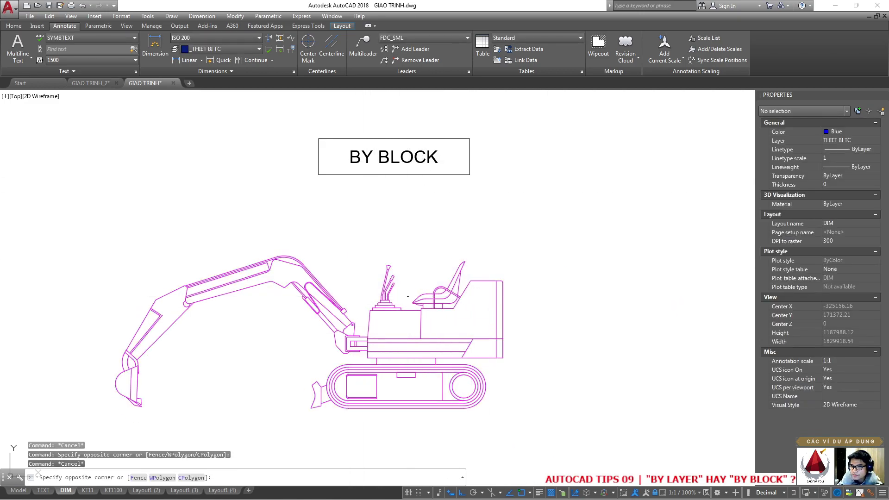
pyautogui.click(503, 303)
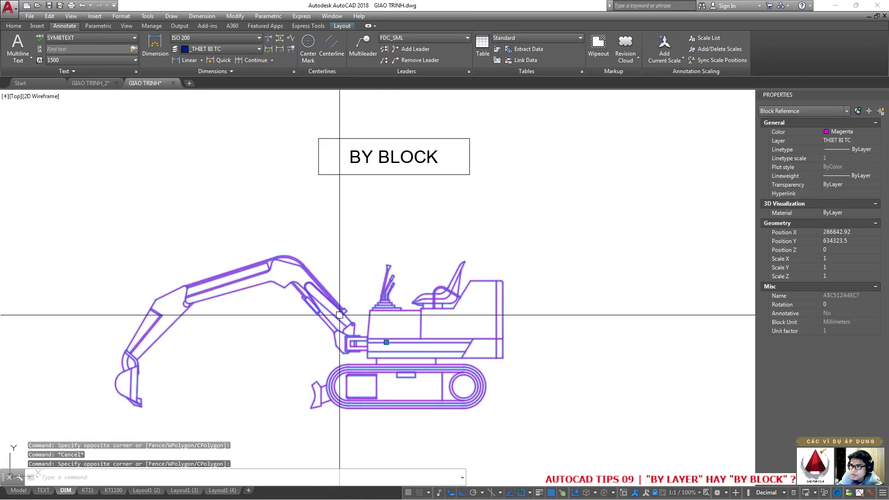
pyautogui.click(860, 178)
pyautogui.click(862, 228)
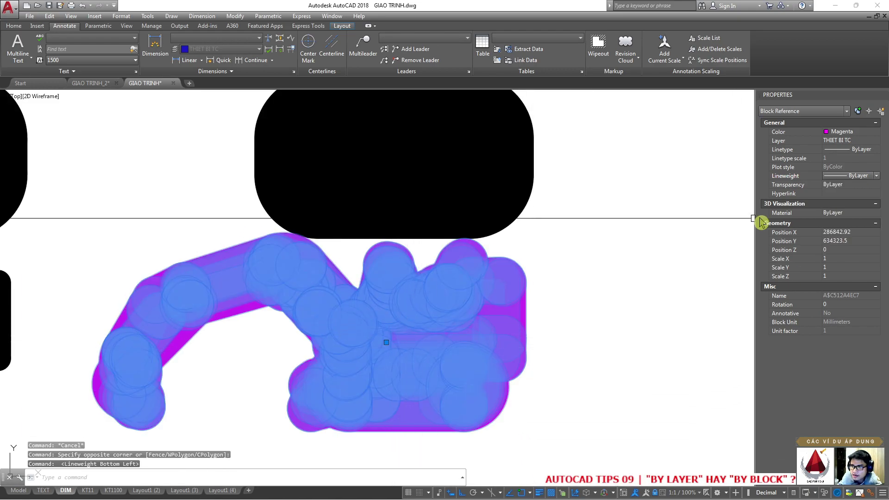
pyautogui.click(861, 179)
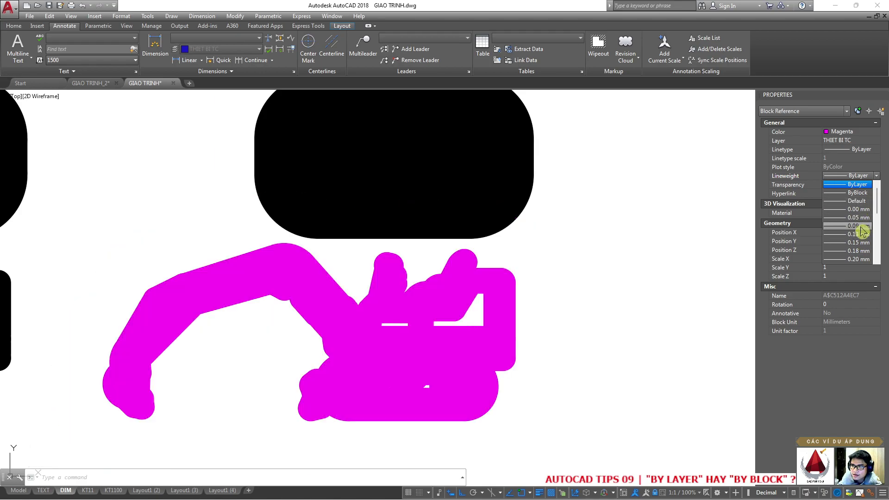
pyautogui.press('Escape')
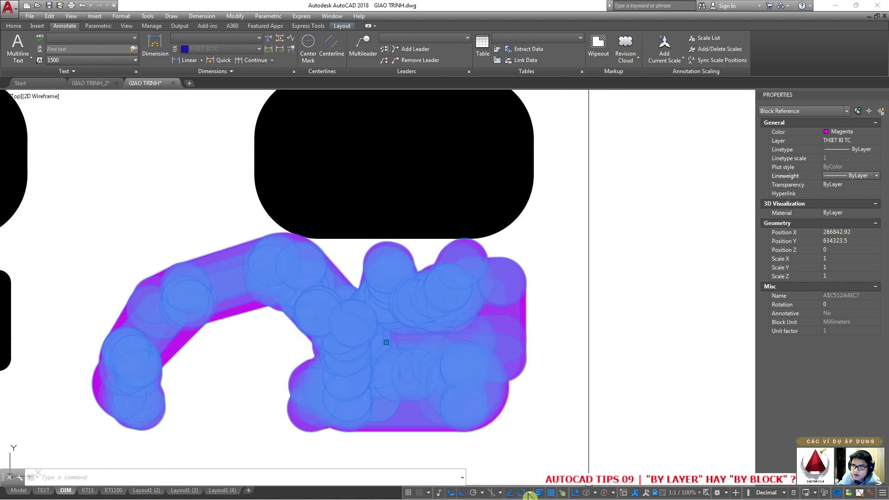
pyautogui.press('Escape')
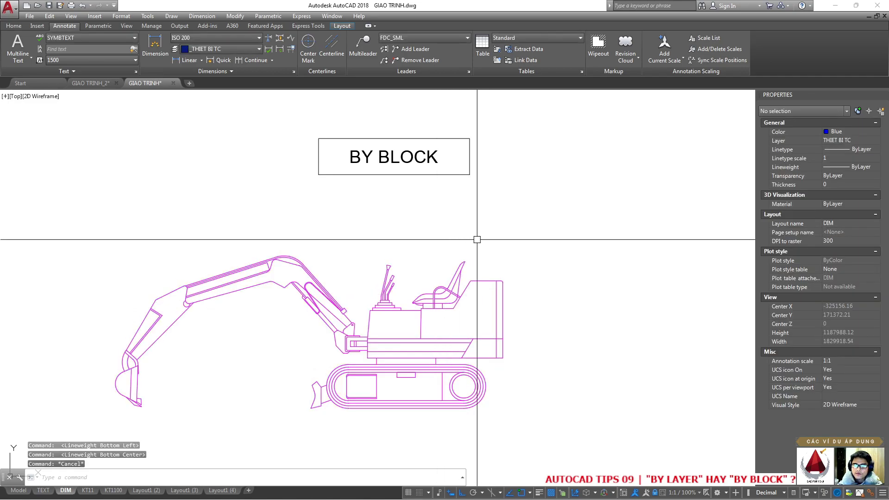
pyautogui.scroll(-2, 480, 247)
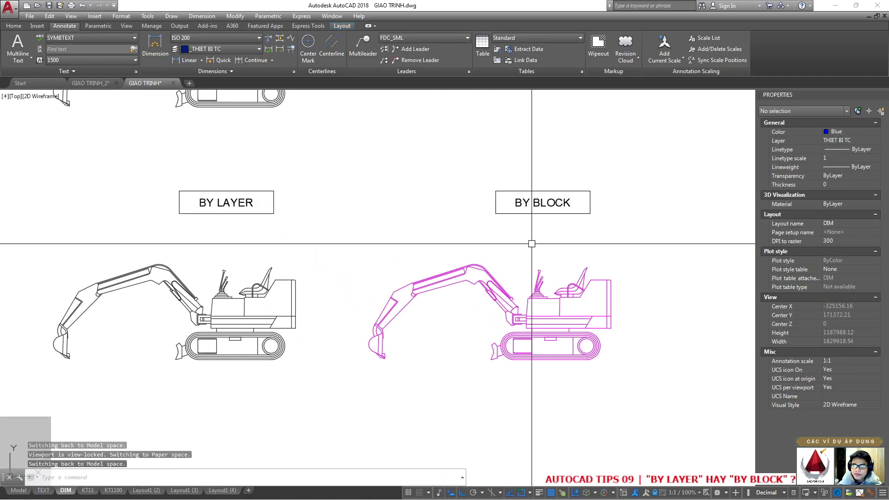
# Select the BY LAYER excavator block several times, clearing each attempt
pyautogui.click(334, 306)
pyautogui.press('Escape')
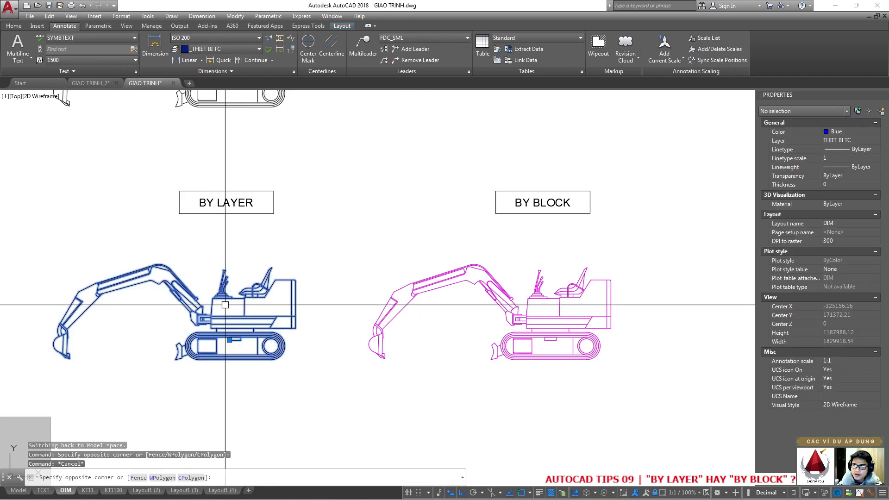
pyautogui.click(258, 305)
pyautogui.press('Escape')
pyautogui.click(188, 305)
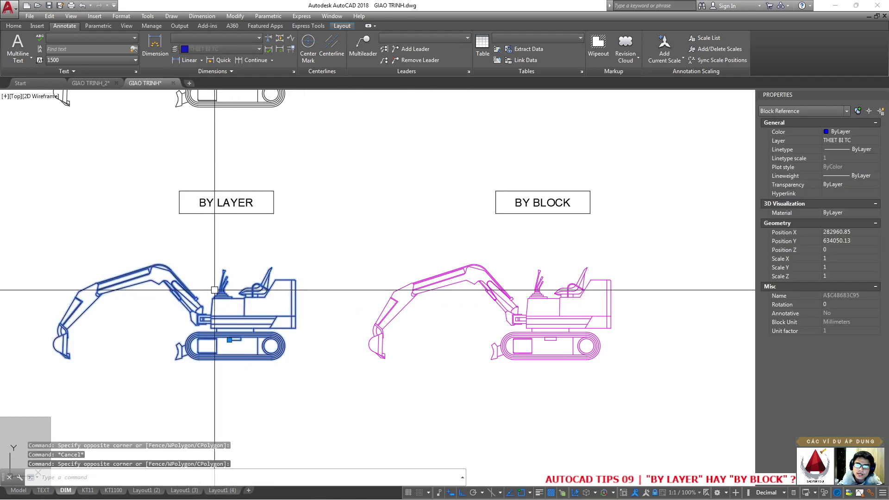
pyautogui.press('Escape')
pyautogui.click(192, 307)
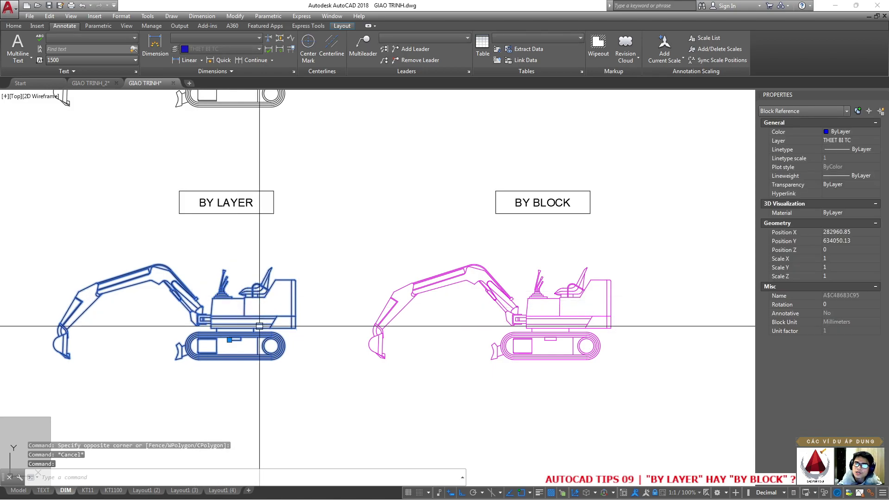
pyautogui.press('Escape')
# Make every line in the BY LAYER excavator's block definition red and save the block
pyautogui.doubleClick(236, 305)
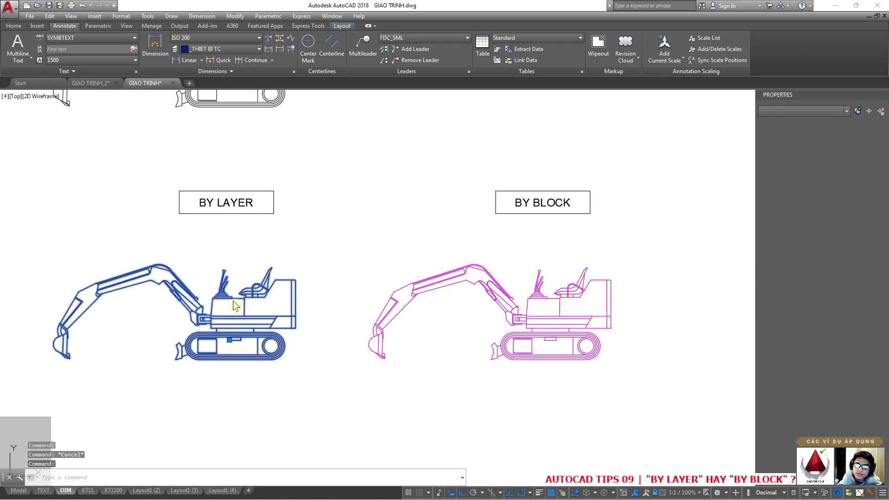
pyautogui.click(438, 308)
pyautogui.click(306, 197)
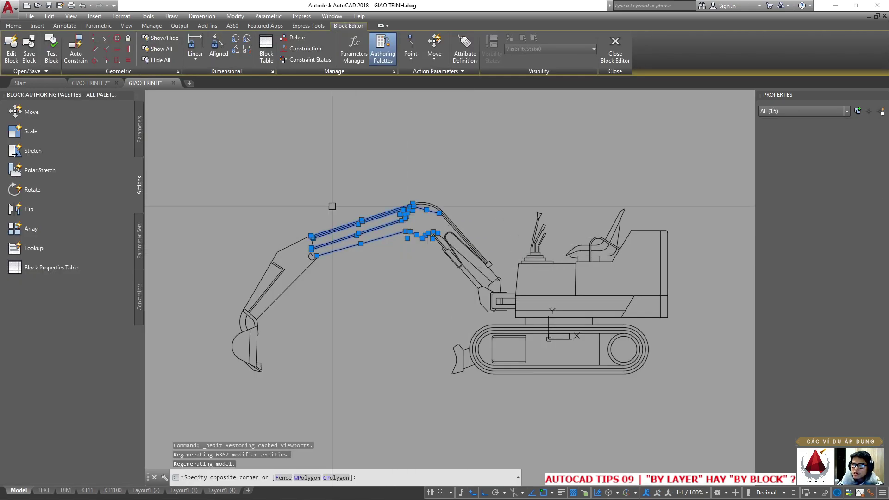
pyautogui.click(445, 261)
pyautogui.press('Escape')
pyautogui.moveTo(691, 377)
pyautogui.mouseDown()
pyautogui.moveTo(218, 189)
pyautogui.moveTo(645, 377)
pyautogui.mouseUp()
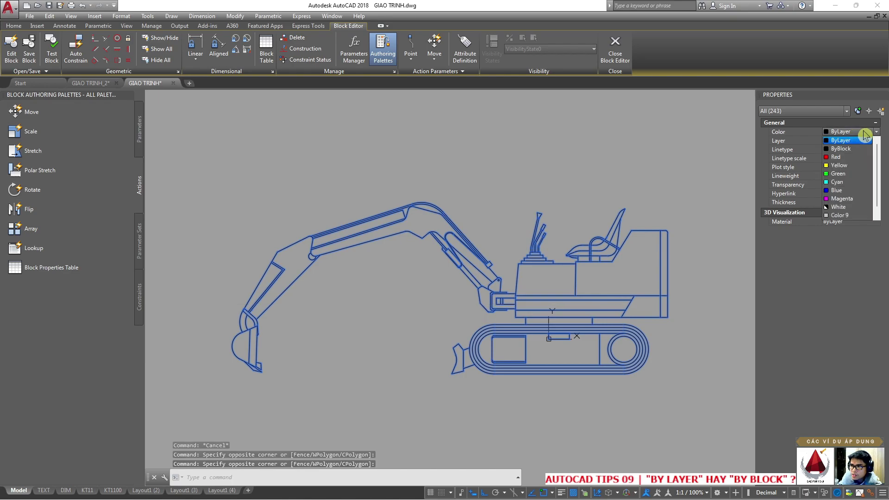
pyautogui.click(836, 157)
pyautogui.press('Escape')
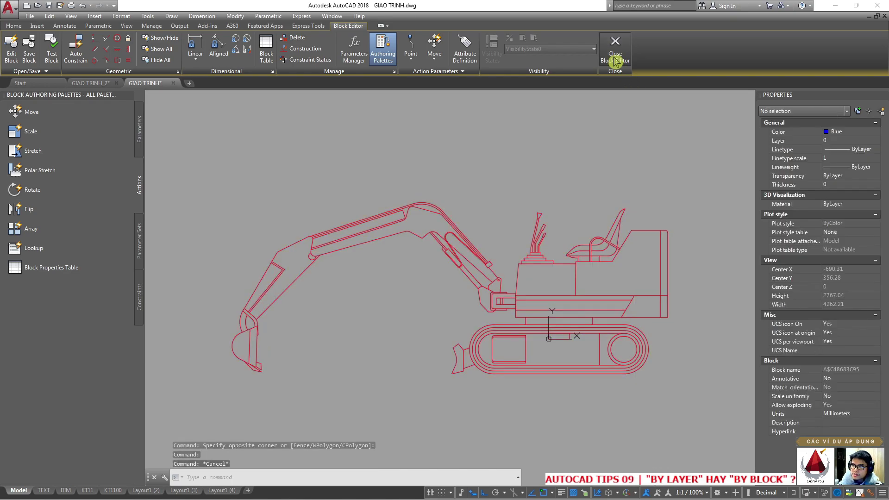
pyautogui.click(614, 62)
pyautogui.click(397, 279)
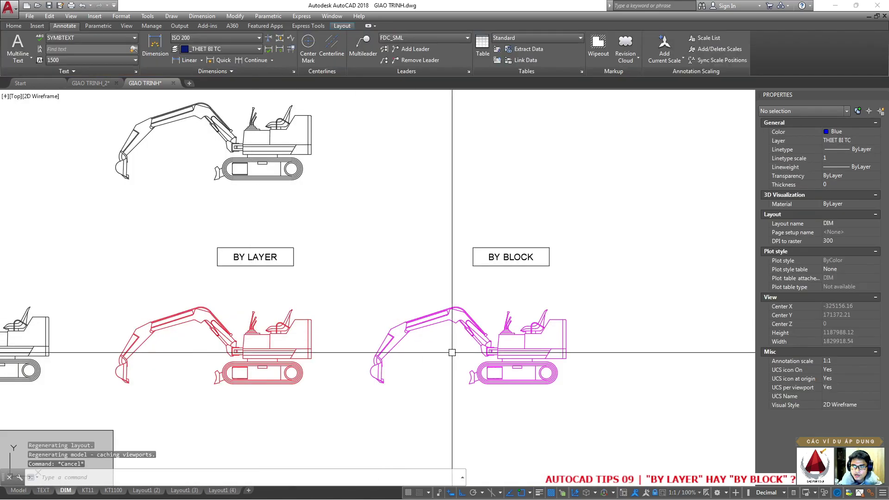
# Change the magenta BY BLOCK excavator's colour to Blue
pyautogui.click(452, 353)
pyautogui.click(415, 307)
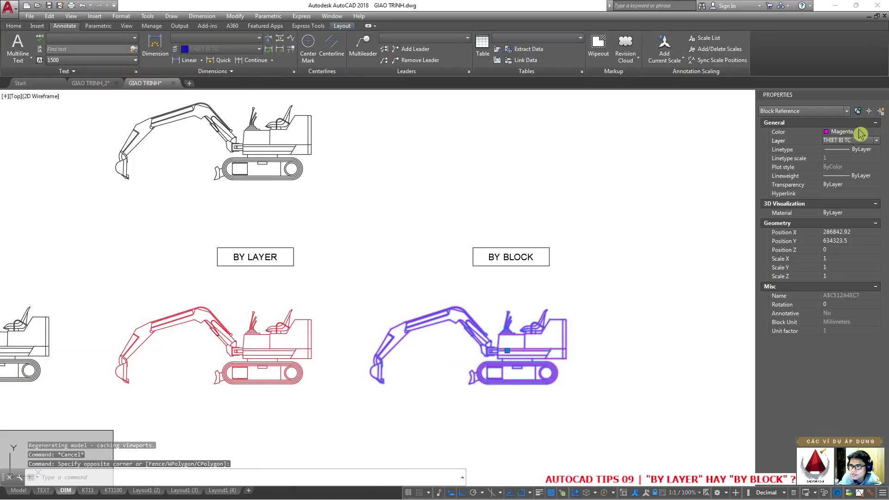
pyautogui.click(836, 182)
pyautogui.press('Escape')
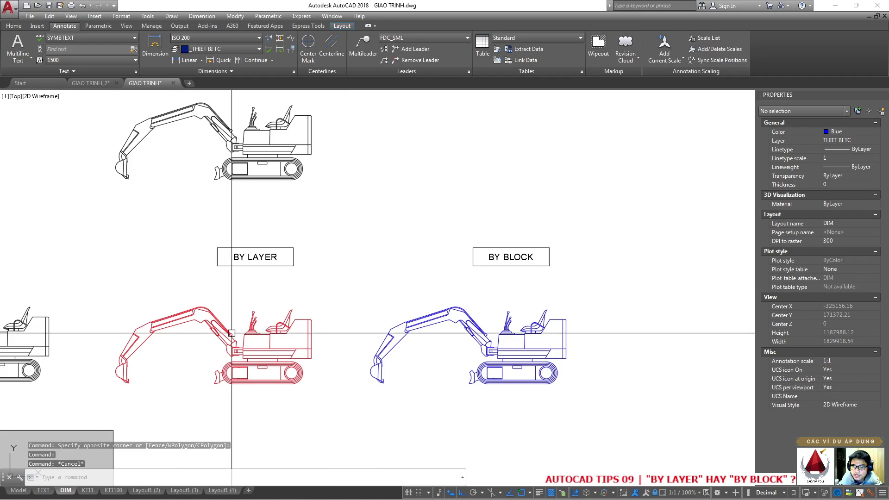
# Copy the red BY LAYER excavator directly below itself
pyautogui.moveTo(246, 350); pyautogui.dragTo(287, 287, button='middle')
pyautogui.write('co')
pyautogui.press('Return')
pyautogui.click(287, 287)
pyautogui.press('Return')
pyautogui.click(348, 279)
pyautogui.click(347, 406)
pyautogui.press('Escape')
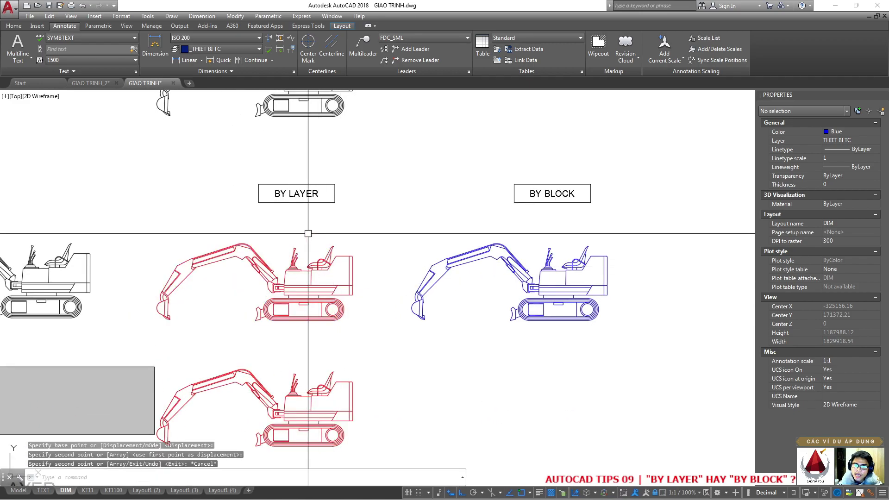
# Select the lower red excavator copy and try its colour options, cancelling the change
pyautogui.click(307, 194)
pyautogui.click(290, 408)
pyautogui.click(258, 431)
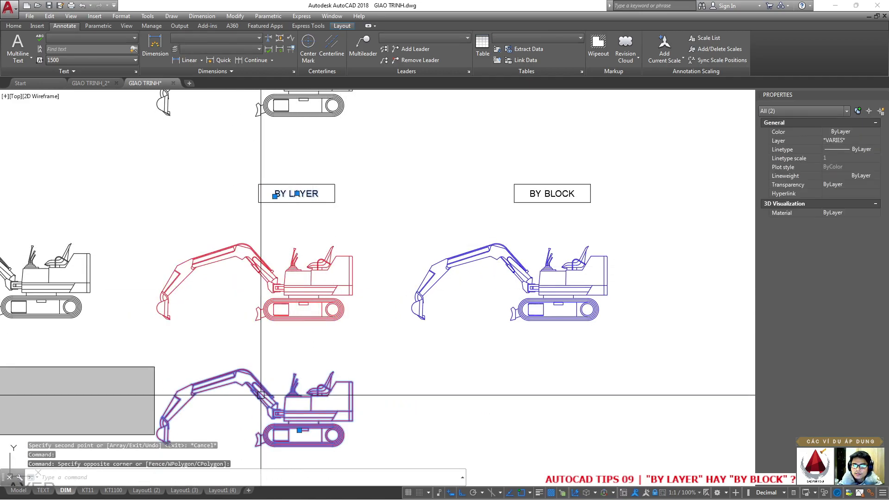
pyautogui.click(852, 132)
pyautogui.press('Escape')
pyautogui.click(324, 420)
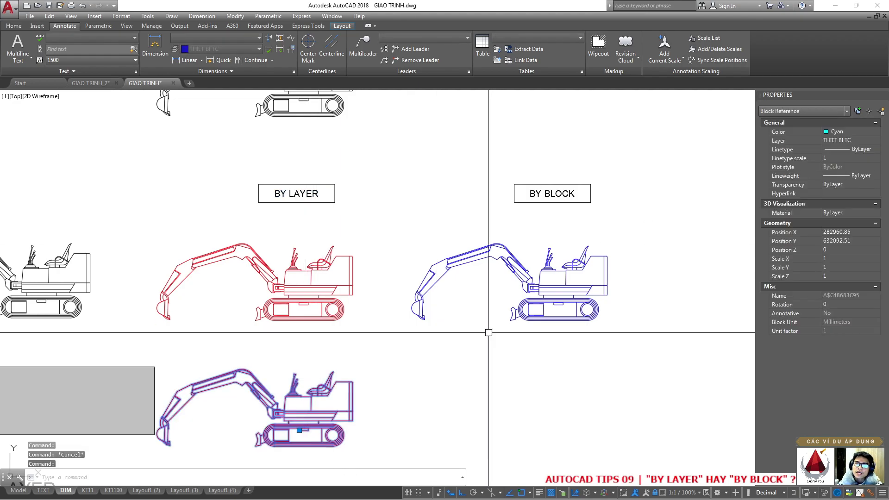
pyautogui.press('Escape')
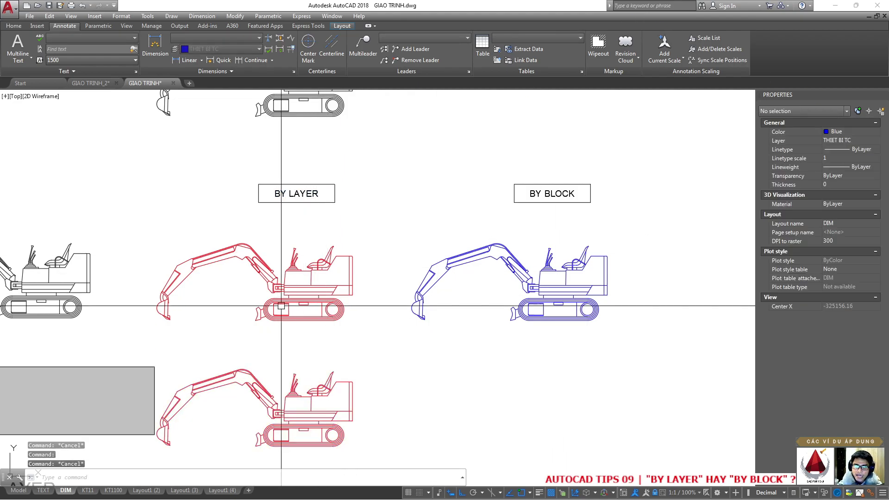
pyautogui.click(299, 376)
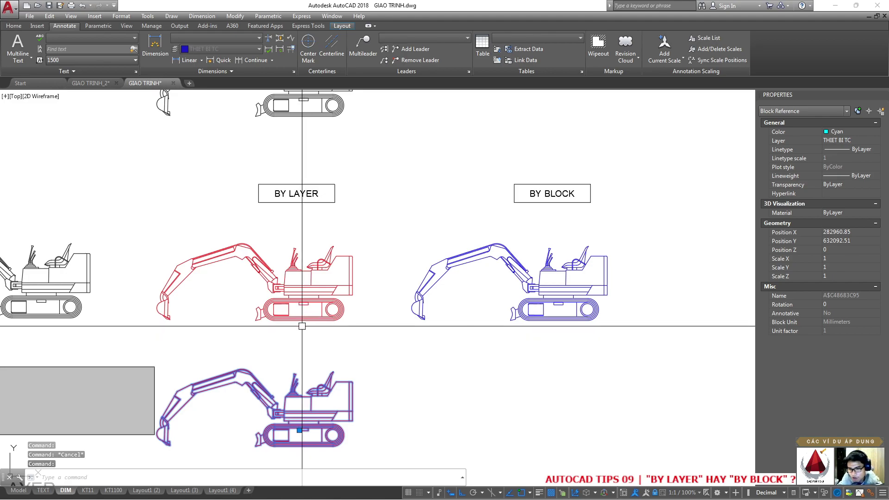
# Copy the blue BY BLOCK excavator below itself and make the copy magenta
pyautogui.moveTo(324, 324); pyautogui.dragTo(160, 270, button='middle')
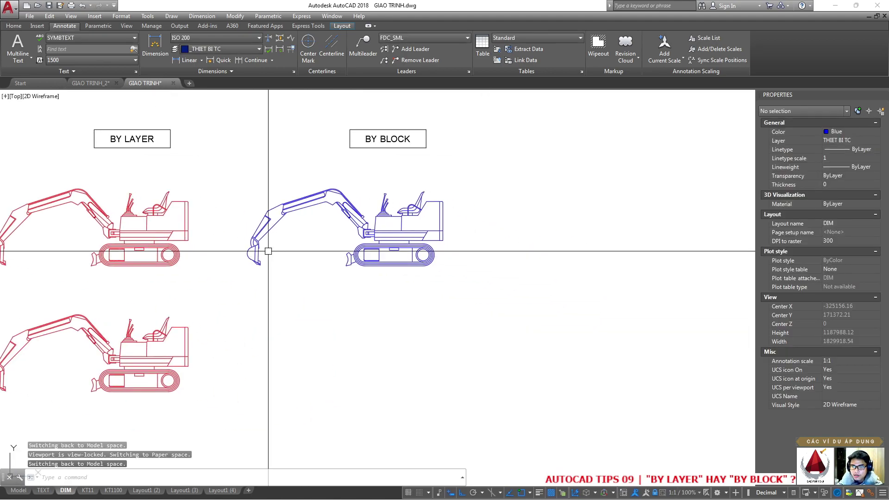
pyautogui.write('co')
pyautogui.press('Return')
pyautogui.click(382, 139)
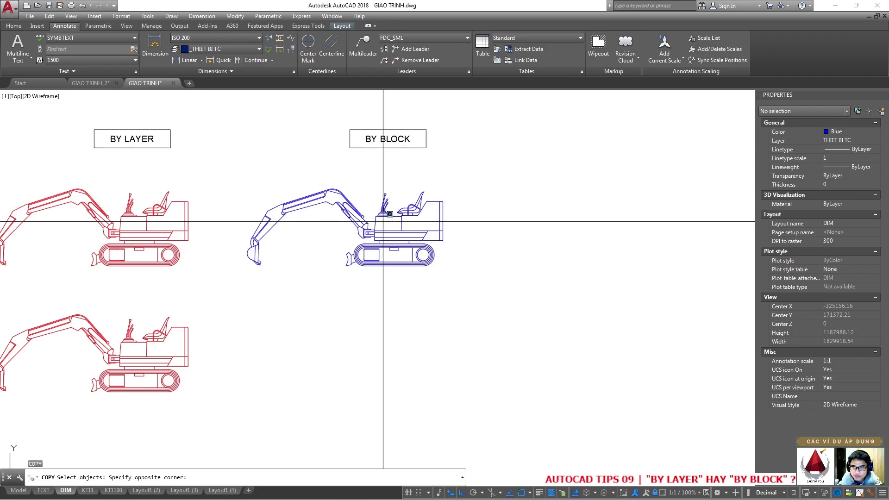
pyautogui.click(328, 214)
pyautogui.press('Return')
pyautogui.click(533, 208)
pyautogui.click(548, 321)
pyautogui.press('Escape')
pyautogui.click(361, 361)
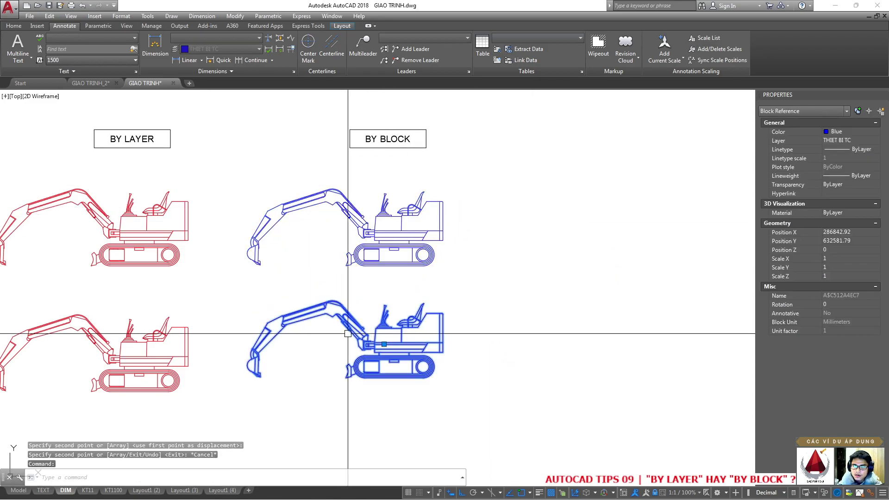
pyautogui.click(856, 134)
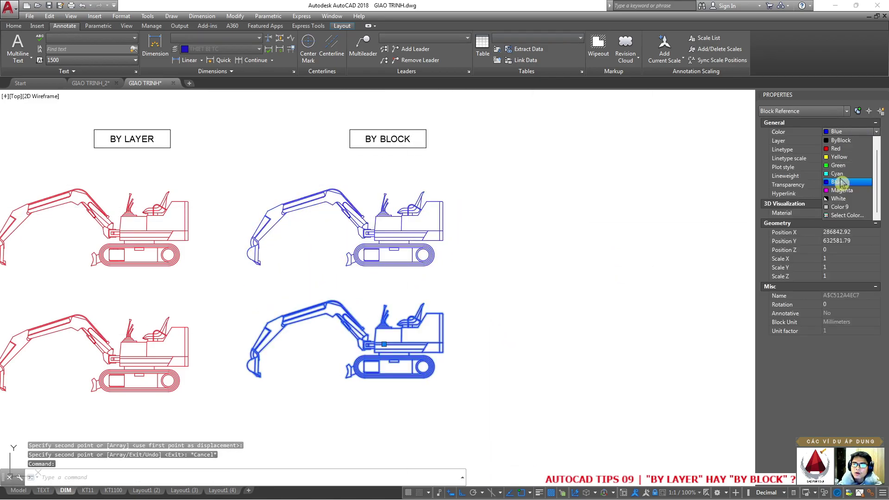
pyautogui.click(841, 189)
# Delete the two lower excavator copies
pyautogui.moveTo(324, 278); pyautogui.dragTo(473, 272, button='middle')
pyautogui.moveTo(625, 399); pyautogui.dragTo(228, 220)
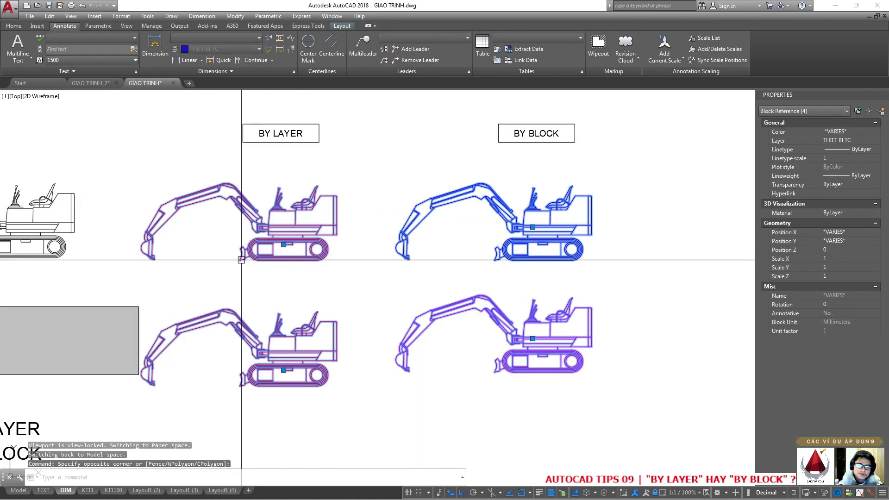
pyautogui.press('Escape')
pyautogui.click(407, 280)
pyautogui.click(185, 389)
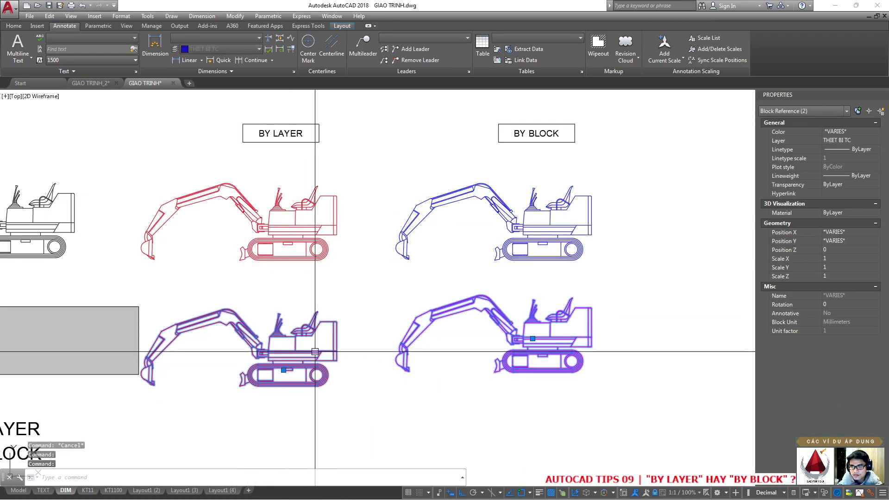
pyautogui.click(458, 371)
pyautogui.press('Delete')
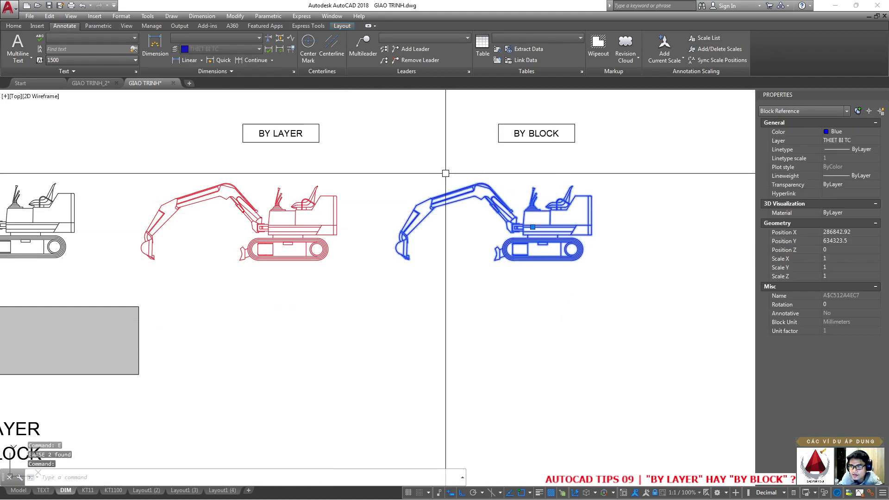
pyautogui.scroll(-2, 463, 248)
pyautogui.scroll(4, 132, 257)
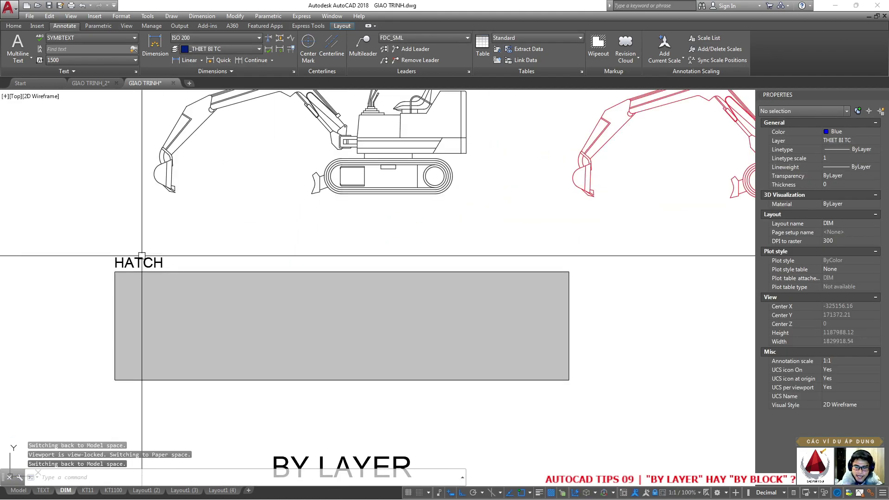
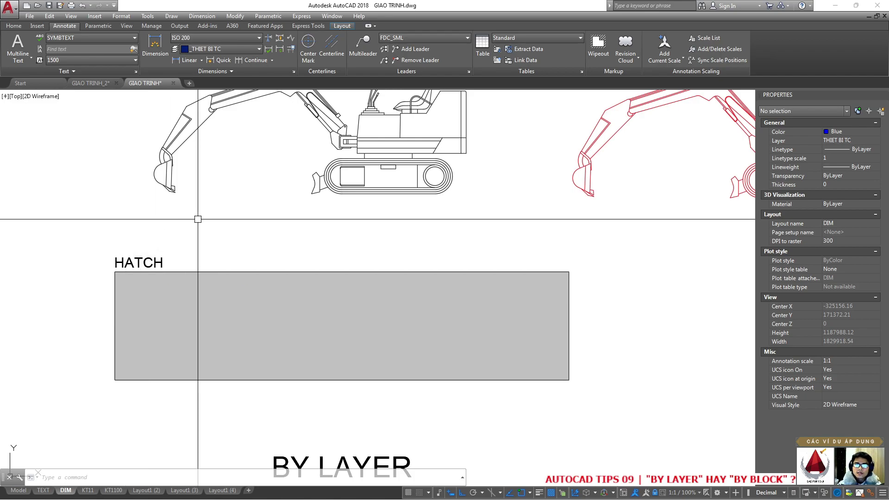
# Start copying the grey hatch rectangle, then cancel and clear the selection
pyautogui.scroll(-5, 408, 227)
pyautogui.scroll(3, 433, 220)
pyautogui.scroll(3, 213, 318)
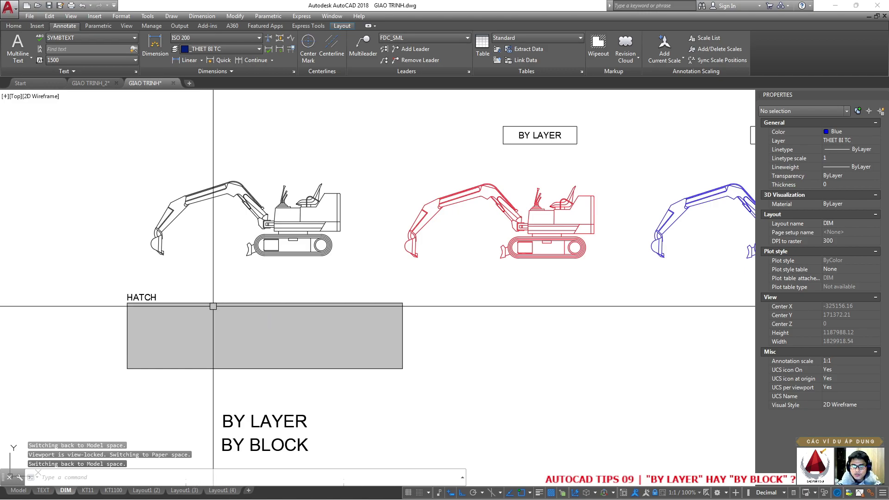
pyautogui.write('c')
pyautogui.press('Return')
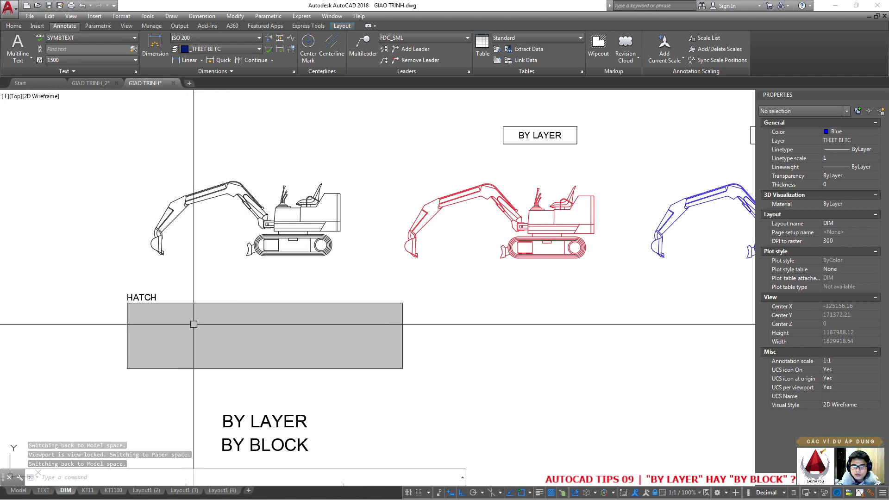
pyautogui.click(195, 284)
pyautogui.click(170, 317)
pyautogui.press('Escape')
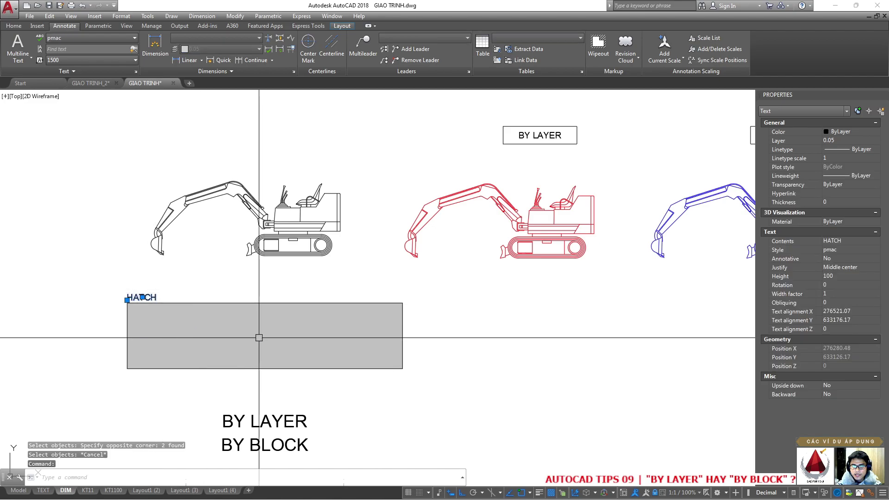
pyautogui.press('Escape')
# Copy the hatch rectangle to the right, beneath the red excavator
pyautogui.click(264, 331)
pyautogui.write('c')
pyautogui.press('Return')
pyautogui.click(234, 330)
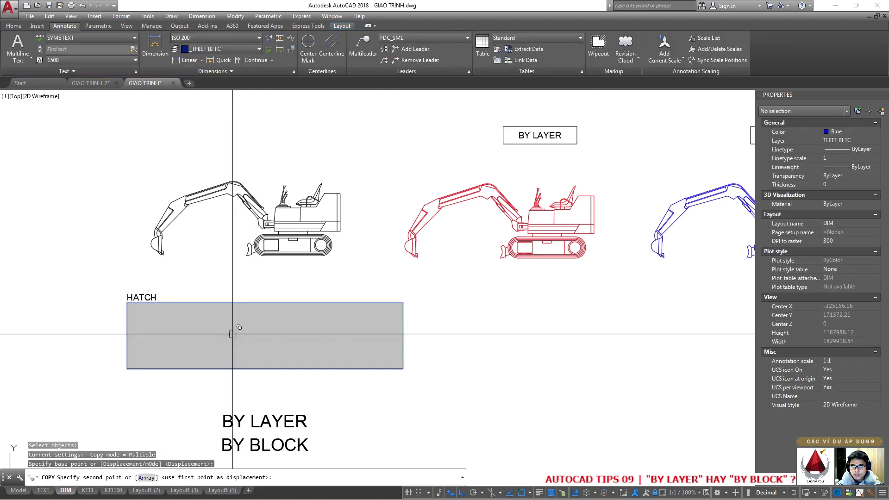
pyautogui.scroll(2, 234, 329)
pyautogui.click(340, 315)
pyautogui.scroll(-2, 324, 312)
# Stretch the copied rectangle narrower with a crossing window, then select it
pyautogui.write('s')
pyautogui.press('Return')
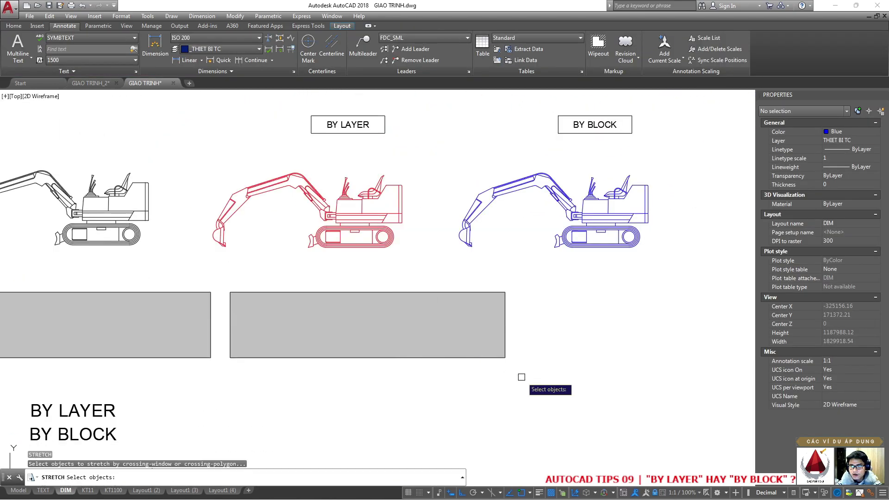
pyautogui.moveTo(520, 373); pyautogui.dragTo(496, 272)
pyautogui.press('Return')
pyautogui.click(437, 317)
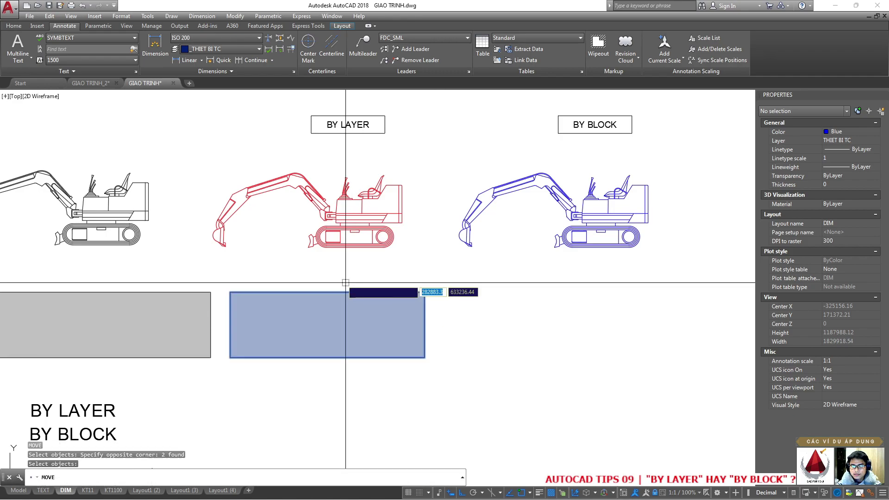
pyautogui.moveTo(351, 291); pyautogui.dragTo(340, 296, button='middle')
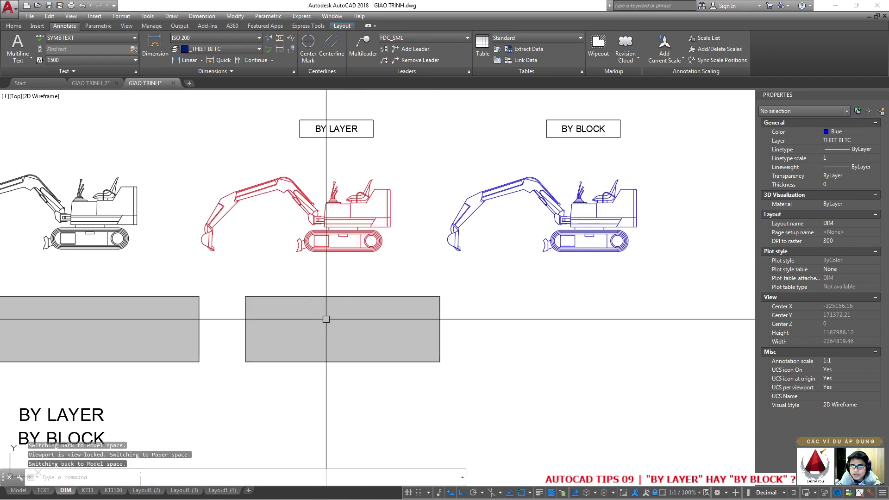
pyautogui.click(323, 328)
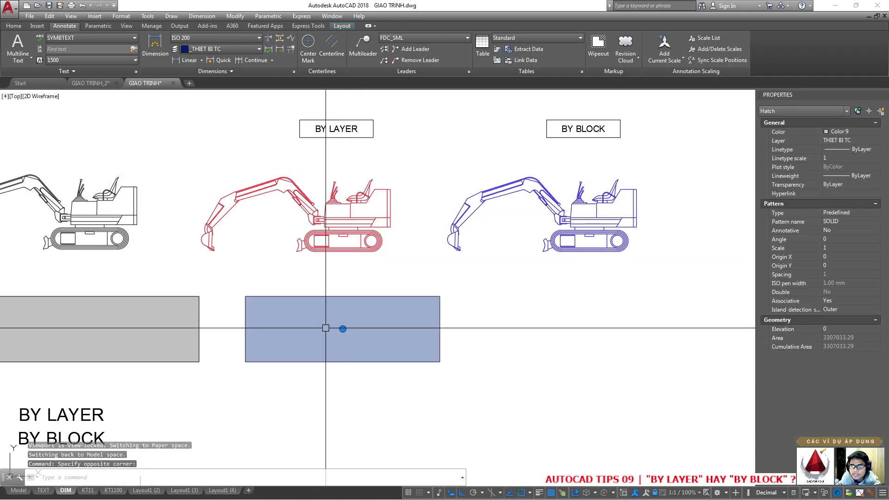
# Put the copied hatch on the Hatch layer with ByLayer colour, then regenerate
pyautogui.click(858, 147)
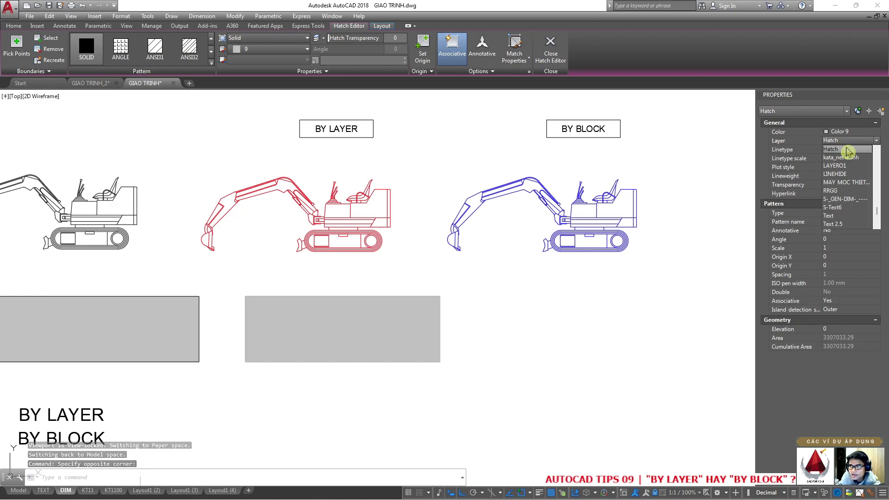
pyautogui.click(852, 138)
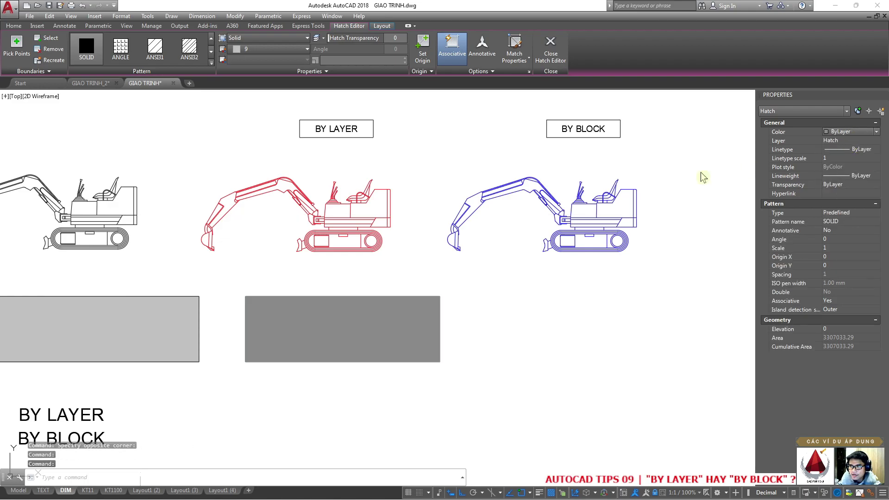
pyautogui.press('Escape')
pyautogui.write('REW')
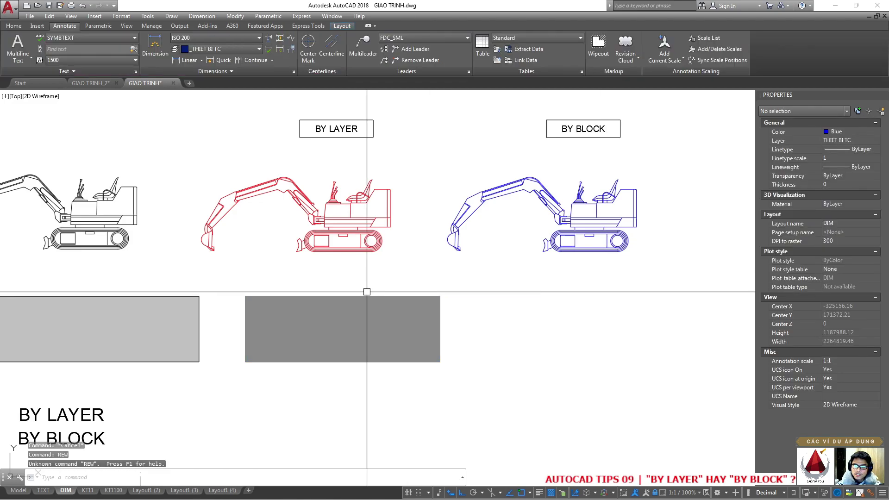
pyautogui.press('Return')
pyautogui.write('RE')
pyautogui.press('Return')
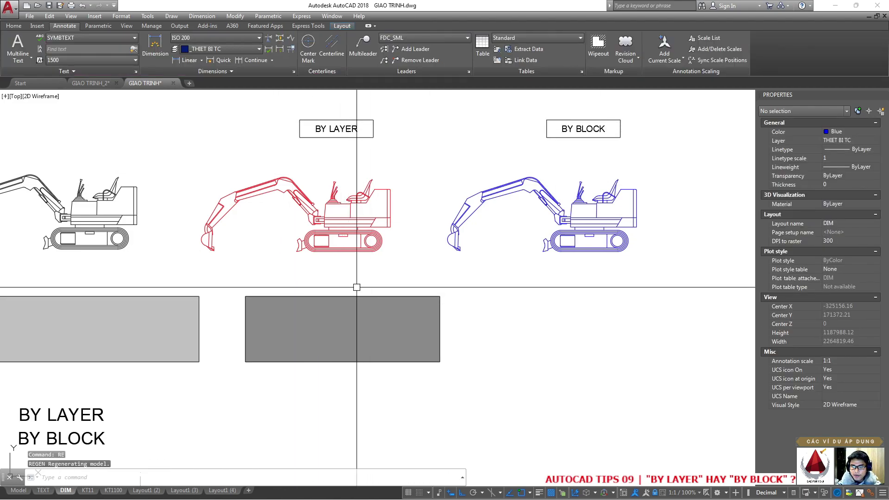
# Copy the rectangle from its centre and paste it back as a block
pyautogui.click(333, 331)
pyautogui.hotkey('ctrl', 'shift', 'c')
pyautogui.click(343, 329)
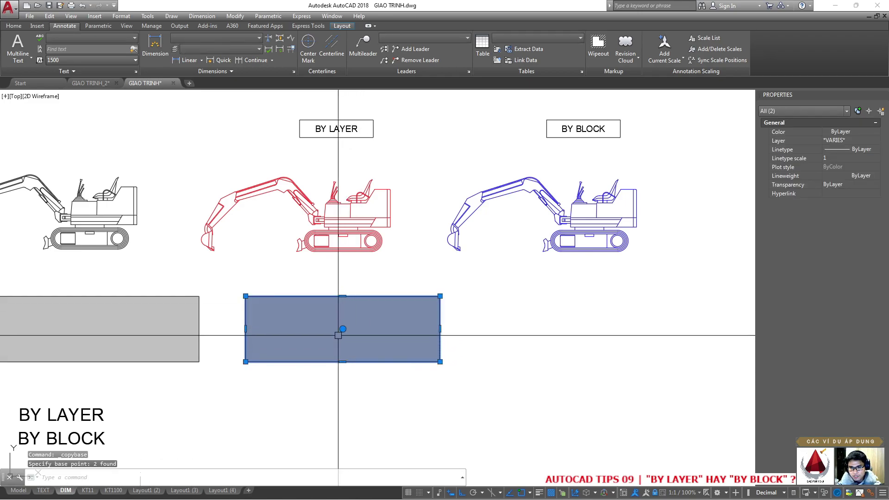
pyautogui.hotkey('ctrl', 'shift', 'v')
pyautogui.click(330, 311)
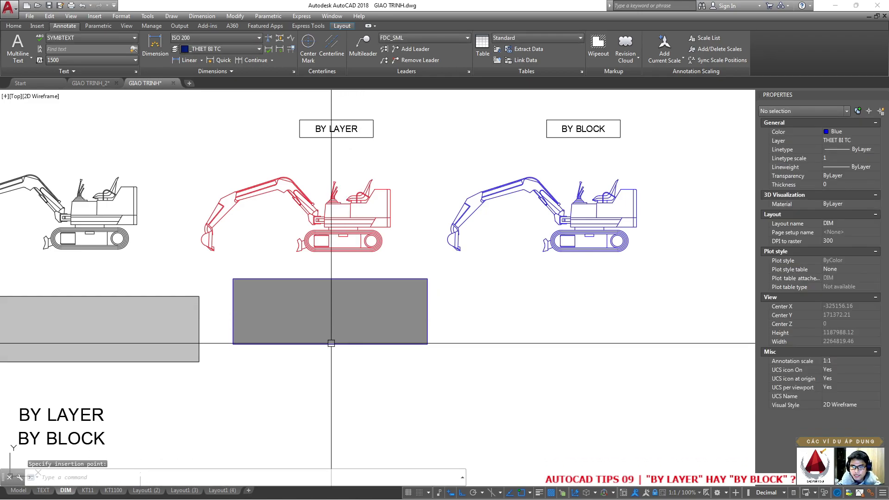
pyautogui.click(328, 342)
# Open the rectangle block in the Block Editor and inspect its hatch pattern and layers
pyautogui.doubleClick(328, 344)
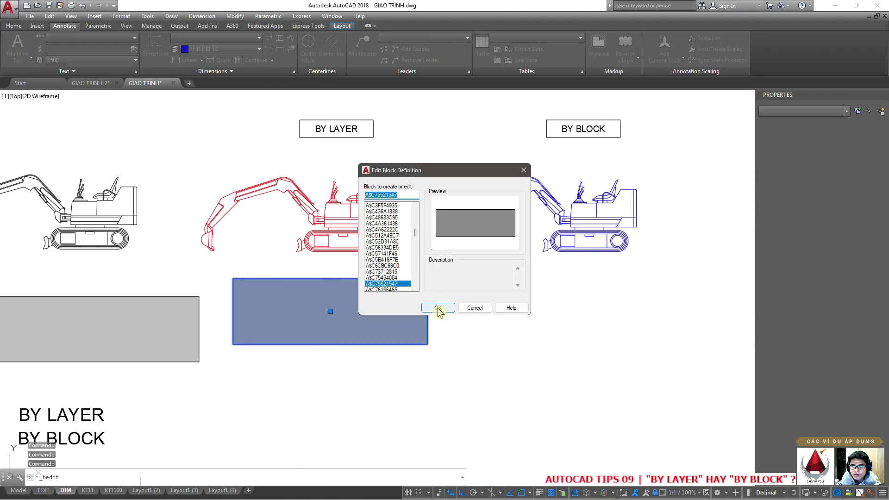
pyautogui.click(437, 309)
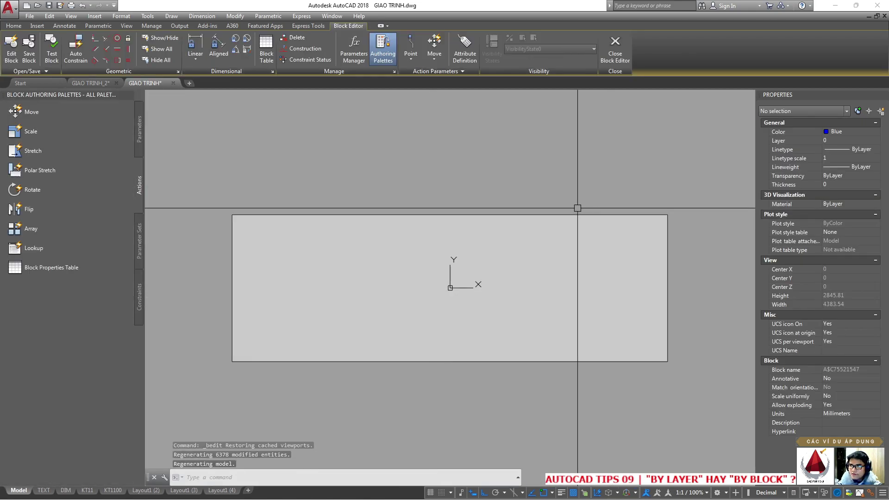
pyautogui.click(442, 260)
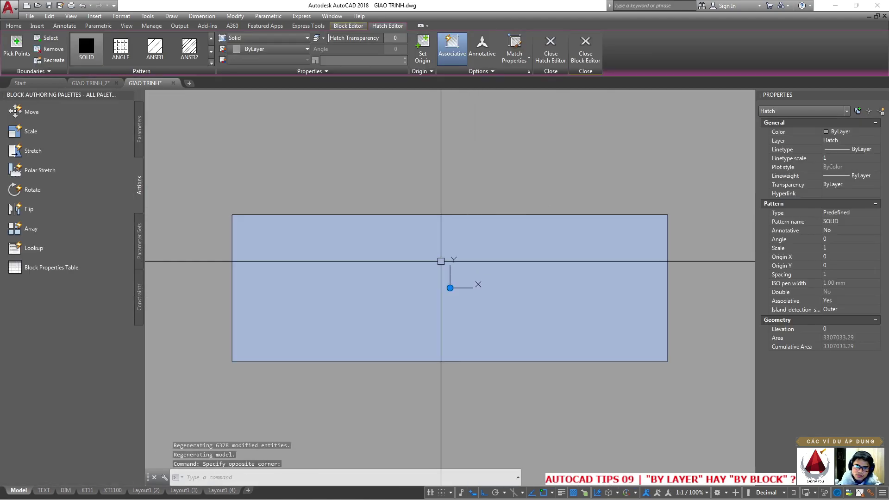
pyautogui.click(153, 45)
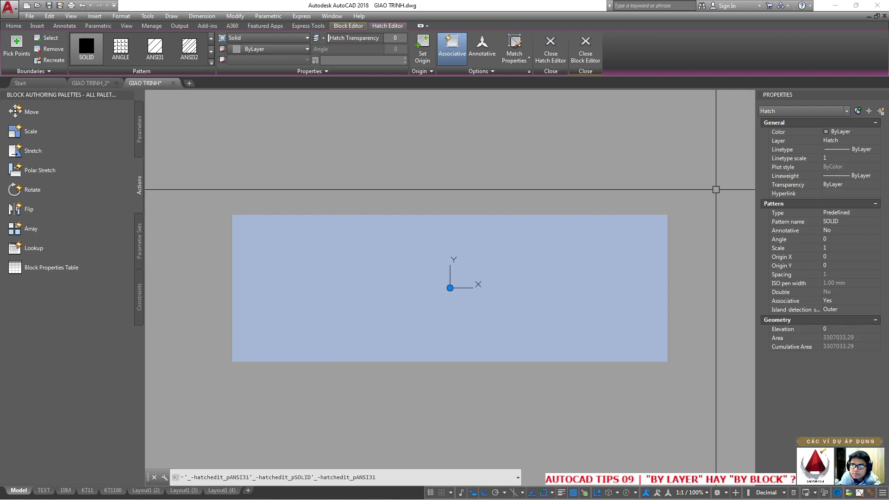
pyautogui.write('la')
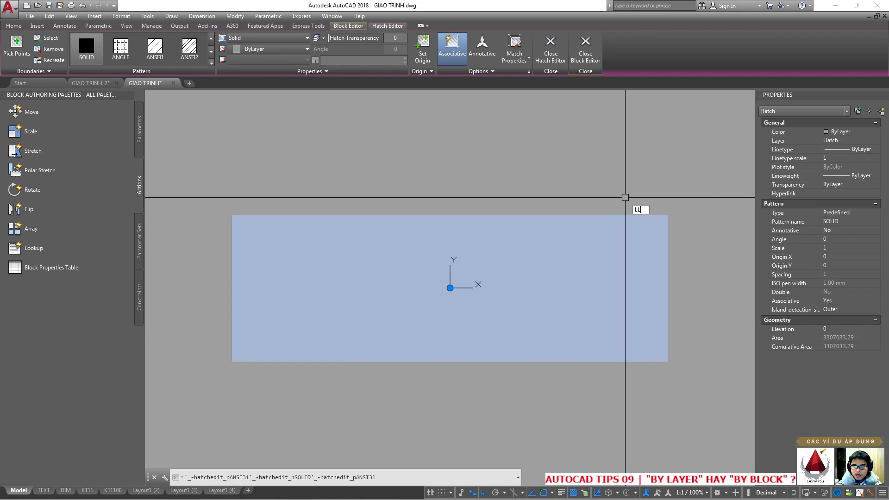
pyautogui.press('Return')
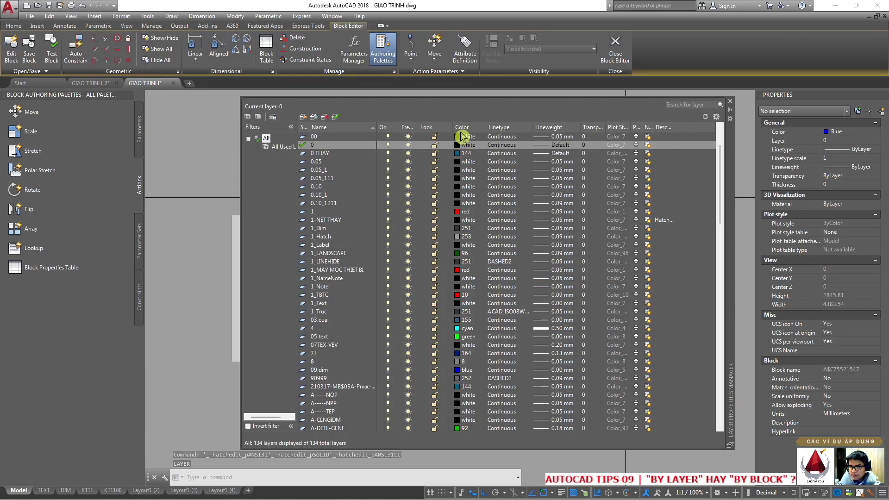
pyautogui.click(731, 103)
pyautogui.click(378, 249)
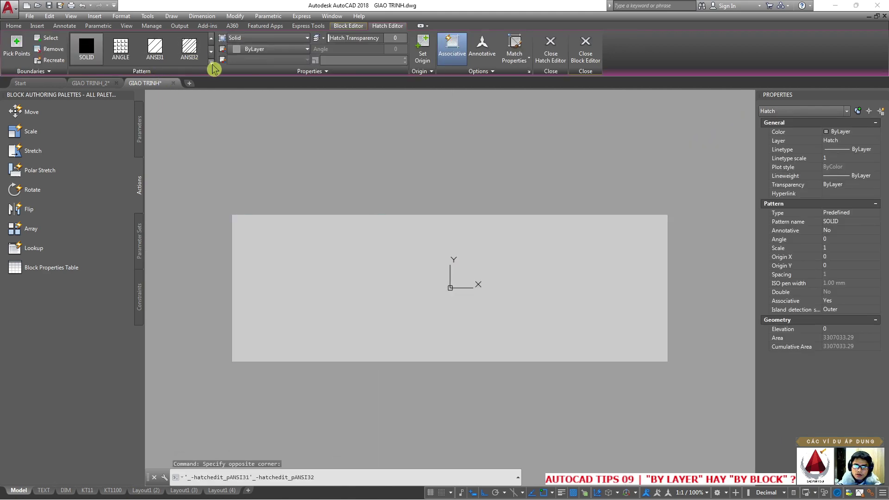
pyautogui.click(211, 62)
# Set the block's hatch colour to Red, then close the Block Editor saving changes
pyautogui.write('R')
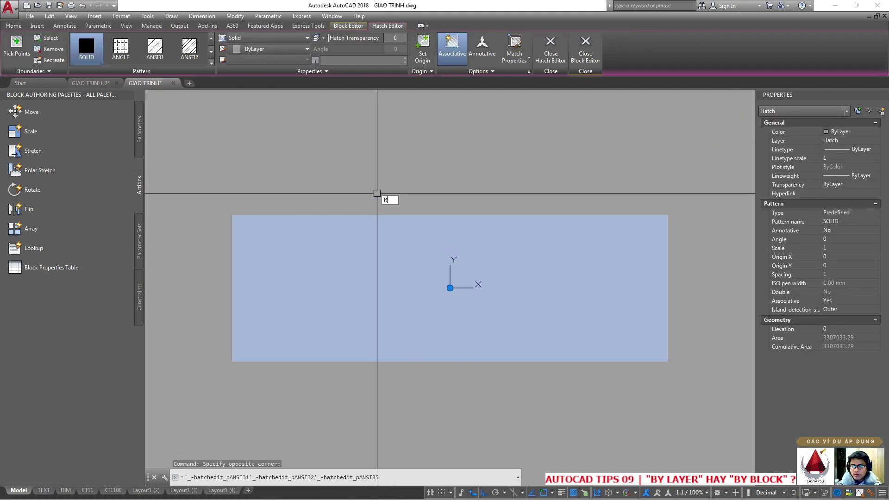
pyautogui.write('E')
pyautogui.press('Return')
pyautogui.press('Escape')
pyautogui.click(415, 245)
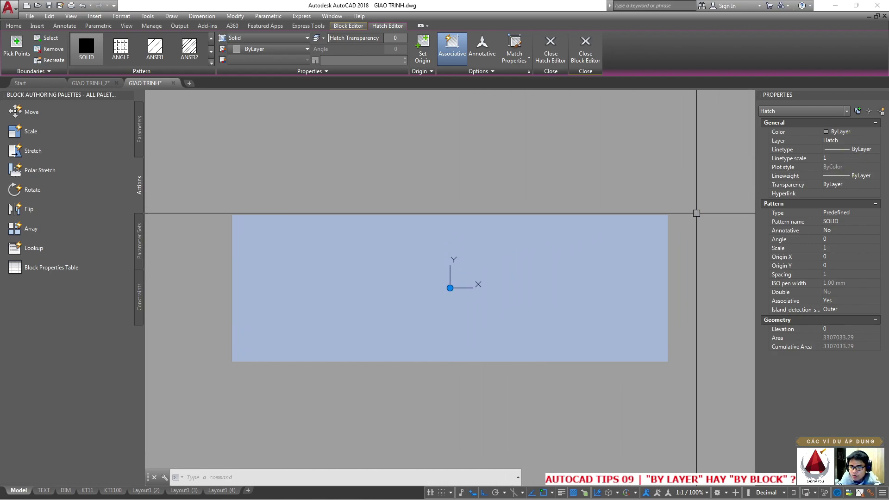
pyautogui.click(840, 132)
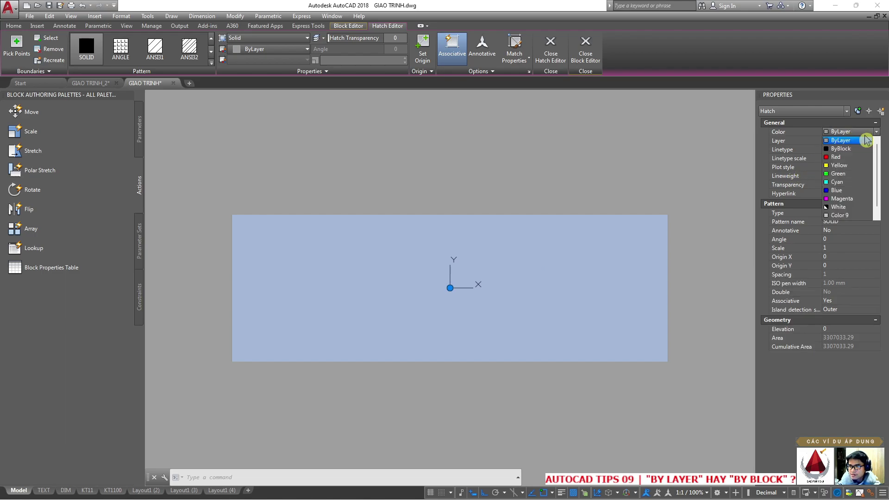
pyautogui.click(836, 157)
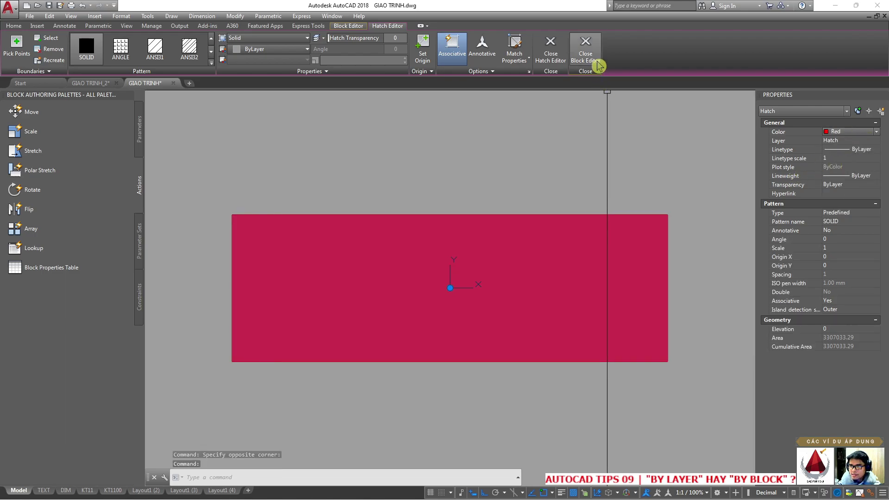
pyautogui.click(585, 47)
pyautogui.click(399, 239)
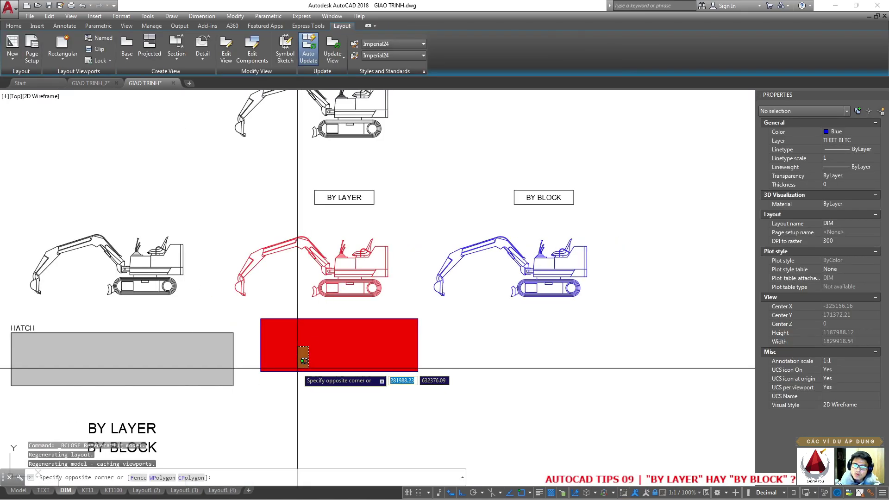
# Try setting the red rectangle block's colour to White in Properties
pyautogui.click(310, 365)
pyautogui.press('Escape')
pyautogui.click(313, 373)
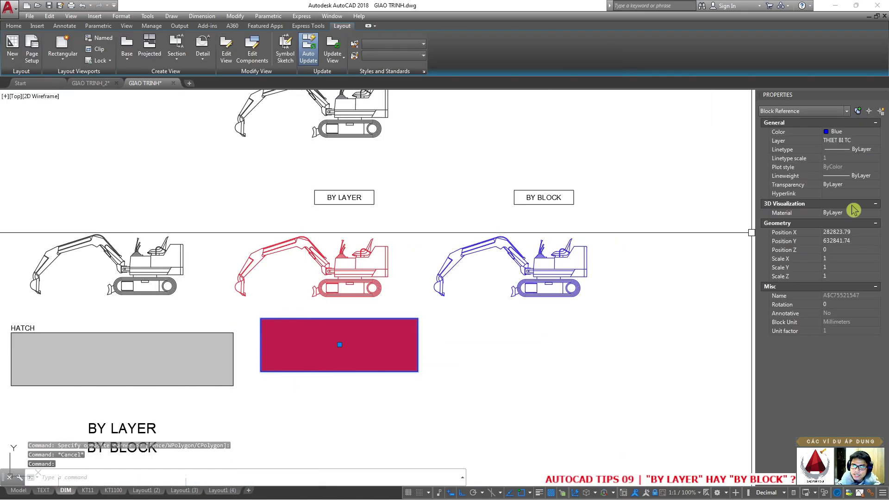
pyautogui.click(838, 132)
pyautogui.click(823, 211)
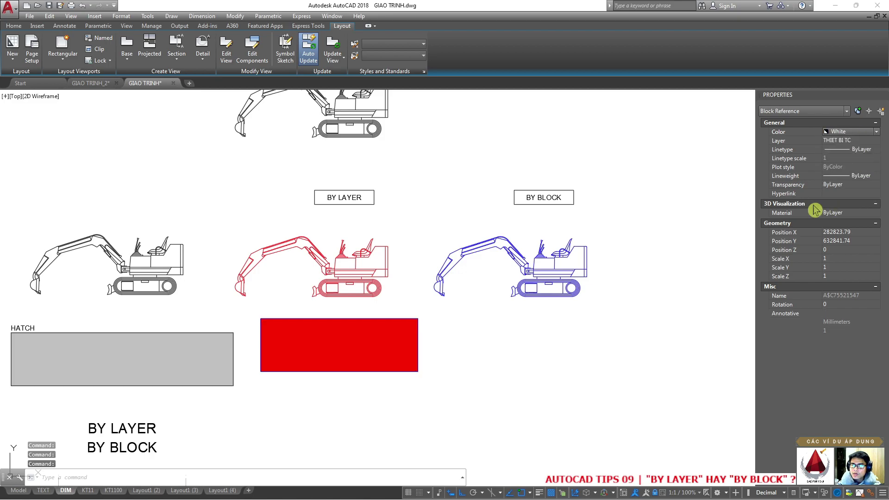
pyautogui.click(356, 342)
pyautogui.click(848, 132)
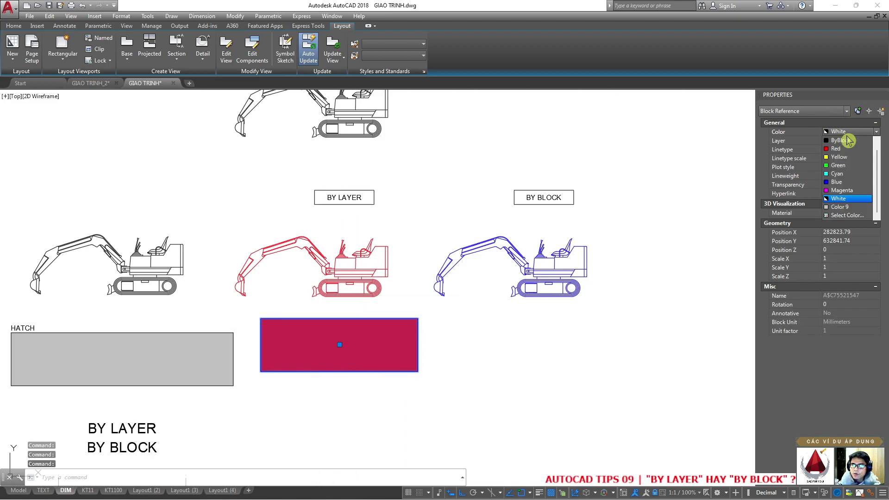
pyautogui.press('Escape')
# Cut the rectangle under the BY BLOCK excavator and paste it back in place as a block
pyautogui.moveTo(619, 333); pyautogui.dragTo(463, 330, button='middle')
pyautogui.moveTo(470, 377); pyautogui.dragTo(401, 338)
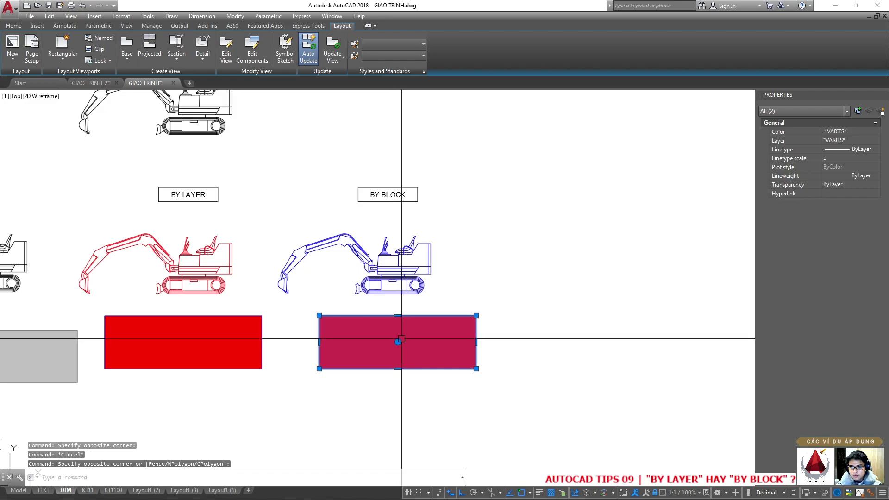
pyautogui.hotkey('ctrl', 'x')
pyautogui.hotkey('ctrl', 'v')
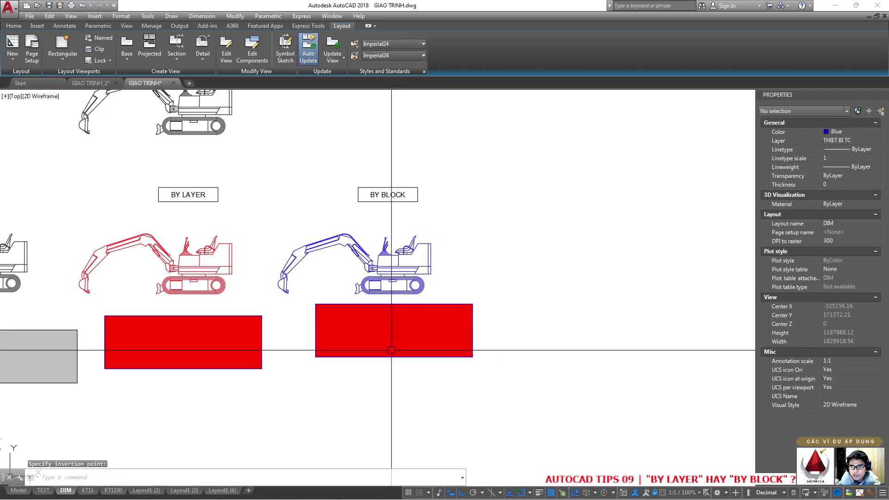
pyautogui.click(391, 351)
# Set the hatch inside the BY BLOCK rectangle block to ByBlock, then close and save the block
pyautogui.doubleClick(391, 351)
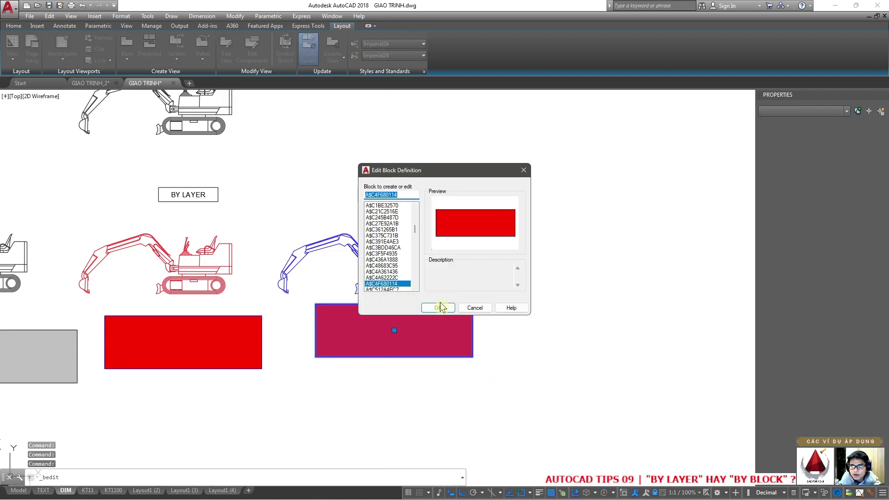
pyautogui.click(436, 307)
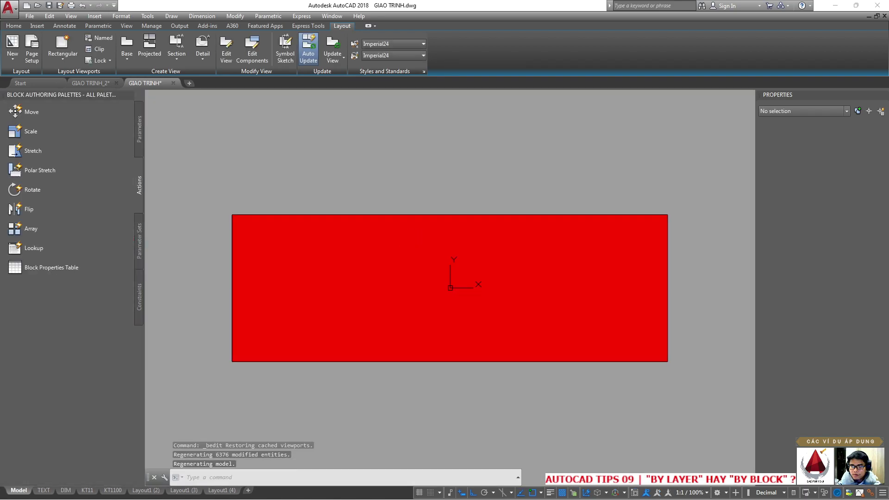
pyautogui.click(537, 263)
pyautogui.click(850, 132)
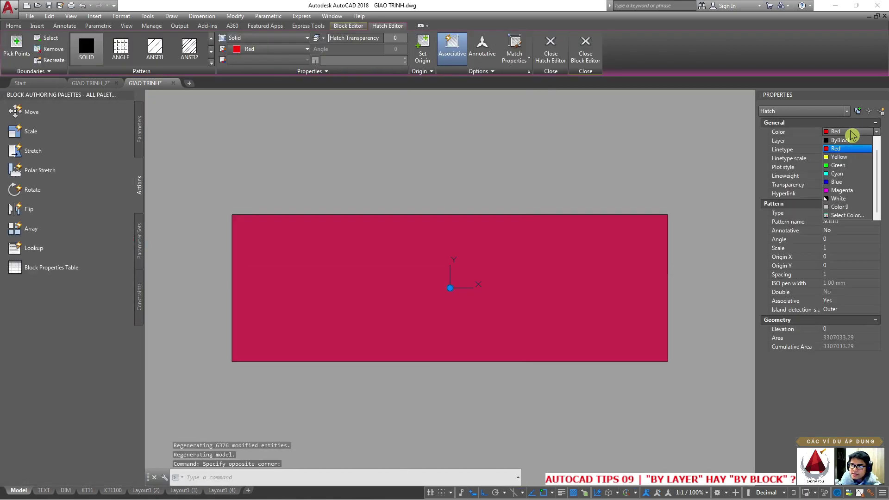
pyautogui.click(840, 140)
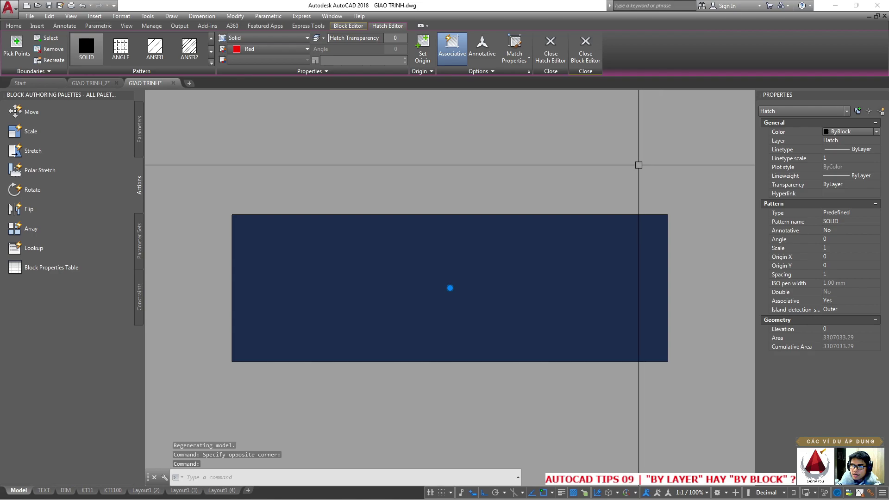
pyautogui.press('Escape')
pyautogui.click(598, 62)
pyautogui.click(403, 233)
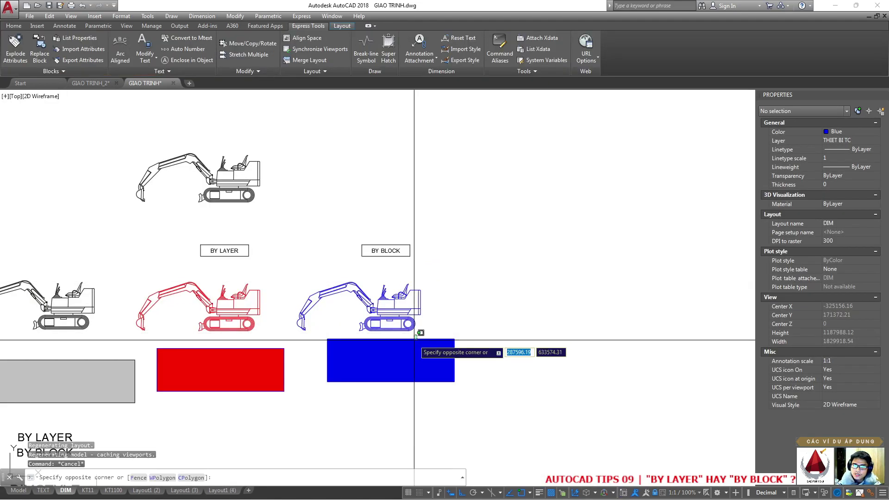
# Try Color 9 and Magenta on the BY BLOCK rectangle block, ending on grey Color 9
pyautogui.click(417, 349)
pyautogui.click(836, 131)
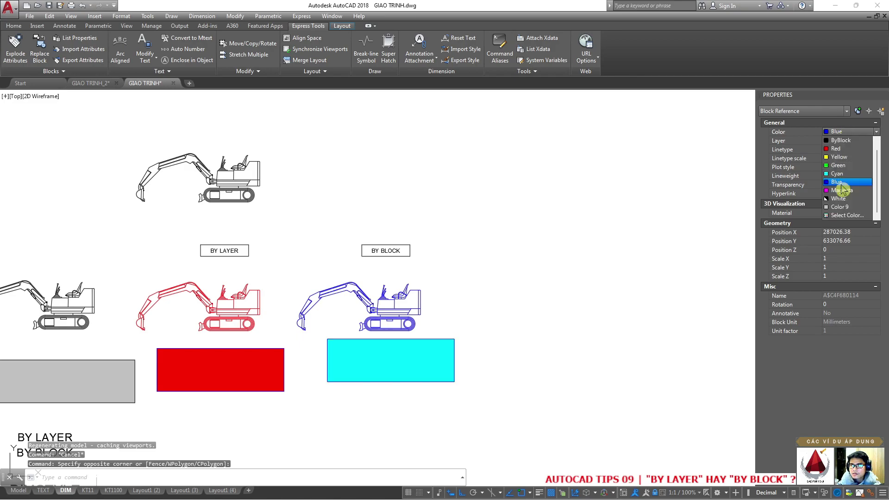
pyautogui.click(849, 213)
pyautogui.click(852, 131)
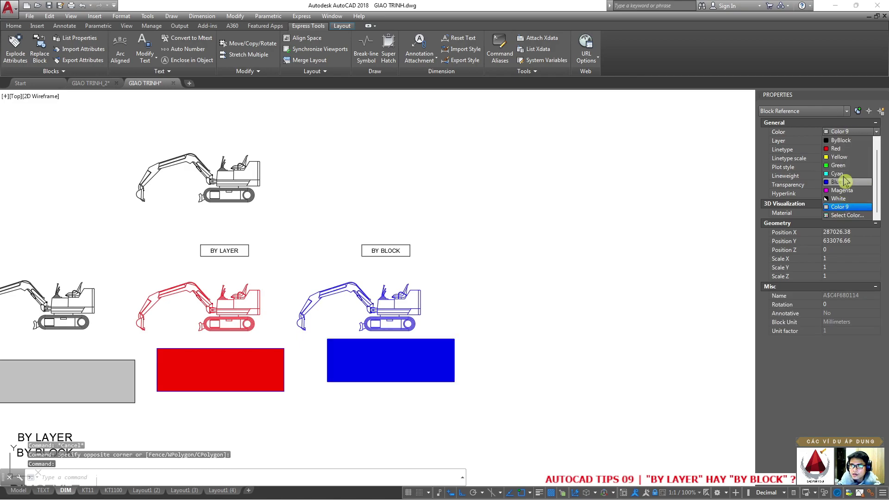
pyautogui.click(839, 190)
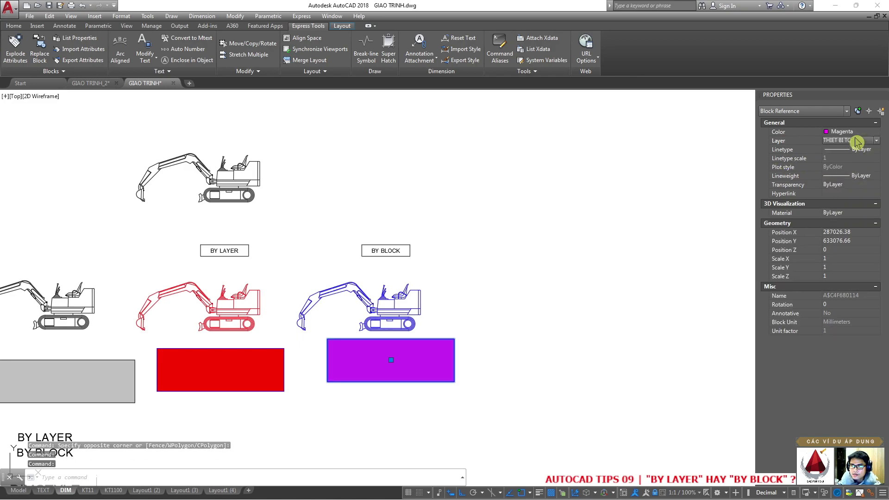
pyautogui.click(852, 132)
# Select the BY LAYER label, then reselect the grey BY BLOCK rectangle block
pyautogui.moveTo(359, 322); pyautogui.dragTo(377, 276, button='middle')
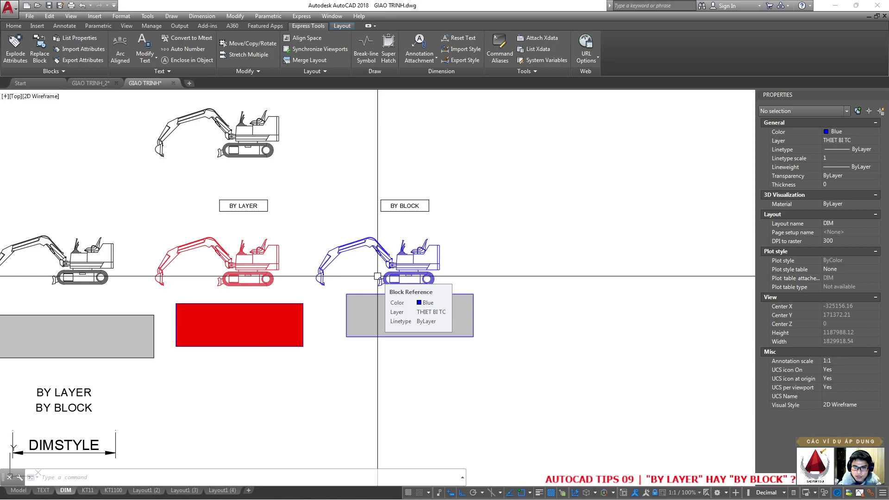
pyautogui.click(244, 205)
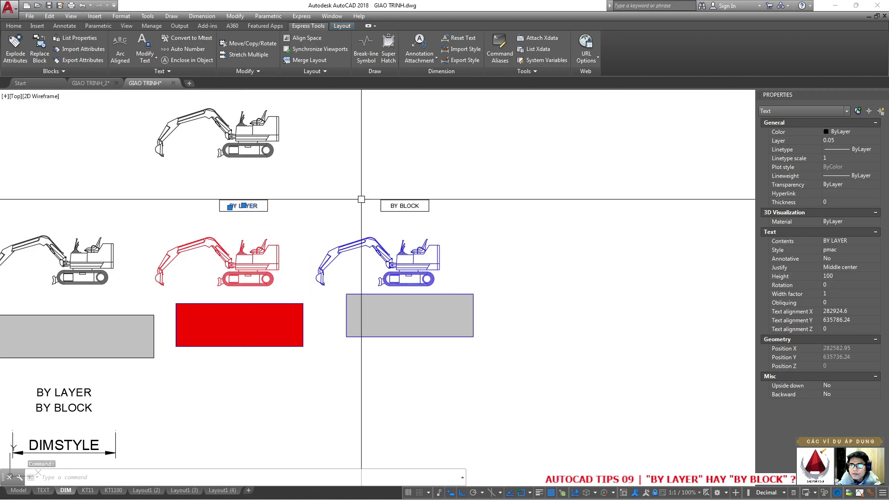
pyautogui.press('Escape')
pyautogui.click(416, 292)
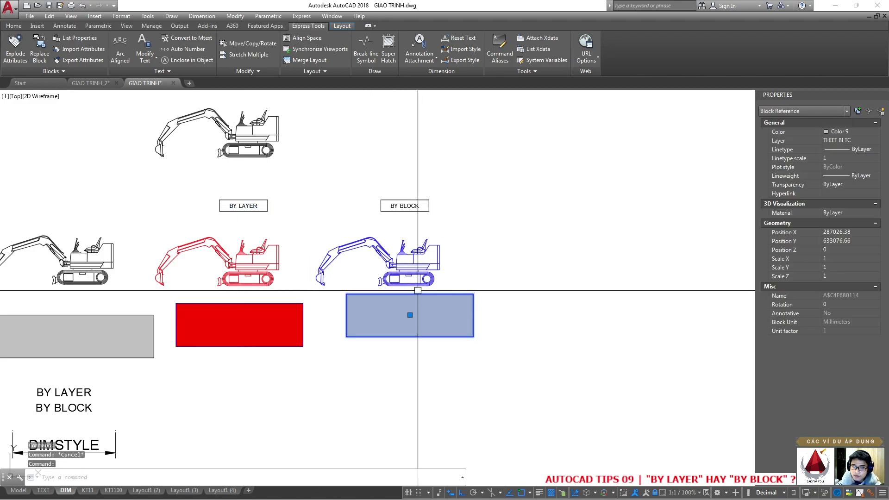
pyautogui.moveTo(416, 291)
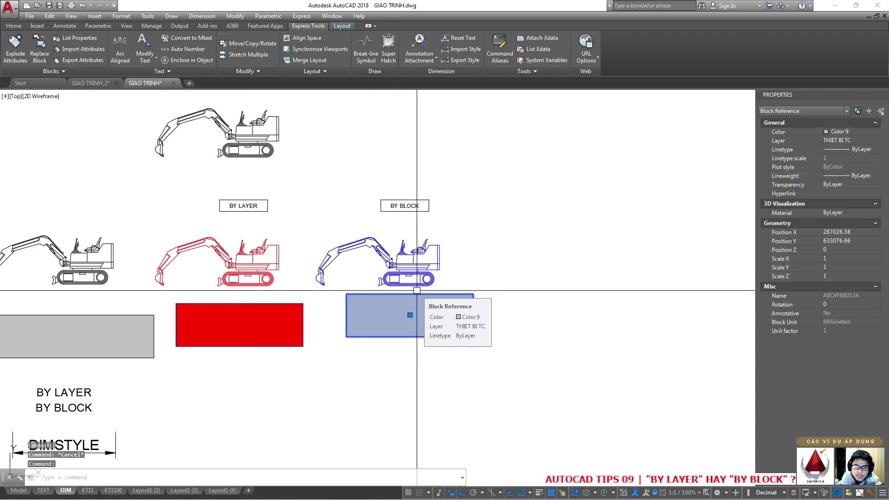
pyautogui.scroll(-5, 416, 290)
# Copy the BY LAYER text with COPY to sit below the red rectangle
pyautogui.scroll(3, 375, 256)
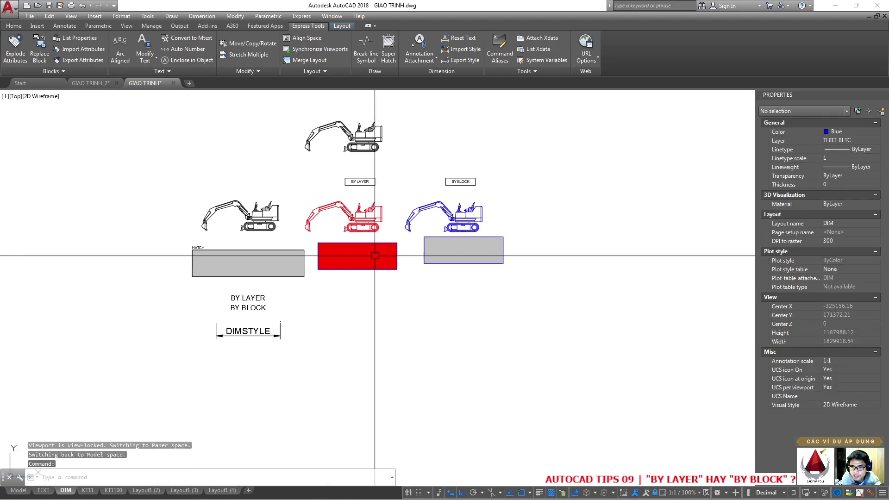
pyautogui.scroll(3, 268, 260)
pyautogui.click(265, 300)
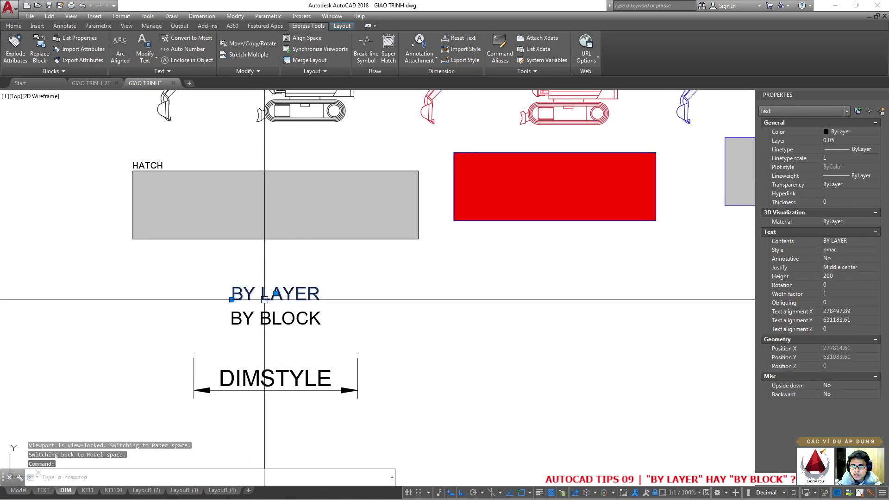
pyautogui.scroll(-2, 265, 299)
pyautogui.scroll(-3, 262, 298)
pyautogui.write('co')
pyautogui.press('Return')
pyautogui.click(229, 299)
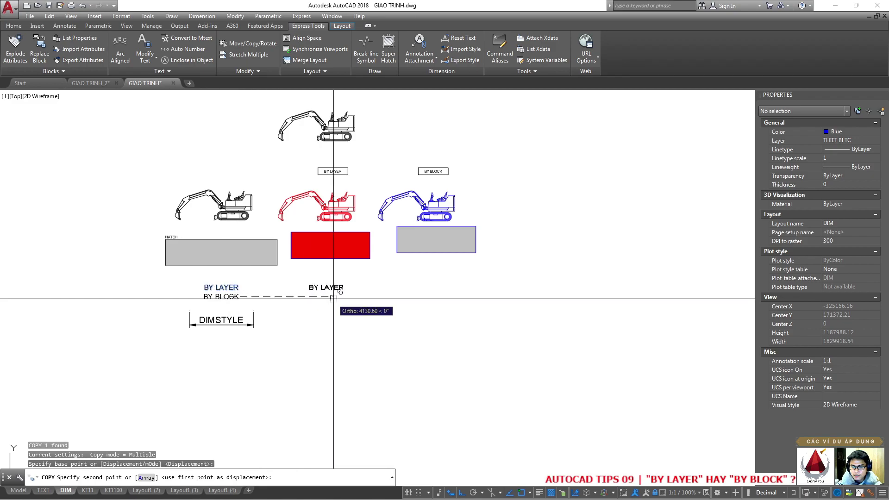
pyautogui.click(333, 299)
pyautogui.press('Escape')
# Copy the new BY LAYER text with a base point to make it a block
pyautogui.scroll(3, 375, 294)
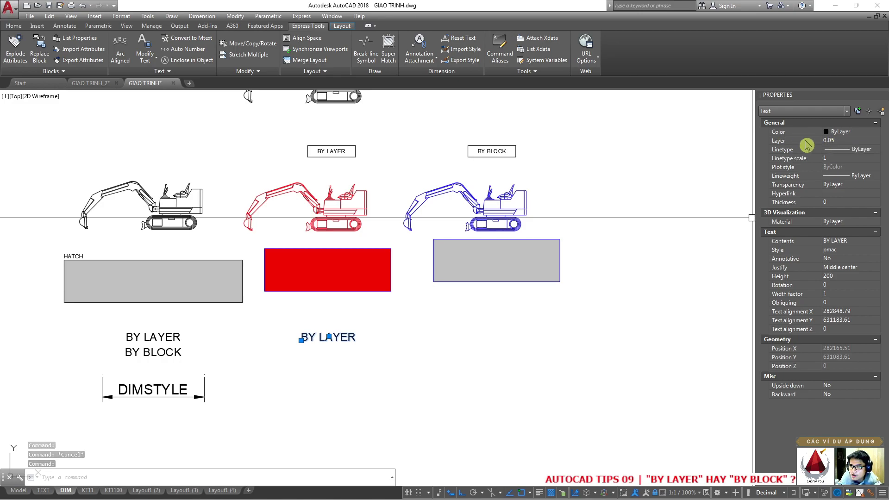
pyautogui.hotkey('ctrl', 'shift', 'c')
pyautogui.press('Escape')
# Set the BY LAYER lettering inside the text block to ByBlock, then close and save the block
pyautogui.doubleClick(329, 338)
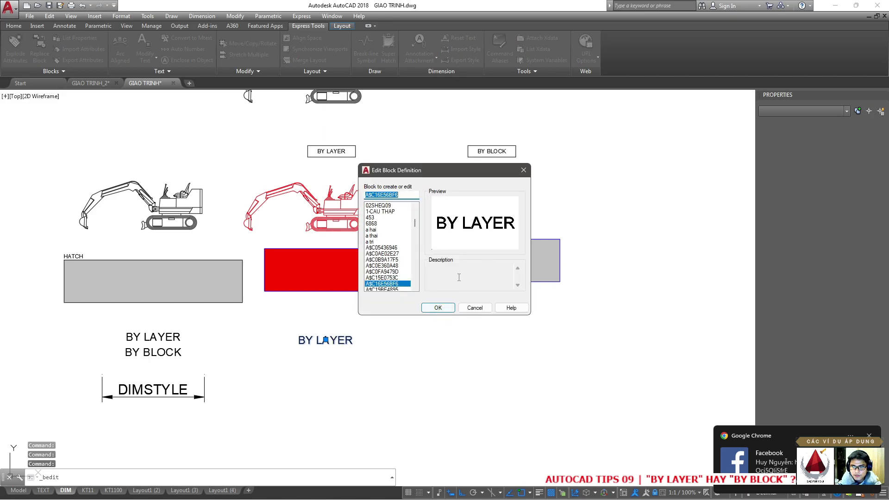
pyautogui.click(443, 306)
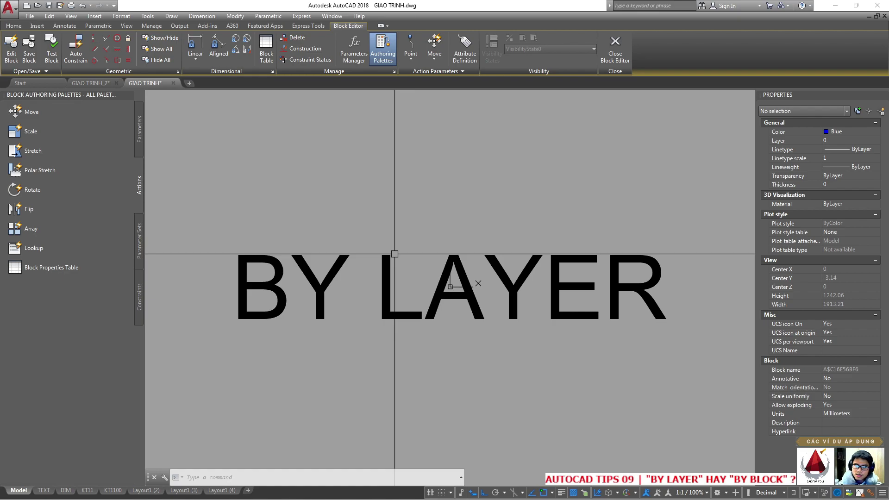
pyautogui.click(388, 282)
pyautogui.scroll(-2, 303, 304)
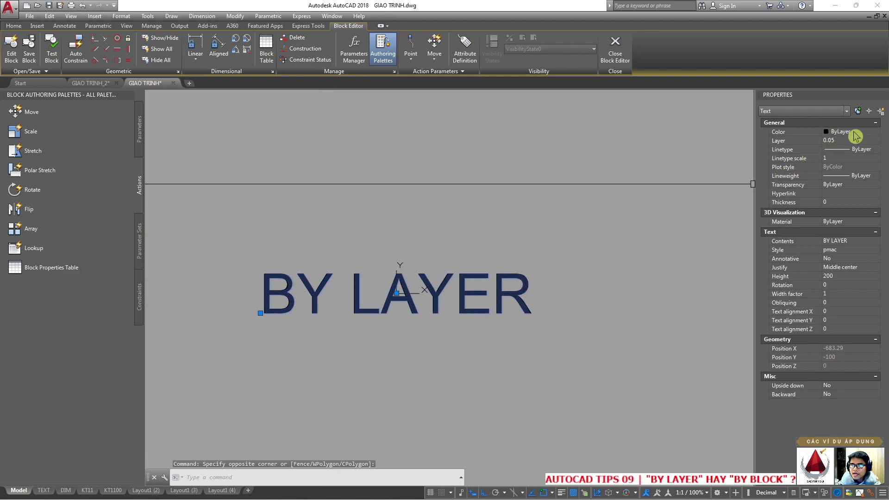
pyautogui.click(871, 131)
pyautogui.click(838, 149)
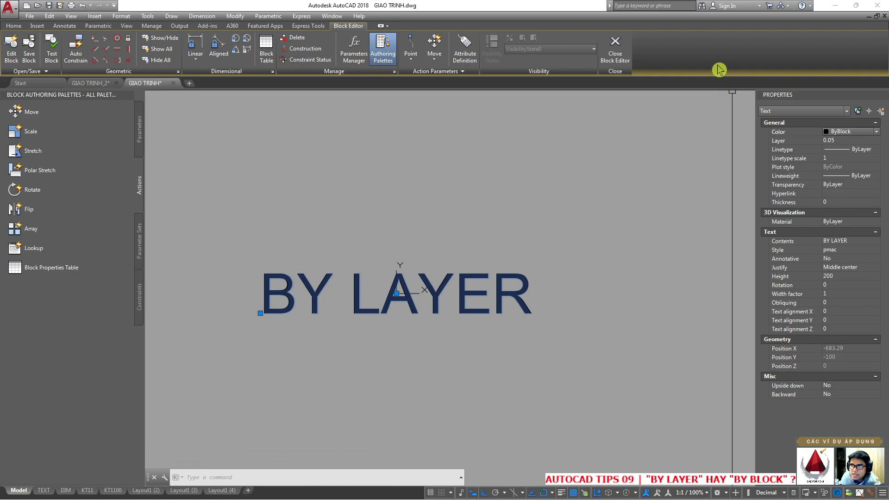
pyautogui.click(623, 41)
pyautogui.click(444, 257)
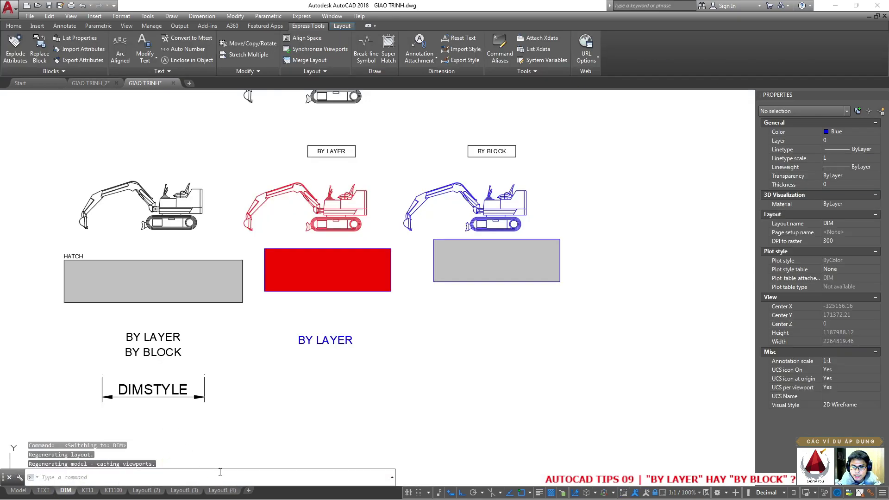
# Cycle the BY LAYER text block's colour through White, Color 9, Red and Cyan, ending on Magenta
pyautogui.click(299, 341)
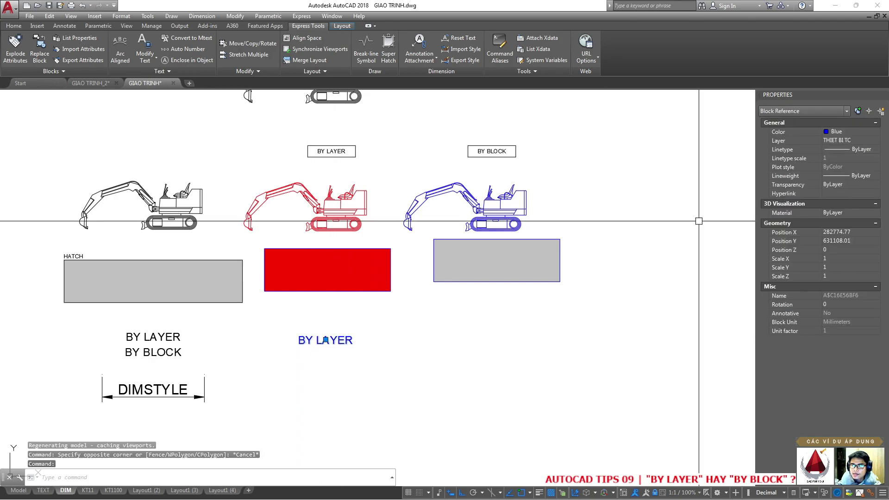
pyautogui.click(851, 132)
pyautogui.click(843, 207)
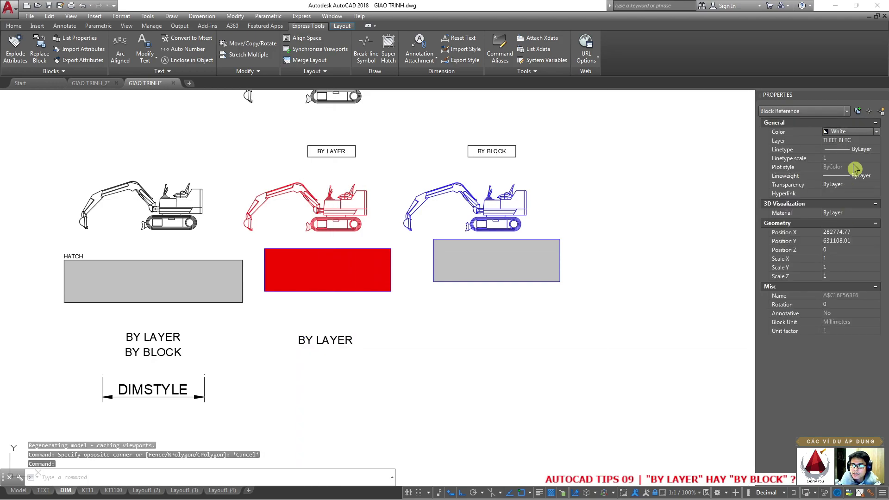
pyautogui.click(851, 132)
pyautogui.click(840, 207)
pyautogui.click(851, 132)
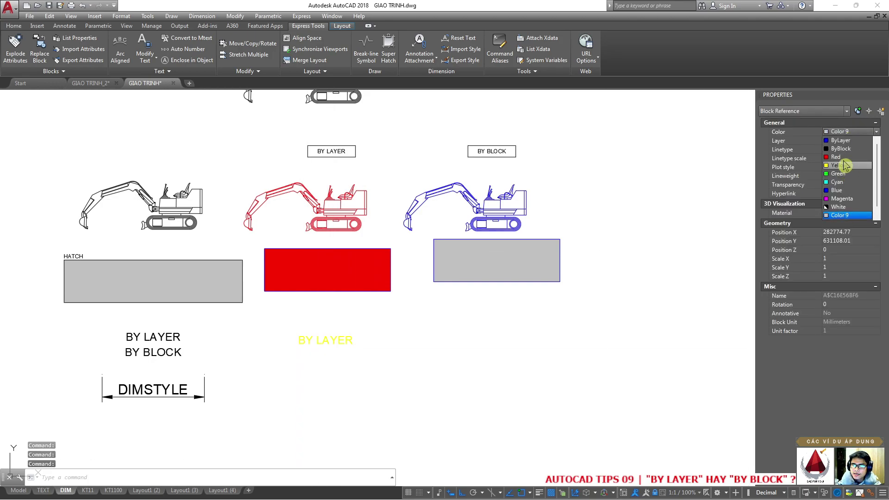
pyautogui.click(847, 149)
pyautogui.click(851, 133)
pyautogui.click(847, 174)
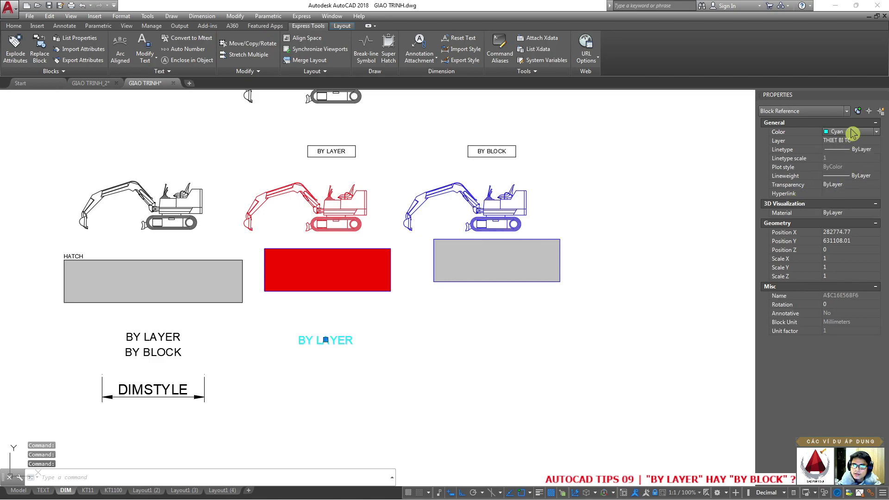
pyautogui.click(851, 133)
pyautogui.click(838, 191)
pyautogui.press('Escape')
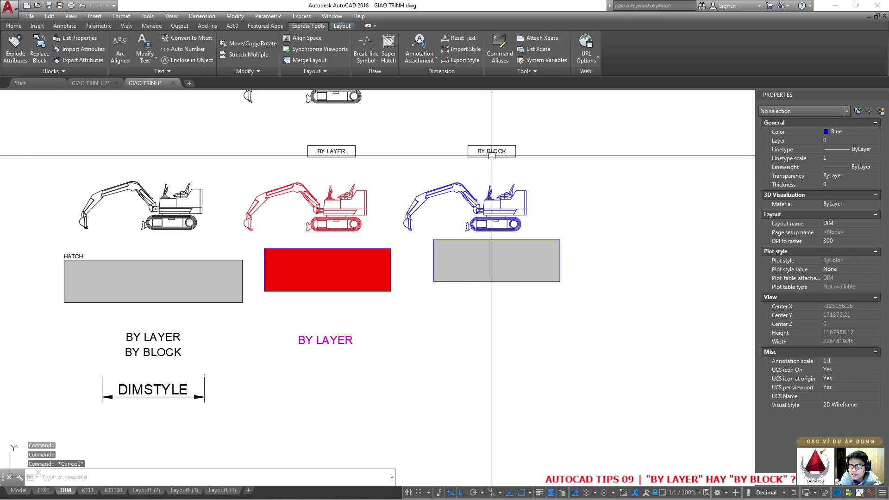
# Copy the blue BY BLOCK excavator directly above and explode the copy
pyautogui.click(532, 191)
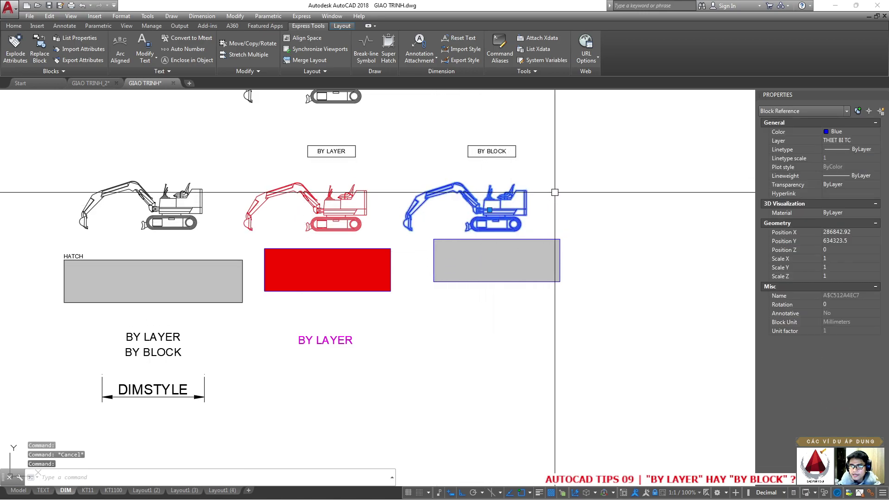
pyautogui.moveTo(517, 204); pyautogui.dragTo(423, 270, button='middle')
pyautogui.write('co')
pyautogui.press('Return')
pyautogui.click(423, 271)
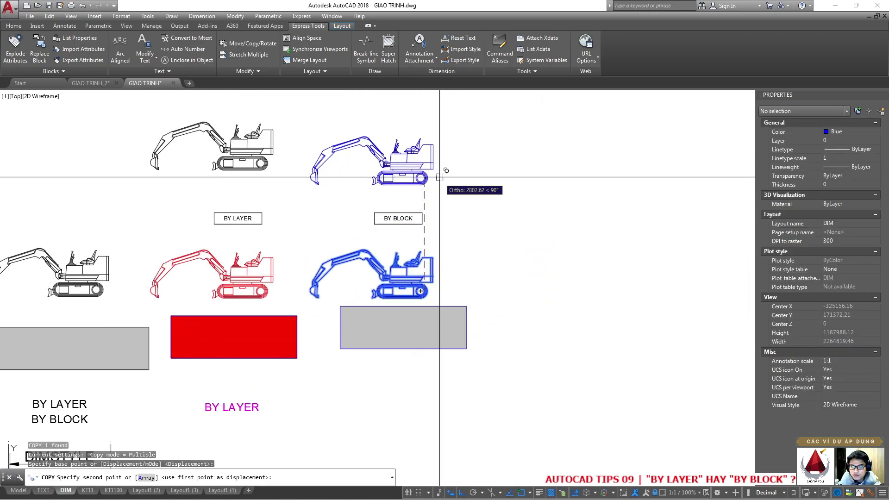
pyautogui.click(422, 151)
pyautogui.write('x')
pyautogui.press('Return')
# Select the upper excavator's exploded pieces and check their colour choices
pyautogui.moveTo(400, 151); pyautogui.dragTo(332, 198, button='middle')
pyautogui.press('Escape')
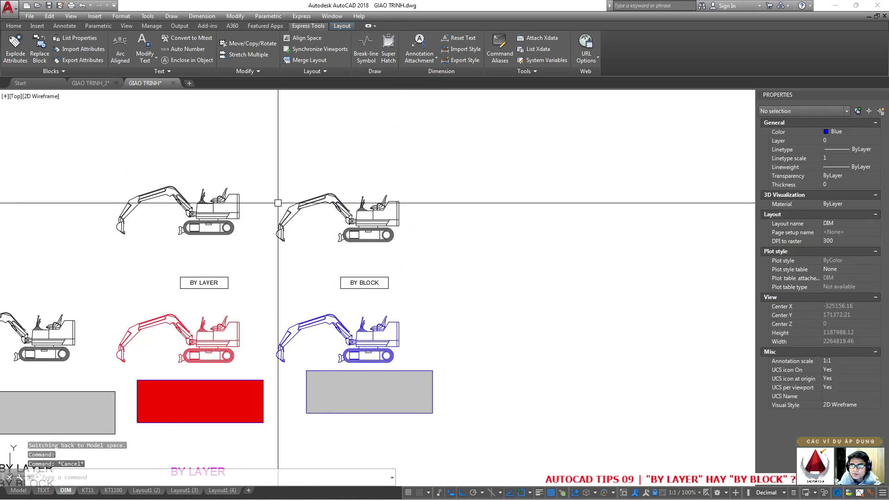
pyautogui.scroll(2, 278, 193)
pyautogui.click(506, 284)
pyautogui.click(171, 163)
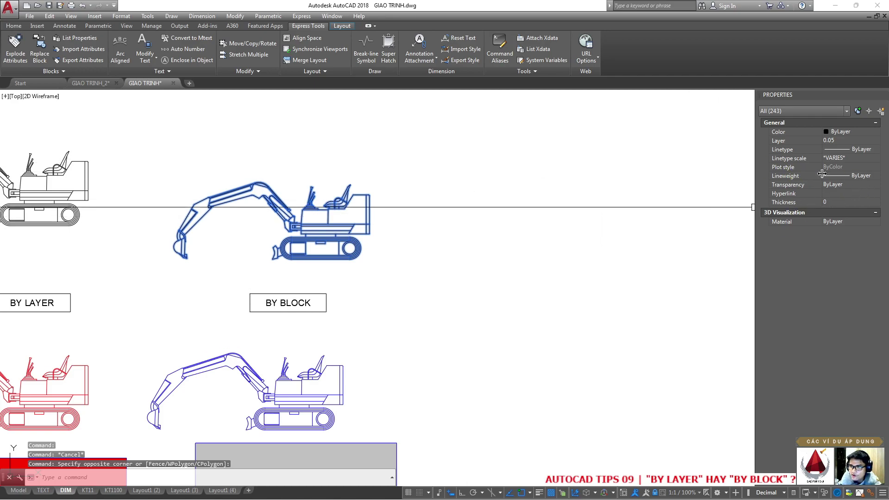
pyautogui.press('Escape')
pyautogui.click(412, 278)
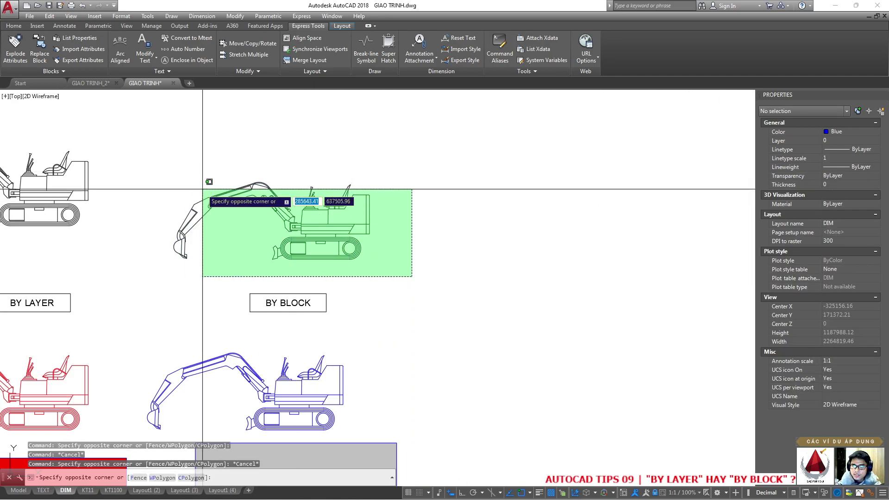
pyautogui.click(839, 134)
pyautogui.press('Escape')
# Window-select the upper excavator, COPYBASE it with a base point, then erase it
pyautogui.click(407, 261)
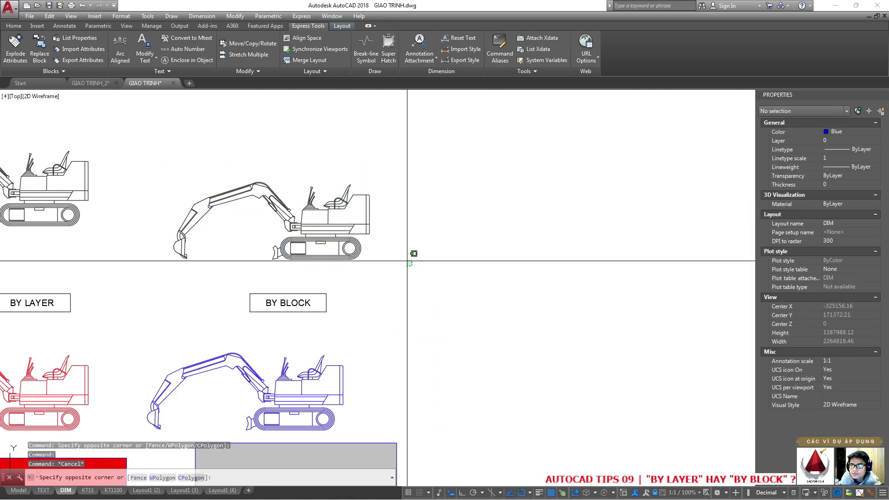
pyautogui.click(268, 197)
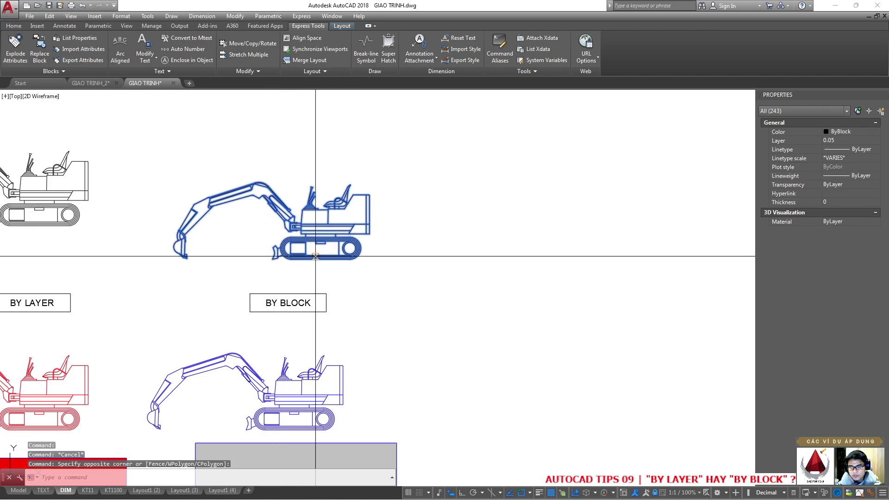
pyautogui.hotkey('ctrl', 'shift', 'c')
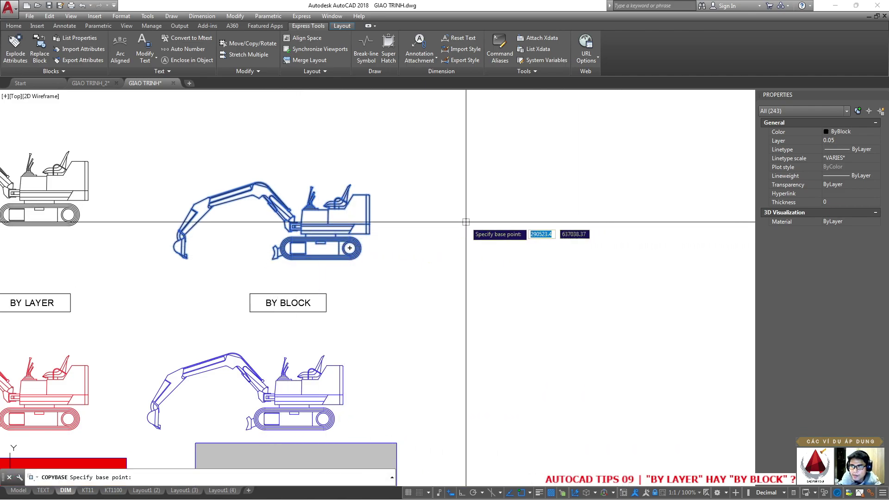
pyautogui.click(466, 222)
pyautogui.write('E')
pyautogui.press('Return')
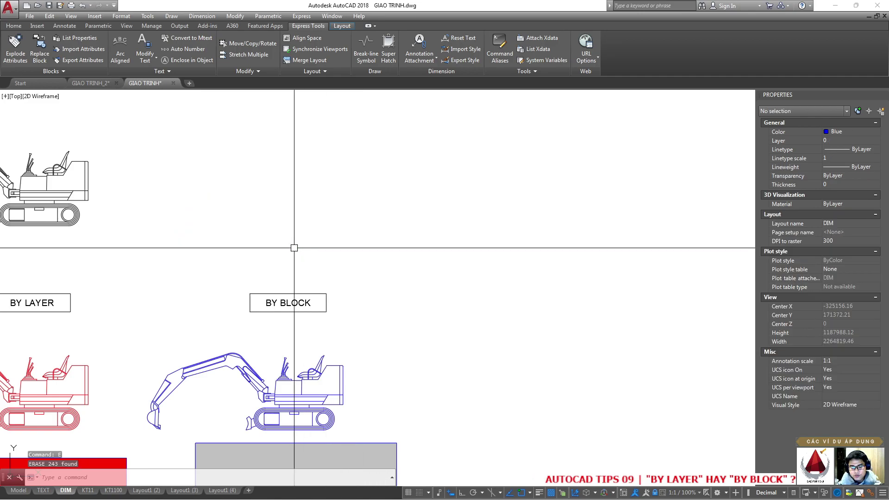
# Paste the upper excavator back in place as a block and assign it colour White
pyautogui.hotkey('ctrl', 'shift', 'v')
pyautogui.click(265, 251)
pyautogui.click(852, 131)
pyautogui.click(858, 151)
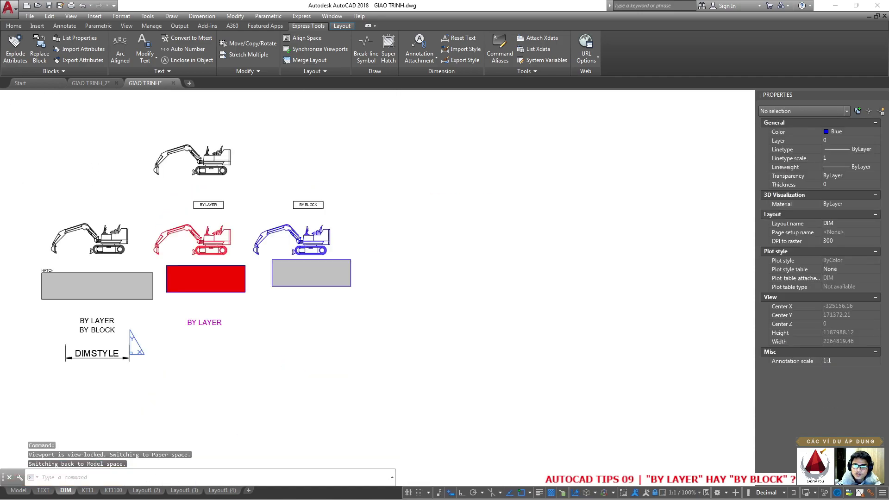
# Copy the DIMSTYLE dimension to the right of the original
pyautogui.scroll(-2, 317, 202)
pyautogui.scroll(3, 296, 202)
pyautogui.scroll(3, 288, 202)
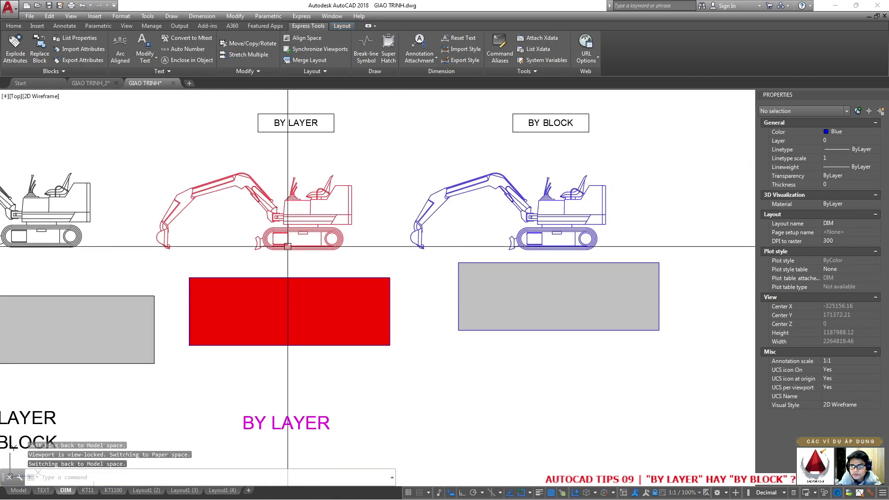
pyautogui.scroll(-2, 287, 246)
pyautogui.scroll(-1, 240, 328)
pyautogui.write('co')
pyautogui.press('Return')
pyautogui.click(236, 322)
pyautogui.press('Return')
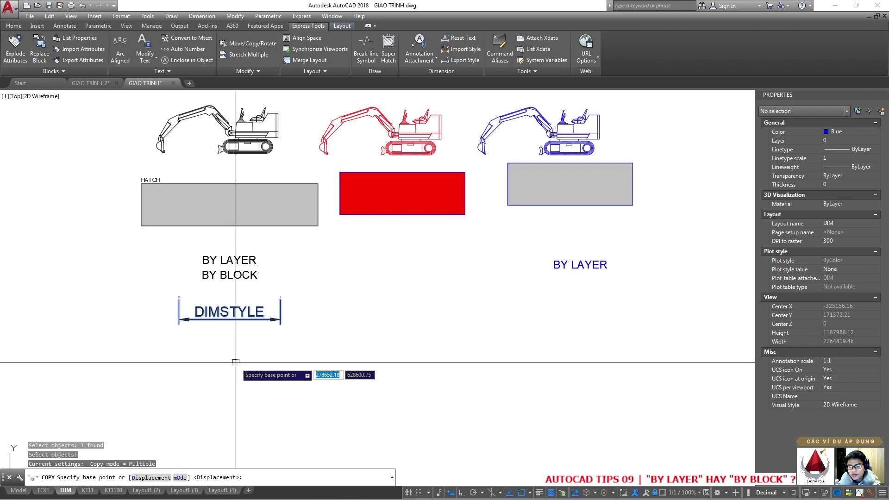
pyautogui.click(236, 362)
pyautogui.click(421, 362)
pyautogui.press('Return')
# Select the new DIMSTYLE copy and open the Dimension Style Manager showing ISO 200
pyautogui.moveTo(436, 329); pyautogui.dragTo(397, 338, button='middle')
pyautogui.click(378, 331)
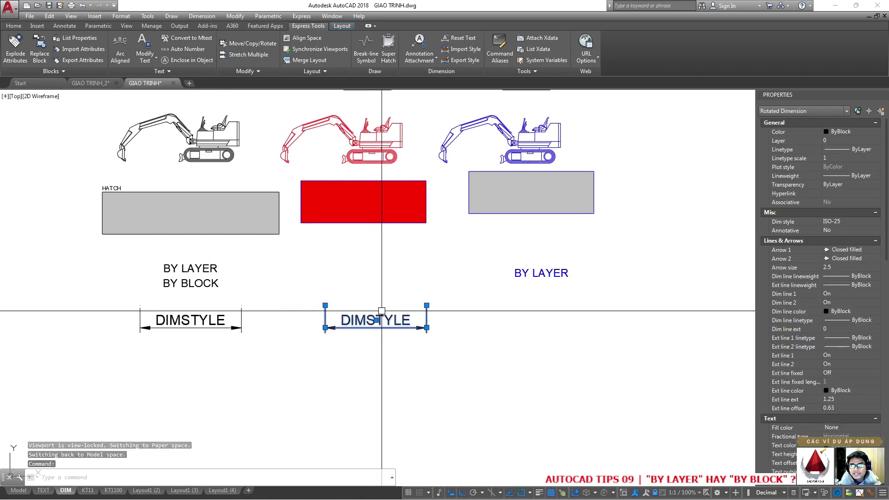
pyautogui.write('D')
pyautogui.press('Return')
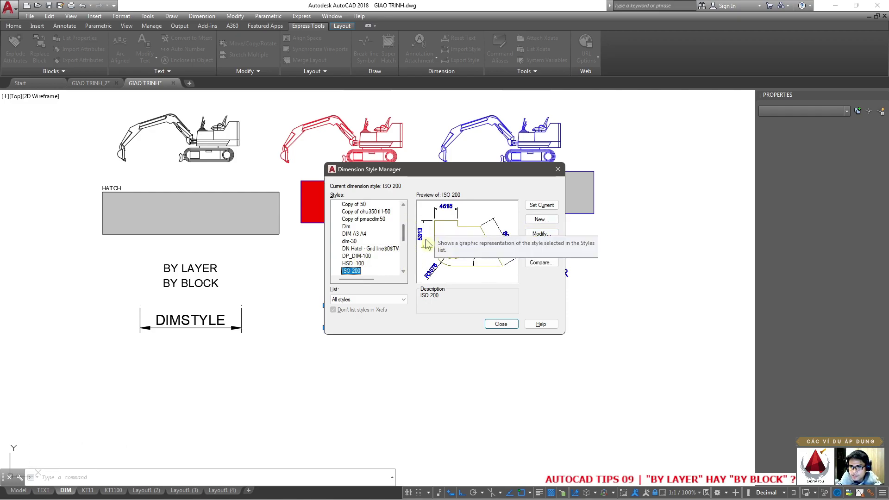
# Reopen the Dimension Style Manager and modify the ISO-25 style
pyautogui.press('Escape')
pyautogui.click(64, 26)
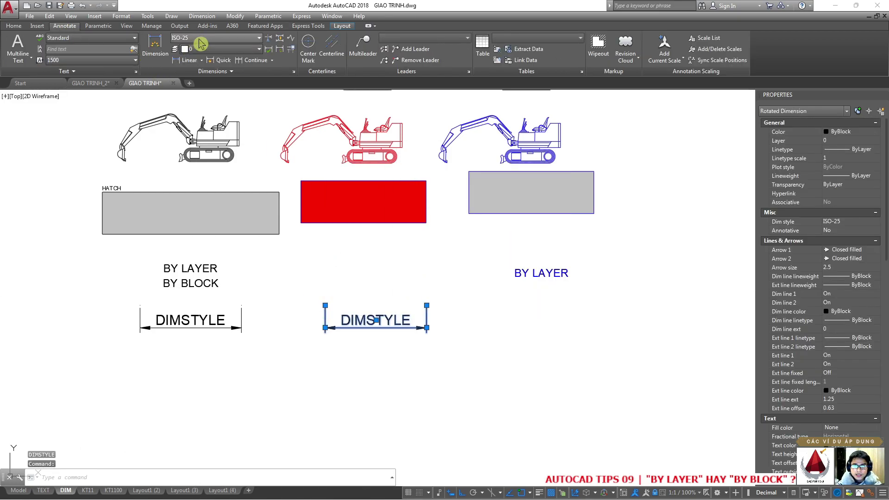
pyautogui.press('Escape')
pyautogui.write('d')
pyautogui.press('Return')
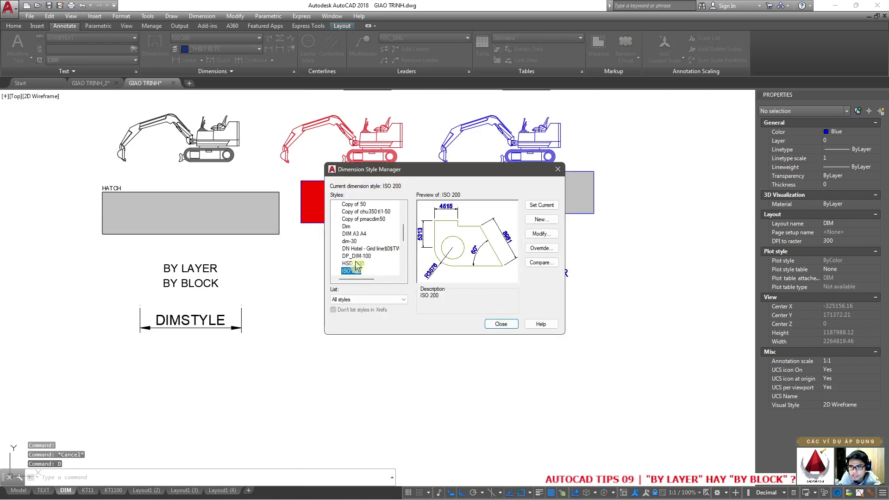
pyautogui.scroll(-2, 357, 267)
pyautogui.click(351, 233)
pyautogui.click(540, 233)
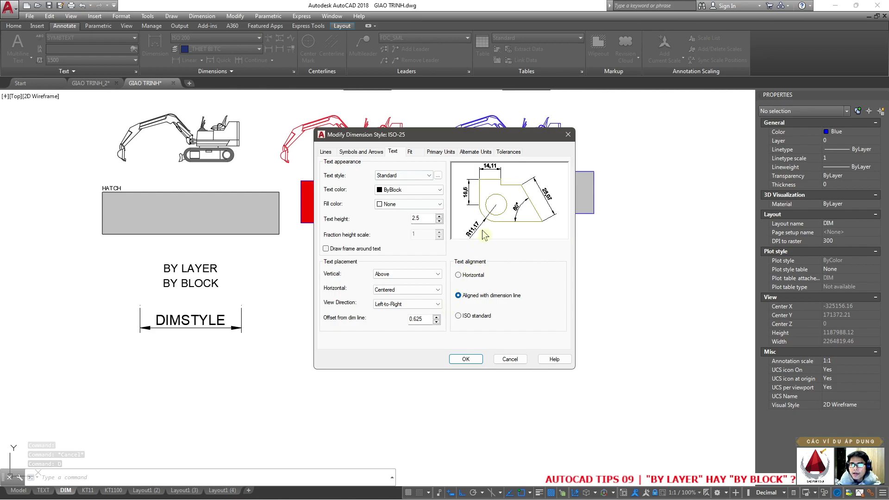
# Confirm ISO-25 line, extension-line and text colours are ByBlock, then close the manager
pyautogui.moveTo(368, 139); pyautogui.dragTo(425, 139)
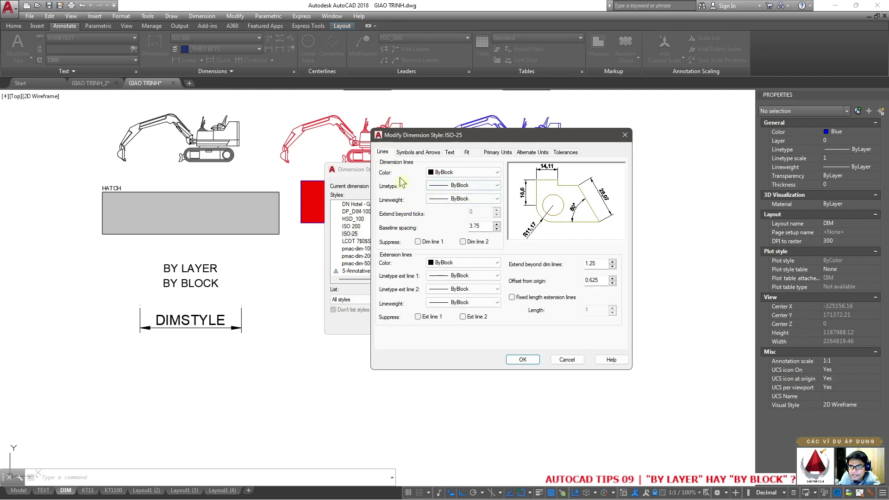
pyautogui.click(458, 173)
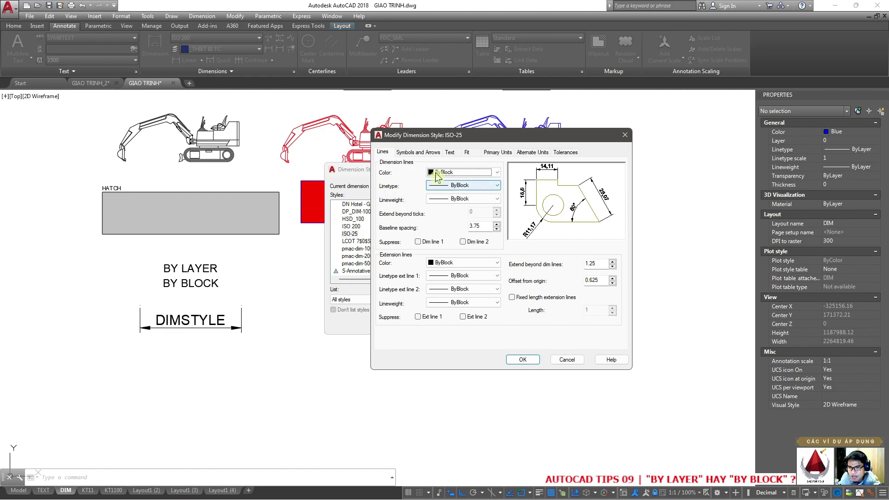
pyautogui.click(418, 152)
pyautogui.click(449, 152)
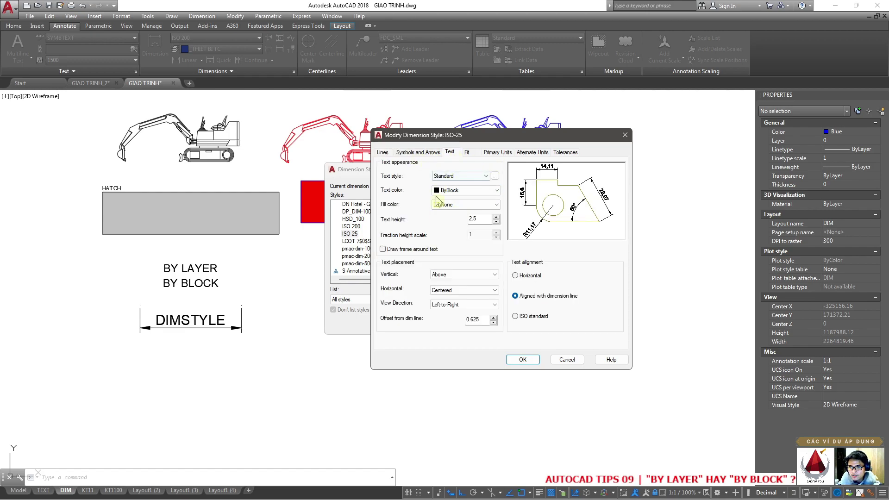
pyautogui.click(524, 359)
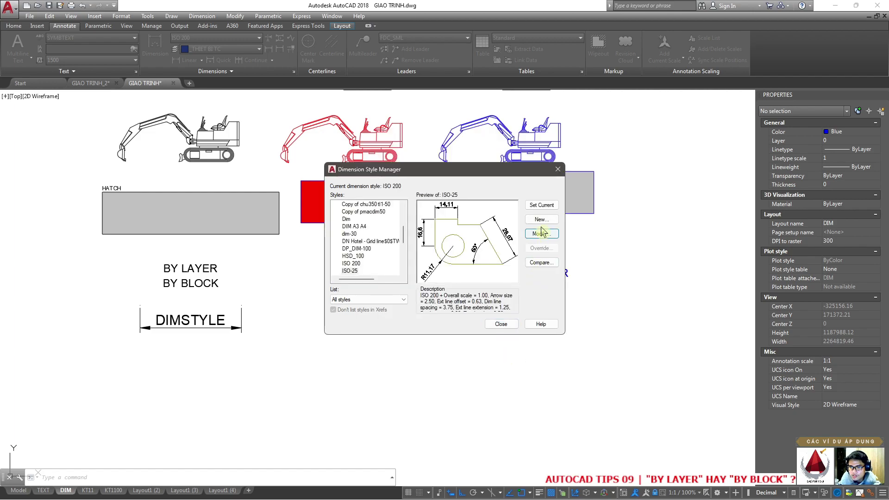
pyautogui.click(501, 324)
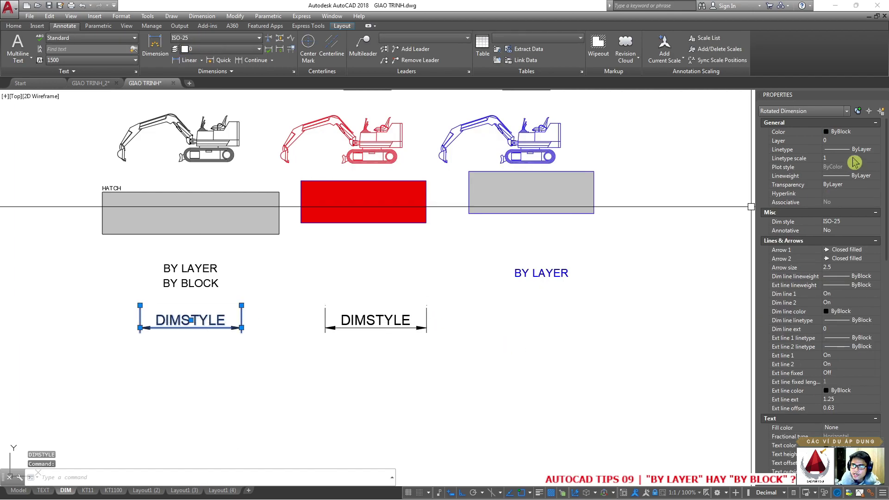
# Recolour the left DIMSTYLE dimension green, then white, and finally blue
pyautogui.click(845, 132)
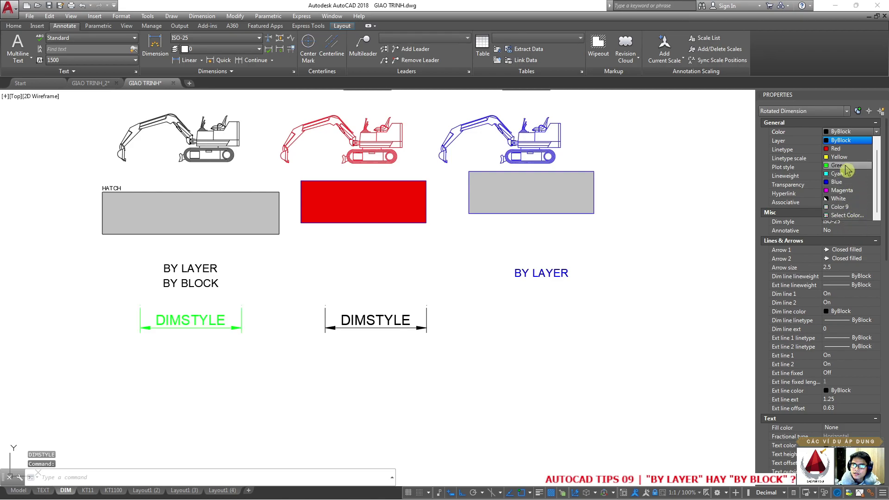
pyautogui.click(847, 168)
pyautogui.click(838, 198)
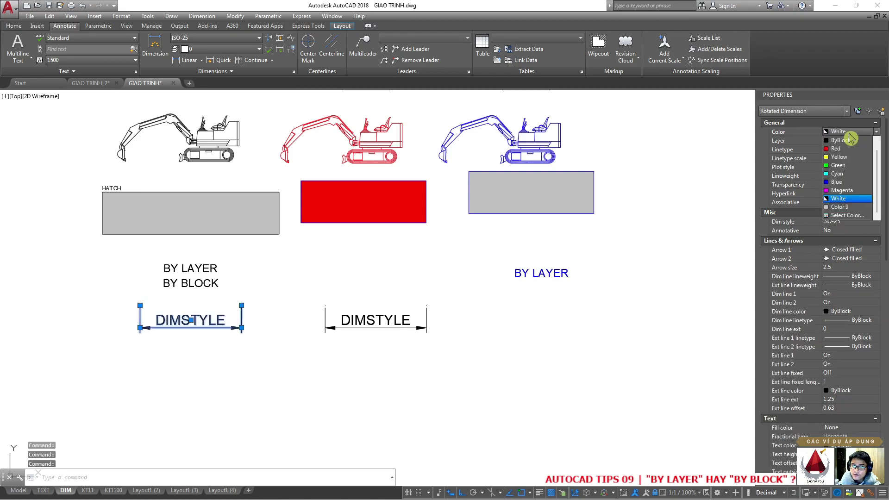
pyautogui.click(838, 182)
pyautogui.click(850, 131)
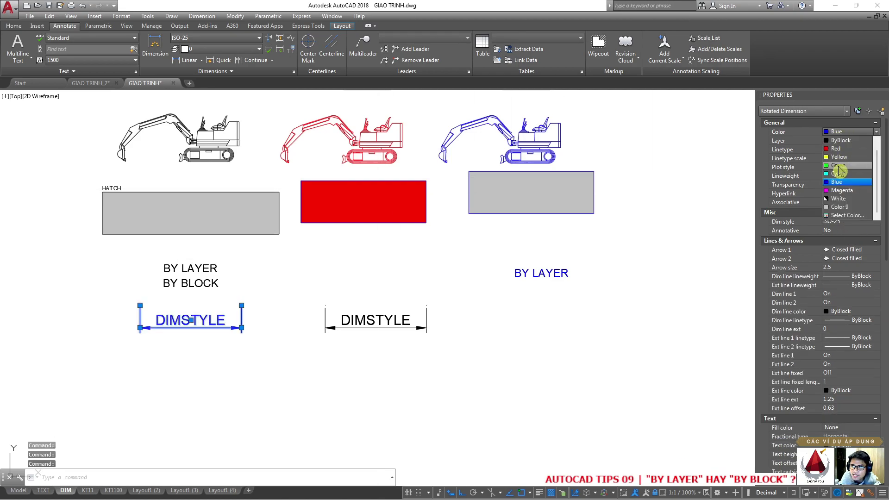
pyautogui.press('Escape')
pyautogui.click(180, 316)
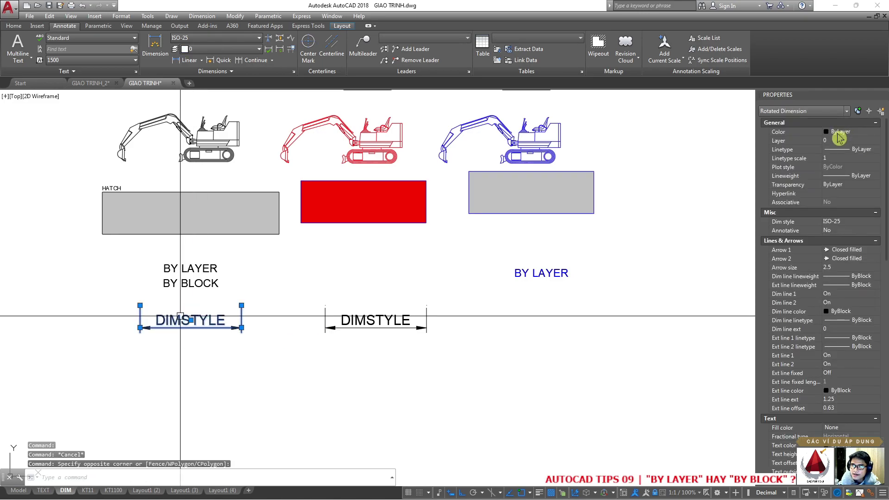
pyautogui.click(839, 134)
pyautogui.click(838, 182)
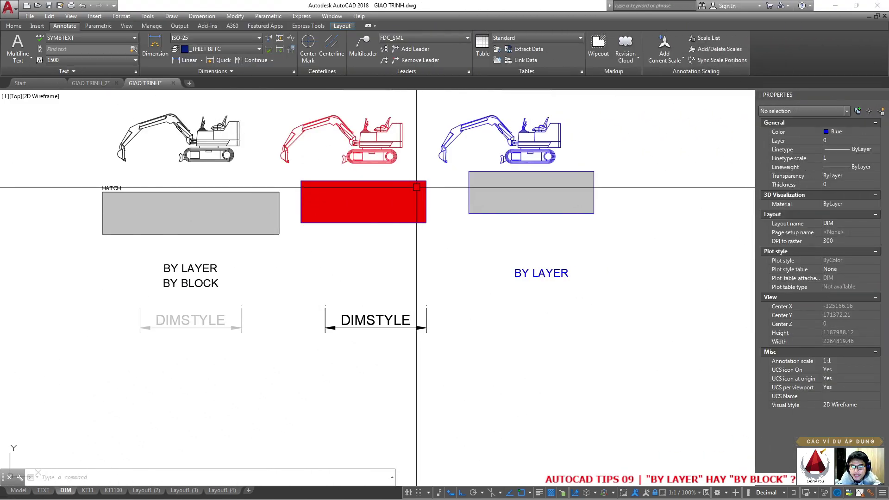
# Explode the blue excavator block under BY BLOCK into black lines
pyautogui.scroll(-3, 417, 195)
pyautogui.scroll(3, 417, 194)
pyautogui.scroll(2, 449, 215)
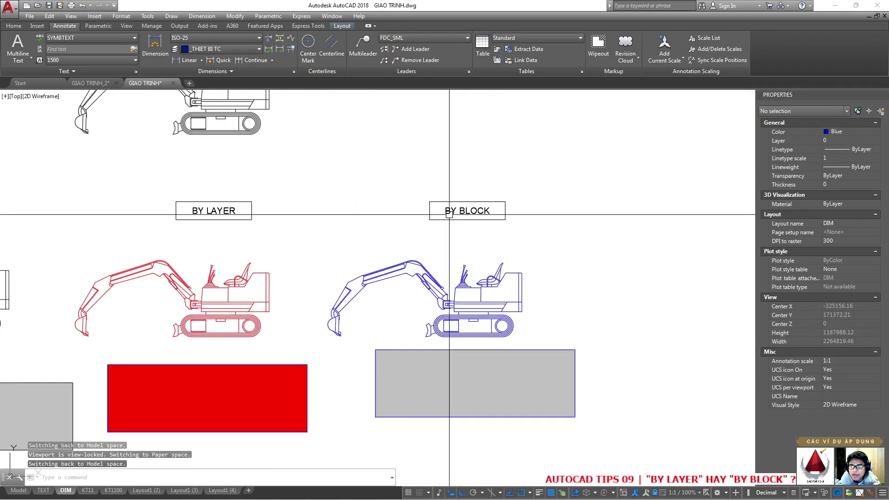
pyautogui.click(310, 228)
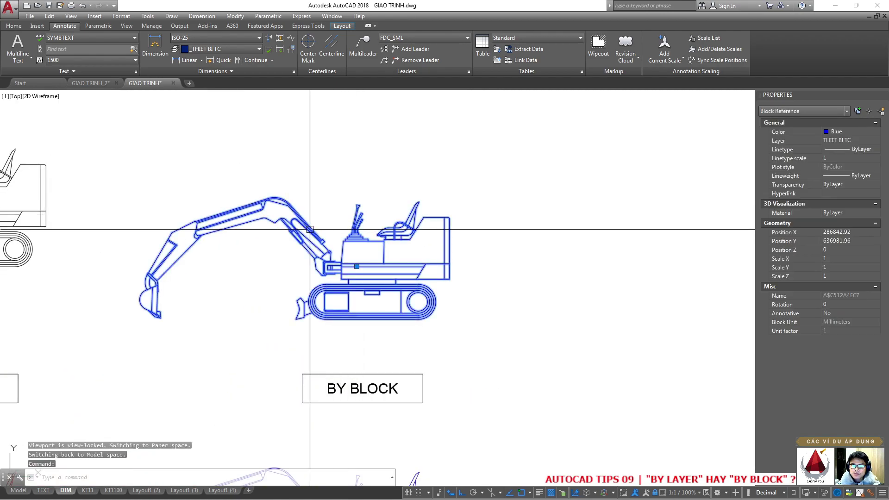
pyautogui.write('x')
pyautogui.press('Return')
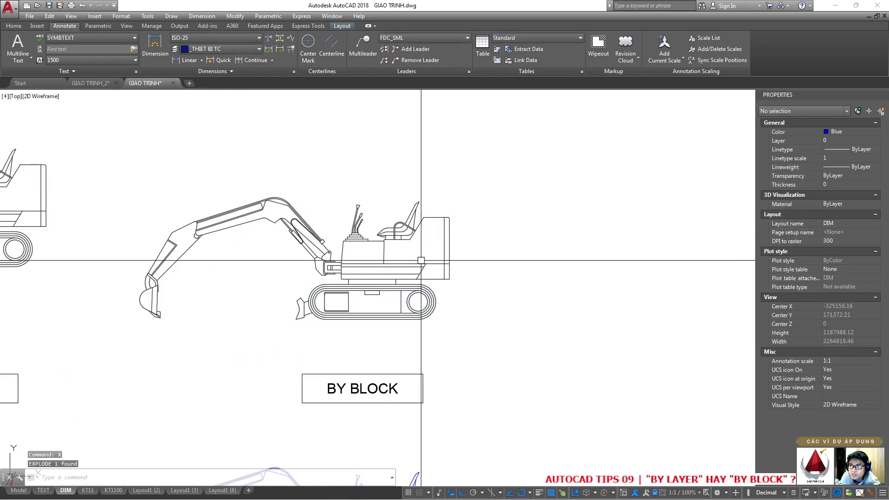
# Window-select all the lines of the exploded blue excavator
pyautogui.click(186, 227)
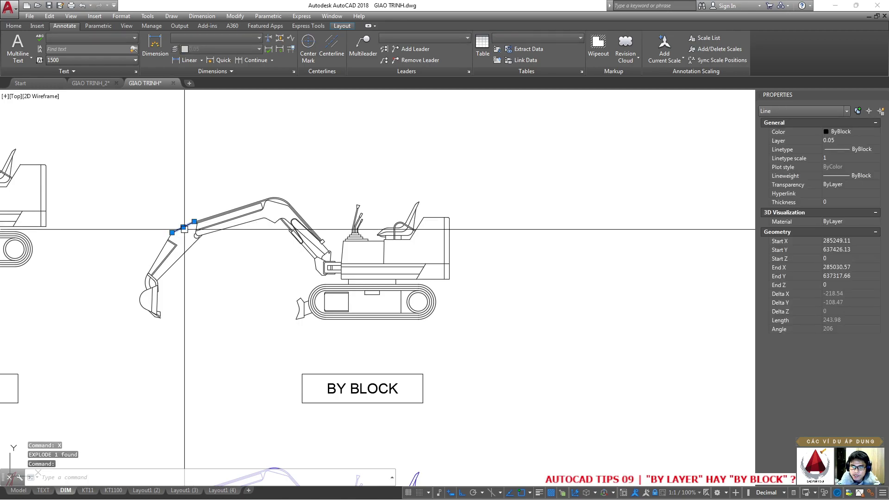
pyautogui.press('Escape')
pyautogui.click(132, 170)
pyautogui.click(532, 324)
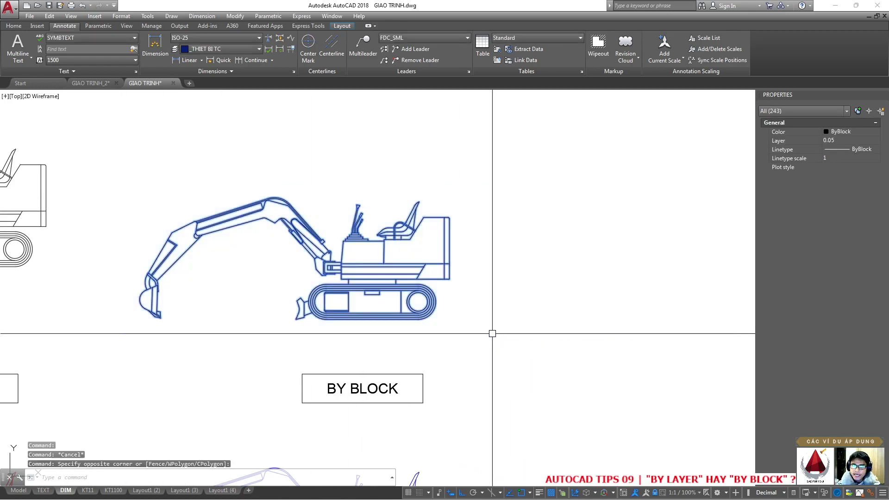
pyautogui.press('Escape')
pyautogui.click(93, 169)
pyautogui.click(512, 327)
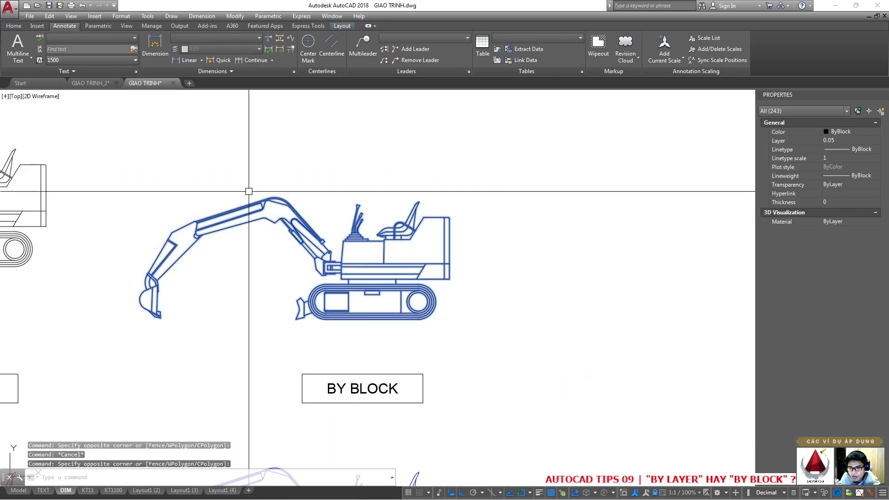
pyautogui.scroll(-3, 274, 234)
# Copy the exploded excavator to the right
pyautogui.click(278, 326)
pyautogui.write('co')
pyautogui.press('Return')
pyautogui.click(318, 329)
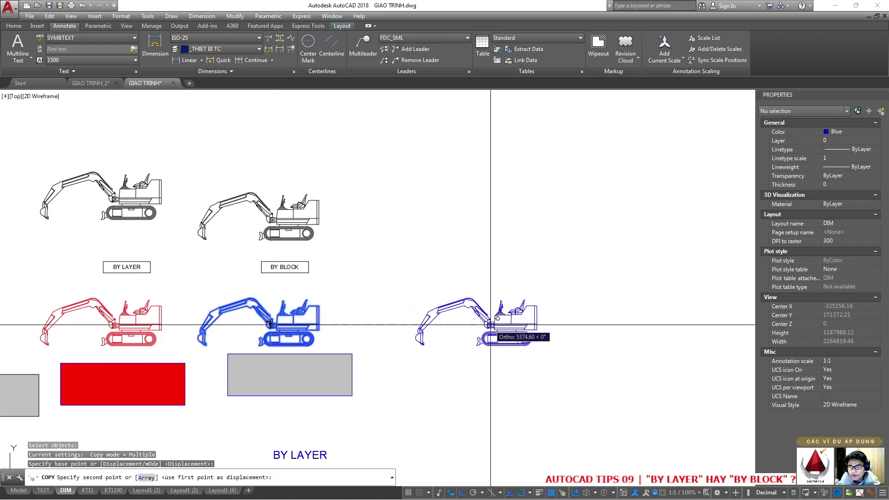
pyautogui.click(549, 328)
pyautogui.press('Escape')
pyautogui.moveTo(549, 328); pyautogui.dragTo(501, 329, button='middle')
# Copy the right excavator to two positions above and one more beside it
pyautogui.click(477, 340)
pyautogui.write('c')
pyautogui.press('Return')
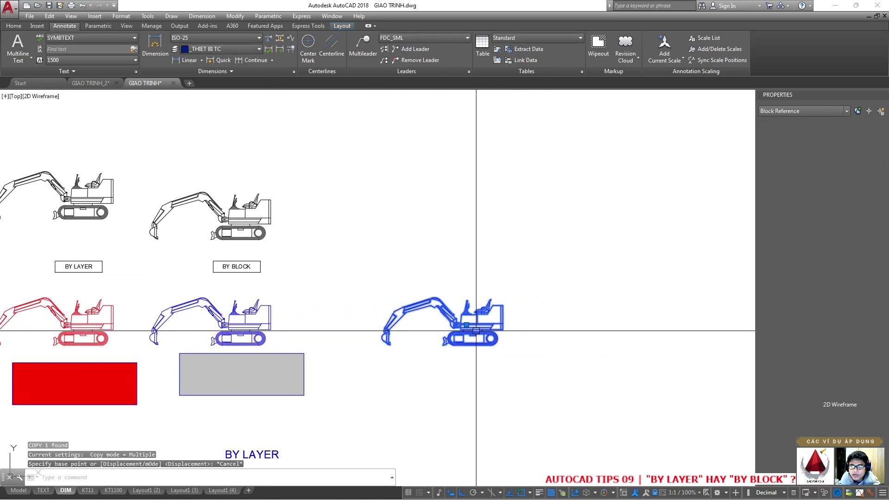
pyautogui.click(508, 343)
pyautogui.click(508, 174)
pyautogui.click(714, 173)
pyautogui.press('Escape')
pyautogui.click(580, 311)
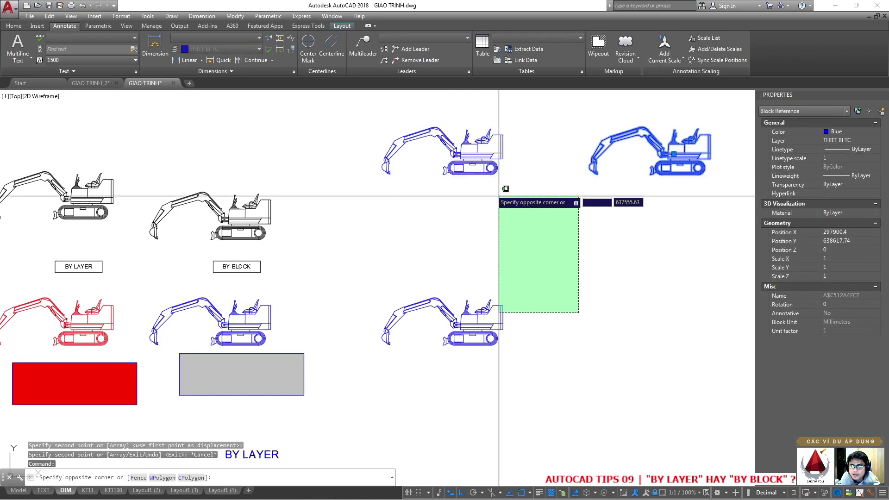
# Explode the three excavator copies and window-select them all
pyautogui.click(442, 175)
pyautogui.press('Return')
pyautogui.moveTo(416, 185); pyautogui.dragTo(338, 212, button='middle')
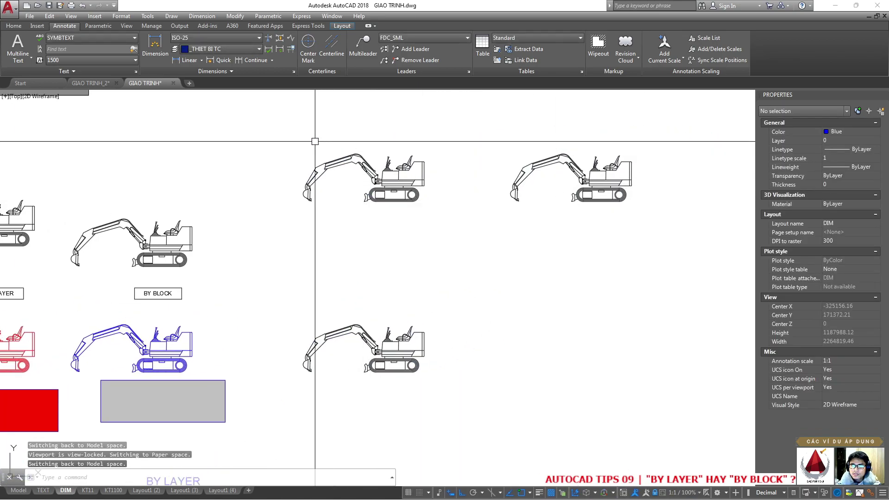
pyautogui.click(261, 122)
pyautogui.click(583, 218)
pyautogui.click(512, 403)
pyautogui.press('Escape')
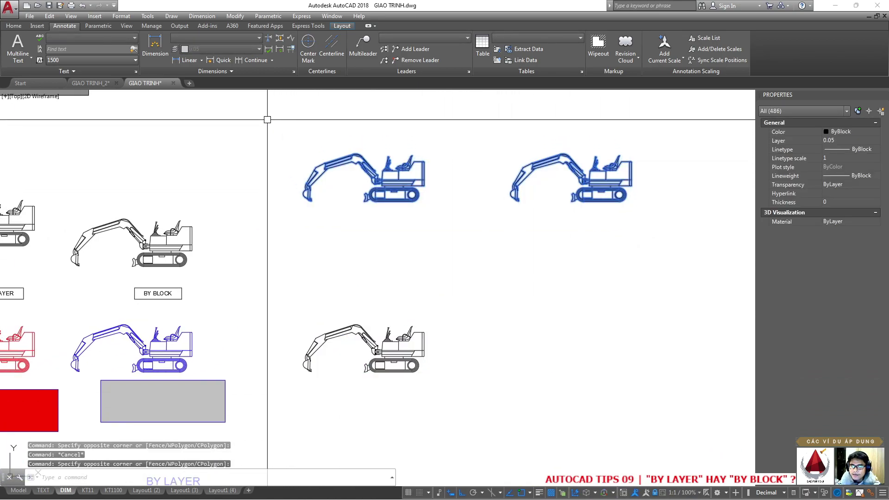
pyautogui.click(240, 108)
pyautogui.click(564, 369)
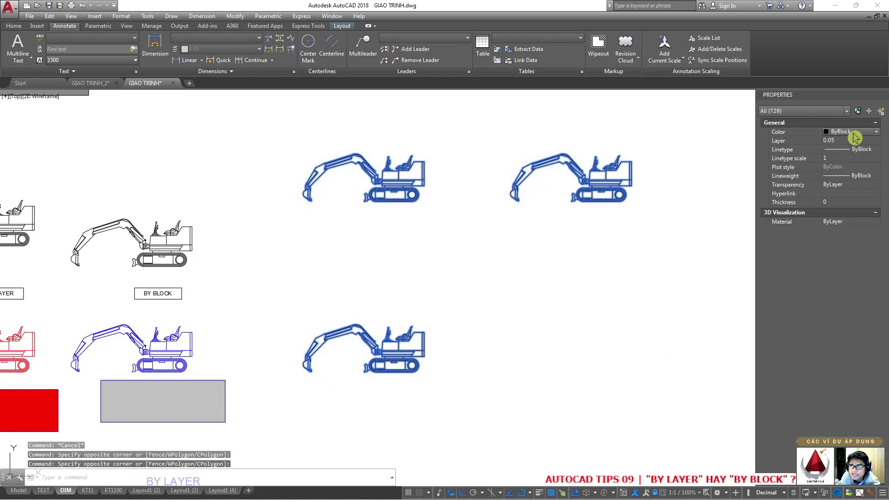
# Set the selected excavators' colour to ByLayer, then undo the change
pyautogui.click(840, 149)
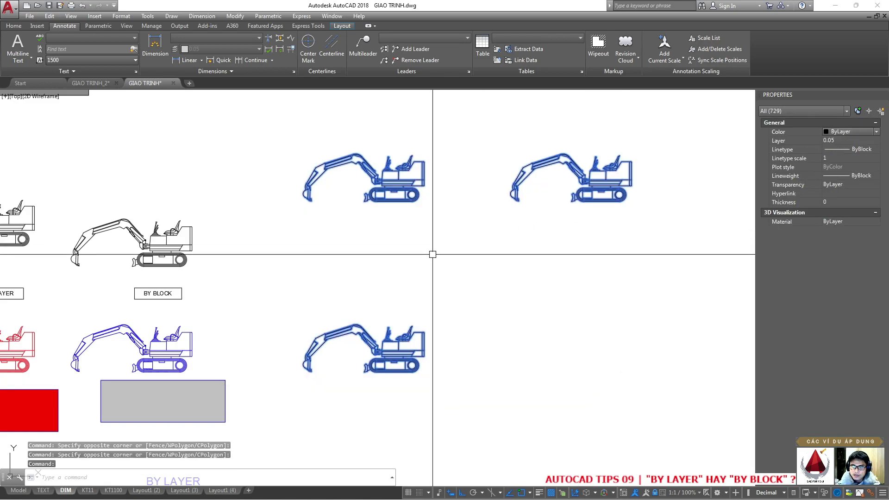
pyautogui.hotkey('ctrl', 'z')
pyautogui.scroll(-1, 261, 261)
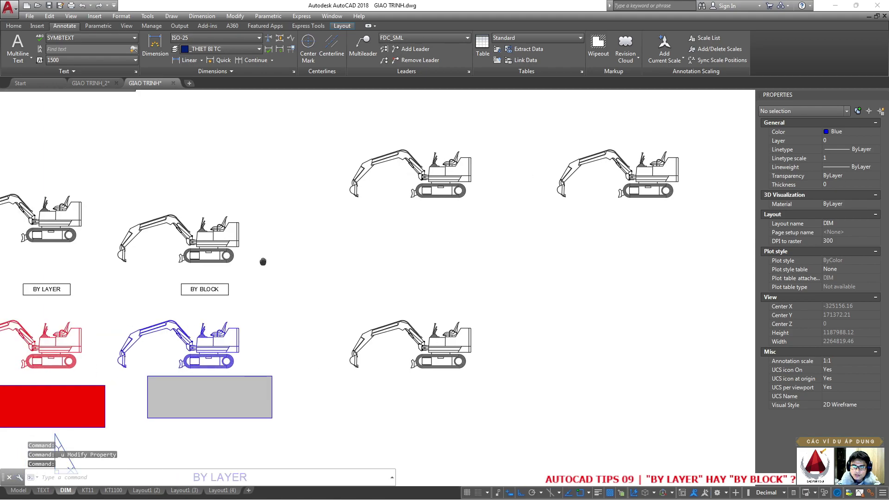
pyautogui.scroll(1, 259, 296)
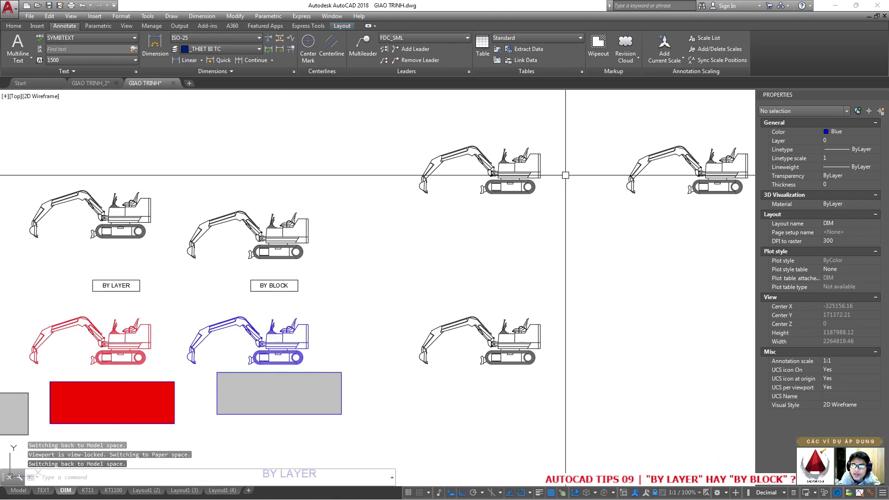
pyautogui.doubleClick(276, 339)
pyautogui.click(429, 309)
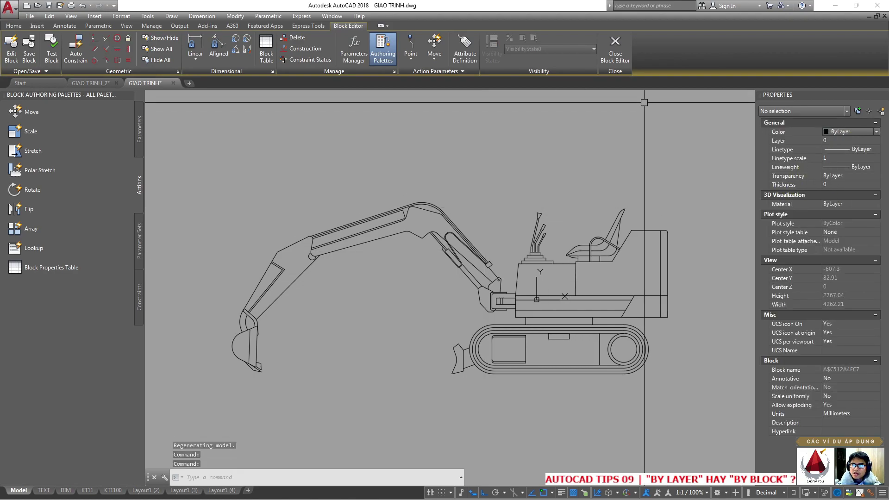
pyautogui.hotkey('ctrl', 'z')
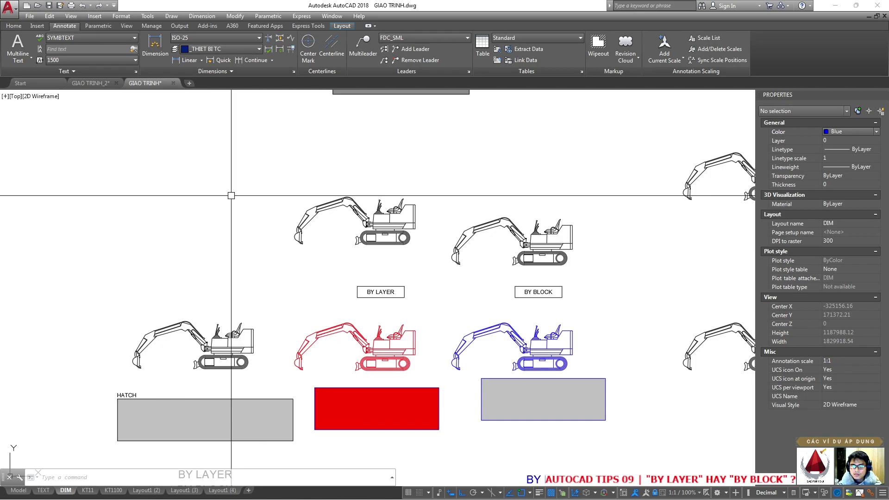
pyautogui.click(531, 291)
pyautogui.press('Escape')
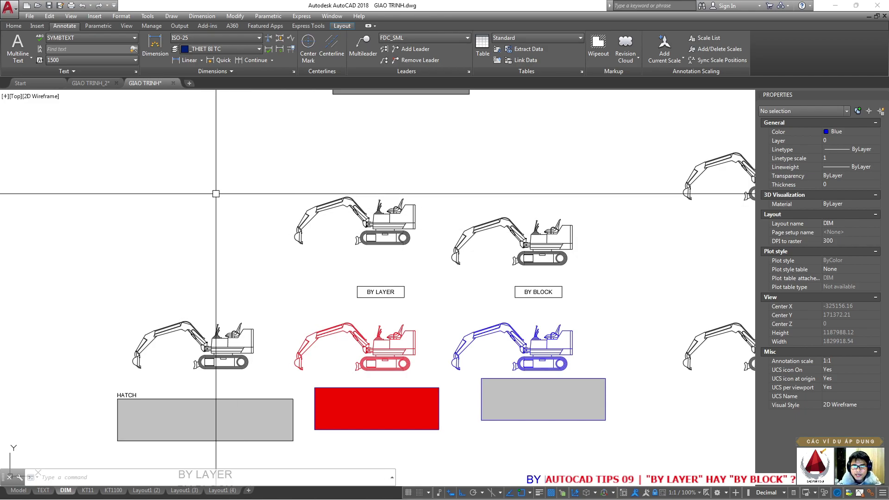
pyautogui.scroll(-2, 284, 224)
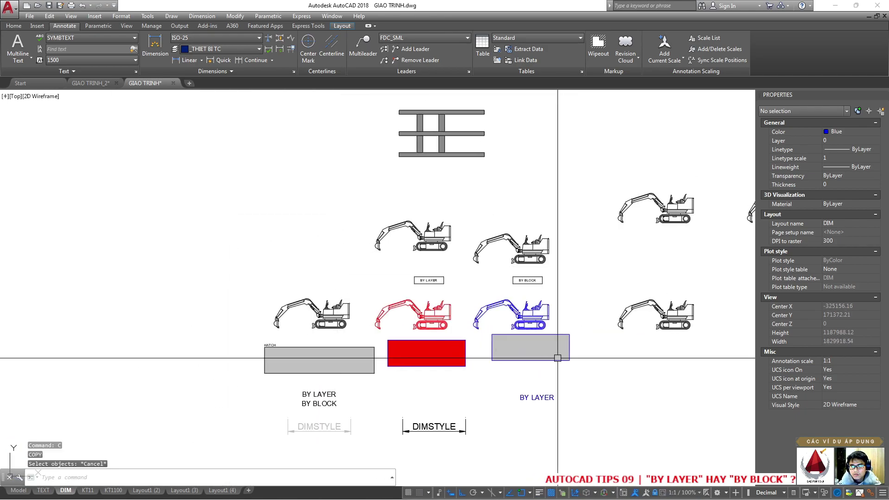
pyautogui.scroll(2, 558, 349)
pyautogui.scroll(4, 310, 282)
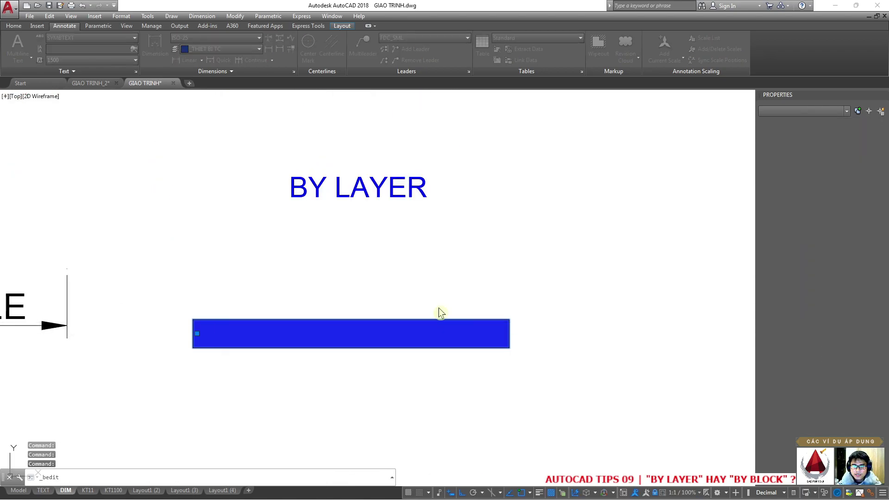
# Check in Block Editor that the blue bar's solid fill is ByBlock, then save and close
pyautogui.doubleClick(440, 331)
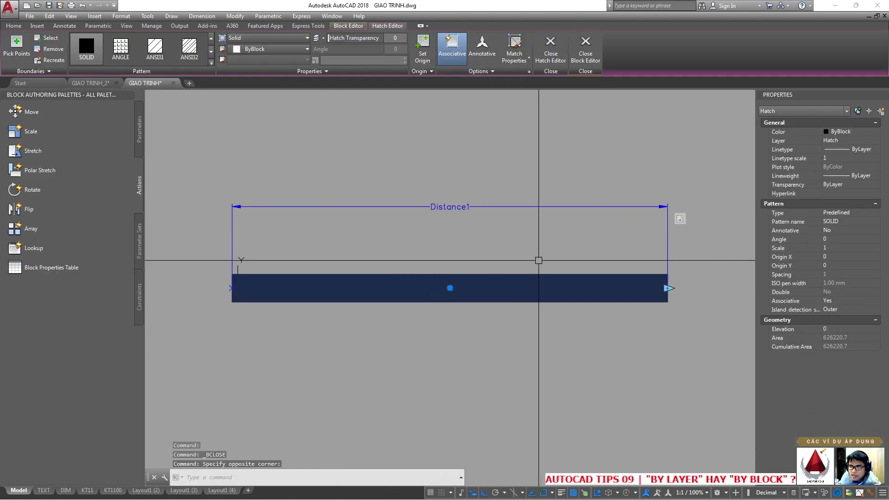
pyautogui.press('Escape')
pyautogui.click(412, 278)
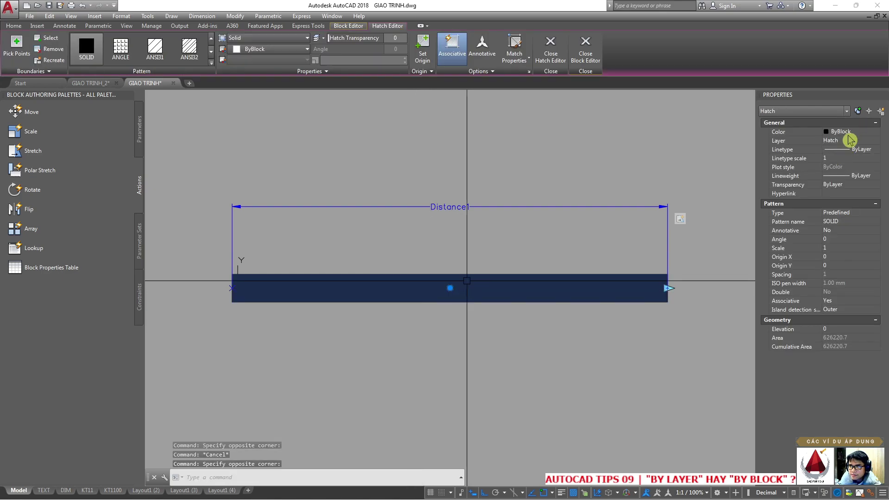
pyautogui.click(591, 55)
pyautogui.click(400, 242)
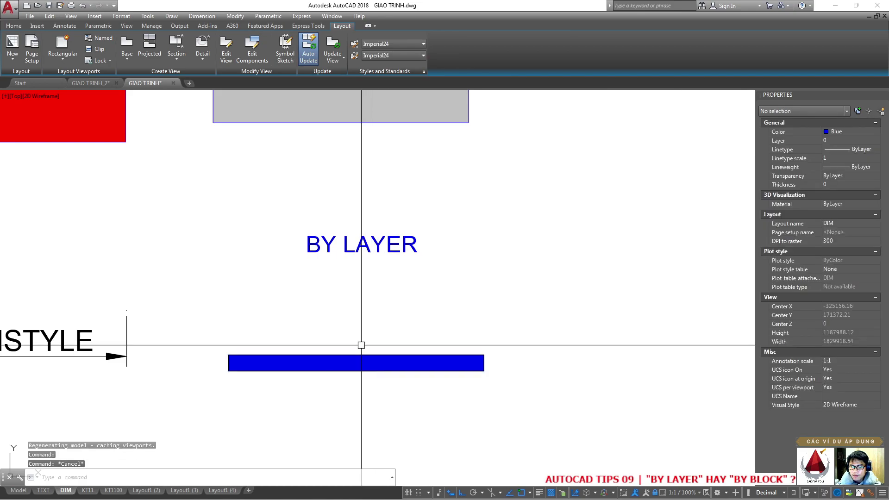
# Copy the blue bar block to just below the original under the BY LAYER label
pyautogui.moveTo(362, 306); pyautogui.dragTo(365, 234, button='middle')
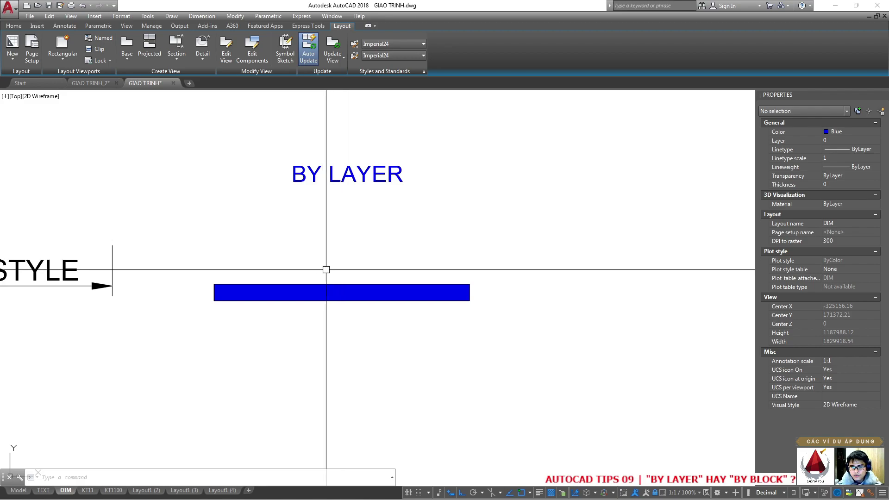
pyautogui.write('c')
pyautogui.press('Return')
pyautogui.click(262, 291)
pyautogui.press('Escape')
pyautogui.click(344, 285)
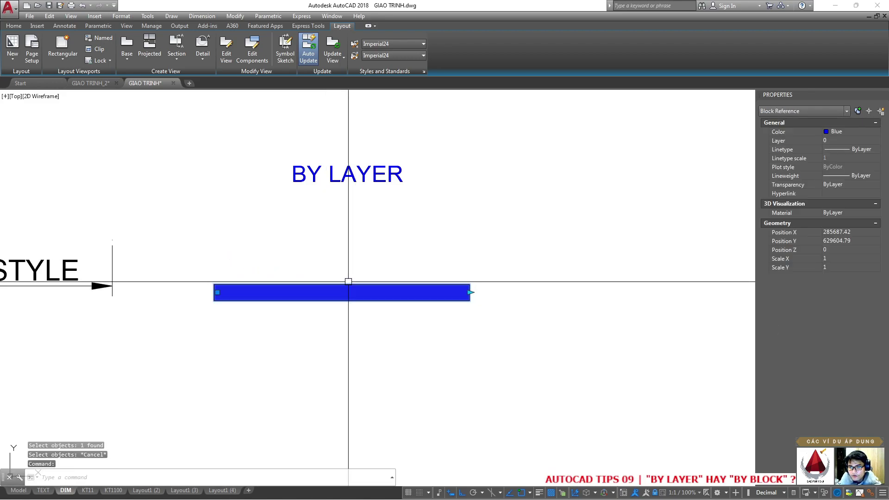
pyautogui.press('Escape')
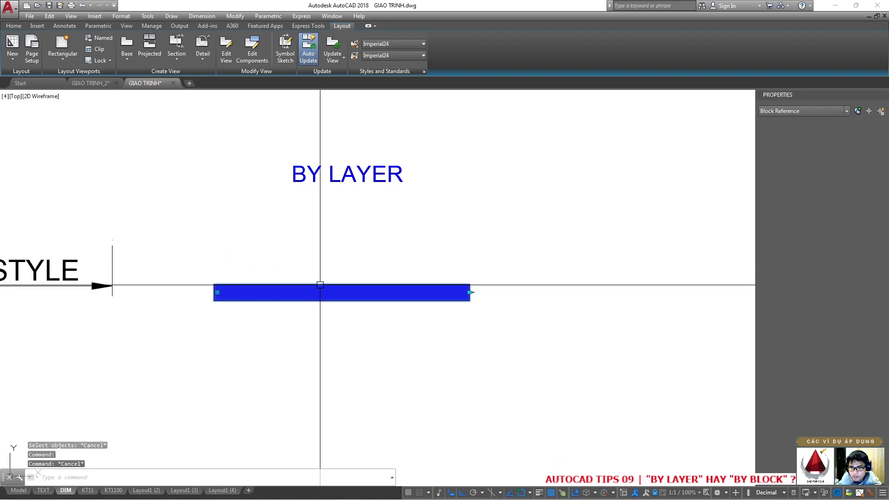
pyautogui.click(317, 295)
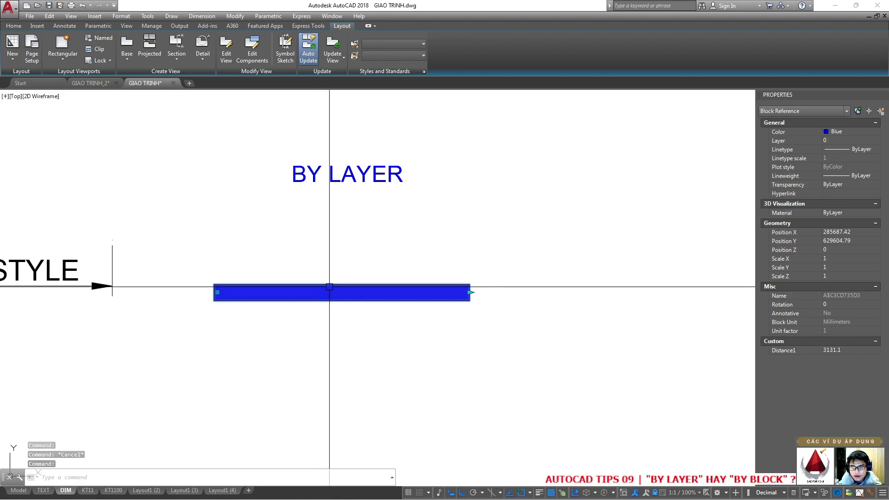
pyautogui.write('co')
pyautogui.press('Return')
pyautogui.scroll(-4, 335, 296)
pyautogui.click(366, 312)
# Place the blue bar copy and rotate it 90° about its left end to stand vertical
pyautogui.click(366, 279)
pyautogui.press('Escape')
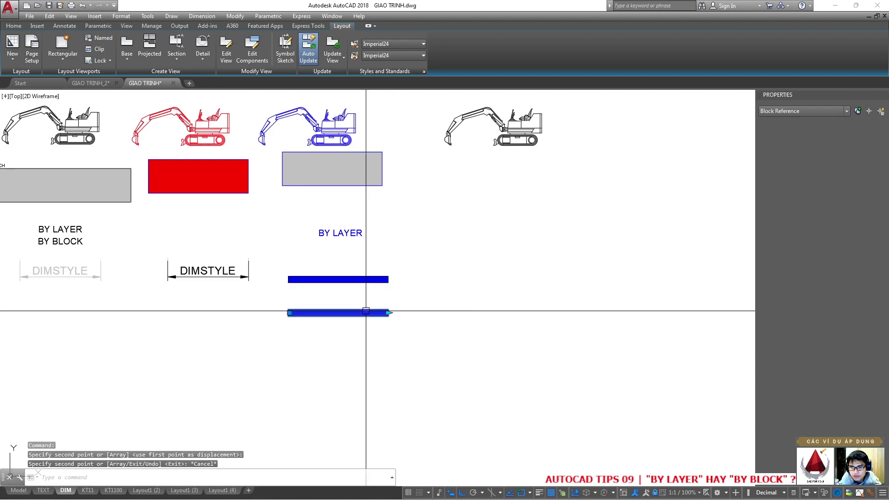
pyautogui.write('ro')
pyautogui.press('Return')
pyautogui.click(289, 312)
pyautogui.click(287, 371)
# Stretch the vertical bar's end up to reach the horizontal bar
pyautogui.click(292, 330)
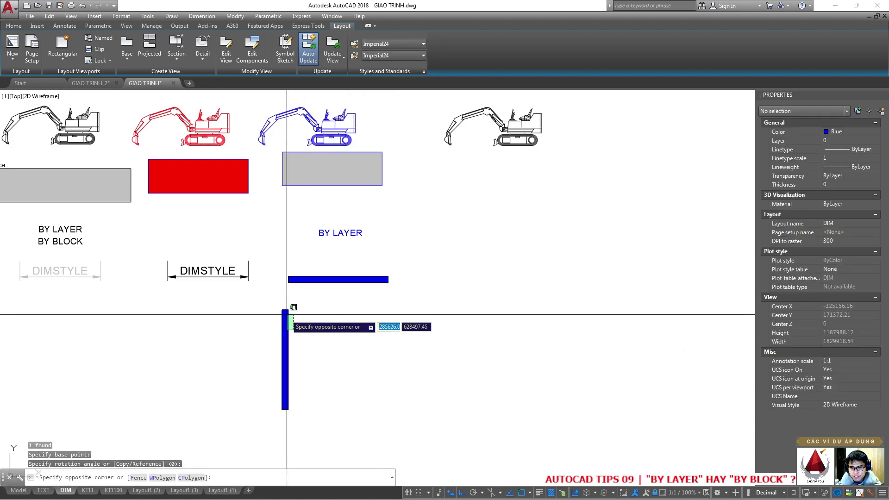
pyautogui.click(287, 315)
pyautogui.scroll(2, 289, 278)
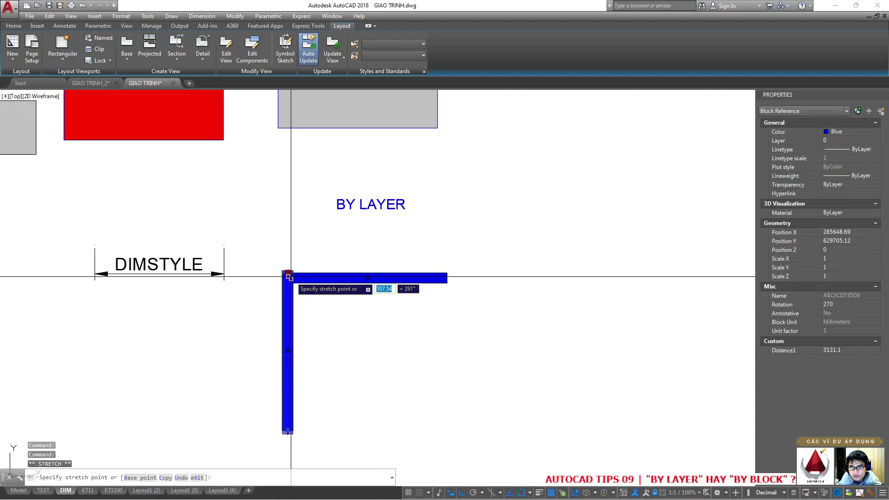
pyautogui.scroll(3, 289, 277)
pyautogui.click(278, 246)
pyautogui.scroll(-4, 278, 246)
pyautogui.scroll(4, 267, 247)
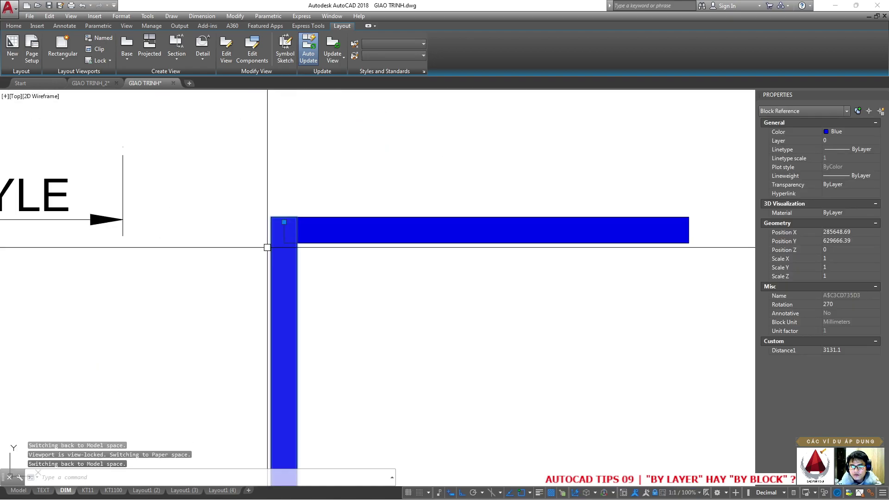
# Move the vertical bar with M so it aligns with the horizontal bar, forming an L
pyautogui.write('m')
pyautogui.press('Return')
pyautogui.click(277, 222)
pyautogui.click(282, 234)
pyautogui.scroll(-3, 292, 261)
pyautogui.scroll(3, 283, 243)
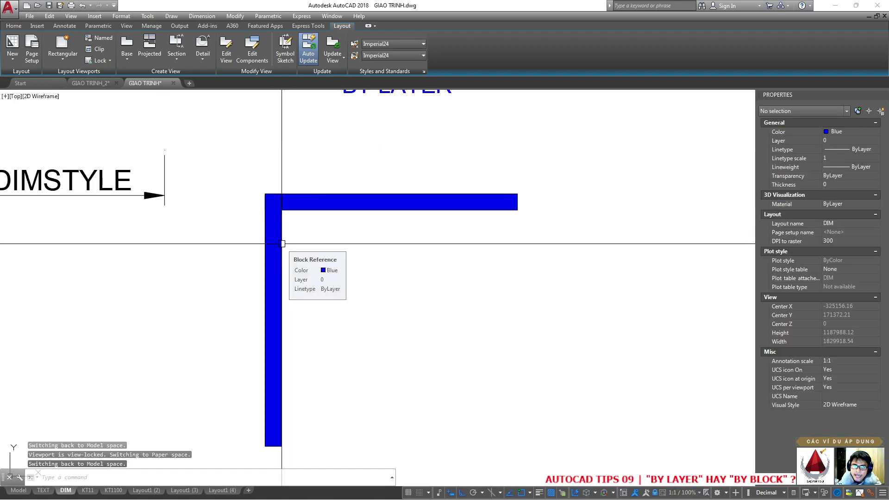
# Set the vertical bar's colour to Color 9 grey, then bring the excavators back into view
pyautogui.click(282, 243)
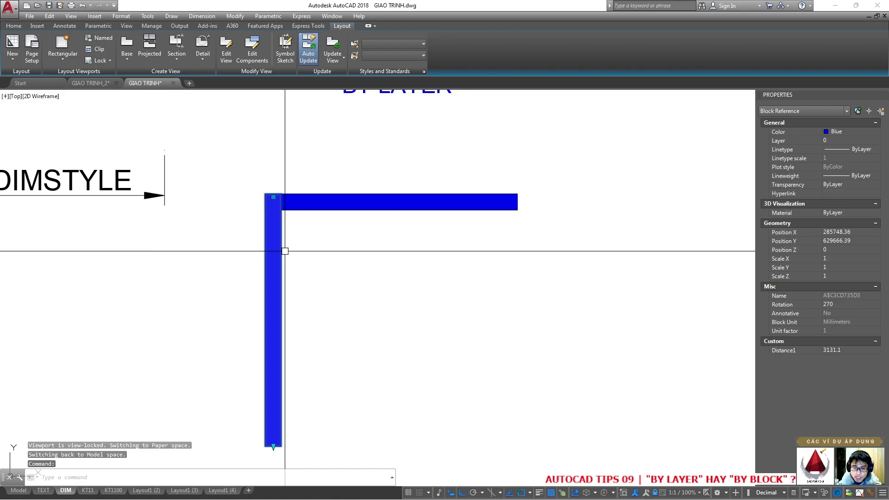
pyautogui.press('Escape')
pyautogui.click(277, 287)
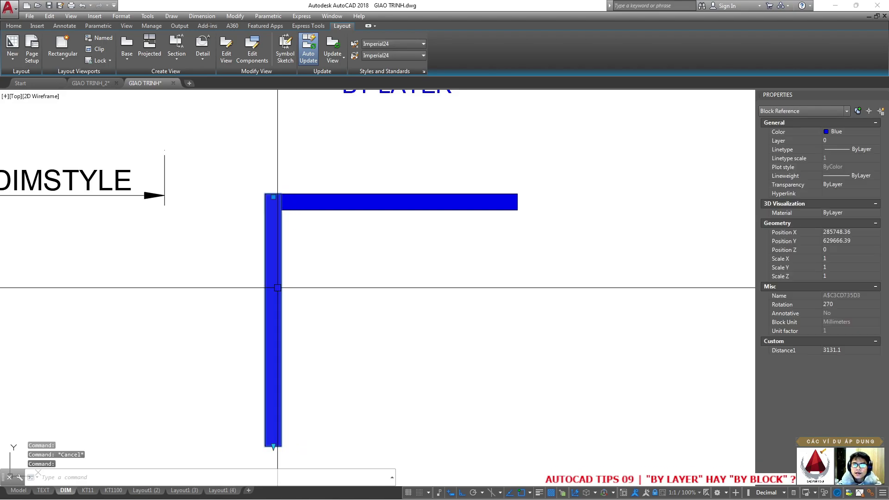
pyautogui.click(852, 134)
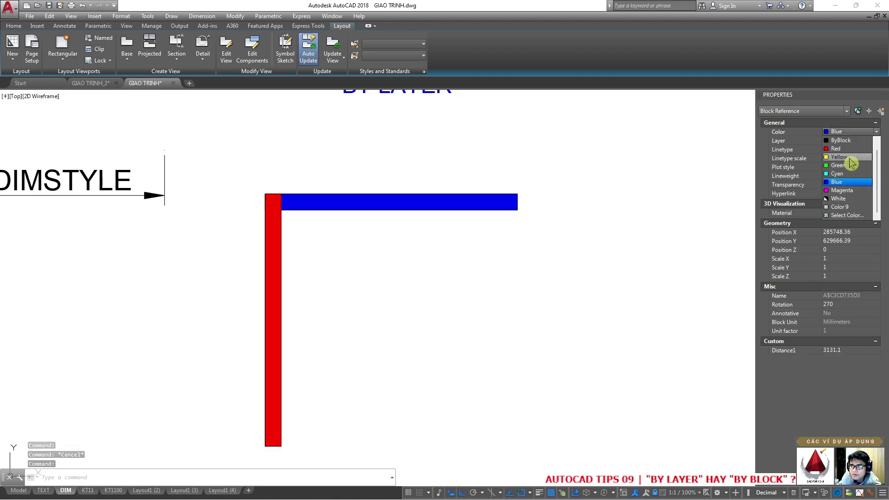
pyautogui.click(834, 141)
pyautogui.press('Escape')
pyautogui.moveTo(288, 230); pyautogui.dragTo(277, 250)
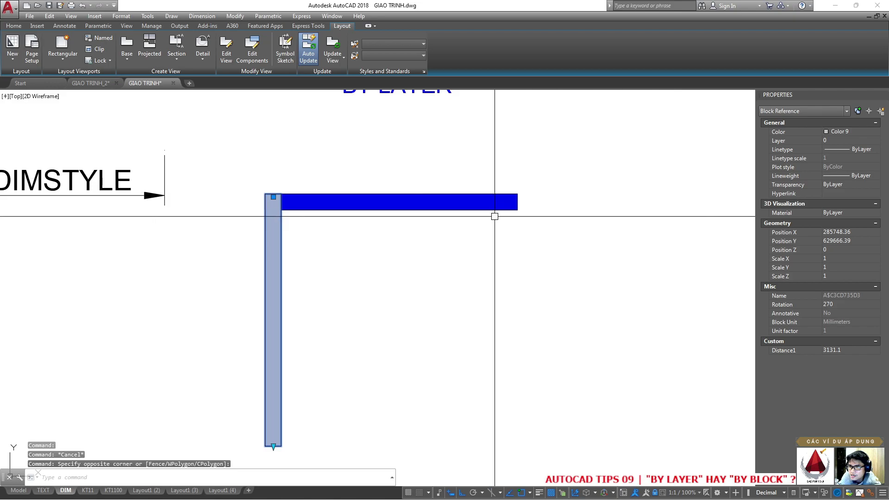
pyautogui.press('Escape')
pyautogui.scroll(-3, 282, 276)
pyautogui.moveTo(260, 171); pyautogui.dragTo(363, 235, button='middle')
# Begin copying the grey vertical bar, then cancel the command
pyautogui.write('co')
pyautogui.press('Return')
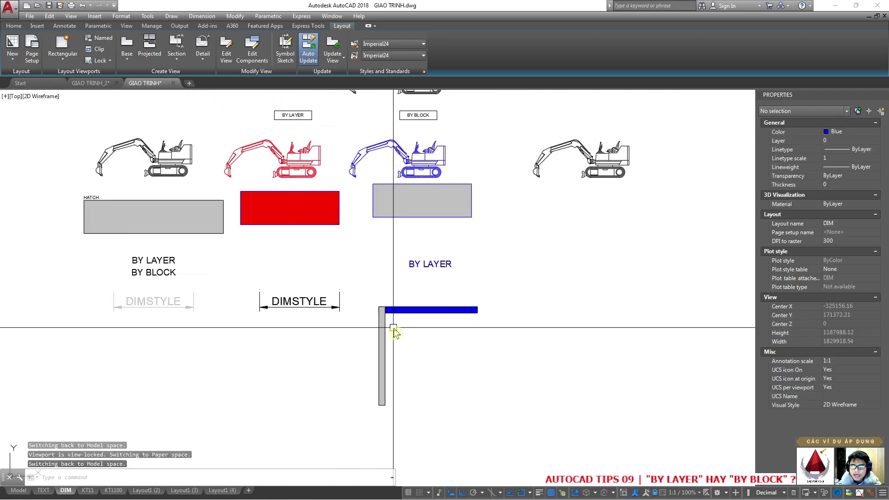
pyautogui.click(393, 328)
pyautogui.click(381, 308)
pyautogui.press('Return')
pyautogui.press('Escape')
# Copy the grey vertical bar to the left and select the copy
pyautogui.moveTo(307, 287); pyautogui.dragTo(148, 327)
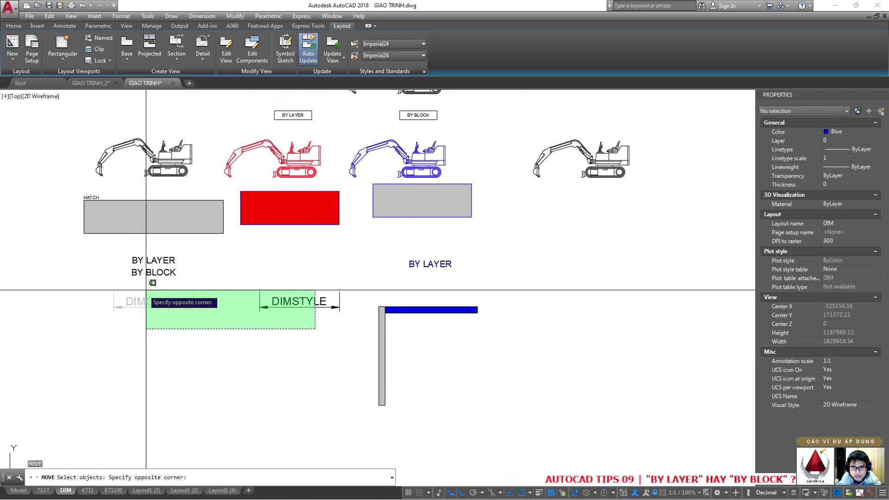
pyautogui.press('Return')
pyautogui.click(381, 307)
pyautogui.click(260, 307)
pyautogui.press('Escape')
pyautogui.moveTo(264, 325); pyautogui.dragTo(264, 313, button='middle')
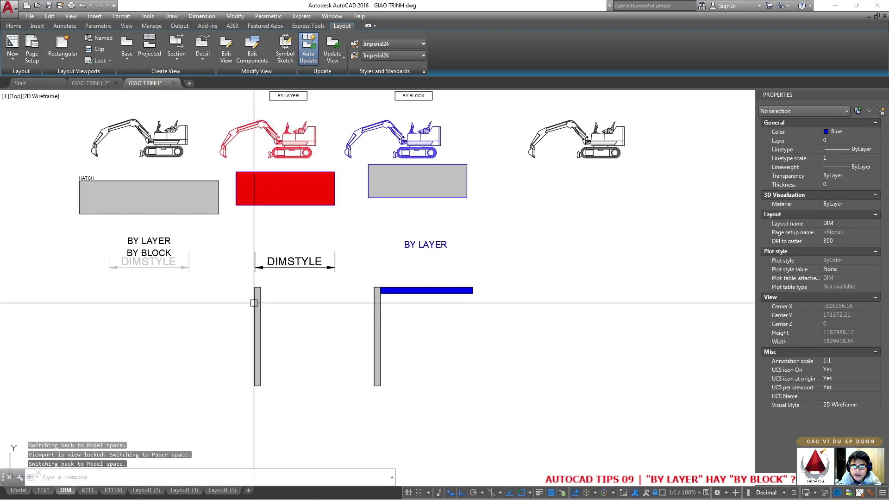
pyautogui.click(256, 295)
# Copy the vertical bar again and try opening the column block's definition
pyautogui.write('co')
pyautogui.press('Return')
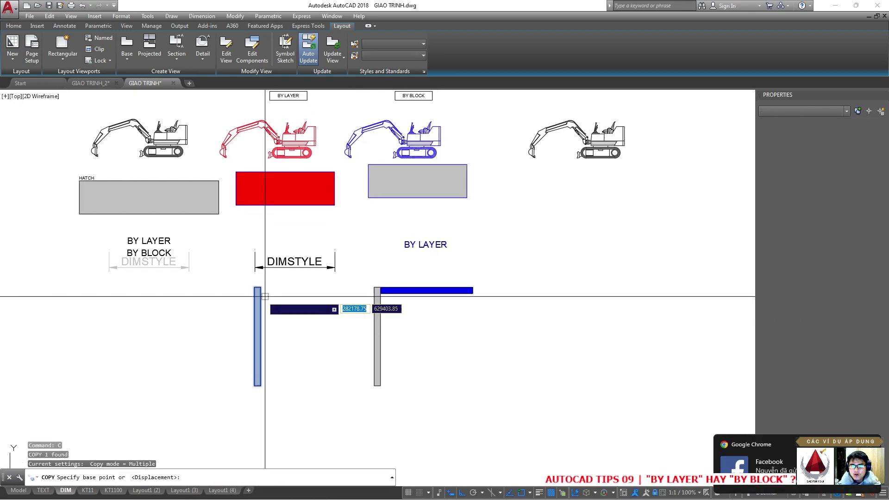
pyautogui.click(258, 308)
pyautogui.click(298, 308)
pyautogui.press('Escape')
pyautogui.doubleClick(298, 334)
pyautogui.press('Escape')
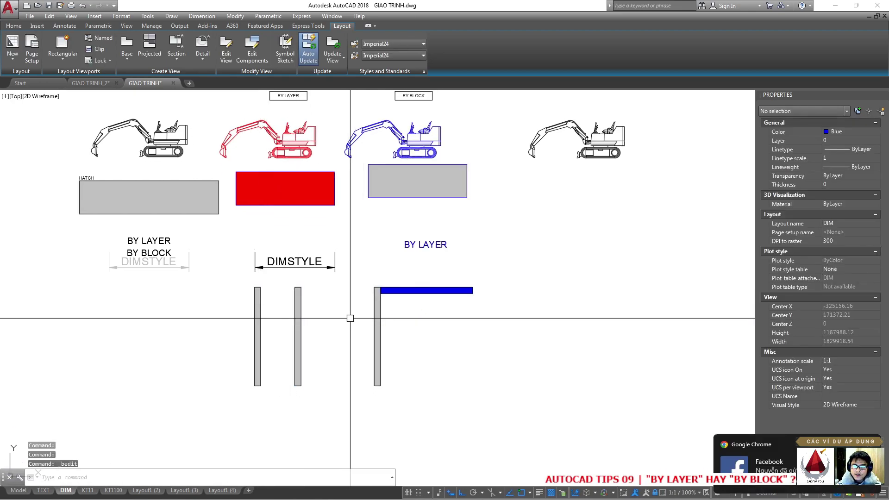
# Explode the middle column block with X
pyautogui.write('x')
pyautogui.press('Return')
pyautogui.click(291, 279)
pyautogui.click(322, 365)
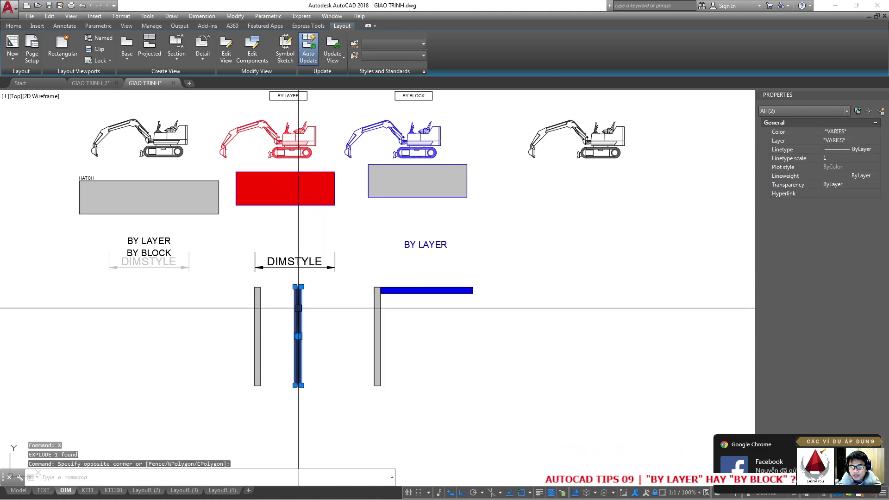
# In the column block, set the solid fill colour to ByBlock and return to the drawing
pyautogui.doubleClick(297, 291)
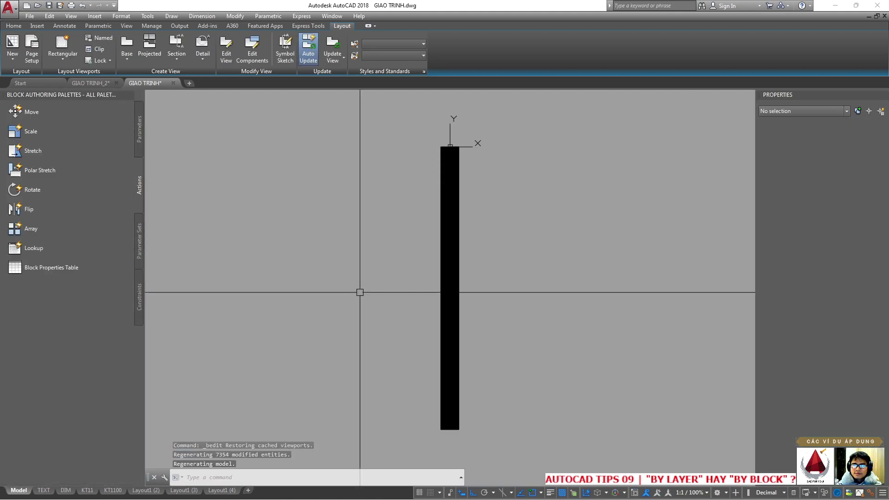
pyautogui.click(450, 201)
pyautogui.click(842, 131)
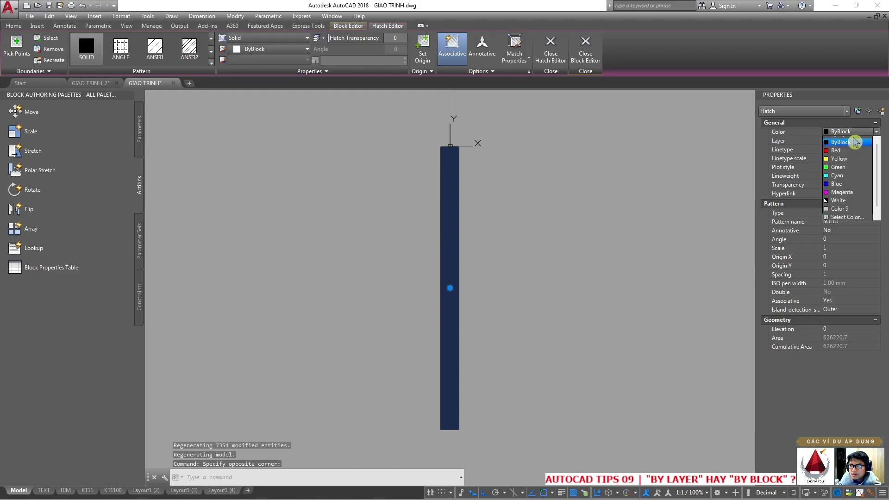
pyautogui.click(836, 203)
pyautogui.press('Escape')
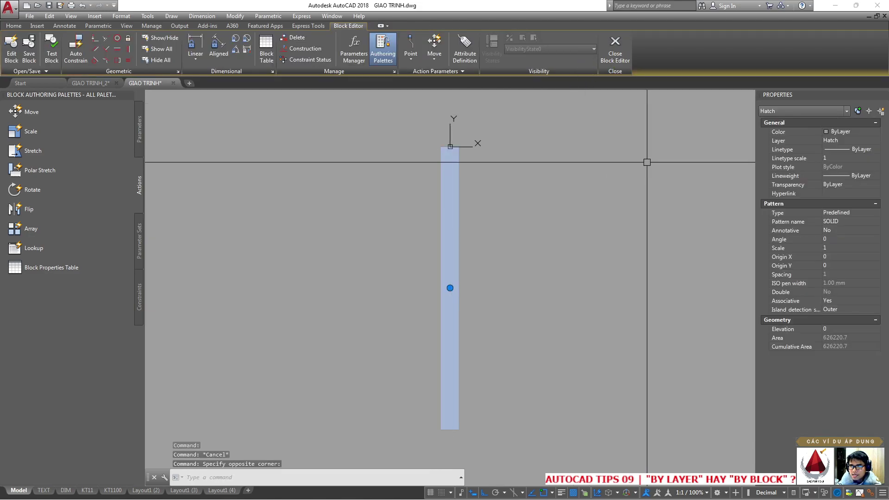
pyautogui.click(393, 244)
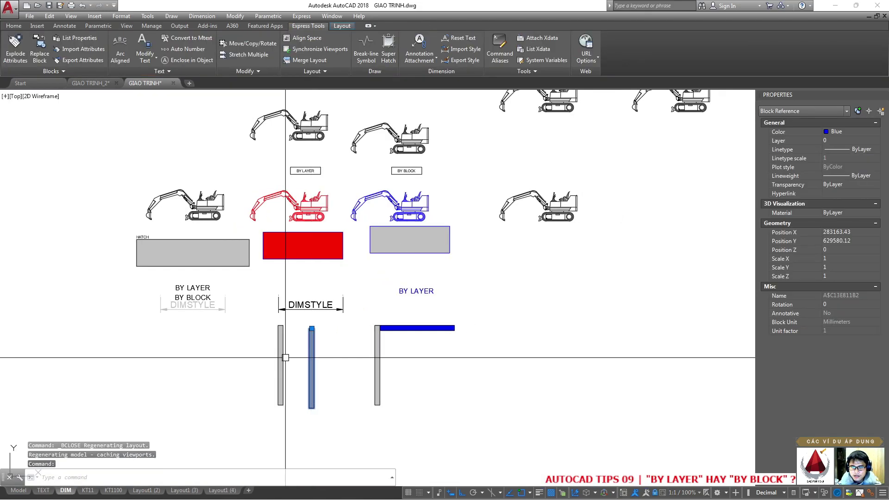
# Grip-stretch the middle column into a horizontal beam atop the left column
pyautogui.scroll(3, 306, 366)
pyautogui.click(309, 371)
pyautogui.click(293, 329)
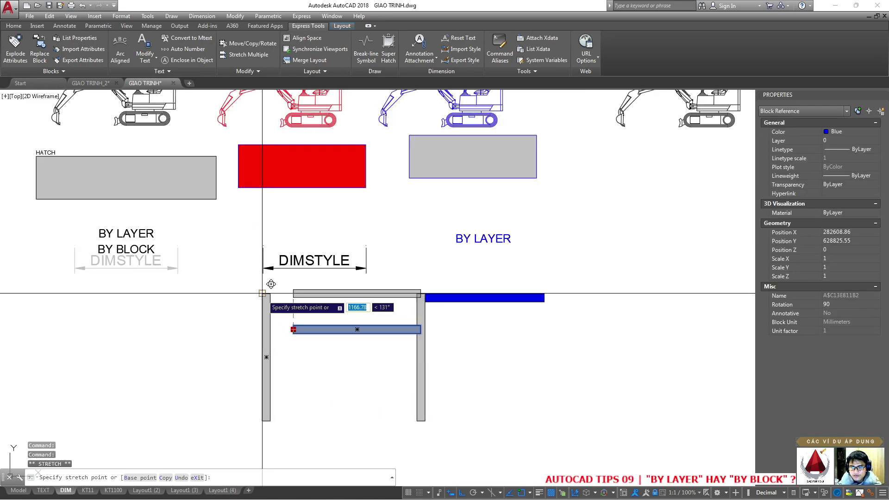
pyautogui.click(270, 300)
pyautogui.scroll(3, 270, 301)
pyautogui.scroll(-3, 229, 287)
pyautogui.press('Escape')
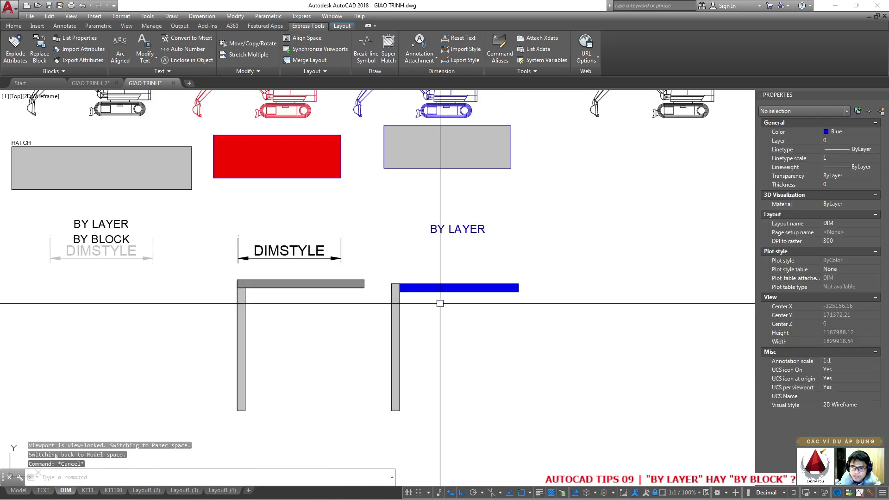
pyautogui.click(450, 288)
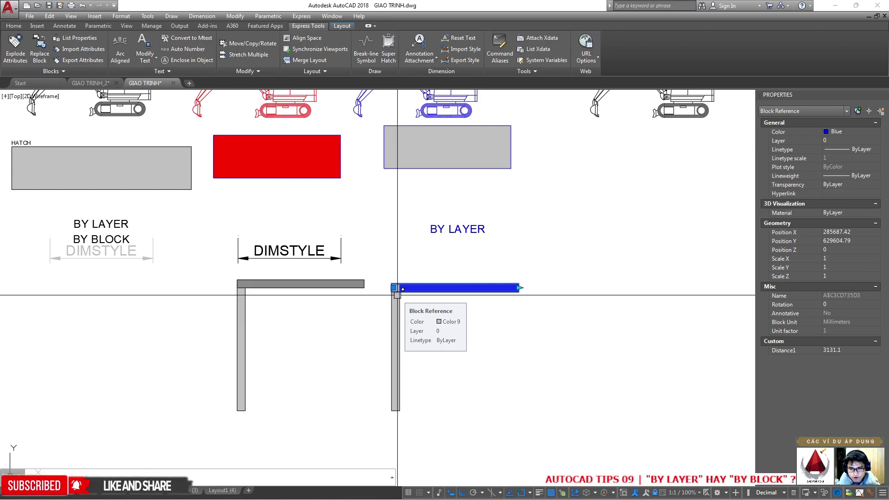
pyautogui.scroll(-2, 397, 295)
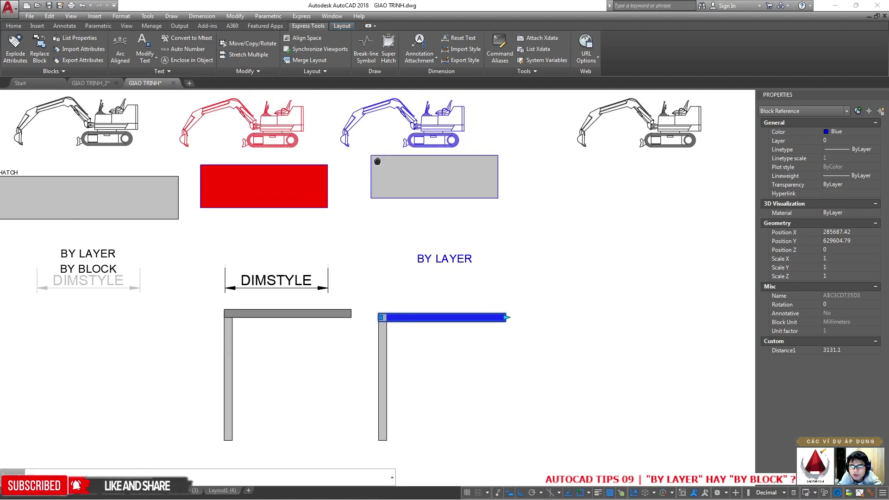
pyautogui.scroll(2, 342, 192)
pyautogui.scroll(-2, 342, 192)
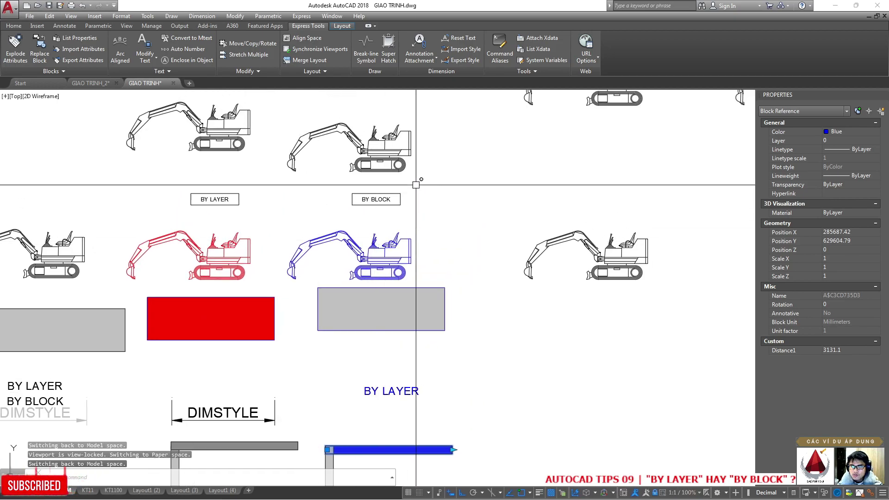
pyautogui.scroll(2, 344, 353)
pyautogui.scroll(4, 344, 354)
pyautogui.moveTo(345, 312); pyautogui.dragTo(345, 278, button='middle')
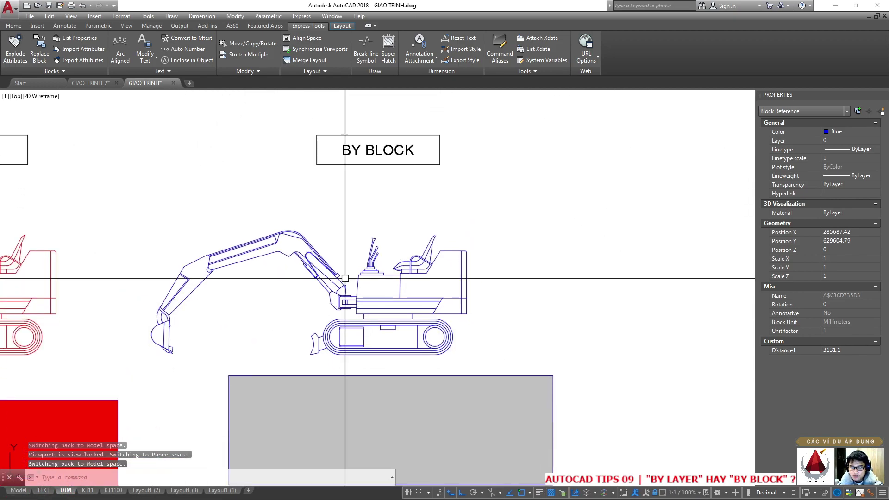
pyautogui.click(327, 270)
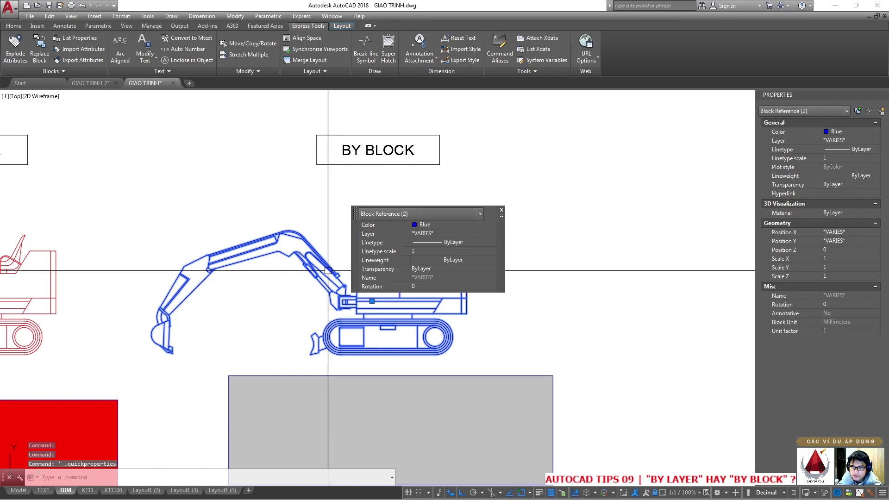
pyautogui.press('Escape')
pyautogui.click(363, 299)
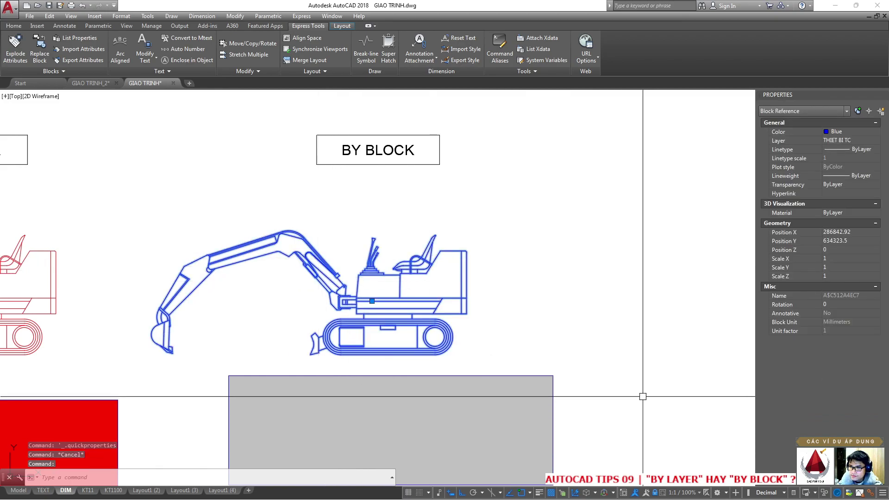
pyautogui.doubleClick(155, 353)
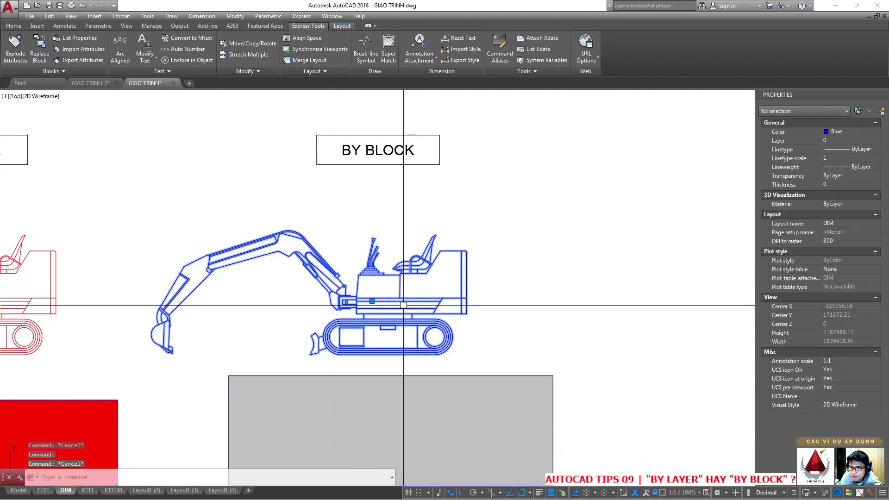
pyautogui.click(427, 304)
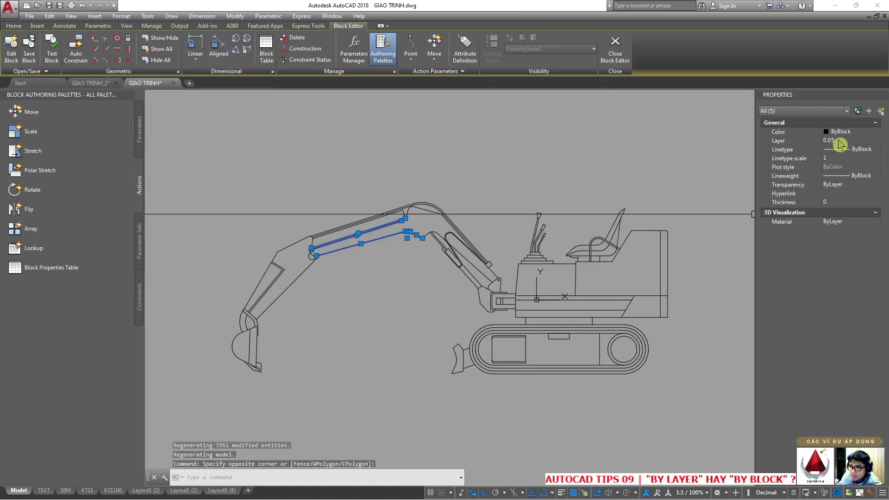
# Clear the arm-line selection and open the Layer Properties Manager listing 134 layers
pyautogui.press('Escape')
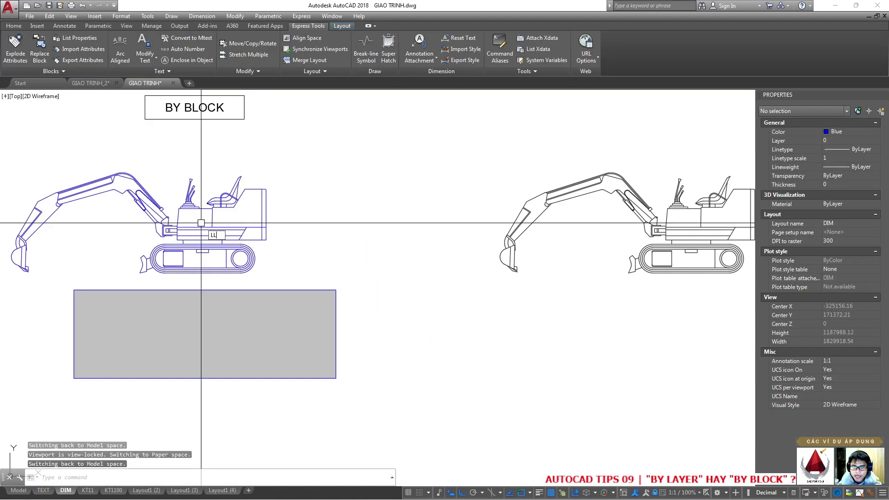
pyautogui.press('Return')
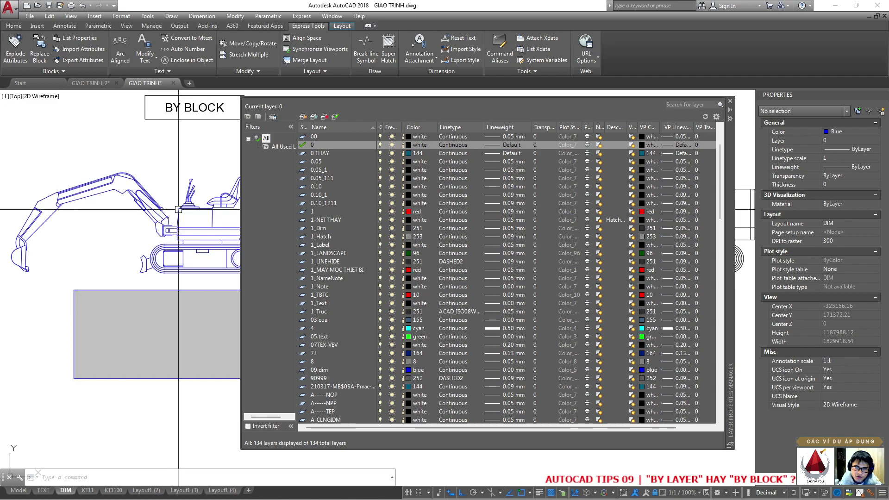
pyautogui.moveTo(179, 209)
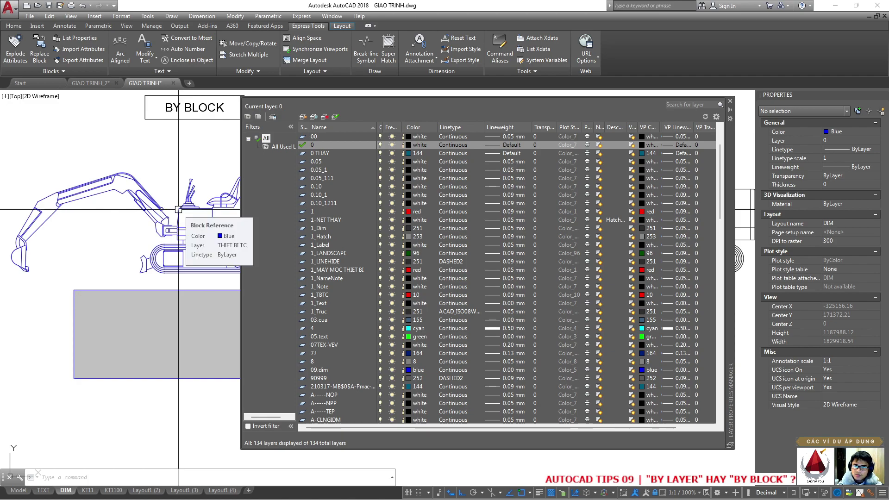
# Change layer 0.05's colour to red in Select Color
pyautogui.doubleClick(314, 162)
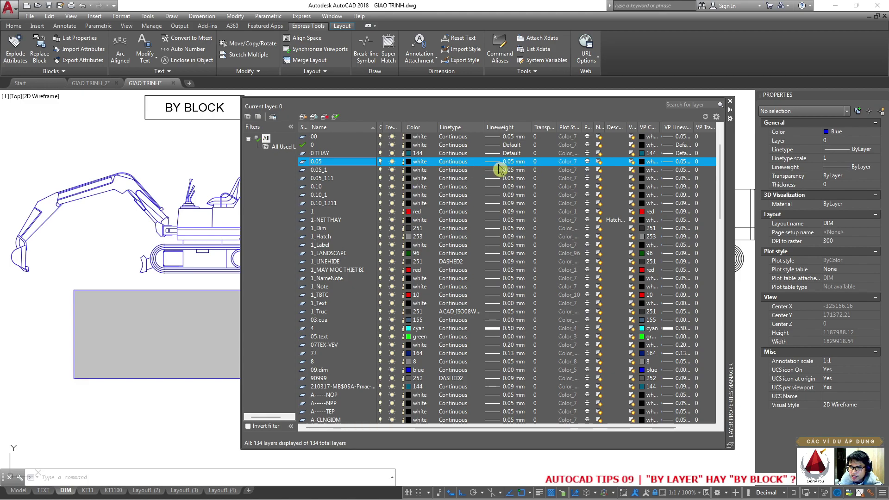
pyautogui.click(412, 162)
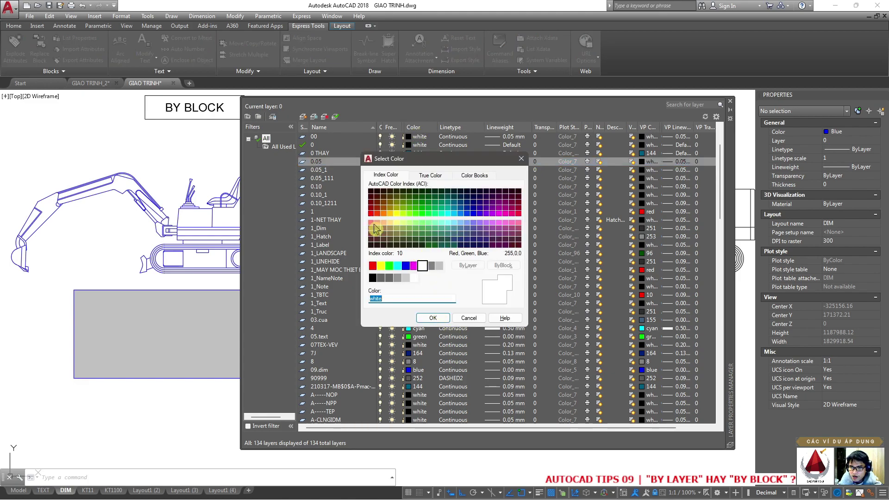
pyautogui.click(373, 265)
pyautogui.click(431, 318)
# Pan across the excavators and select the BY LAYER excavator block
pyautogui.moveTo(251, 245); pyautogui.dragTo(171, 259, button='middle')
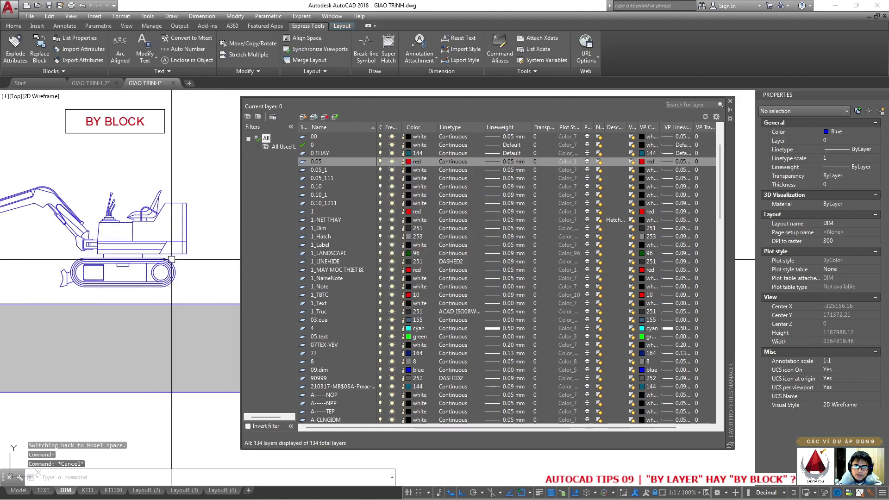
pyautogui.click(137, 224)
pyautogui.click(79, 215)
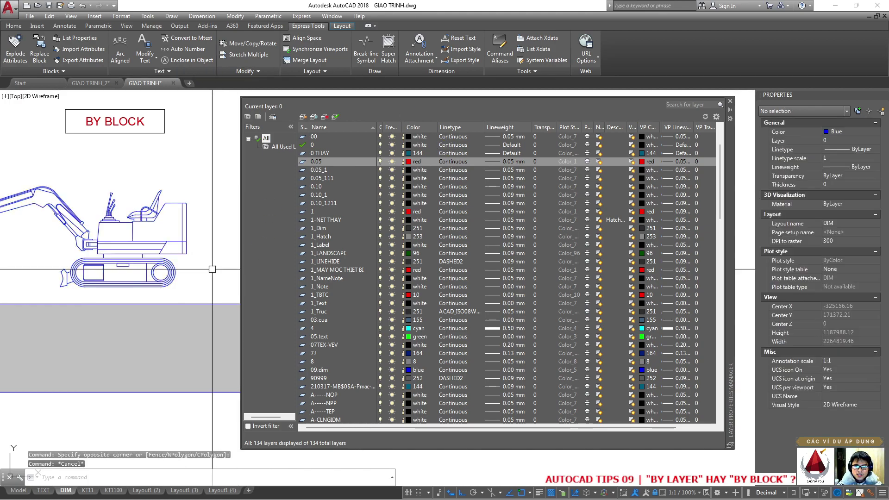
pyautogui.scroll(5, 242, 254)
pyautogui.moveTo(2, 190); pyautogui.dragTo(128, 190, button='middle')
pyautogui.click(113, 240)
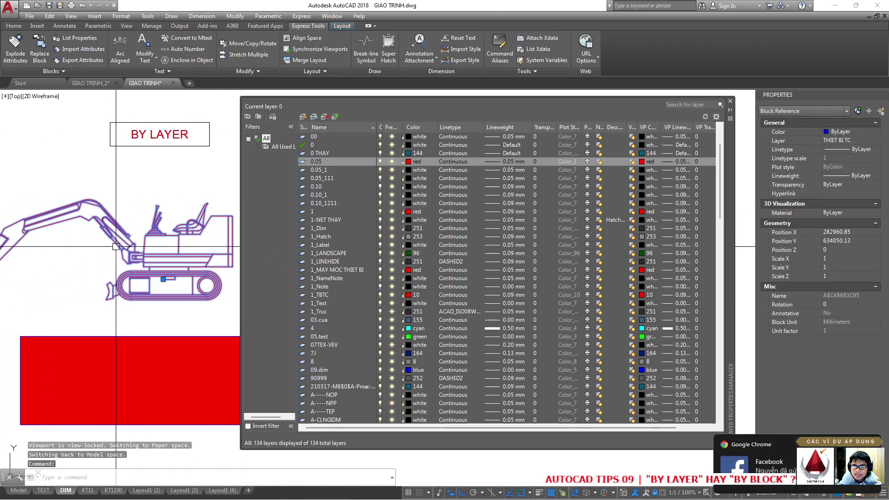
# Explode the excavator block and select its boom and arm lines
pyautogui.press('Return')
pyautogui.click(117, 226)
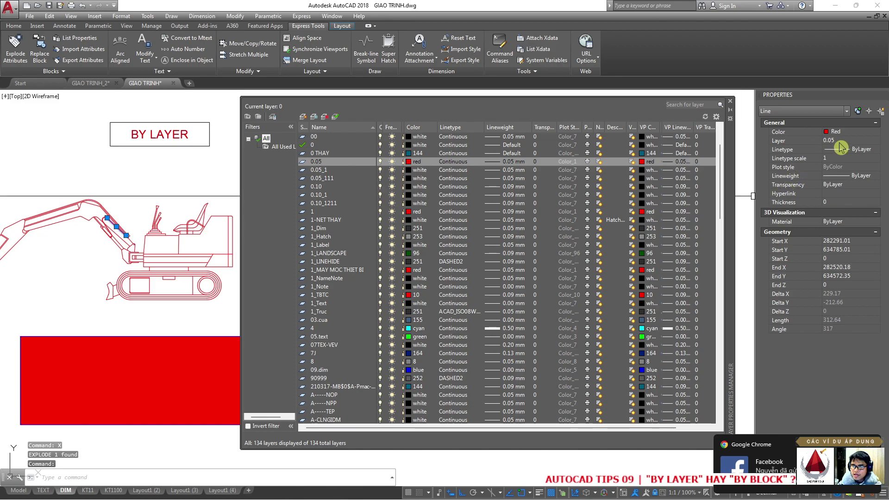
pyautogui.press('Escape')
pyautogui.click(129, 215)
pyautogui.click(23, 197)
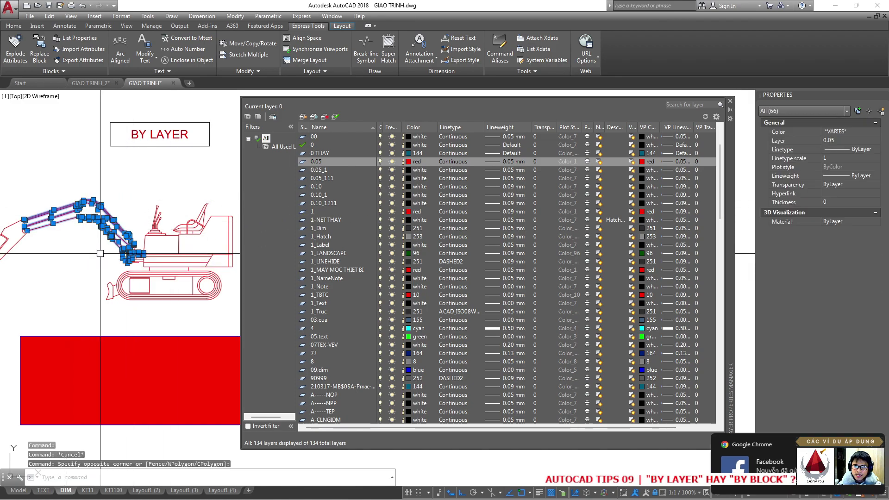
# Set layer 0.05's colour to blue in Select Color
pyautogui.click(416, 162)
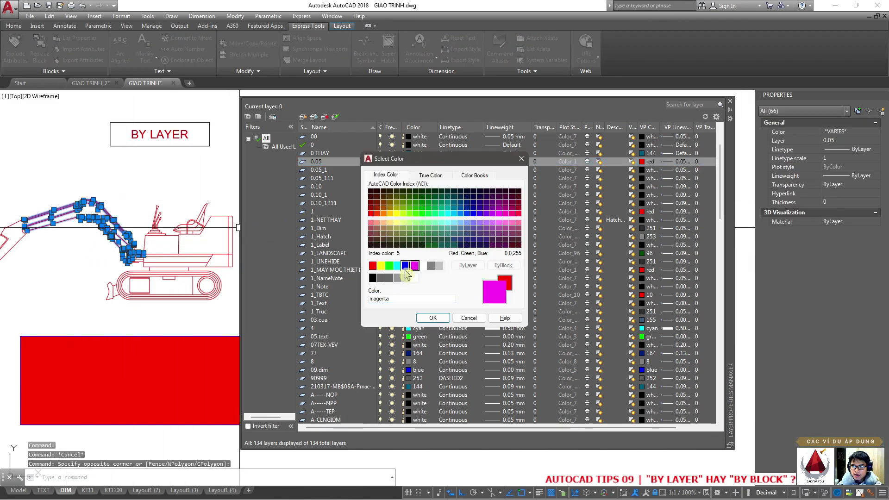
pyautogui.click(405, 267)
pyautogui.click(432, 318)
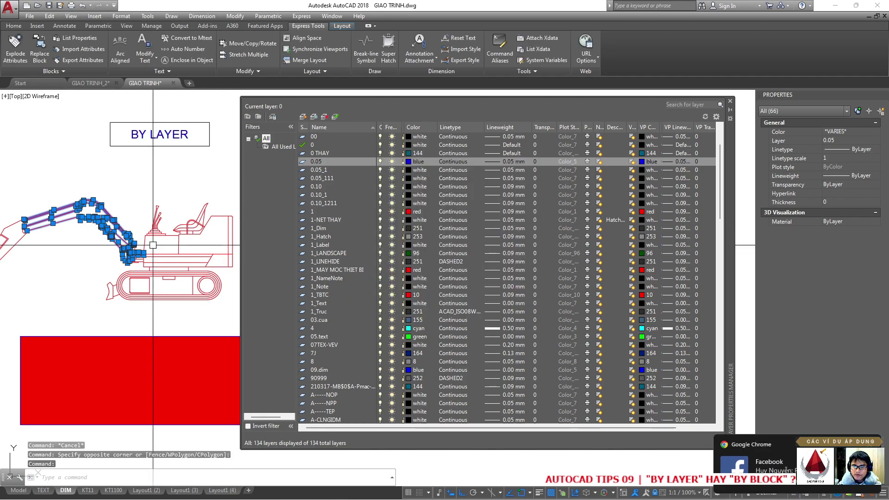
pyautogui.click(116, 227)
pyautogui.press('Escape')
# Inspect a single arm line of the exploded excavator
pyautogui.scroll(2, 134, 191)
pyautogui.scroll(2, 133, 190)
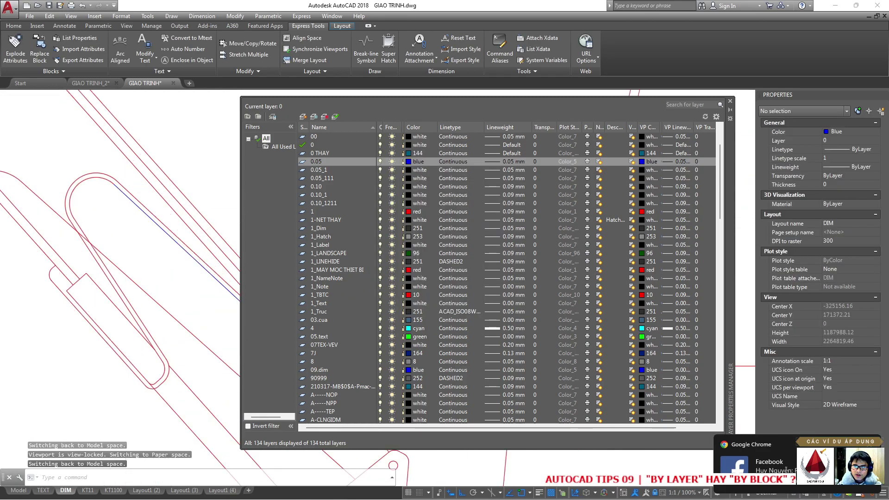
pyautogui.scroll(-2, 134, 191)
pyautogui.click(134, 192)
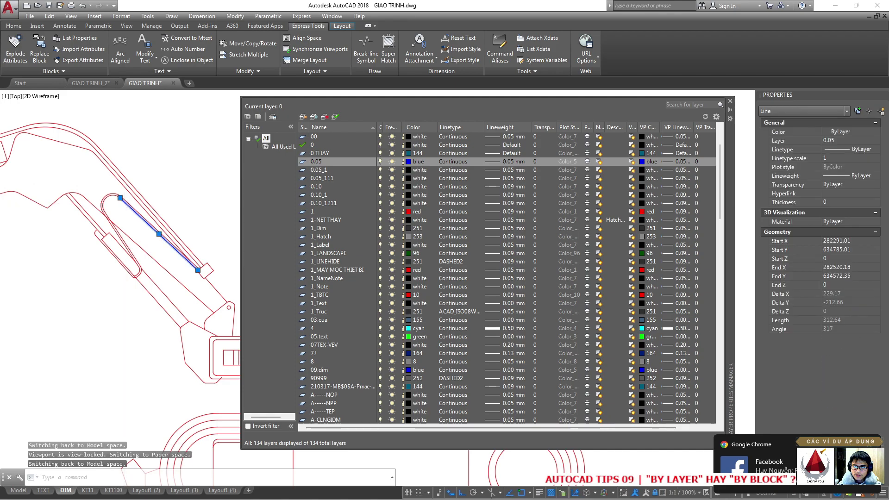
pyautogui.press('Escape')
pyautogui.scroll(2, 134, 192)
pyautogui.scroll(2, 134, 192)
pyautogui.scroll(-3, 135, 208)
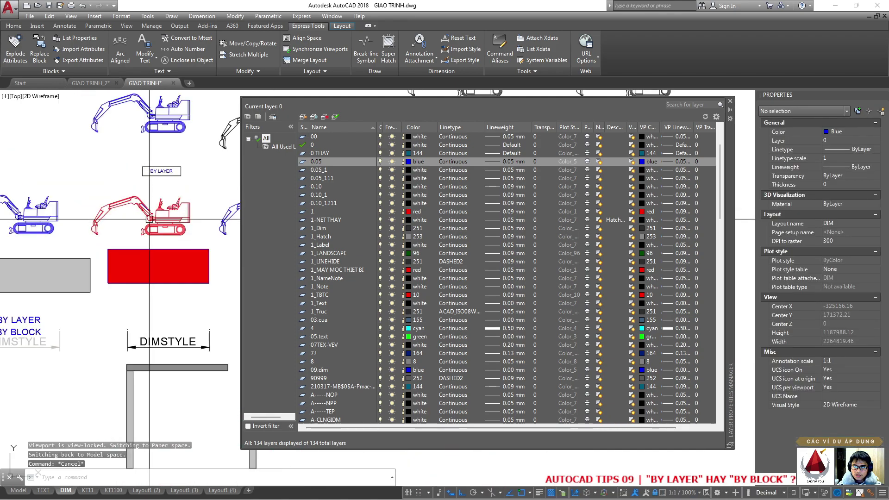
pyautogui.scroll(2, 135, 209)
# Select the whole excavator, then change layer 0.05's colour to 25
pyautogui.moveTo(54, 93); pyautogui.dragTo(227, 257)
pyautogui.click(853, 135)
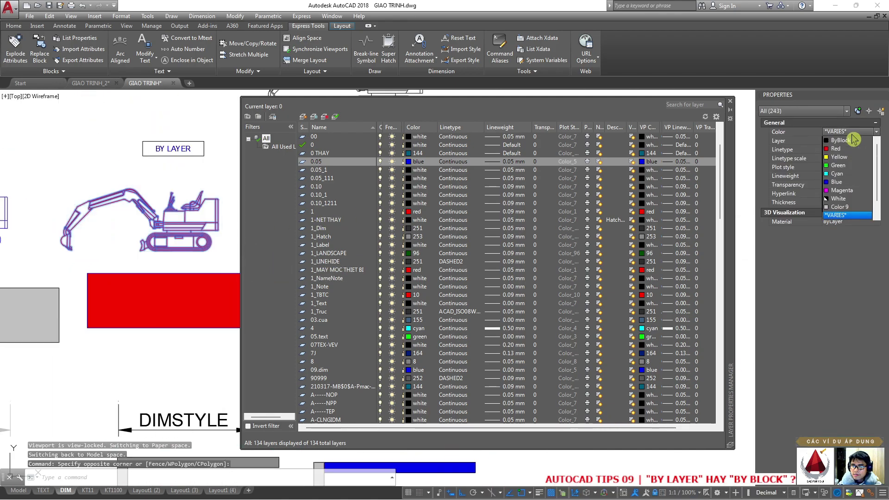
pyautogui.scroll(3, 107, 243)
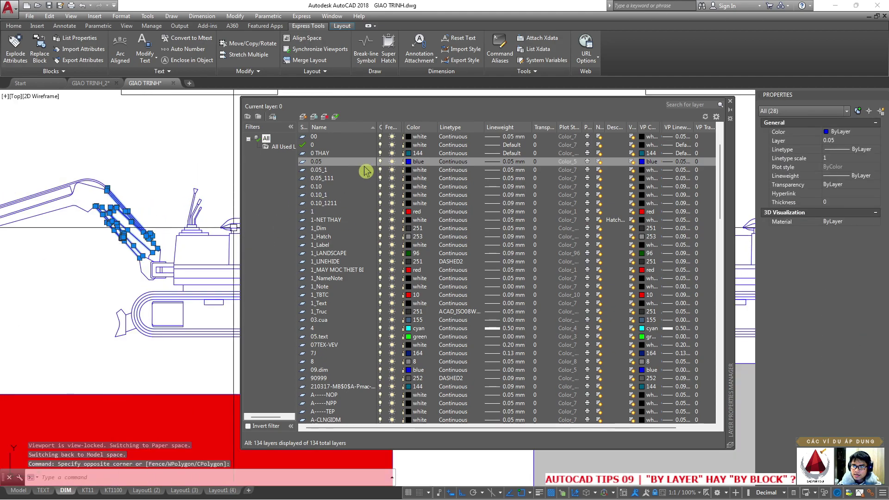
pyautogui.click(409, 163)
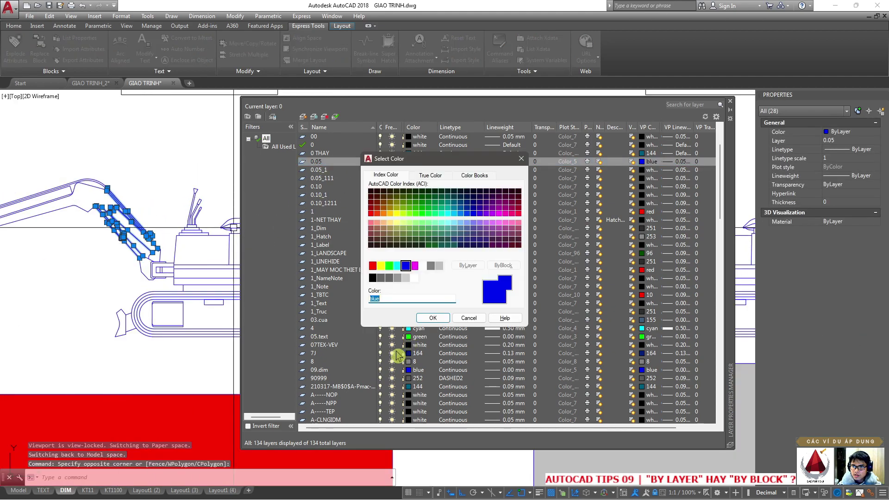
pyautogui.click(426, 315)
pyautogui.scroll(-3, 145, 259)
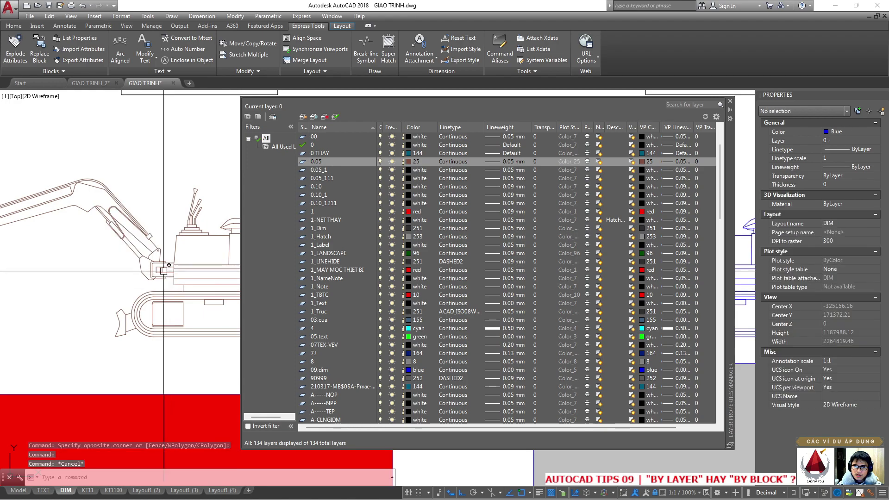
# Recentre on the BY BLOCK excavator, select it, and confirm Edit Block Definition
pyautogui.moveTo(145, 259); pyautogui.dragTo(142, 240, button='middle')
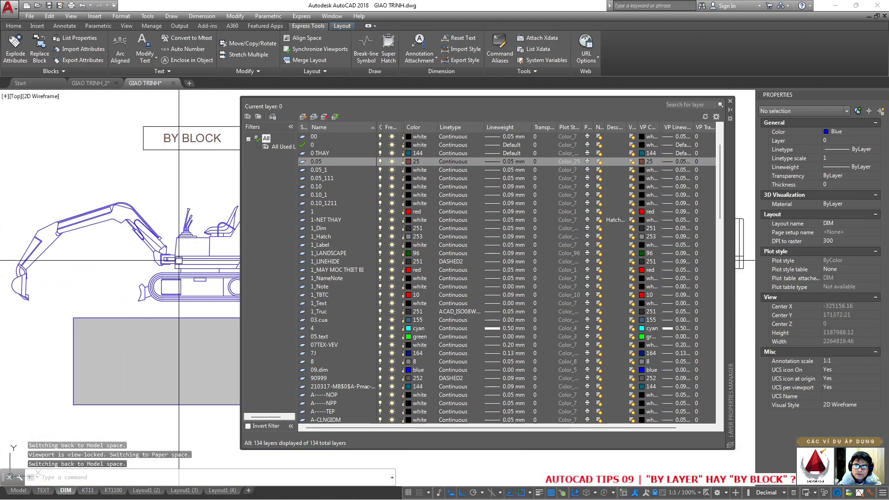
pyautogui.click(129, 232)
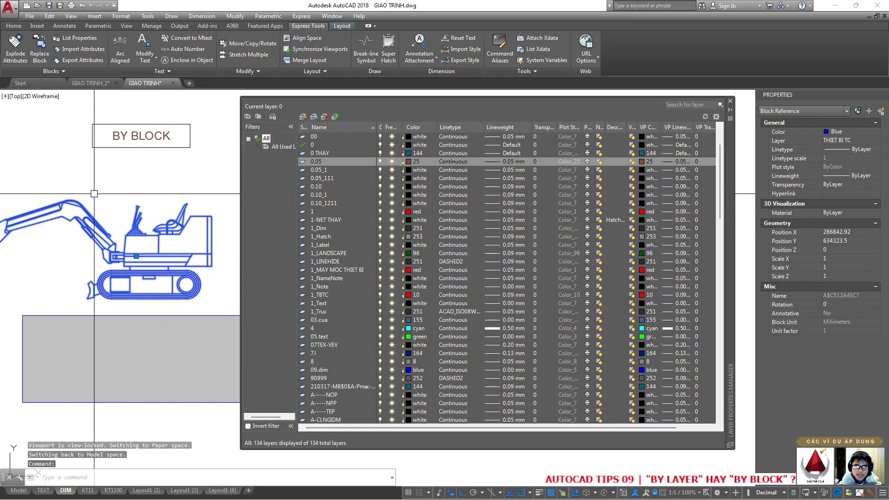
pyautogui.moveTo(135, 222)
pyautogui.mouseDown(button='middle')
pyautogui.moveTo(182, 216)
pyautogui.moveTo(151, 211)
pyautogui.mouseUp(button='middle')
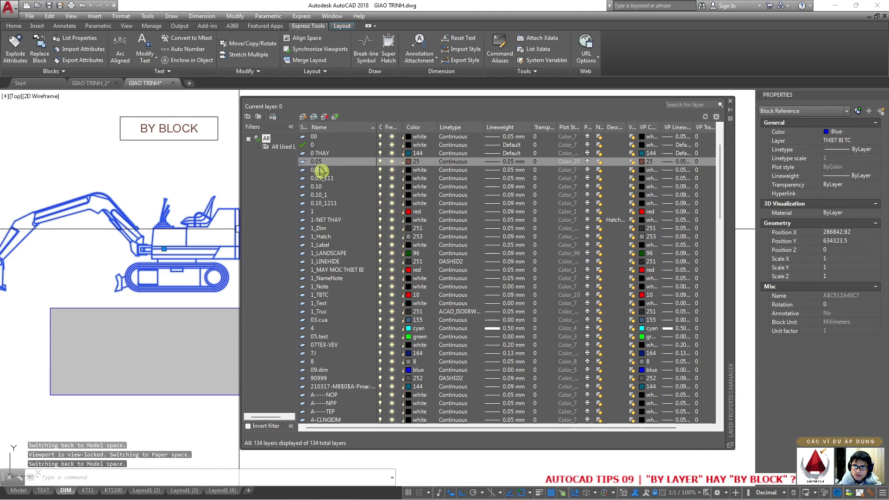
pyautogui.press('Escape')
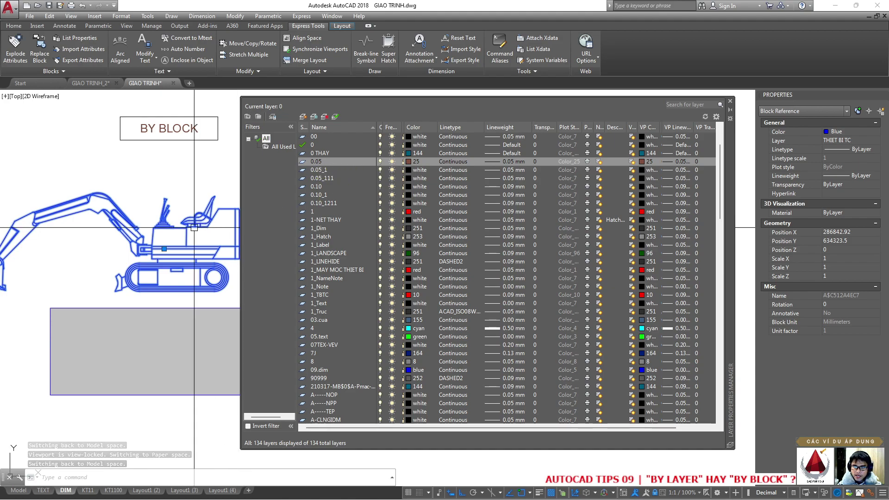
pyautogui.click(163, 227)
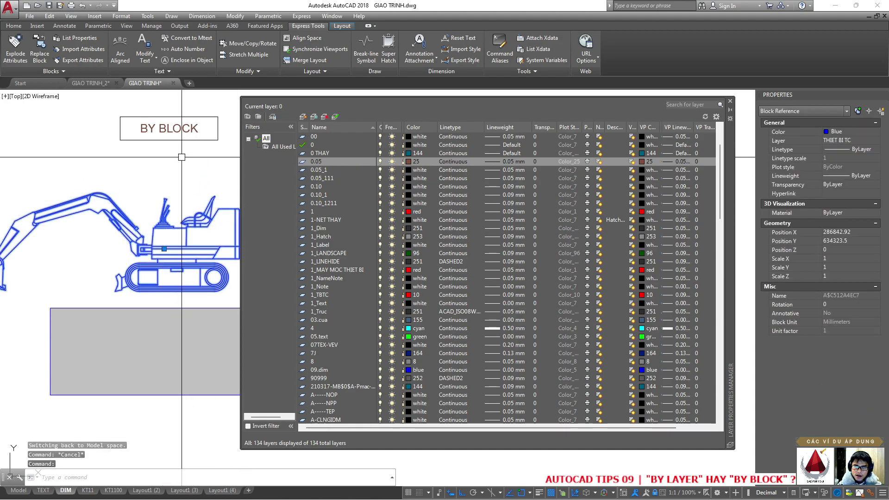
pyautogui.doubleClick(176, 222)
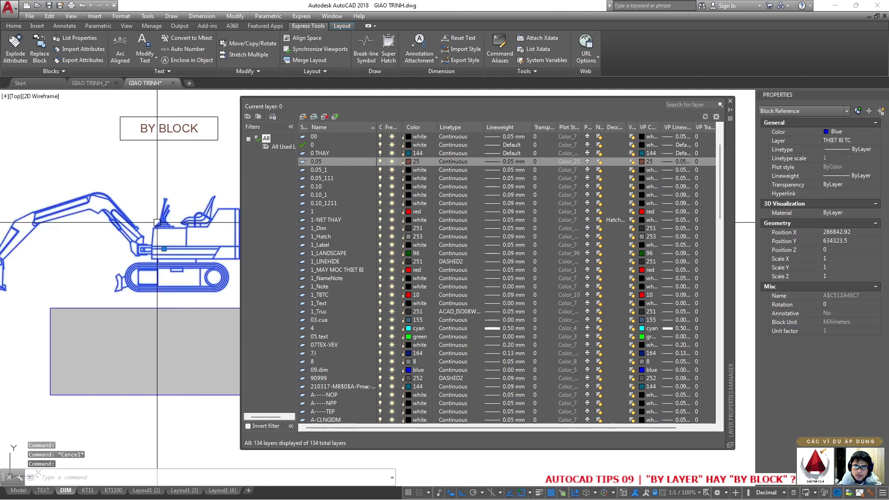
pyautogui.click(432, 309)
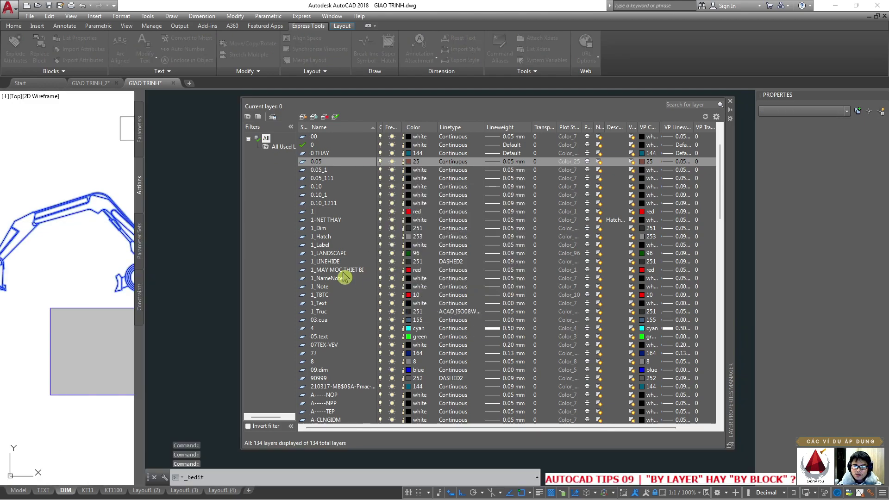
# Close the layer list, select the whole excavator, and check its ByBlock colour
pyautogui.click(729, 105)
pyautogui.click(208, 158)
pyautogui.click(639, 377)
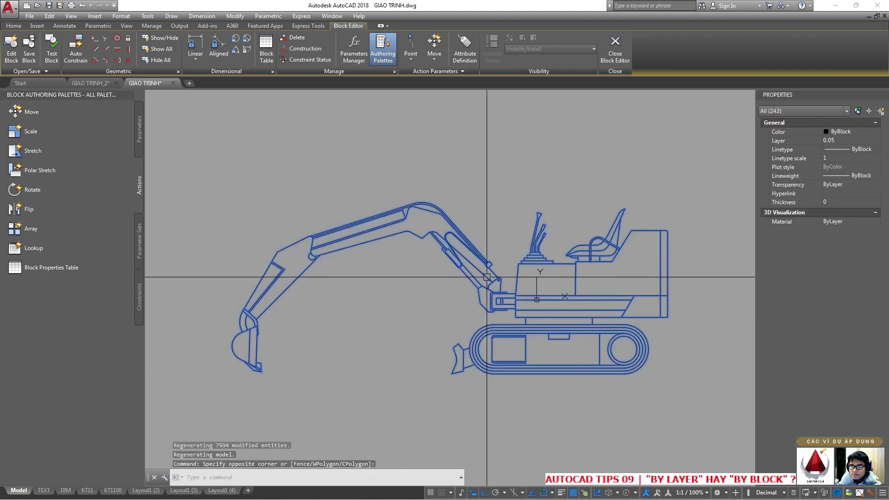
pyautogui.click(713, 401)
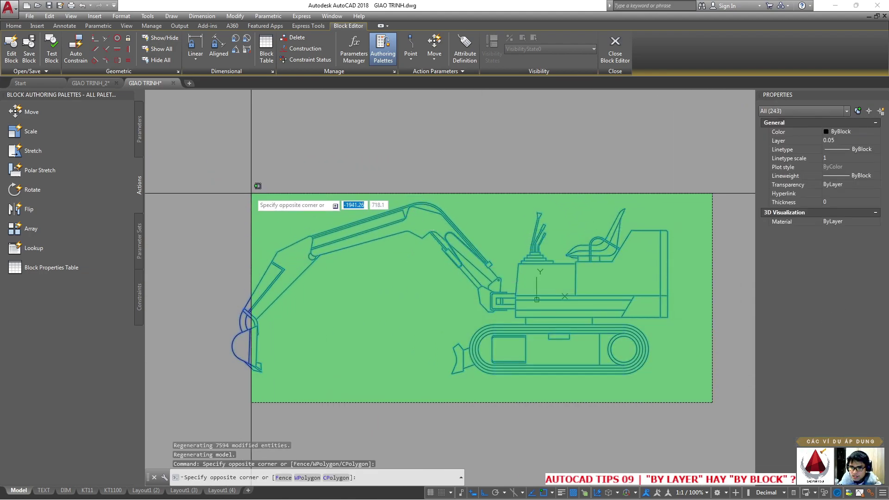
pyautogui.click(258, 185)
pyautogui.click(838, 132)
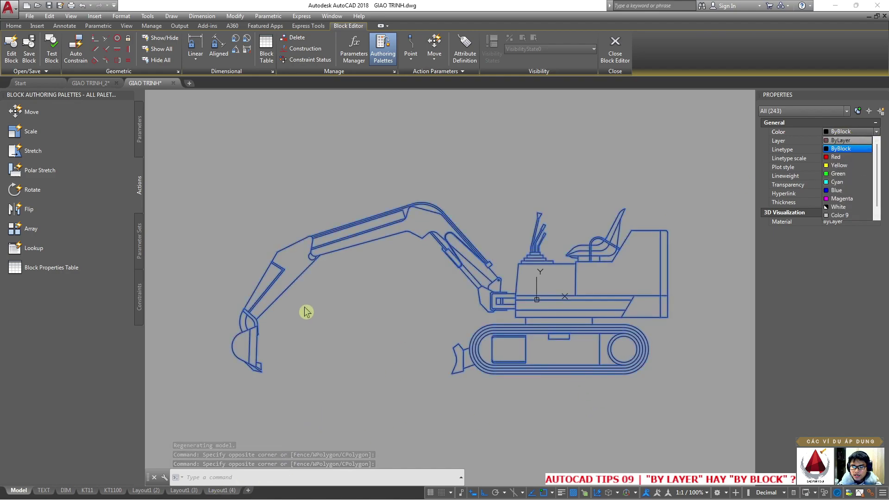
pyautogui.press('Escape')
# Reopen the layer list with LL, close it, and select one excavator boom line
pyautogui.write('ll')
pyautogui.press('Return')
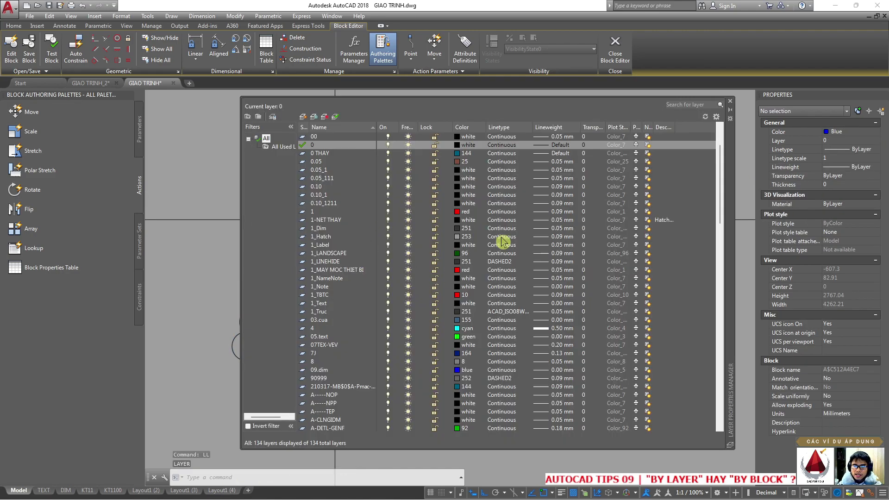
pyautogui.click(220, 257)
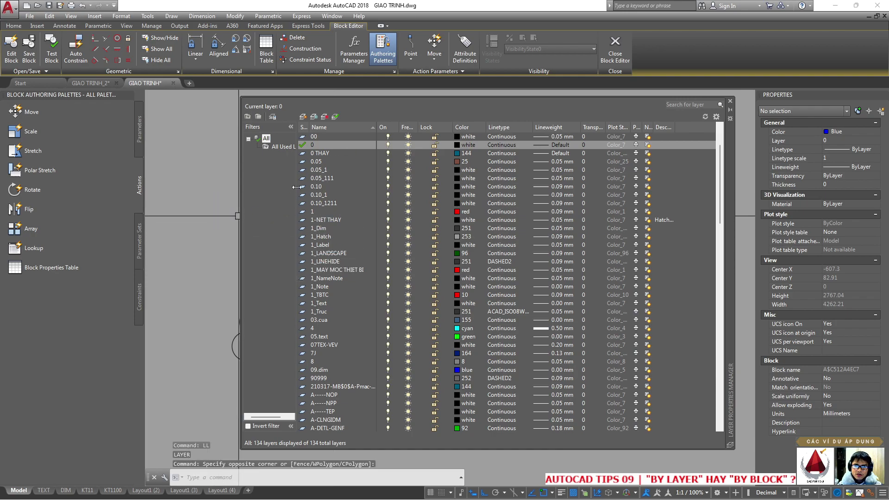
pyautogui.click(732, 107)
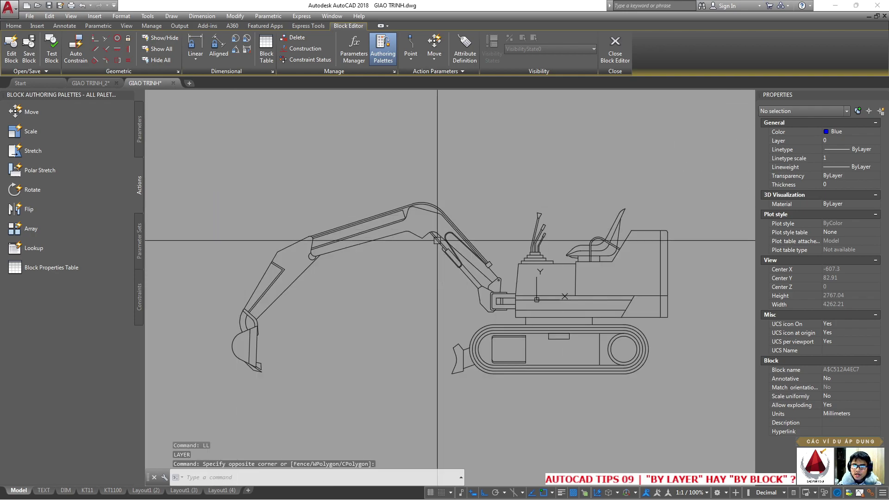
pyautogui.click(351, 246)
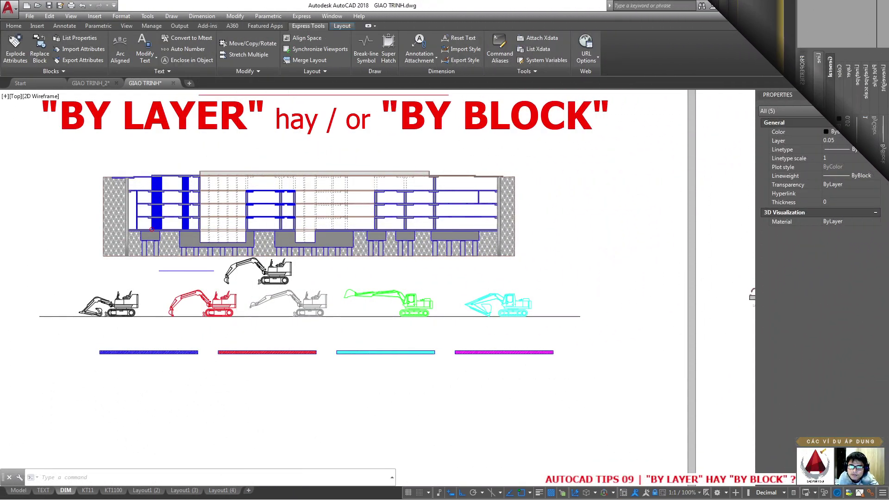
# Select building-section block A$C4A62222C and choose it for block editing
pyautogui.scroll(2, 250, 206)
pyautogui.click(318, 217)
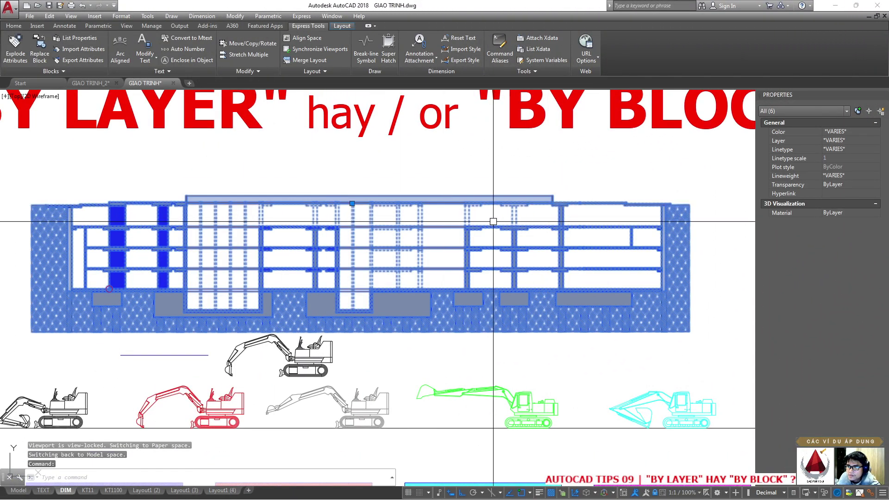
pyautogui.press('Escape')
pyautogui.click(282, 229)
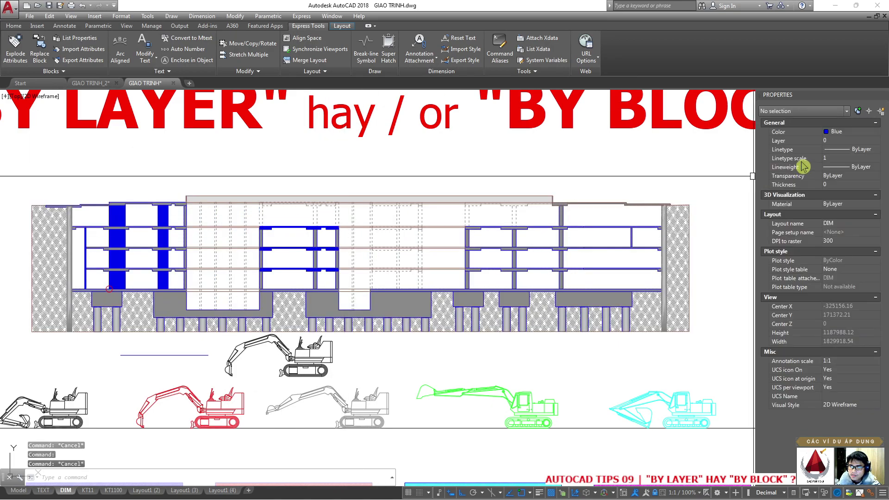
pyautogui.doubleClick(269, 227)
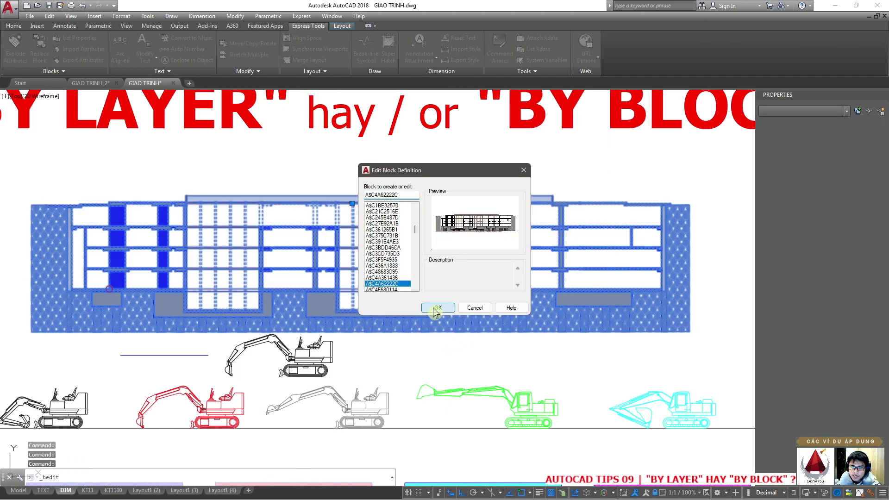
# Enter the building-section block for editing and check layer 0.05's colour in the layer list
pyautogui.click(436, 313)
pyautogui.write('ll')
pyautogui.press('Return')
pyautogui.click(319, 162)
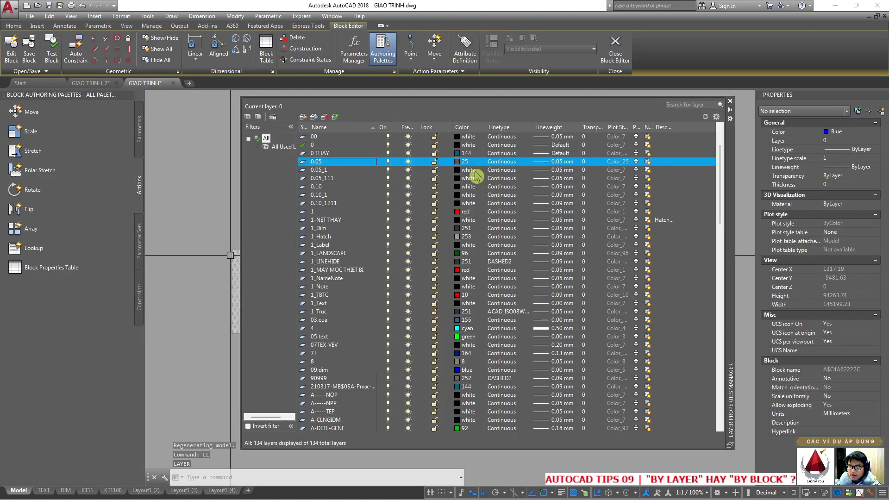
pyautogui.click(457, 162)
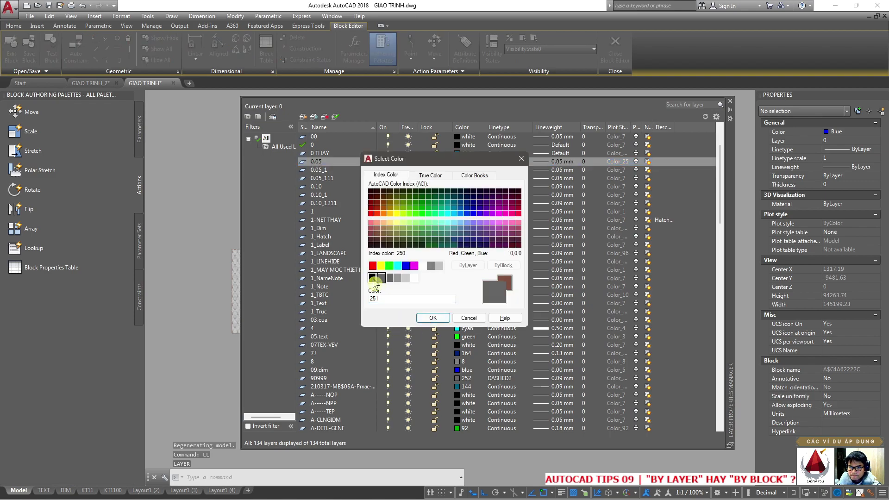
pyautogui.click(423, 320)
pyautogui.press('Escape')
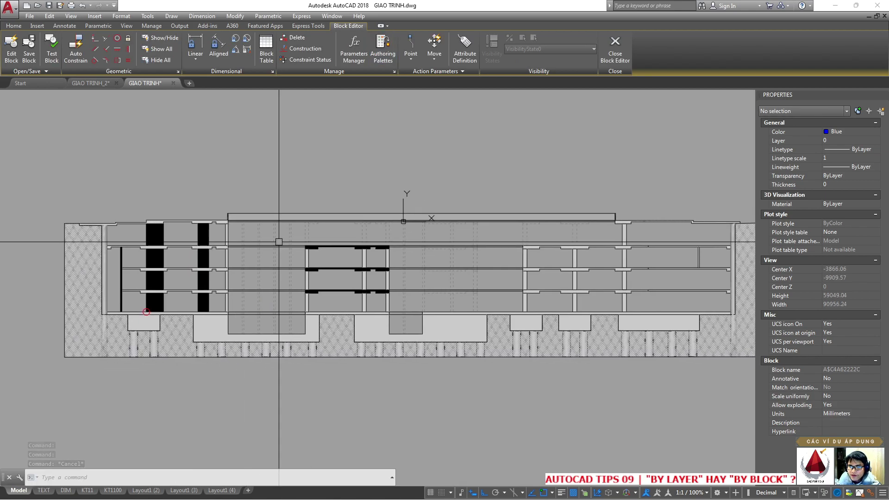
# Set the thin column fill in the middle bay to Red
pyautogui.scroll(2, 215, 241)
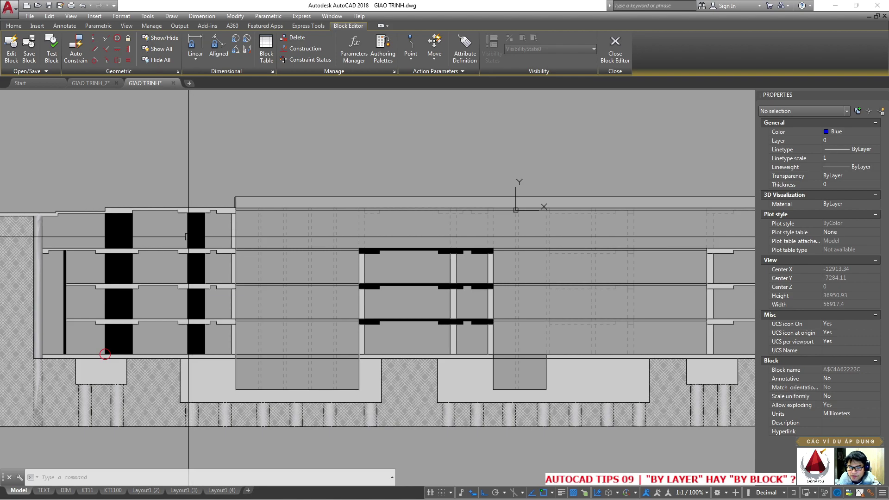
pyautogui.scroll(4, 199, 228)
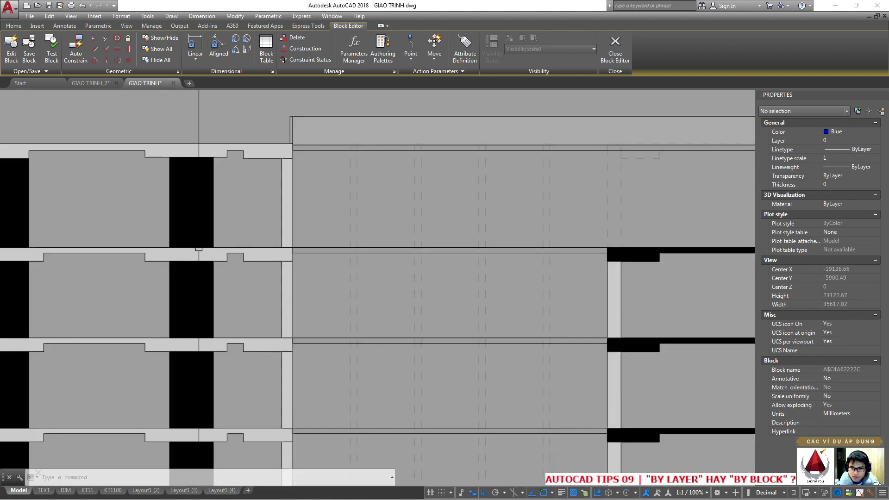
pyautogui.click(198, 228)
pyautogui.scroll(-4, 191, 242)
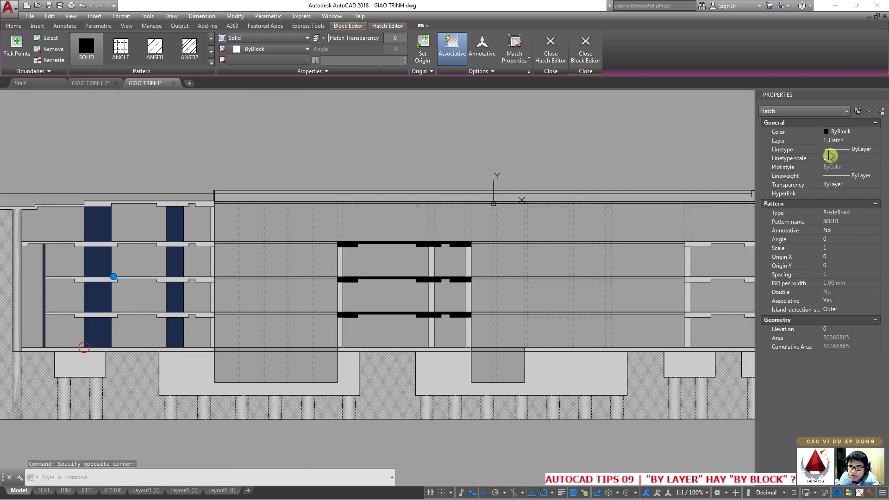
pyautogui.scroll(5, 482, 256)
pyautogui.click(512, 242)
pyautogui.scroll(-2, 532, 241)
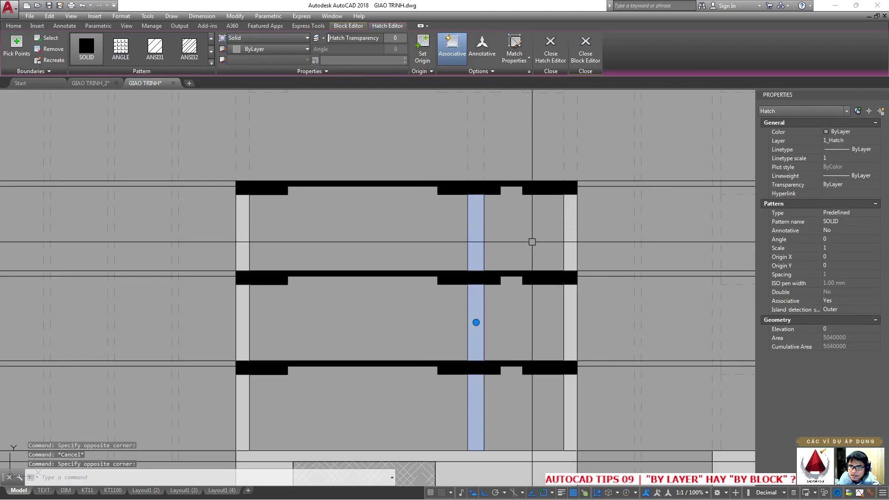
pyautogui.scroll(-4, 473, 252)
pyautogui.scroll(4, 458, 234)
pyautogui.scroll(-2, 479, 250)
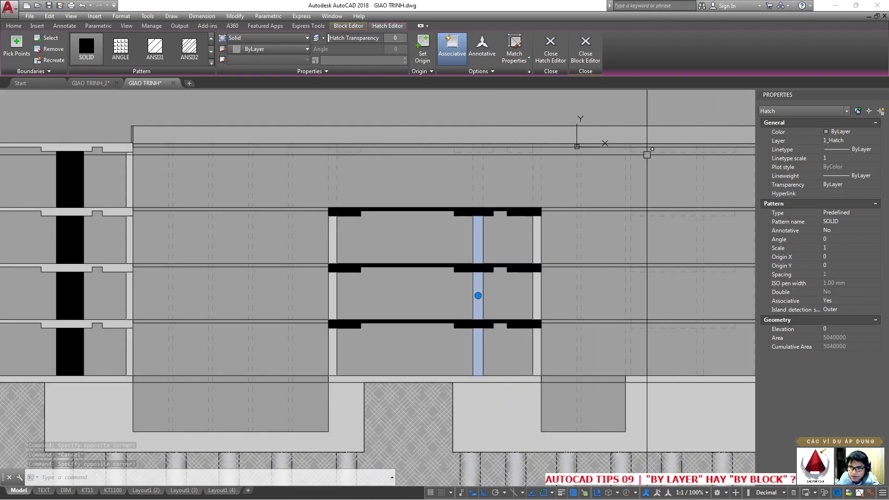
pyautogui.click(851, 132)
pyautogui.click(840, 154)
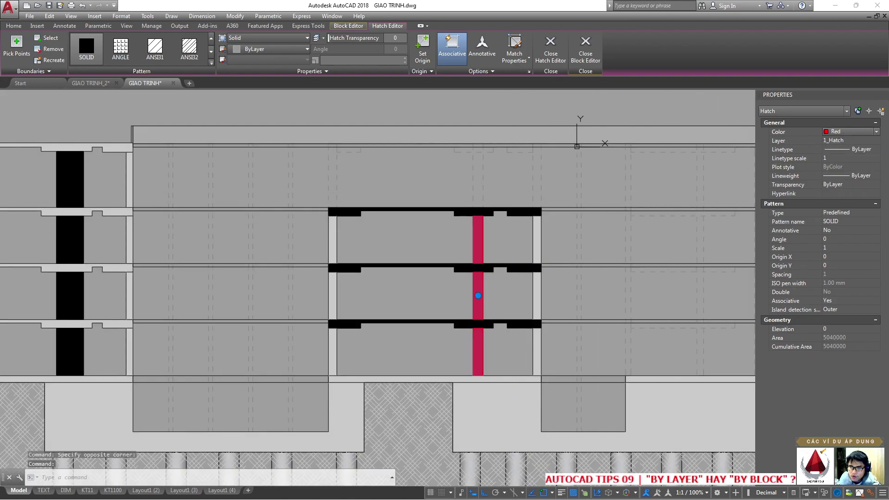
pyautogui.press('Escape')
# Regenerate with RE, close the Block Editor saving changes, and select the updated block
pyautogui.write('re')
pyautogui.press('Return')
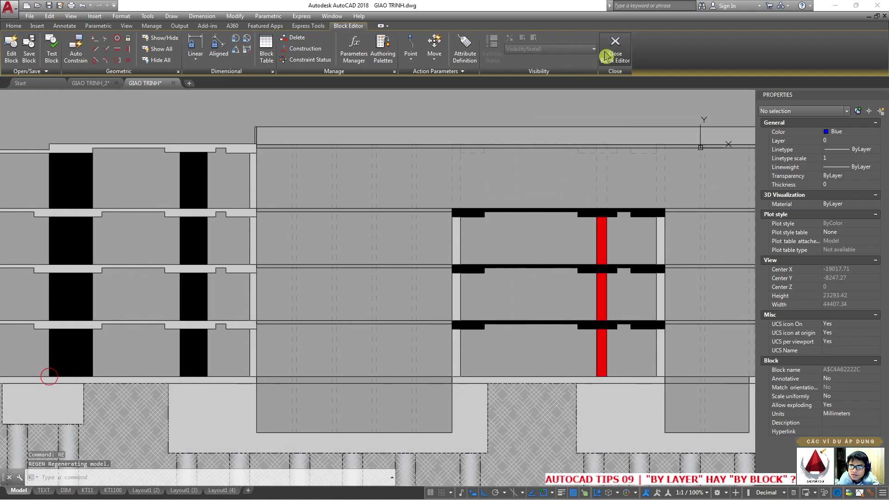
pyautogui.click(610, 51)
pyautogui.click(417, 234)
pyautogui.click(176, 218)
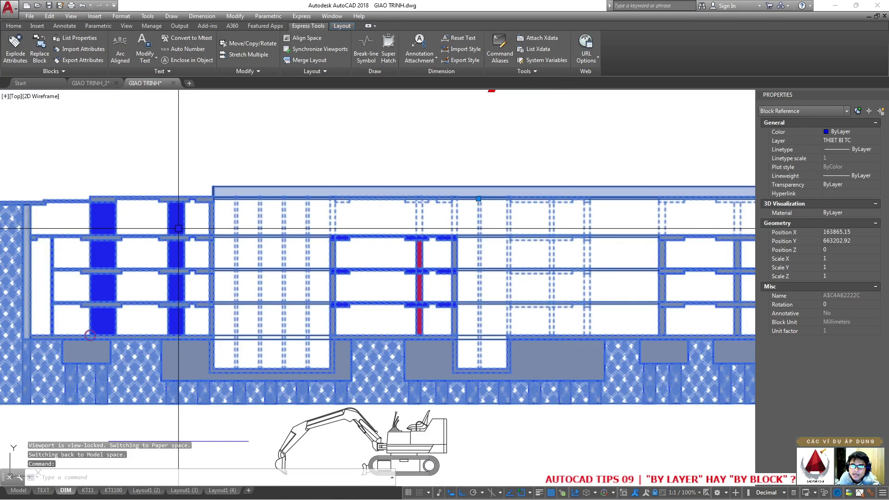
# Set the building-section block's colour to Magenta
pyautogui.press('Escape')
pyautogui.click(189, 226)
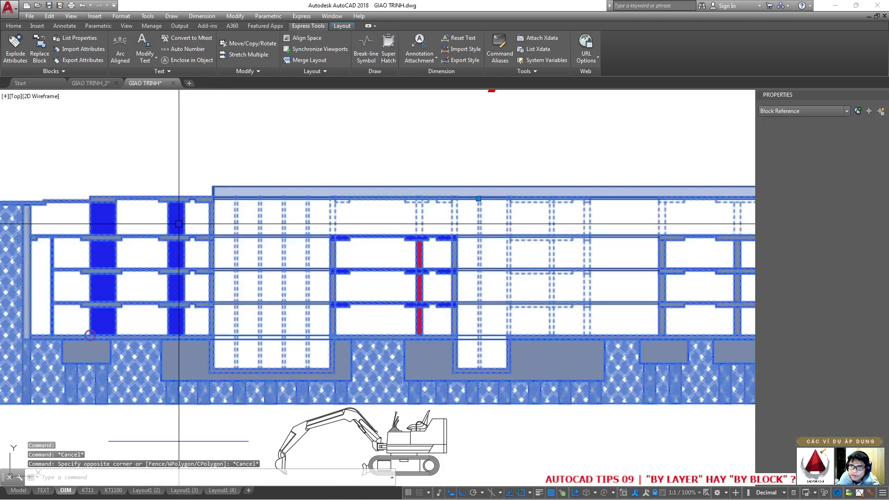
pyautogui.press('Escape')
pyautogui.click(165, 247)
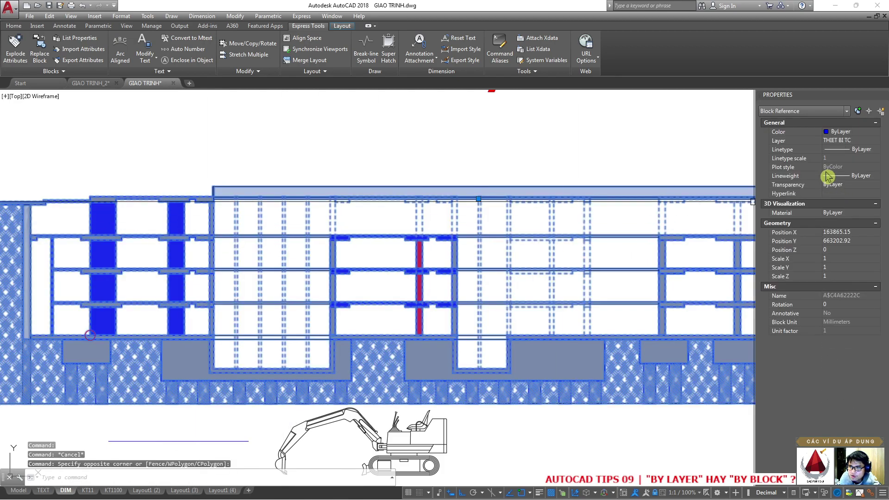
pyautogui.click(848, 132)
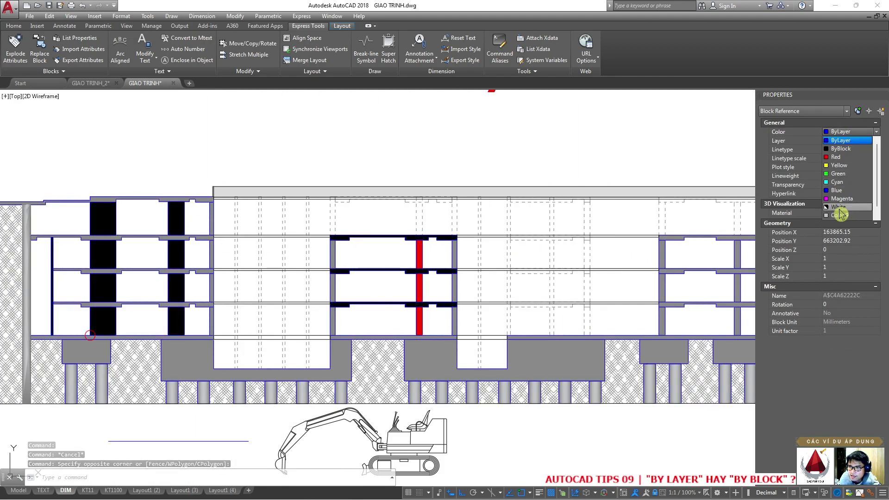
pyautogui.click(841, 198)
pyautogui.press('Escape')
pyautogui.scroll(3, 430, 256)
pyautogui.scroll(-3, 430, 257)
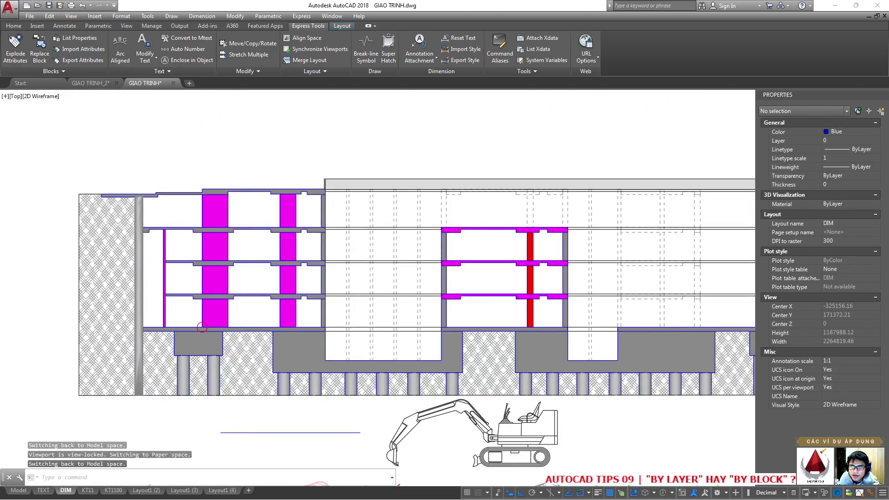
pyautogui.scroll(3, 225, 234)
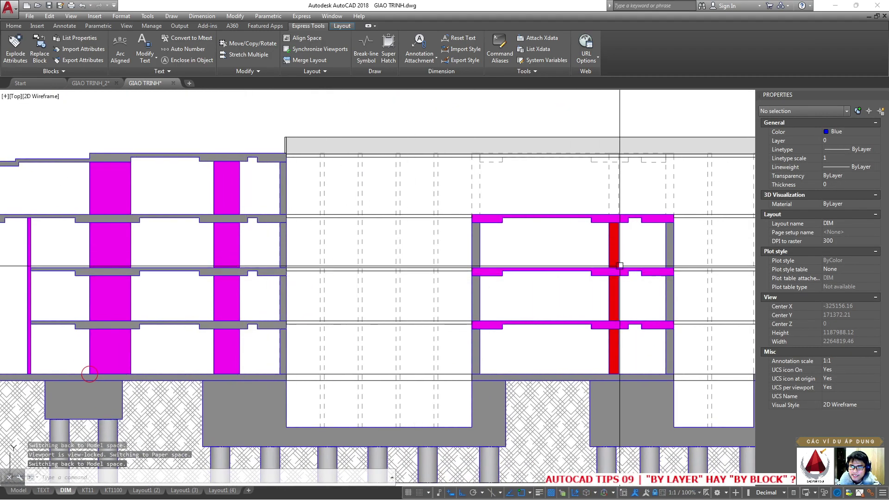
pyautogui.press('Escape')
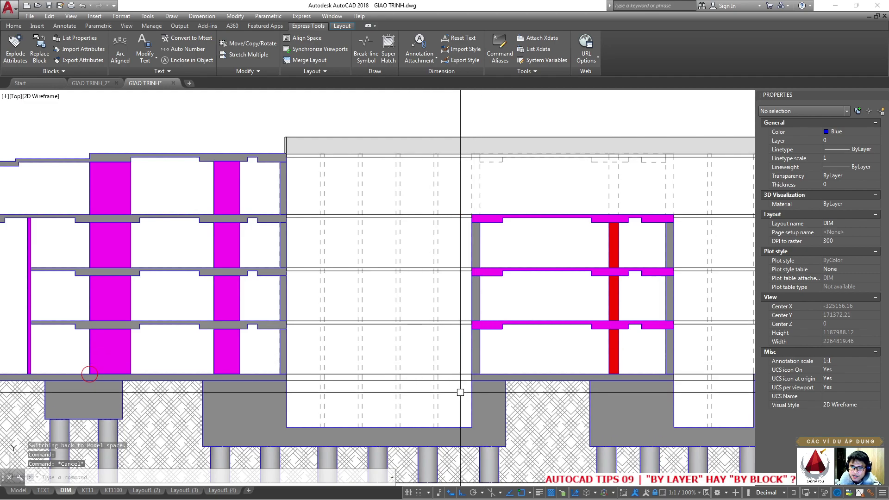
# Change the block's colour to Blue and zoom out to the titled section
pyautogui.click(472, 405)
pyautogui.click(851, 134)
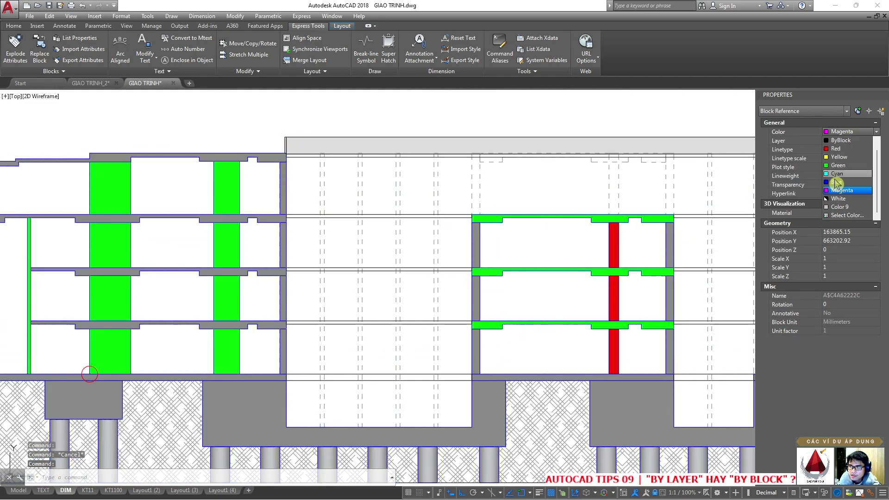
pyautogui.click(836, 182)
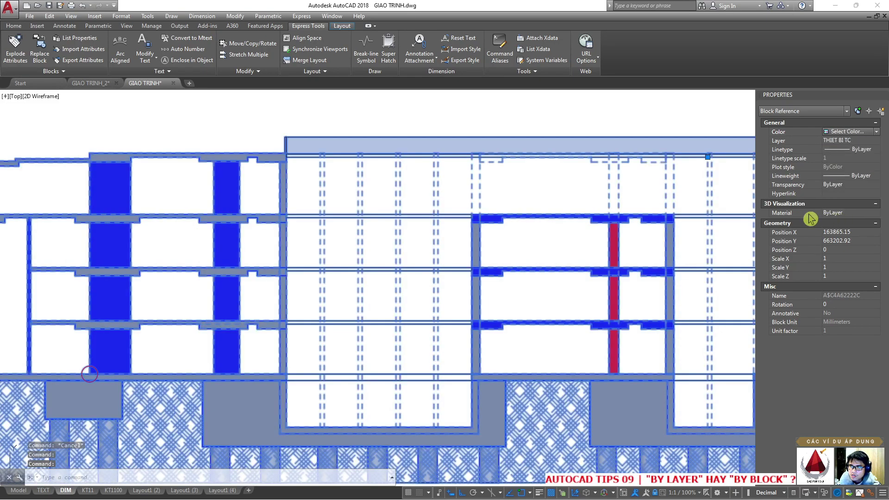
pyautogui.click(529, 328)
pyautogui.press('Escape')
pyautogui.press('Escape')
pyautogui.click(743, 221)
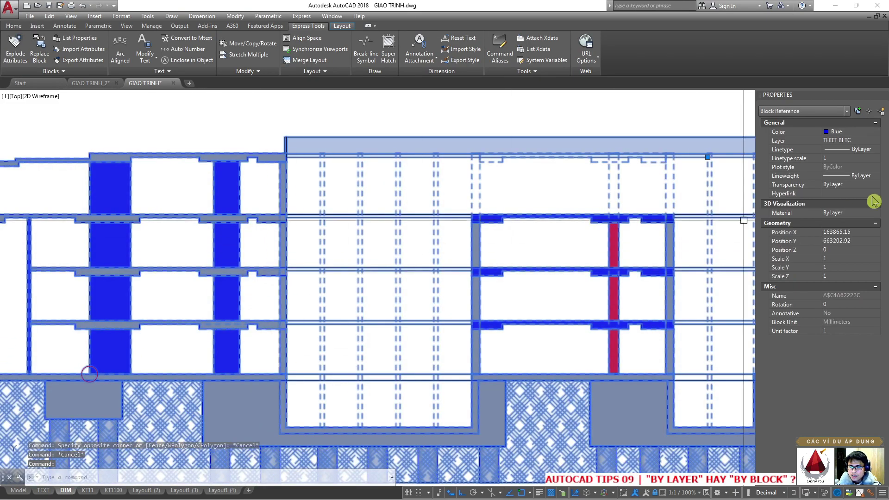
pyautogui.press('Escape')
pyautogui.scroll(-2, 470, 248)
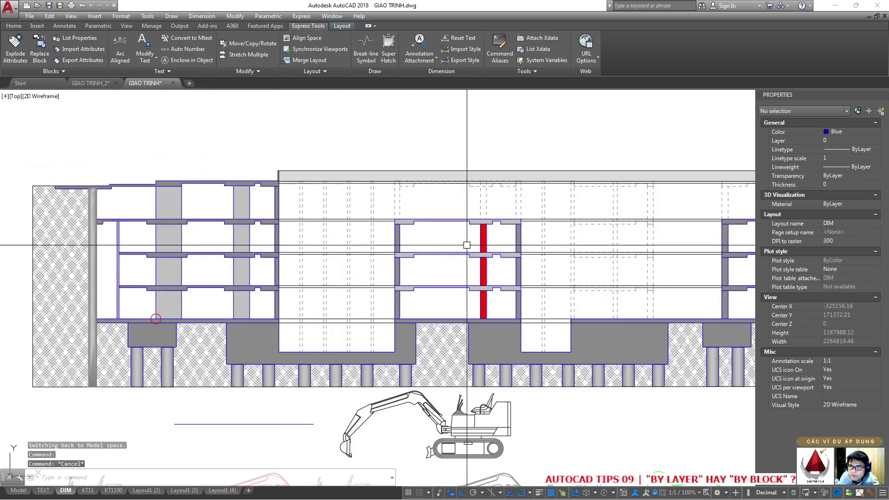
pyautogui.scroll(3, 470, 248)
pyautogui.click(482, 196)
pyautogui.scroll(-1, 507, 228)
pyautogui.scroll(-2, 495, 236)
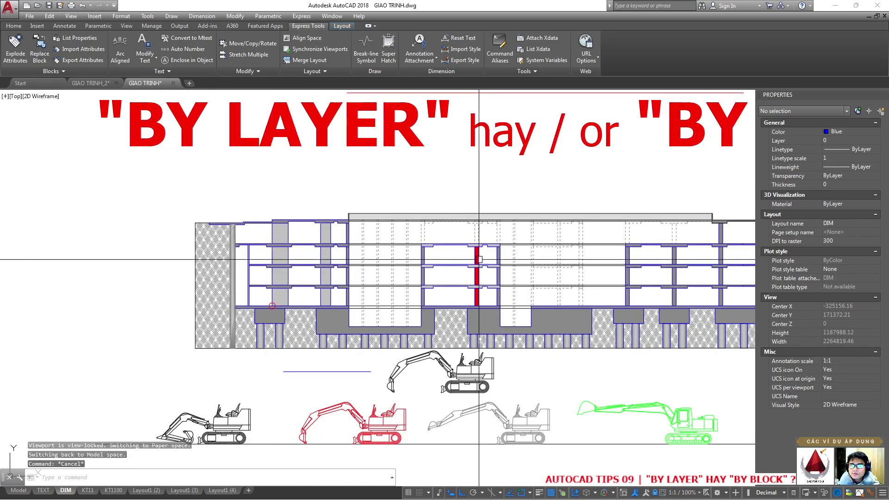
# Copy the building-section block to a spot above the title
pyautogui.click(320, 259)
pyautogui.press('Return')
pyautogui.scroll(-2, 269, 273)
pyautogui.click(389, 296)
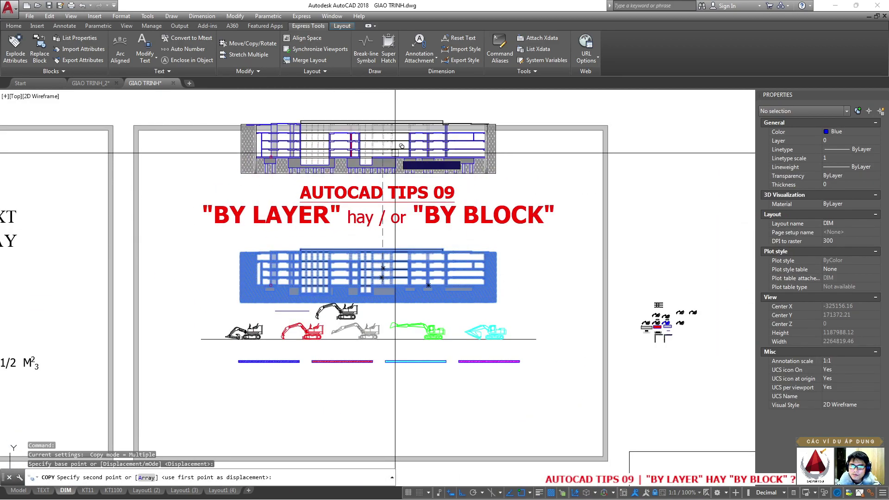
pyautogui.click(389, 166)
pyautogui.press('Escape')
pyautogui.scroll(4, 352, 195)
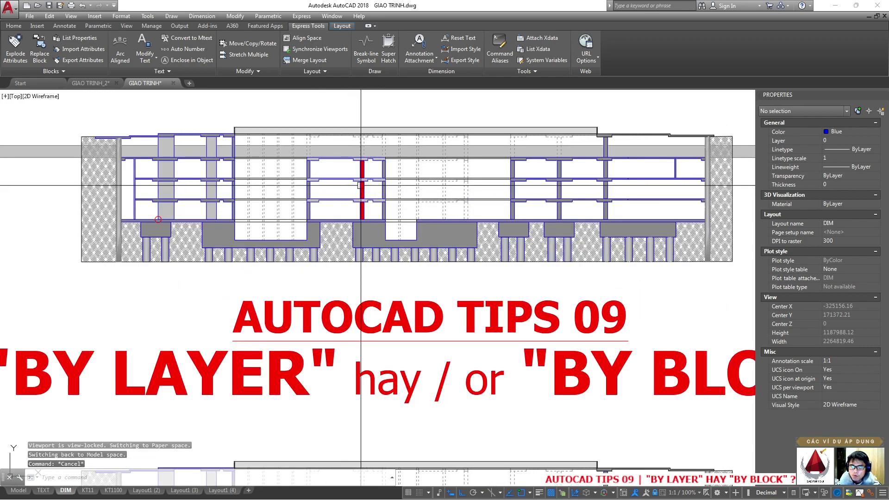
# Set the new copy's colour to Blue
pyautogui.click(361, 186)
pyautogui.scroll(-2, 359, 185)
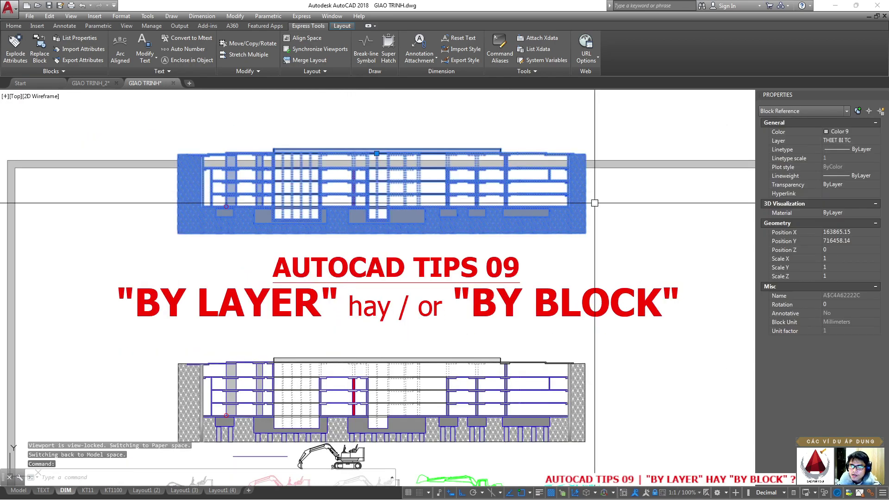
pyautogui.click(847, 136)
pyautogui.click(833, 194)
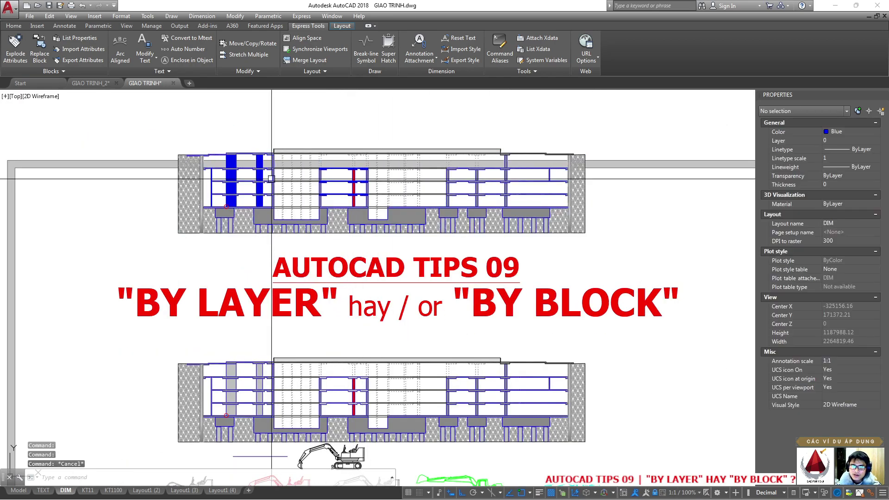
pyautogui.scroll(3, 258, 188)
pyautogui.scroll(-3, 258, 188)
pyautogui.scroll(-3, 258, 188)
# Copy the blue section twice, once above and once below, forming a stack of three
pyautogui.write('m')
pyautogui.press('Return')
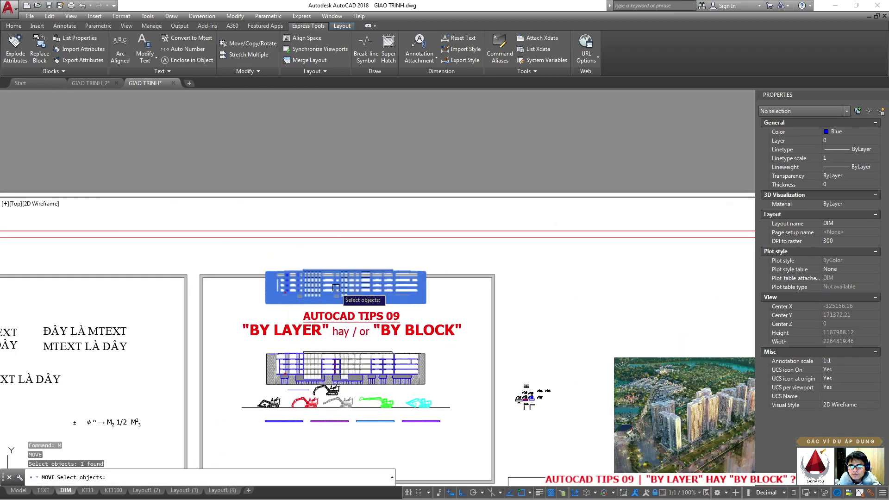
pyautogui.click(345, 306)
pyautogui.press('Escape')
pyautogui.write('co')
pyautogui.press('Return')
pyautogui.scroll(4, 352, 260)
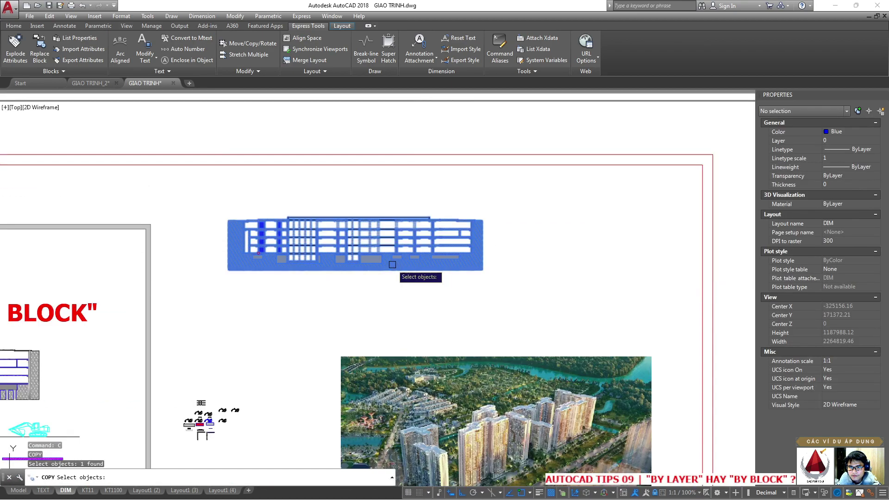
pyautogui.click(558, 271)
pyautogui.click(568, 315)
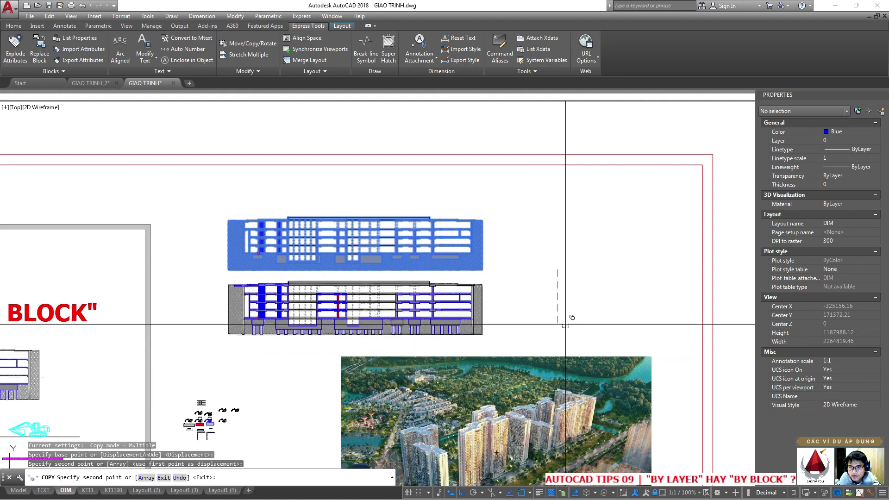
pyautogui.click(565, 199)
pyautogui.press('Escape')
pyautogui.scroll(2, 372, 222)
pyautogui.click(371, 222)
# Make the middle copy Yellow and reopen the colour choices for the top copy
pyautogui.click(852, 132)
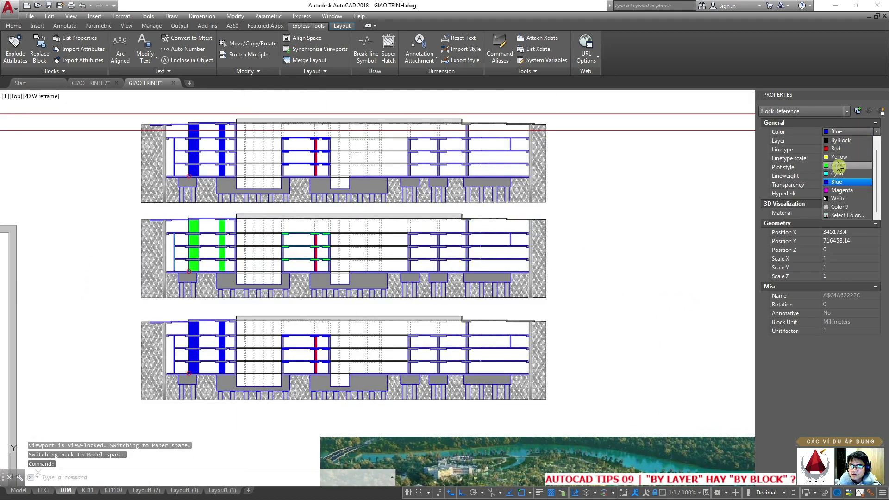
pyautogui.click(838, 167)
pyautogui.press('Escape')
pyautogui.click(343, 158)
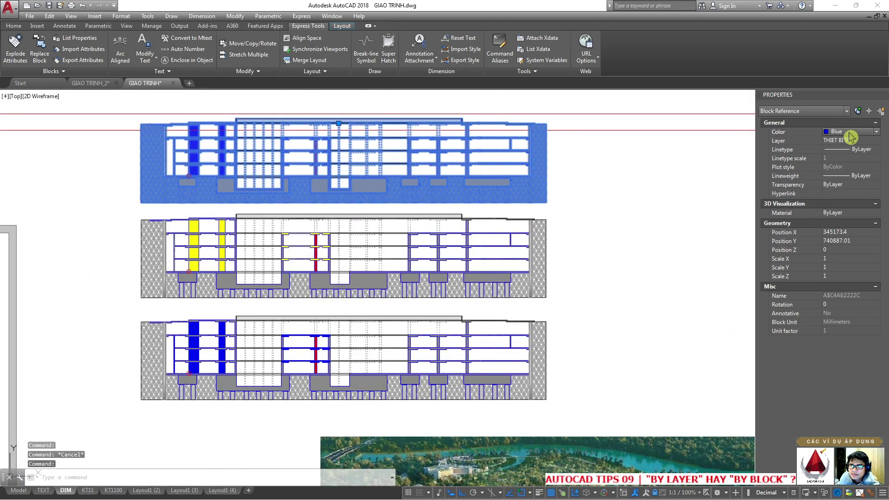
pyautogui.click(851, 134)
# Give the bottom copy Magenta through the Select Color palette
pyautogui.click(229, 323)
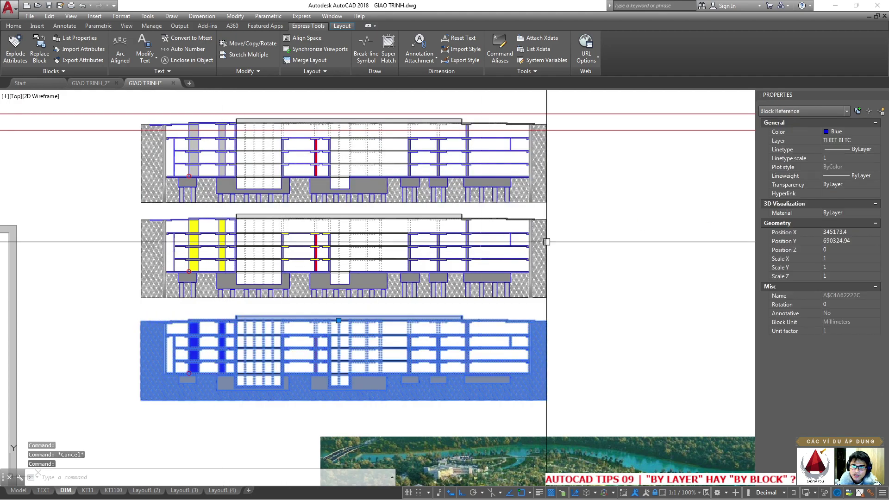
pyautogui.click(849, 132)
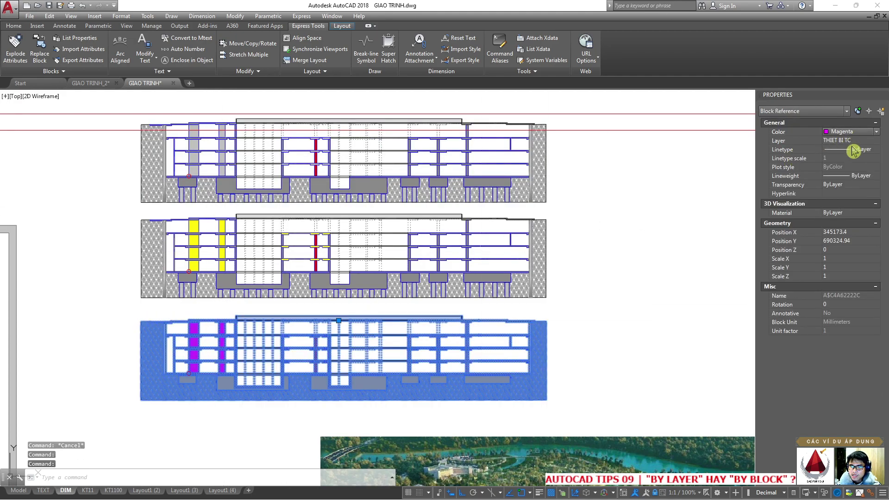
pyautogui.click(859, 132)
pyautogui.click(854, 216)
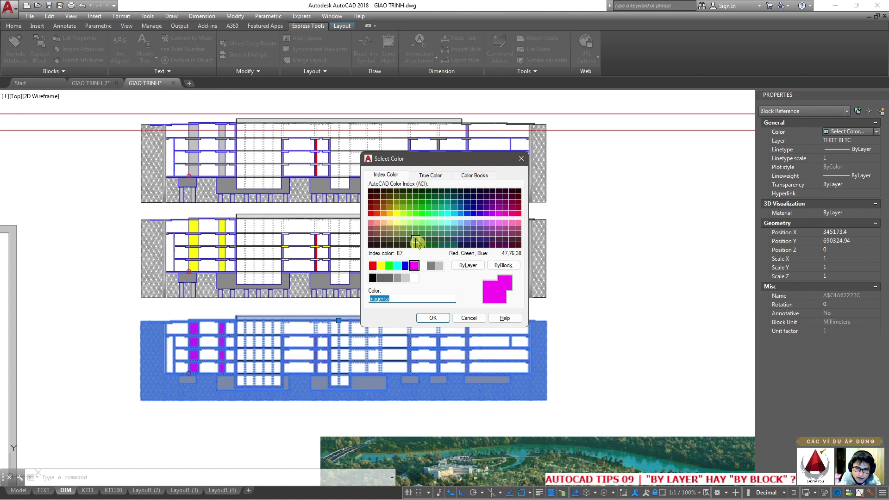
pyautogui.press('Return')
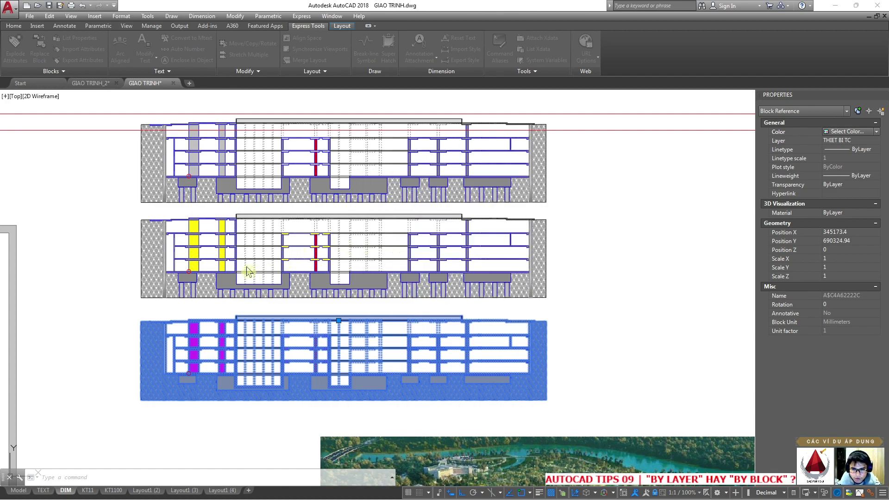
pyautogui.press('Escape')
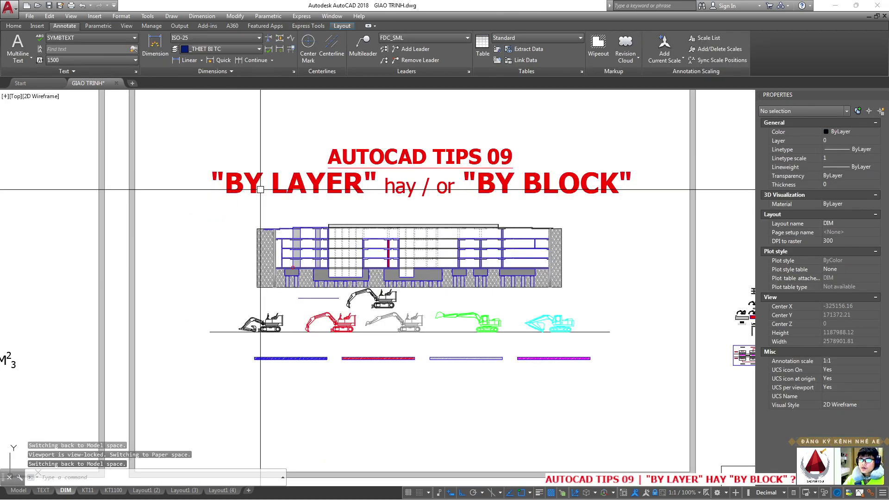